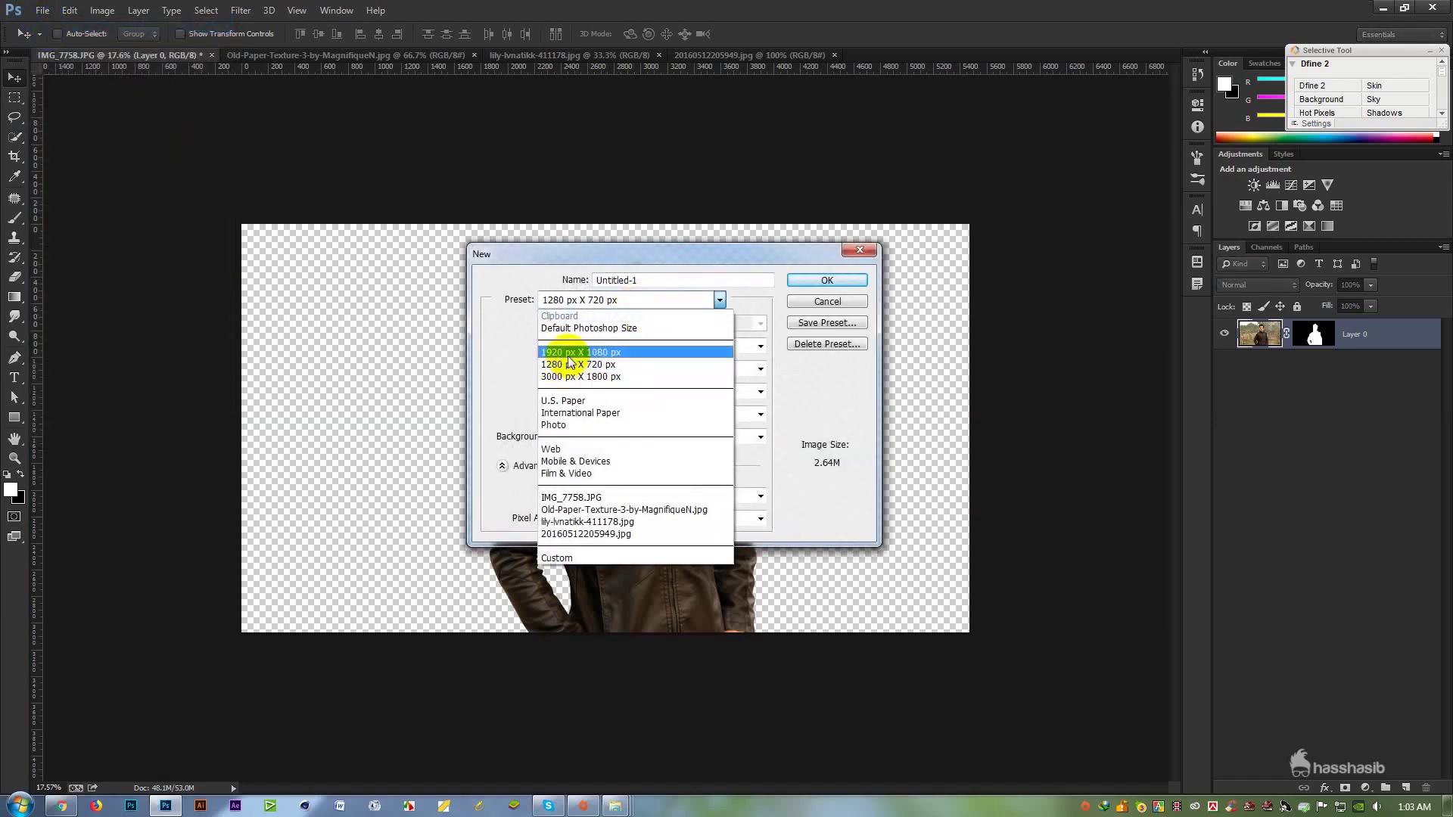
Create a new white RGB document at 1920 x 1080 pixels and 72 pixels/inch.
{"action": "left_click", "coordinate": [568, 353]}
{"action": "double_click", "coordinate": [637, 346]}
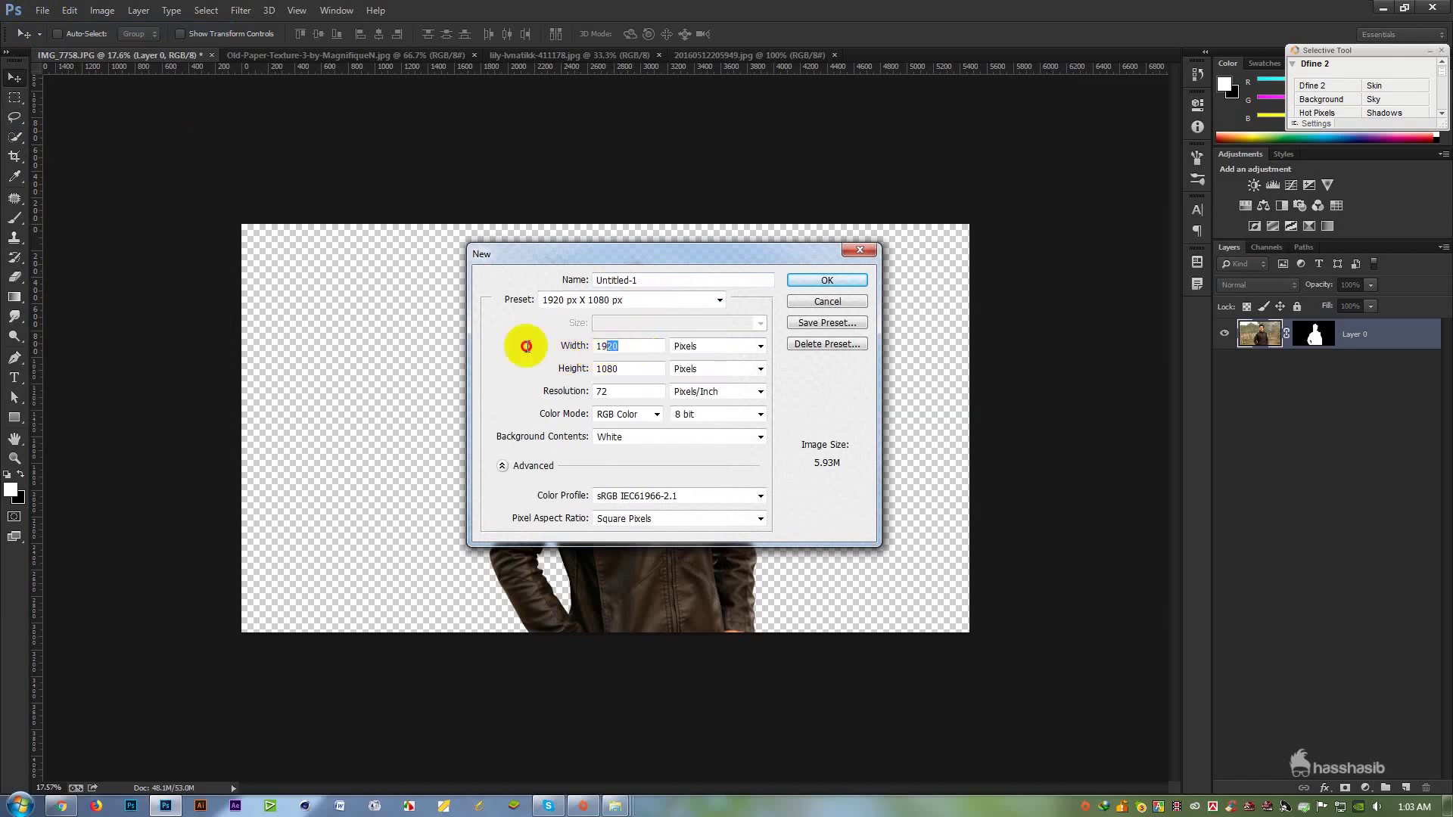
{"action": "double_click", "coordinate": [613, 368]}
{"action": "double_click", "coordinate": [610, 393]}
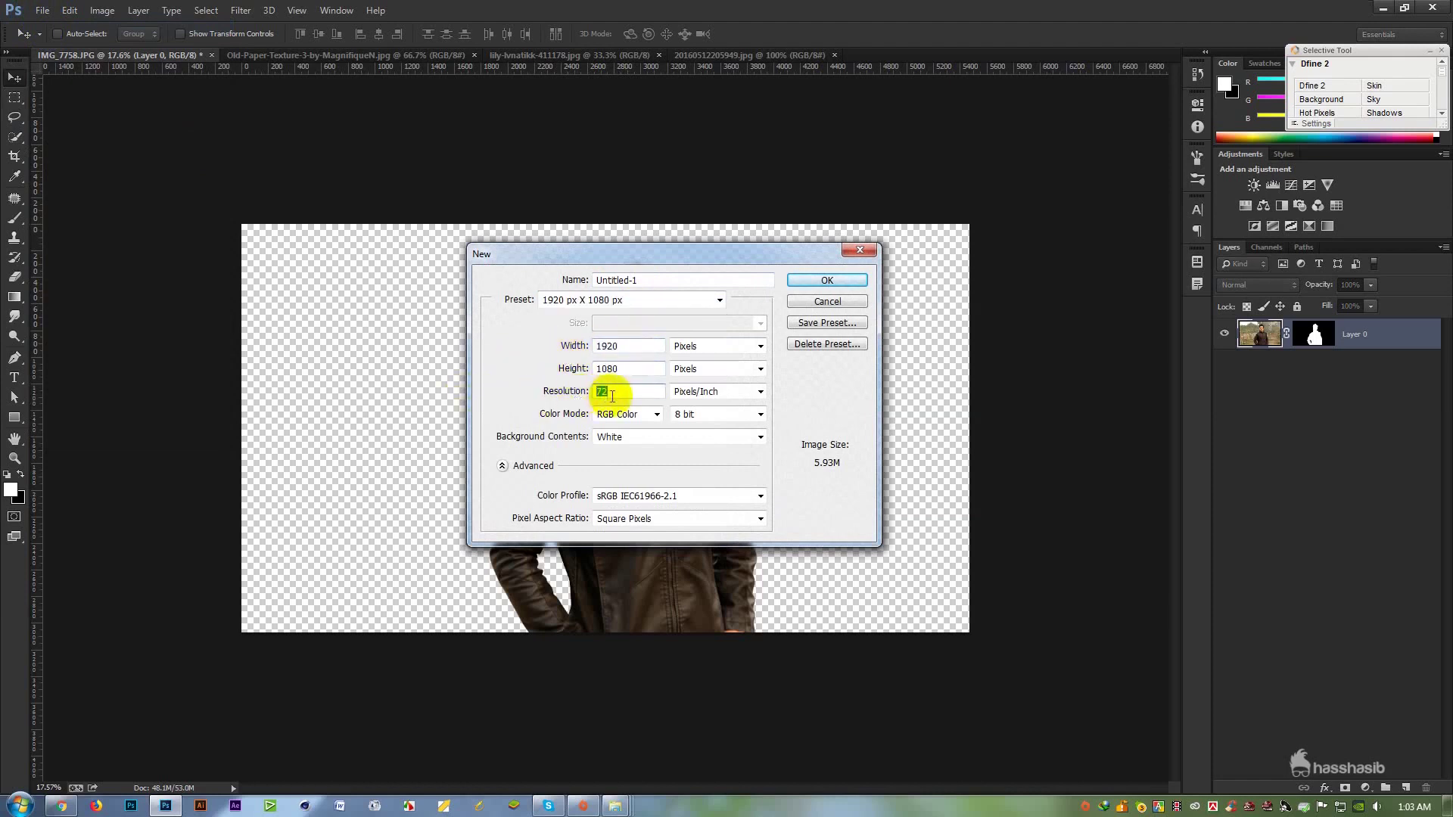
{"action": "left_click", "coordinate": [823, 281]}
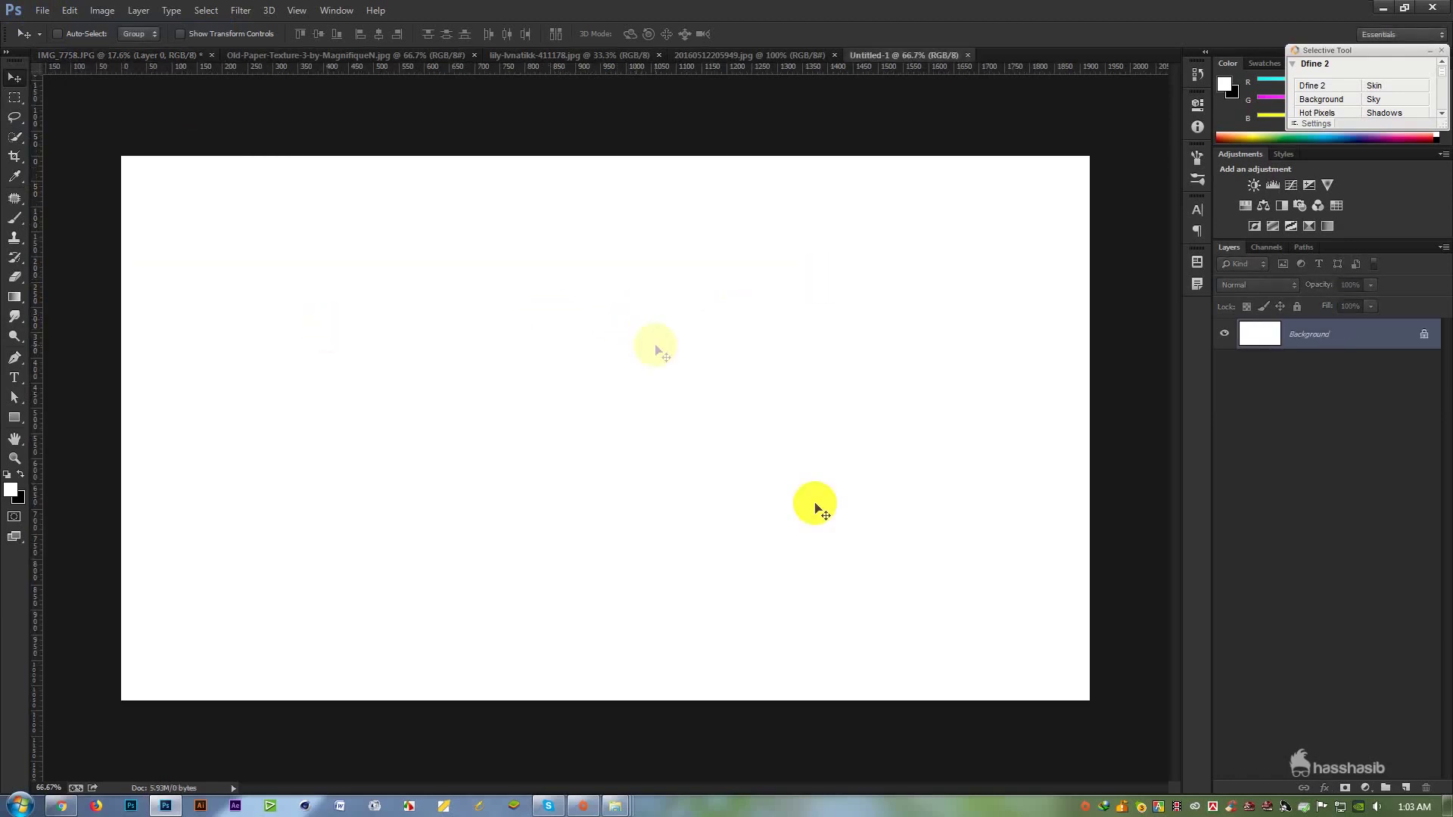
{"action": "left_click", "coordinate": [1096, 507]}
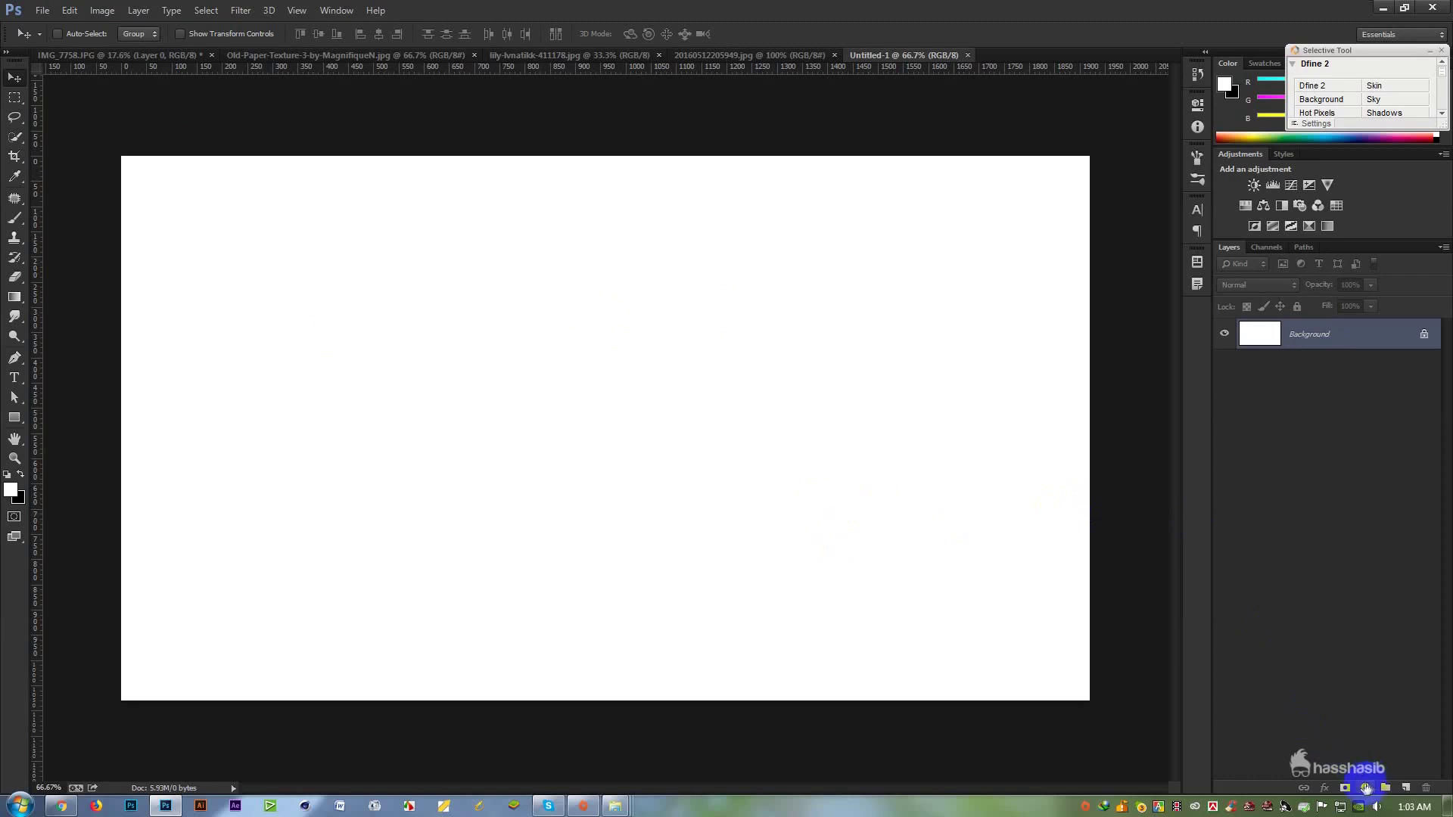
Add a gradient fill layer above the white background using the white-to-black gradient.
{"action": "left_click", "coordinate": [1366, 789]}
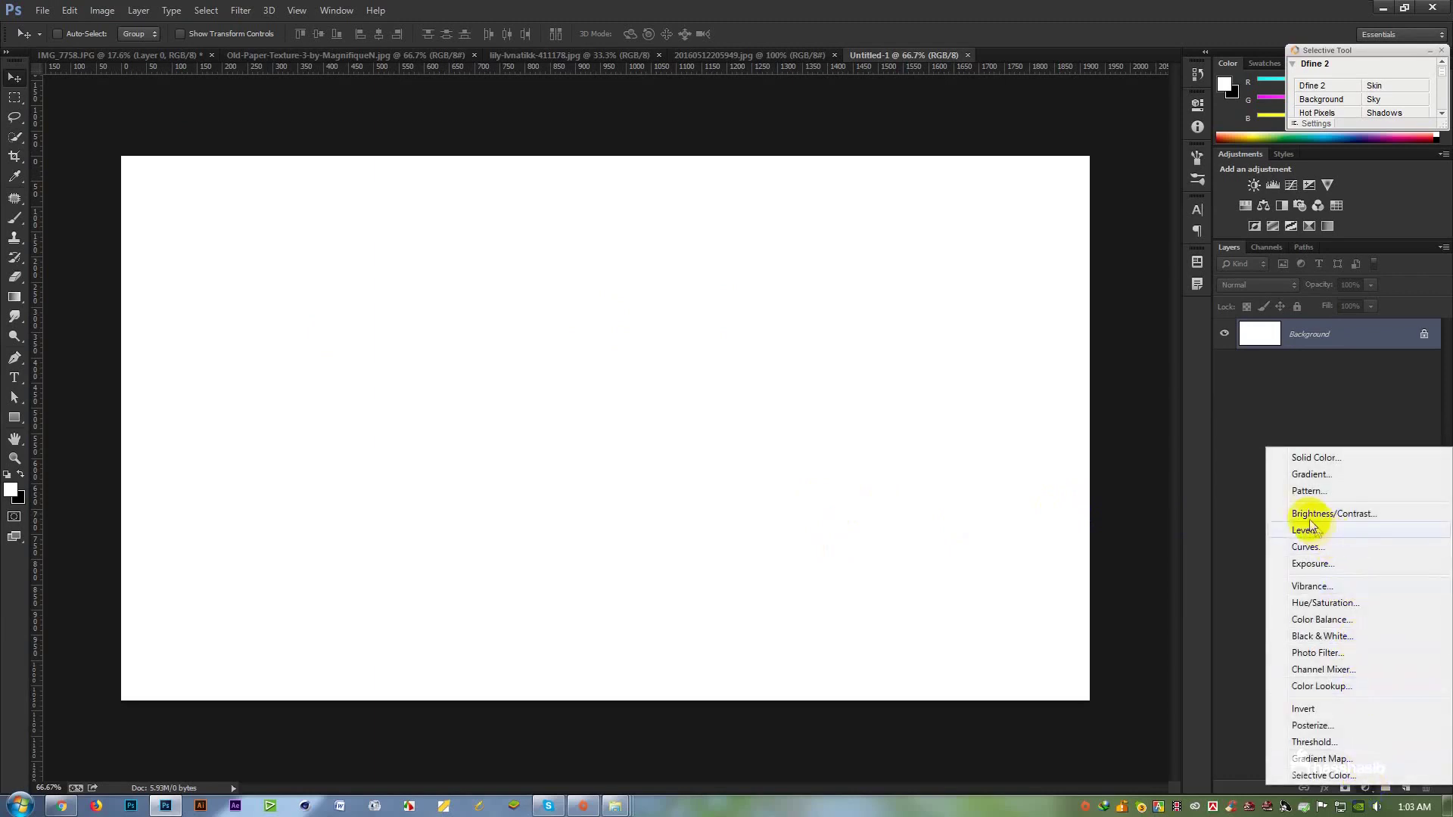
{"action": "left_click", "coordinate": [1366, 791]}
{"action": "left_click", "coordinate": [1309, 480]}
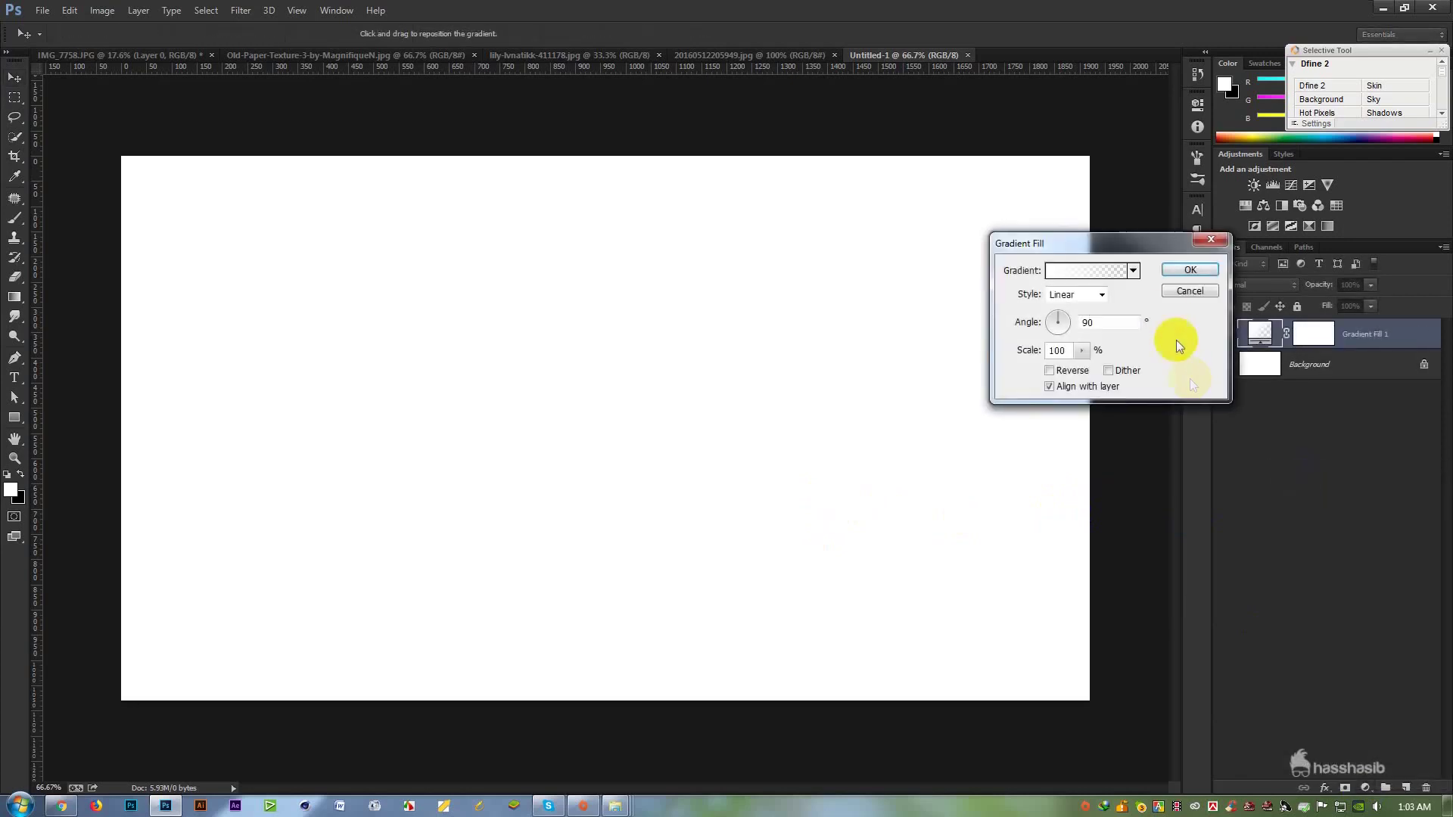
{"action": "left_click", "coordinate": [1133, 271]}
{"action": "left_click", "coordinate": [1018, 299]}
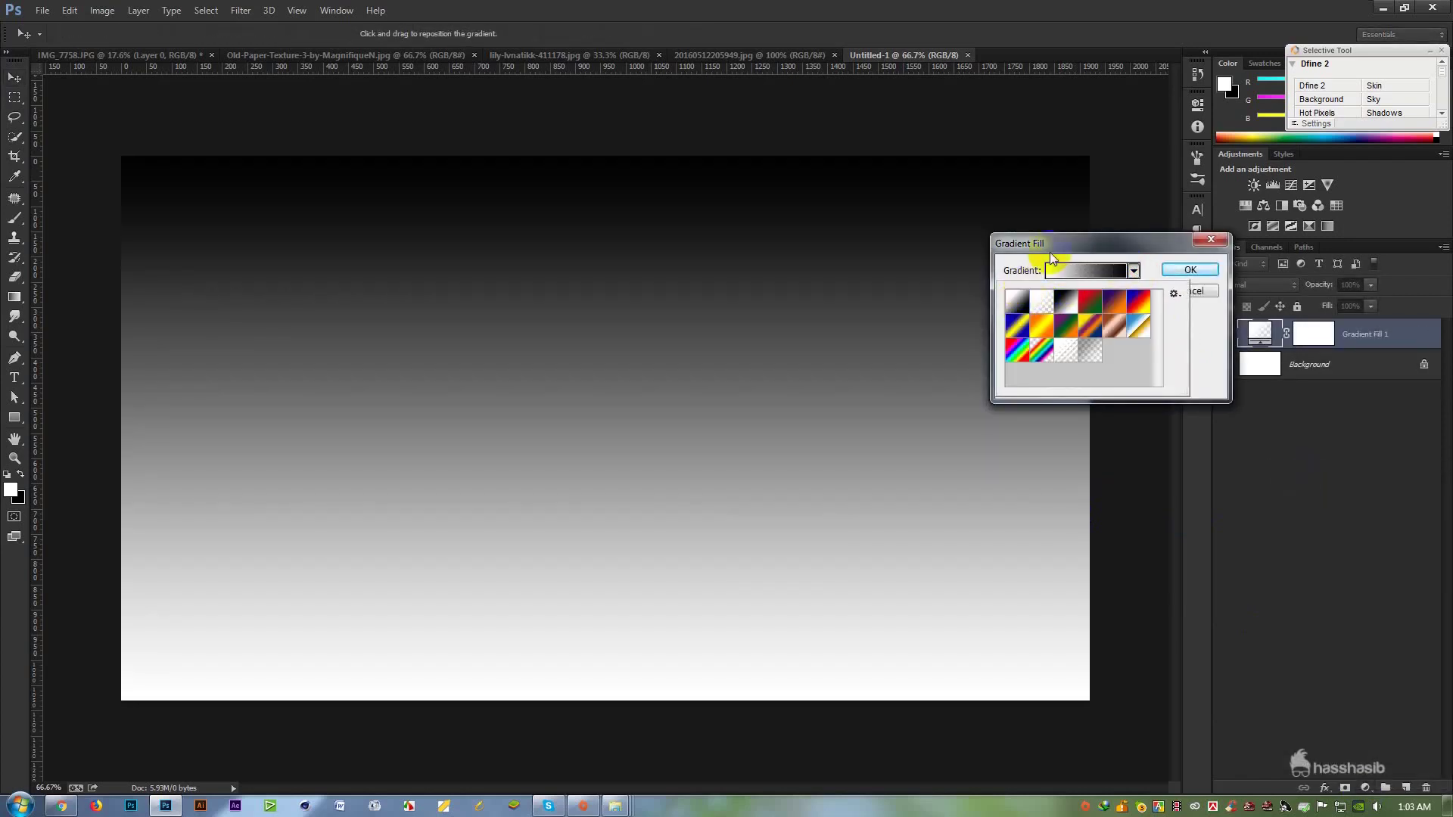
{"action": "left_click", "coordinate": [1051, 253]}
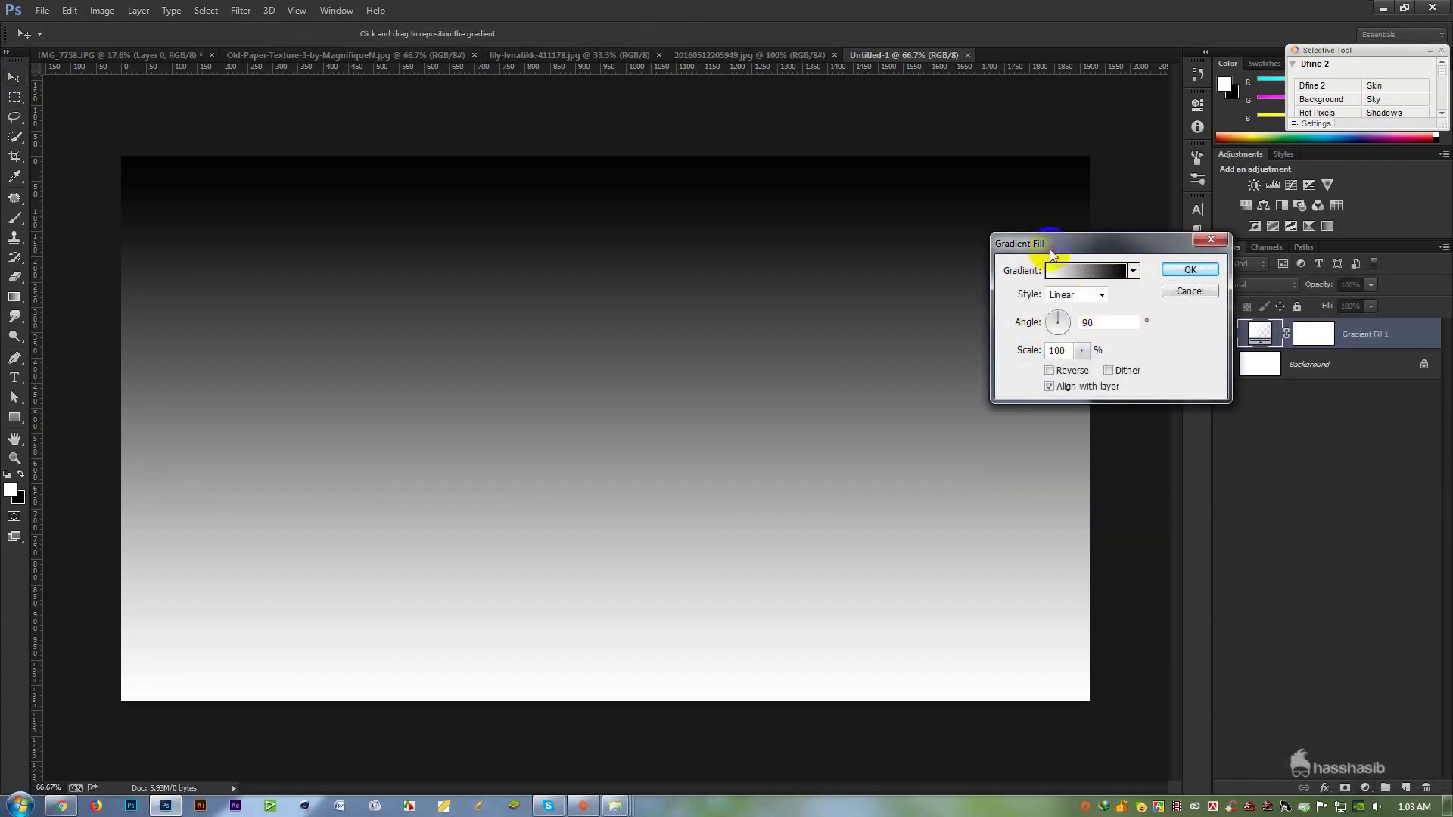
Make the gradient fill radial with a 0° angle and a larger scale, and set its layer opacity to 40%.
{"action": "left_click", "coordinate": [1071, 295]}
{"action": "left_click", "coordinate": [1073, 323]}
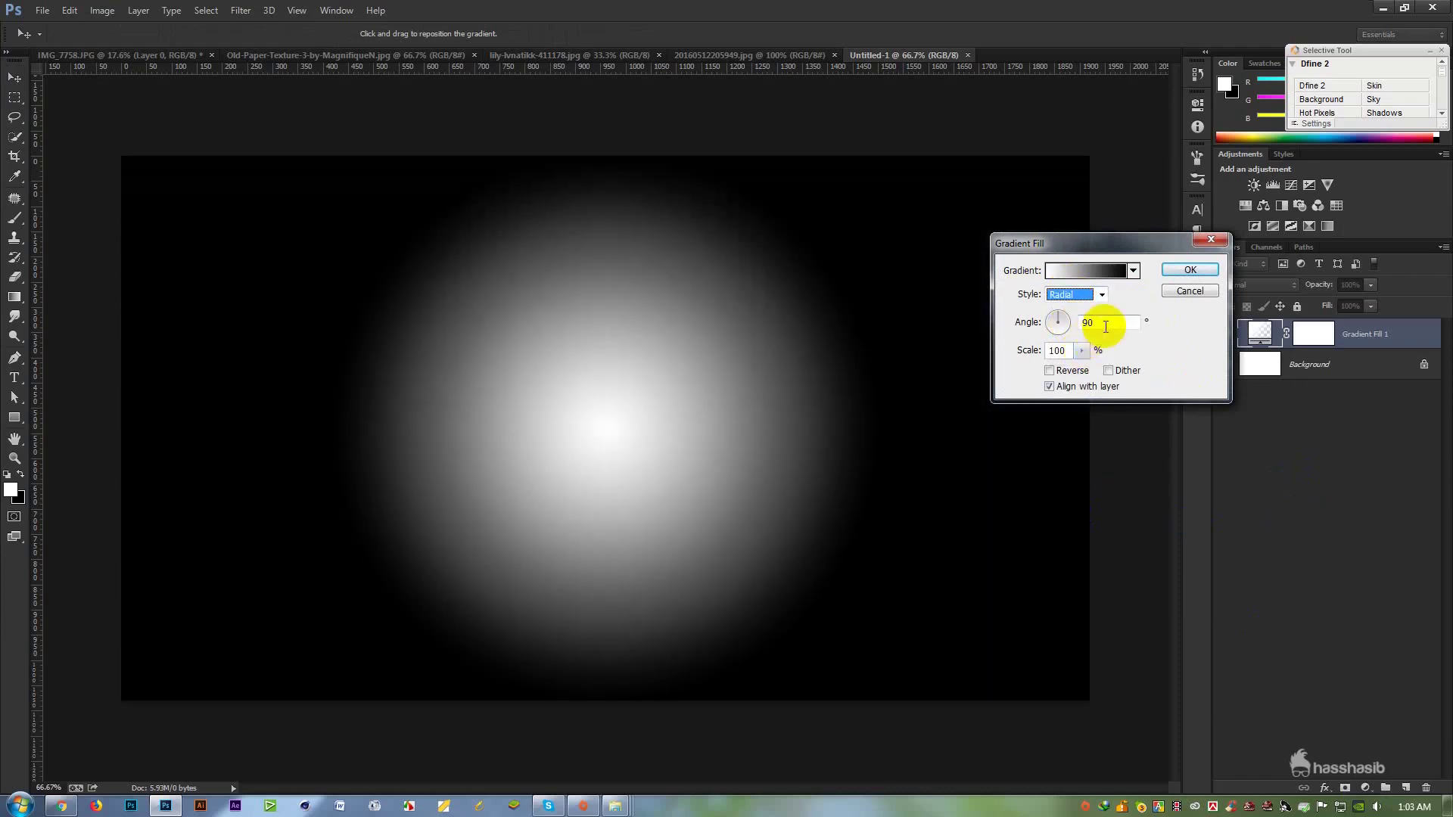
{"action": "left_click_drag", "start_coordinate": [1105, 327], "coordinate": [980, 327]}
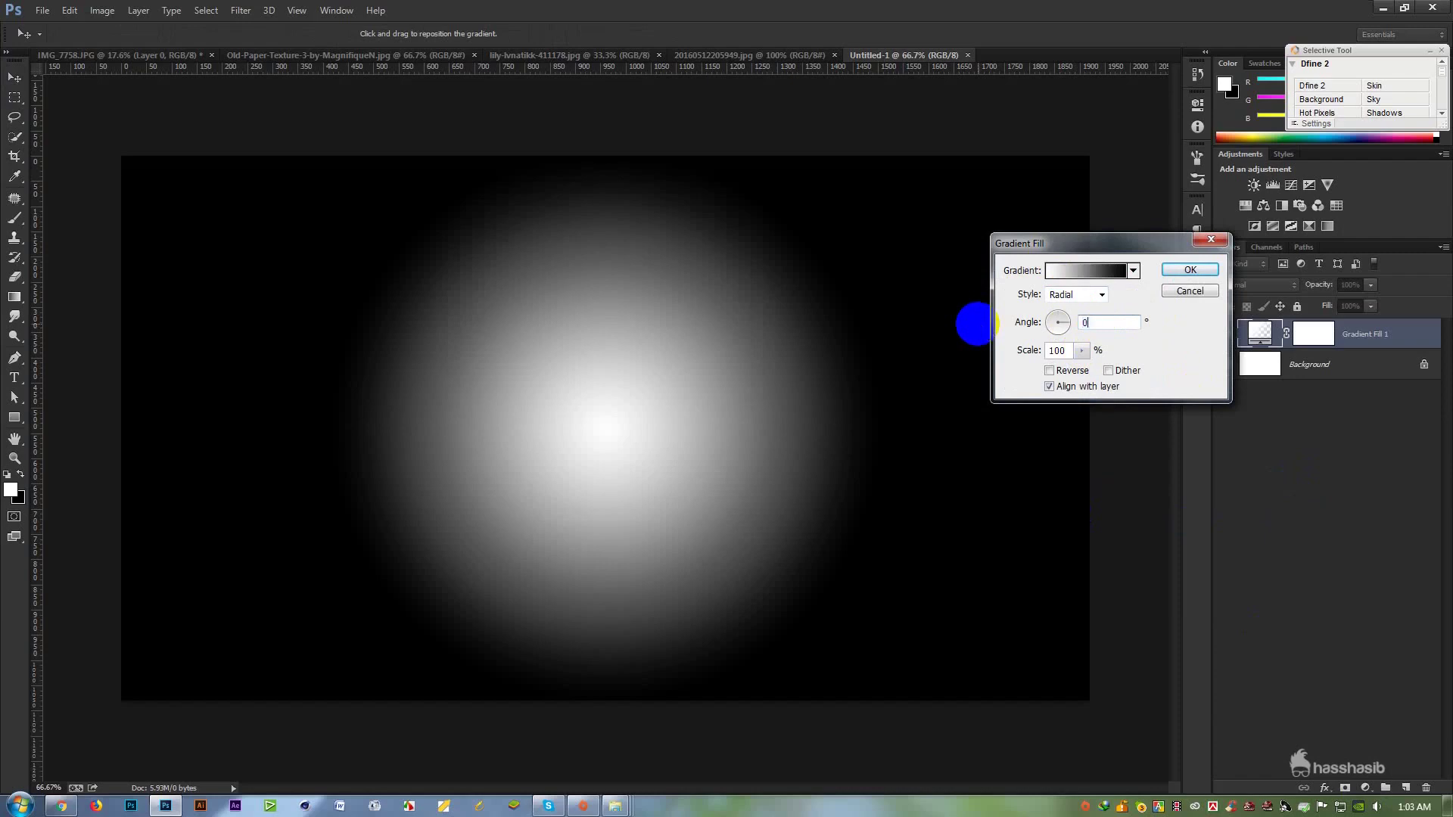
{"action": "type", "text": "0"}
{"action": "left_click", "coordinate": [1190, 269]}
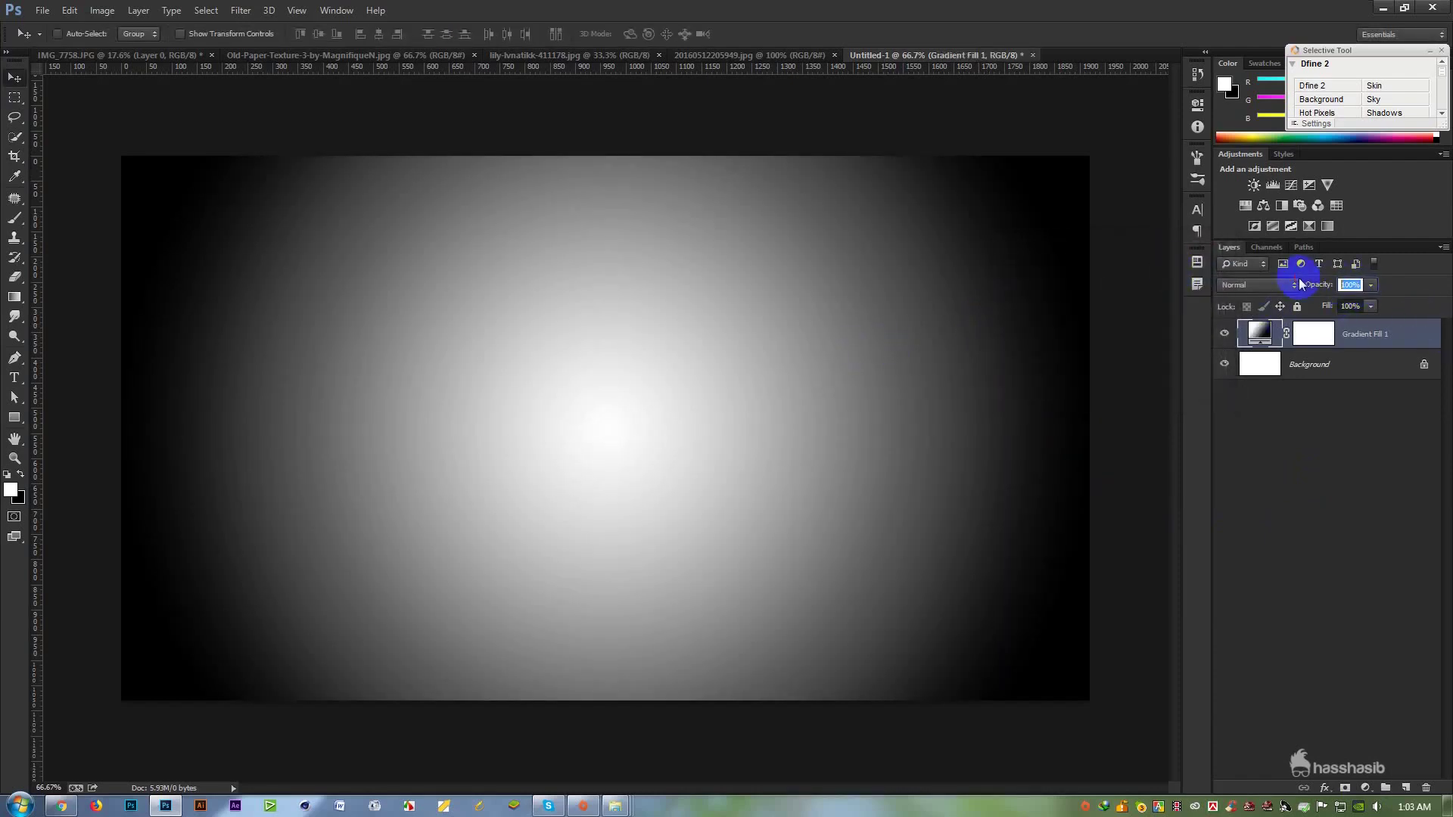
{"action": "type", "text": "40"}
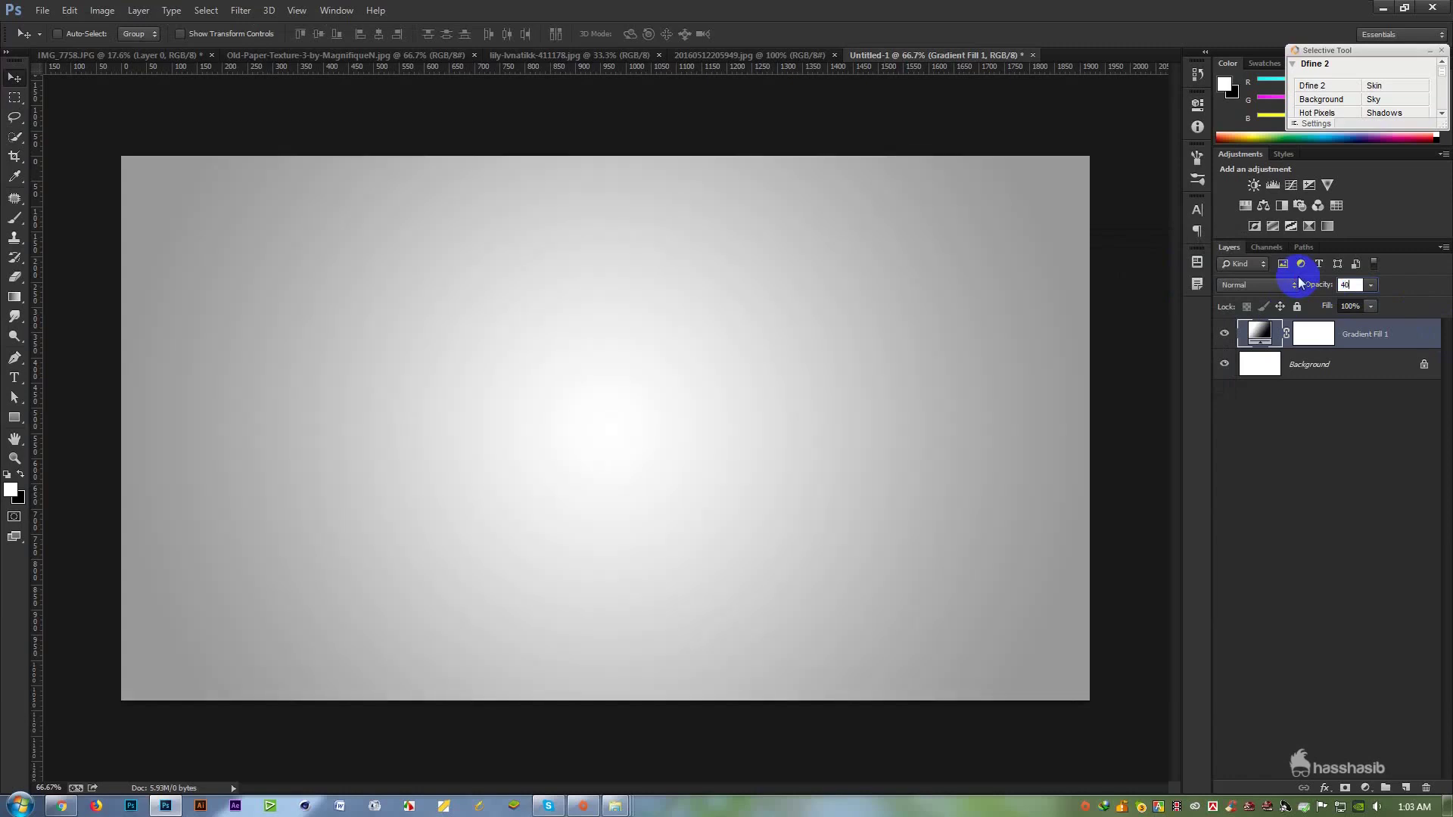
{"action": "left_click", "coordinate": [1194, 329]}
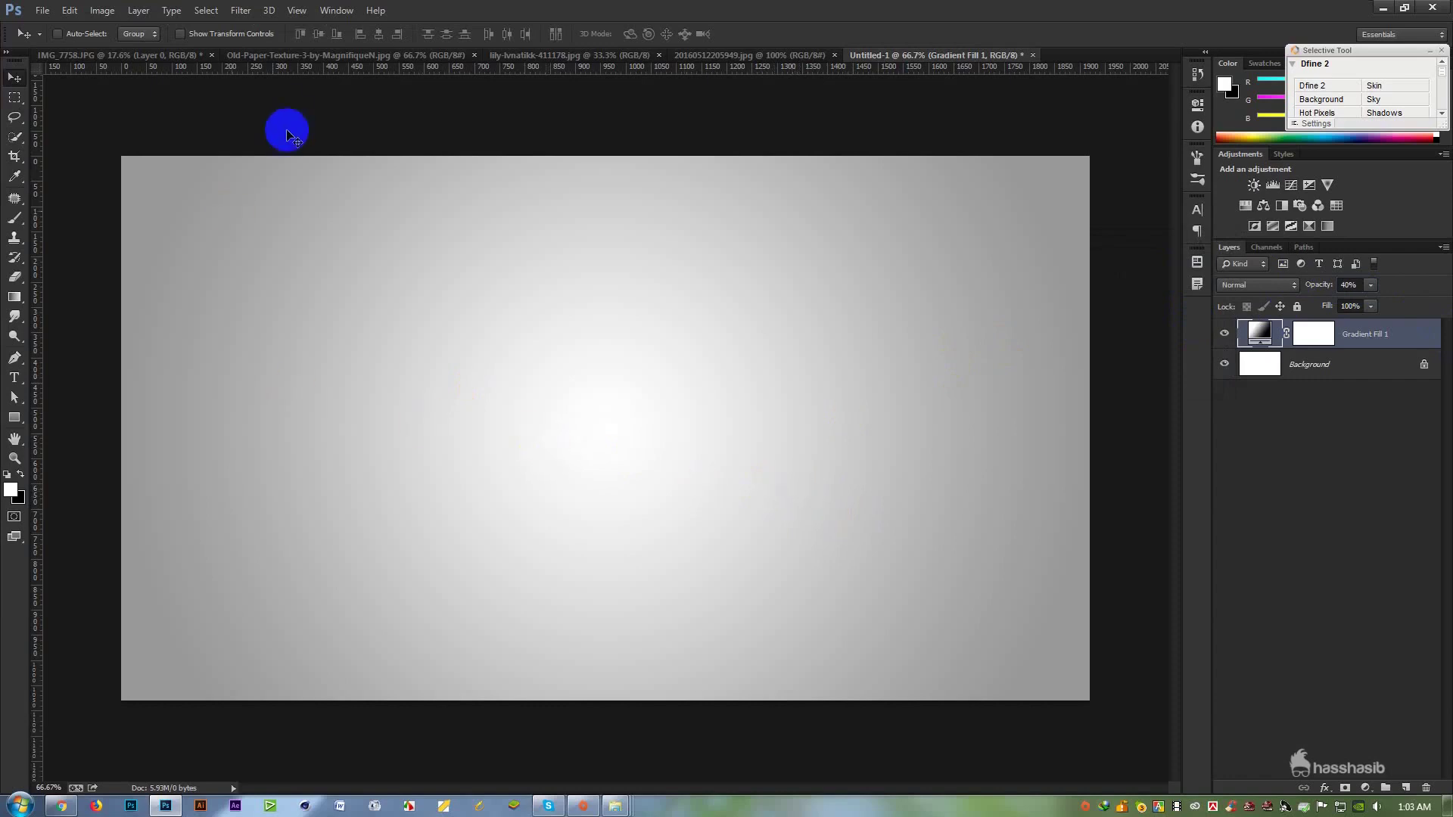
Bring the old paper texture image into the new document so that it covers the whole canvas.
{"action": "left_click", "coordinate": [533, 56]}
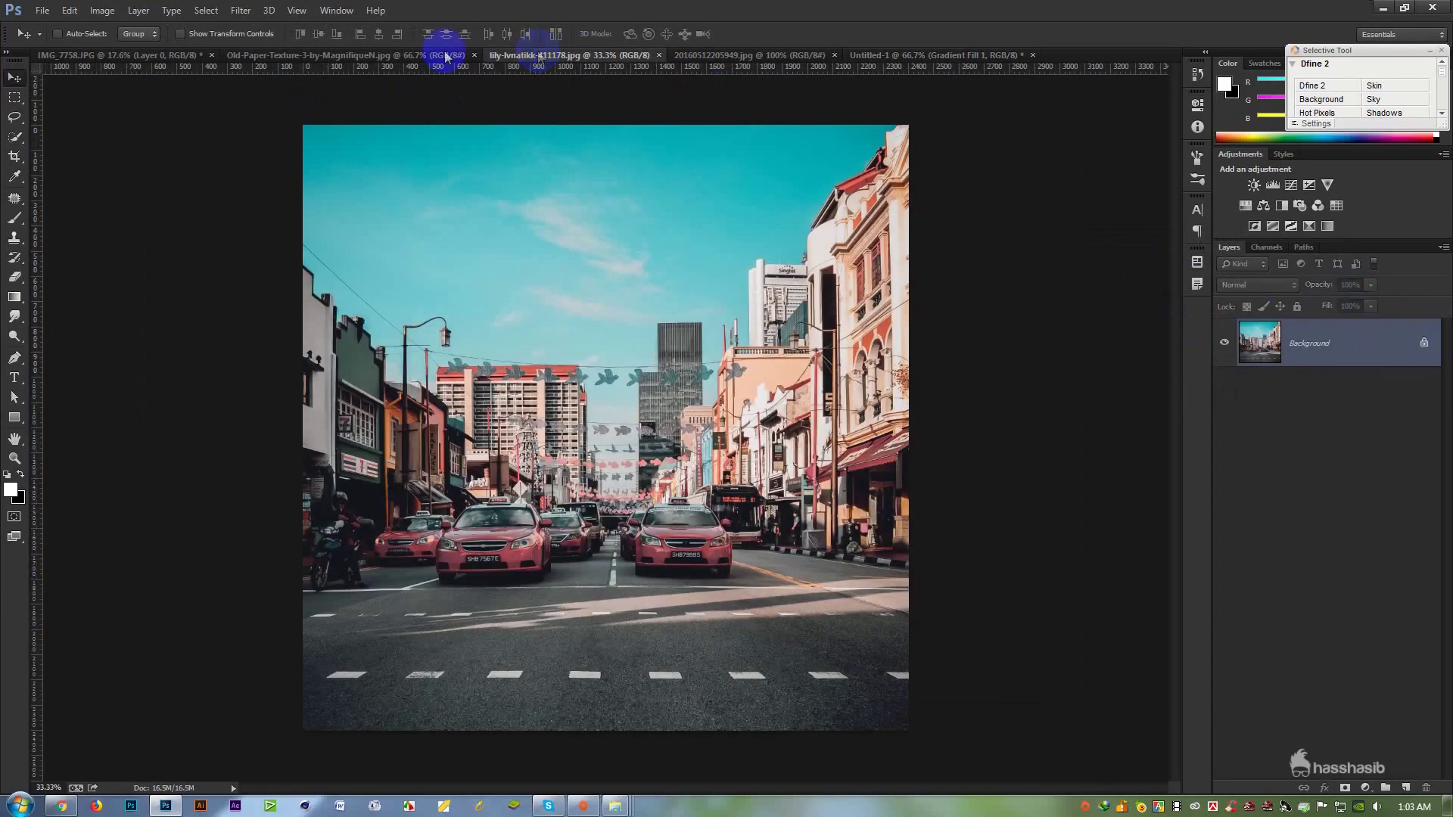
{"action": "left_click", "coordinate": [397, 56]}
{"action": "left_click_drag", "start_coordinate": [551, 351], "coordinate": [522, 339]}
Convert the paper texture layer to grayscale with a Black & White adjustment at the Default preset.
{"action": "left_click", "coordinate": [112, 13]}
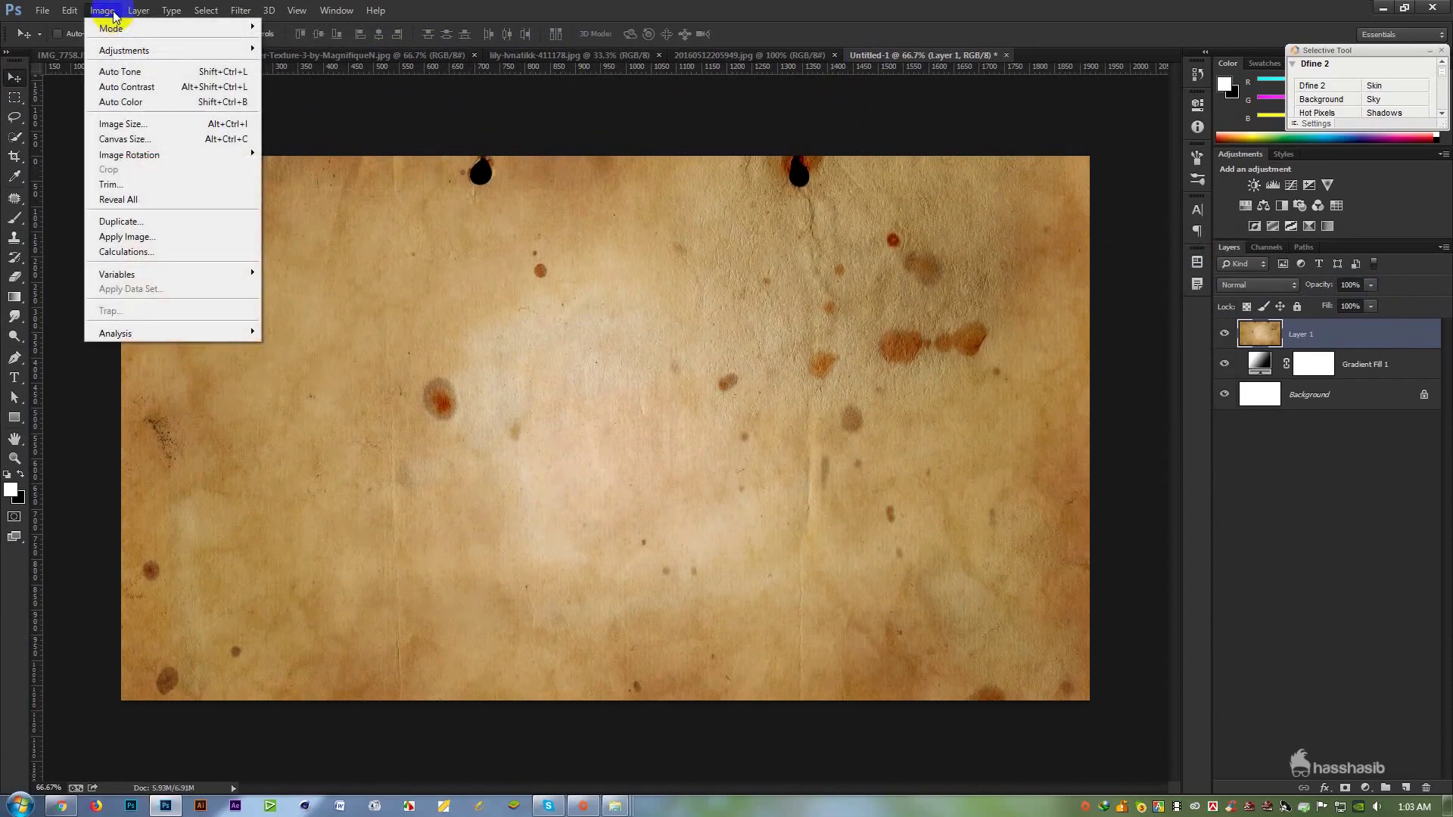
{"action": "mouse_move", "coordinate": [121, 49]}
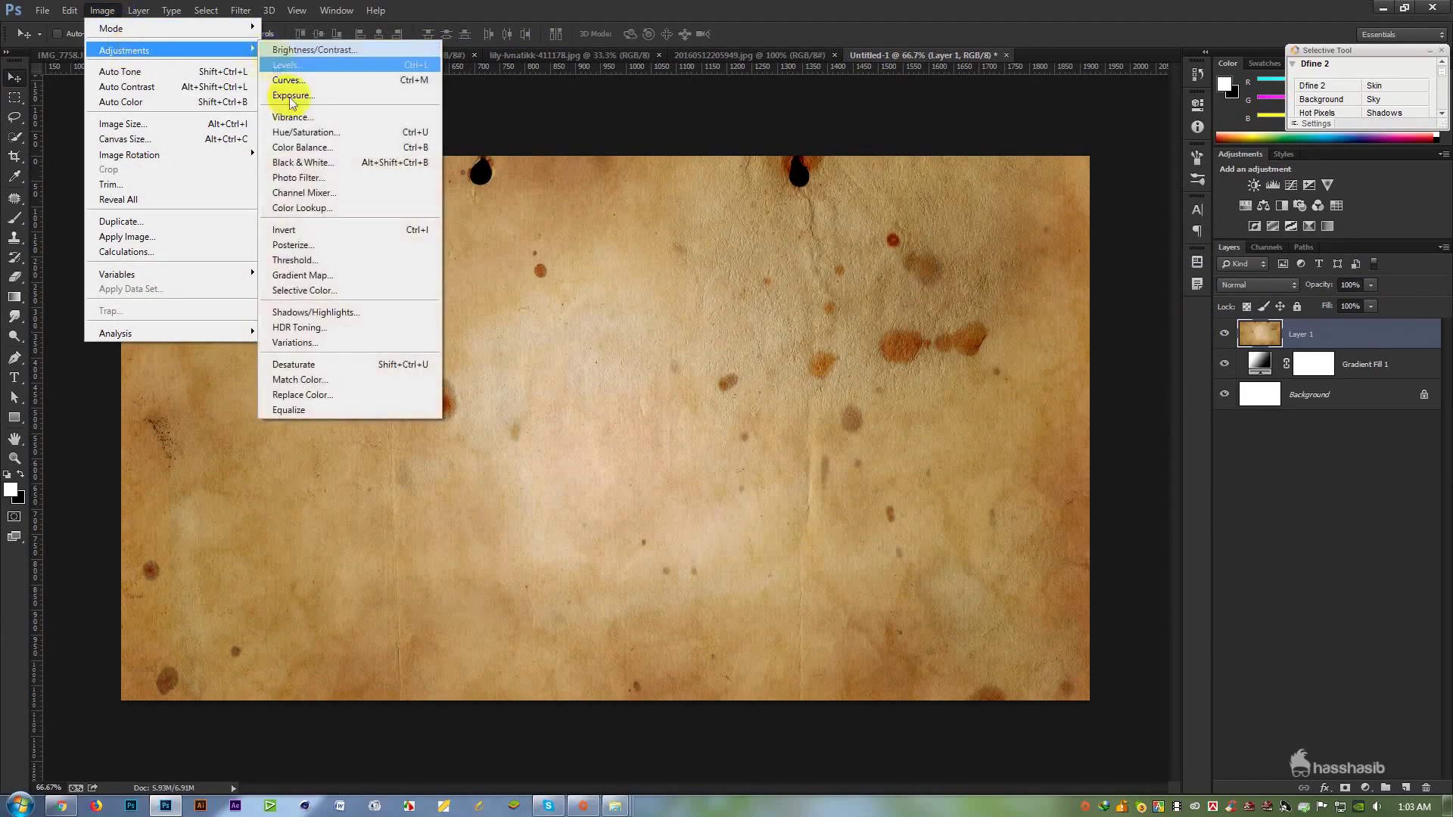
{"action": "left_click", "coordinate": [325, 162]}
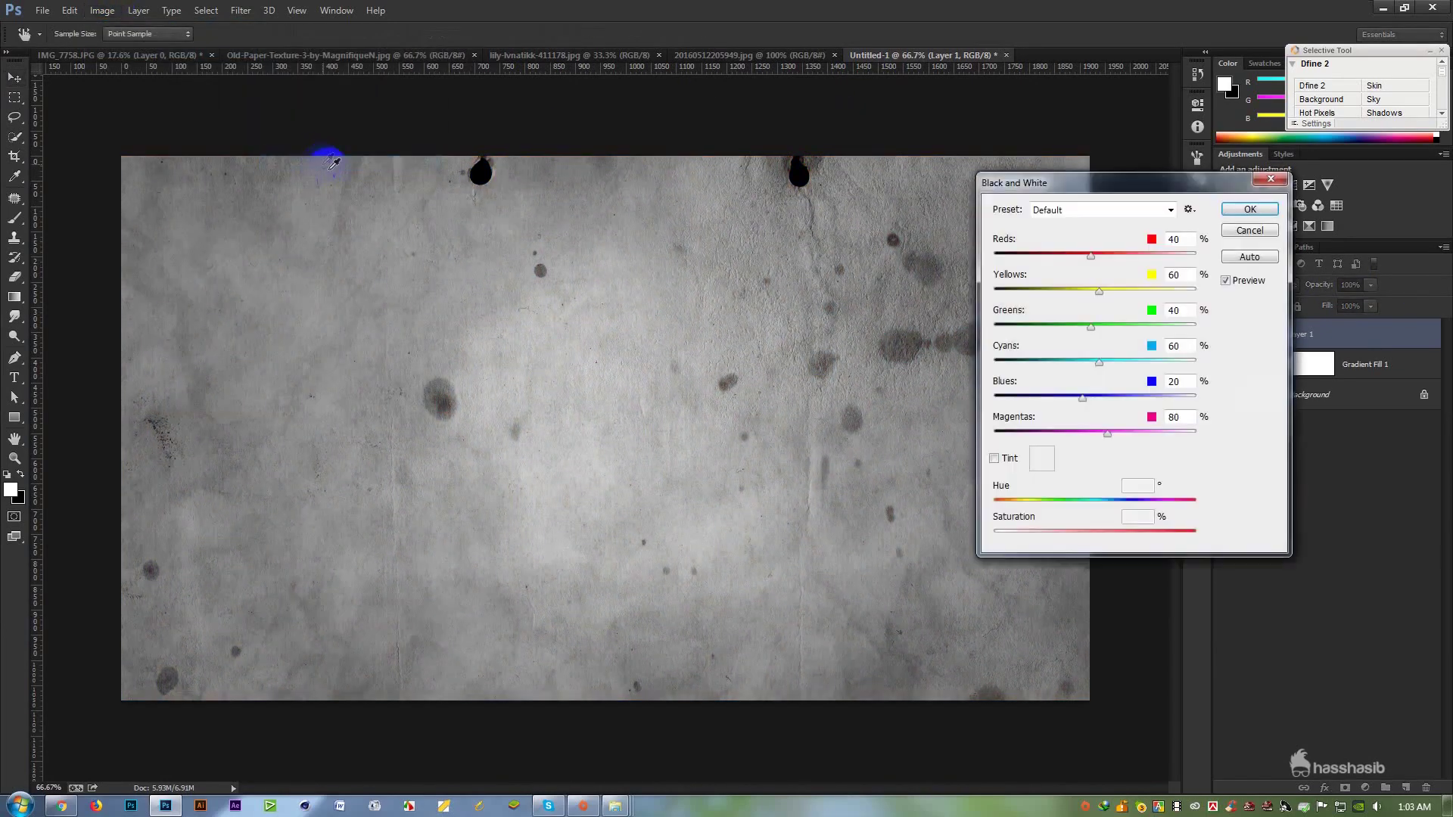
{"action": "left_click", "coordinate": [1249, 209]}
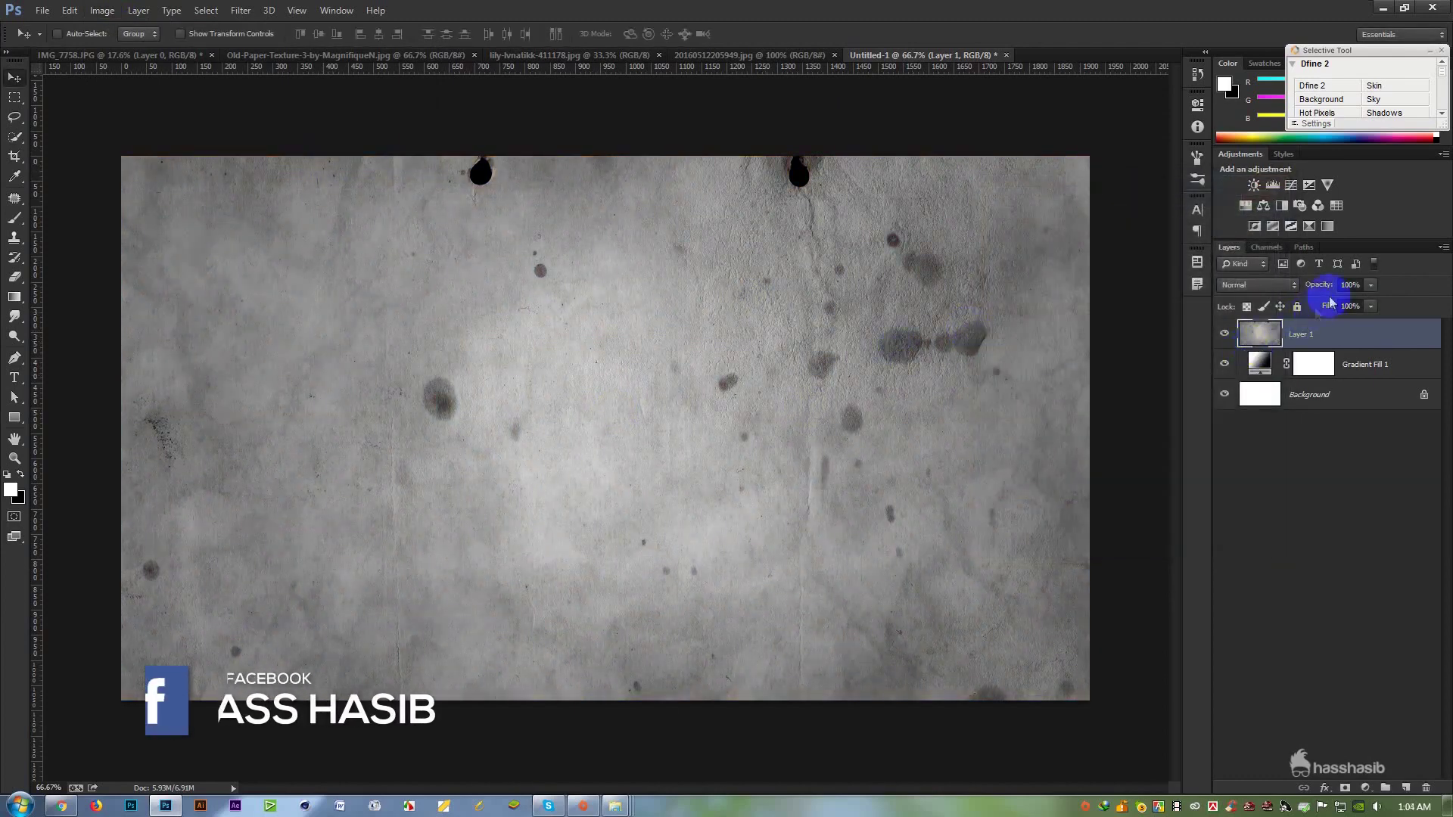
Try the paper texture layer at 30% opacity and restore it to 100%.
{"action": "left_click", "coordinate": [1355, 284]}
{"action": "left_click_drag", "start_coordinate": [1361, 285], "coordinate": [1302, 286]}
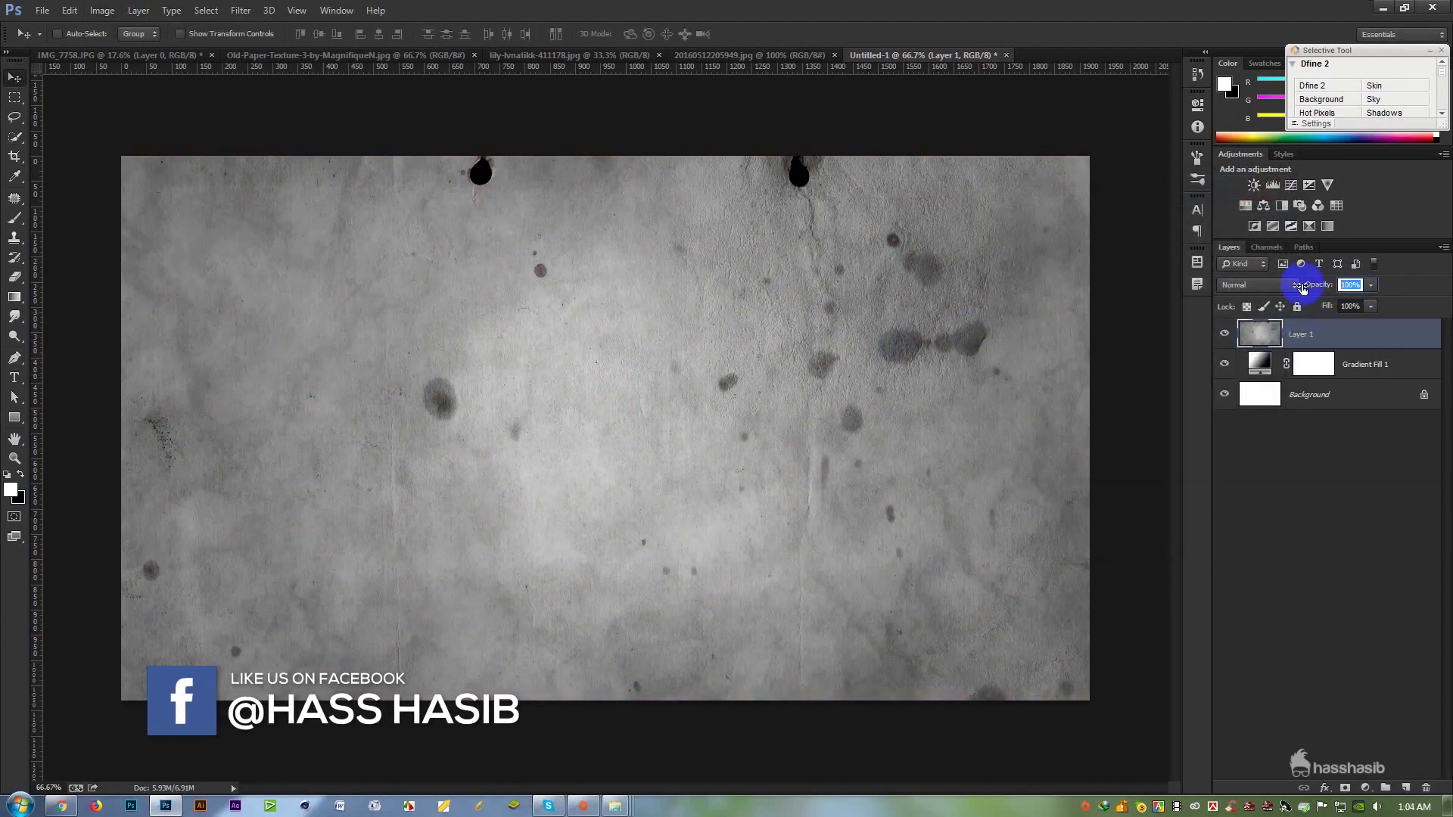
{"action": "type", "text": "30"}
{"action": "left_click", "coordinate": [748, 492]}
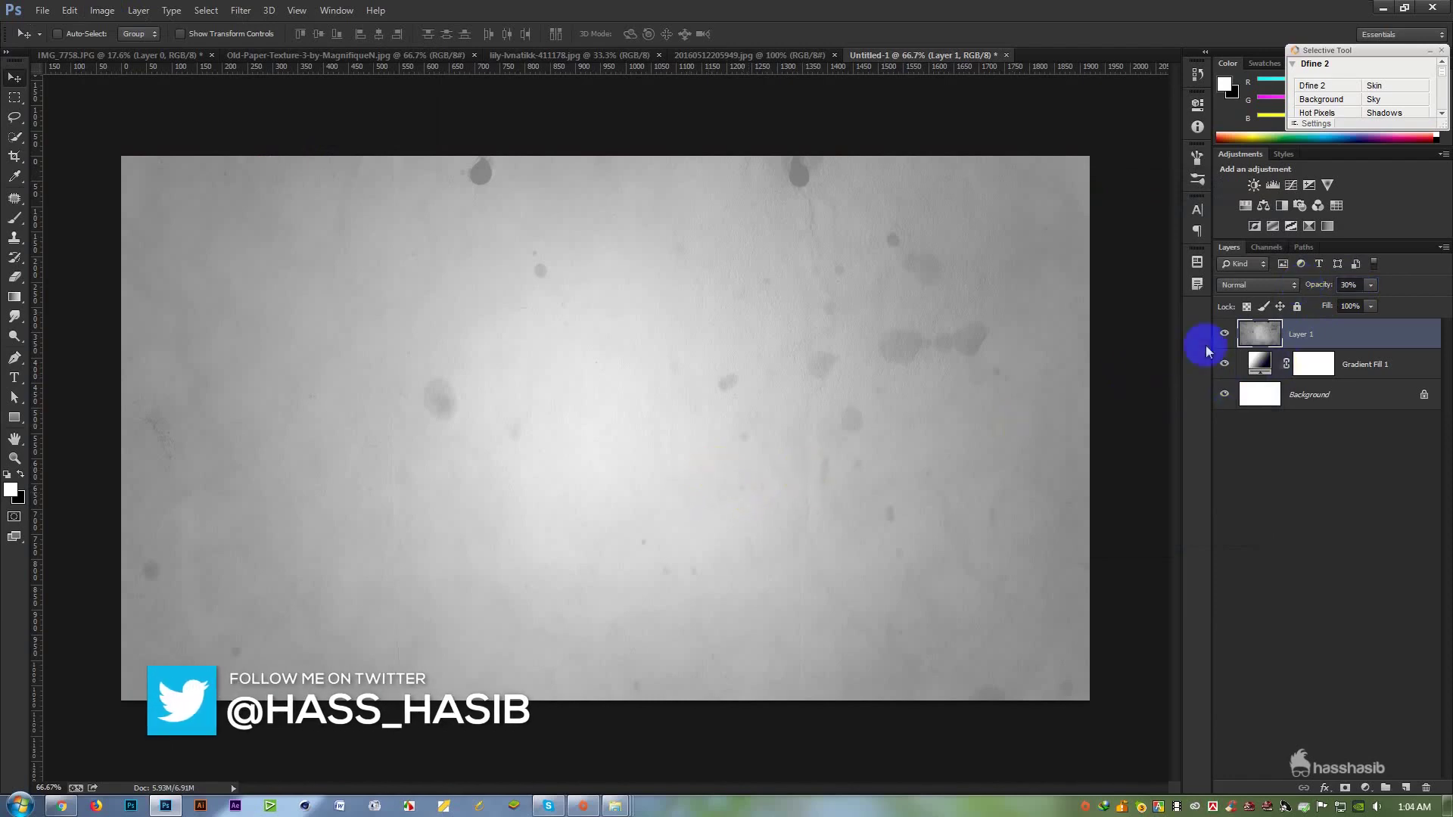
{"action": "left_click_drag", "start_coordinate": [1314, 291], "coordinate": [1421, 286]}
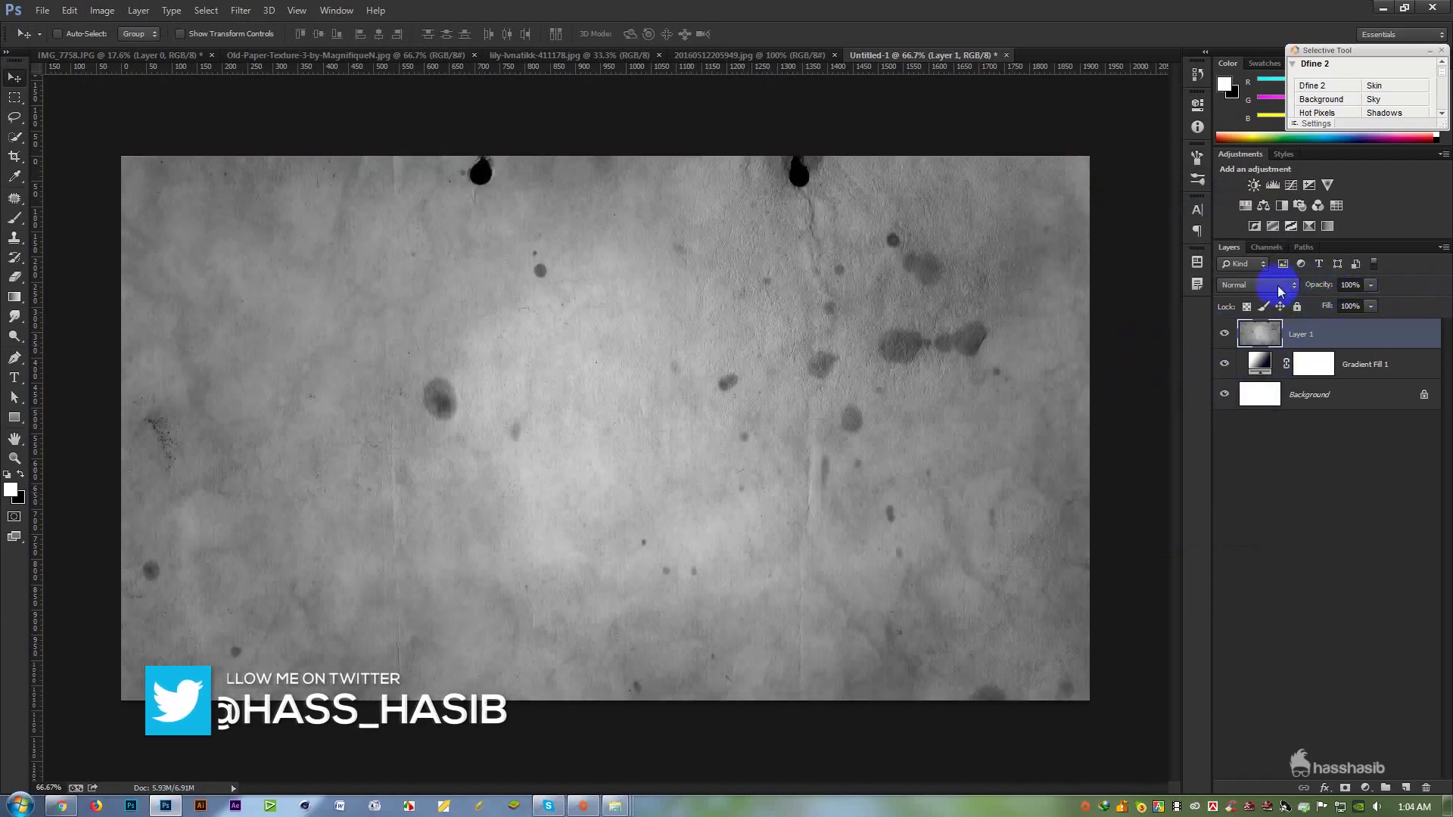
Try several blend modes on the paper texture layer, choose Overlay, and lower its opacity to 68%.
{"action": "left_click", "coordinate": [1279, 287]}
{"action": "left_click", "coordinate": [1271, 310]}
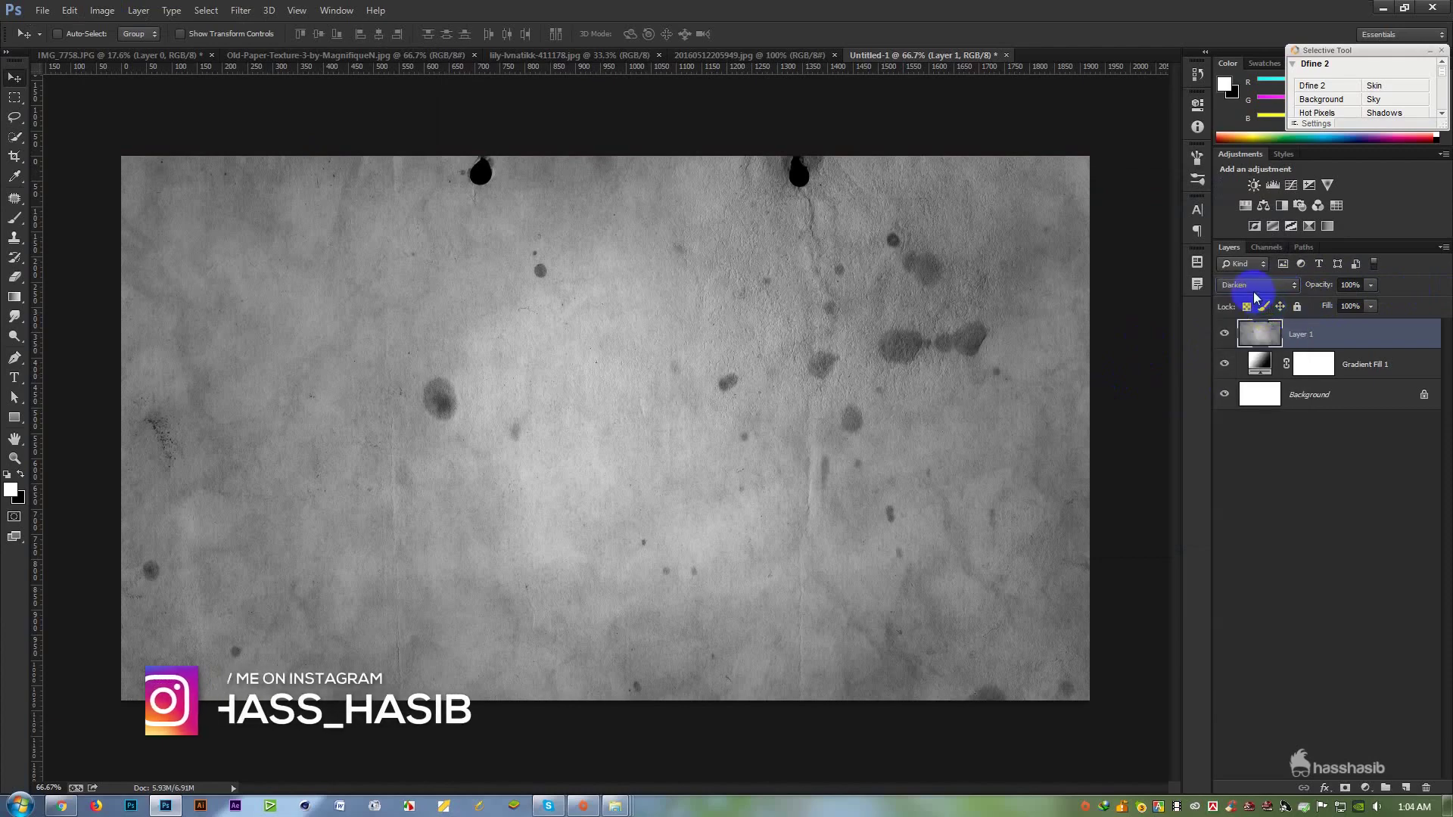
{"action": "scroll", "coordinate": [1253, 292], "scroll_direction": "down", "scroll_amount": 2}
{"action": "scroll", "coordinate": [1252, 291], "scroll_direction": "down", "scroll_amount": 3}
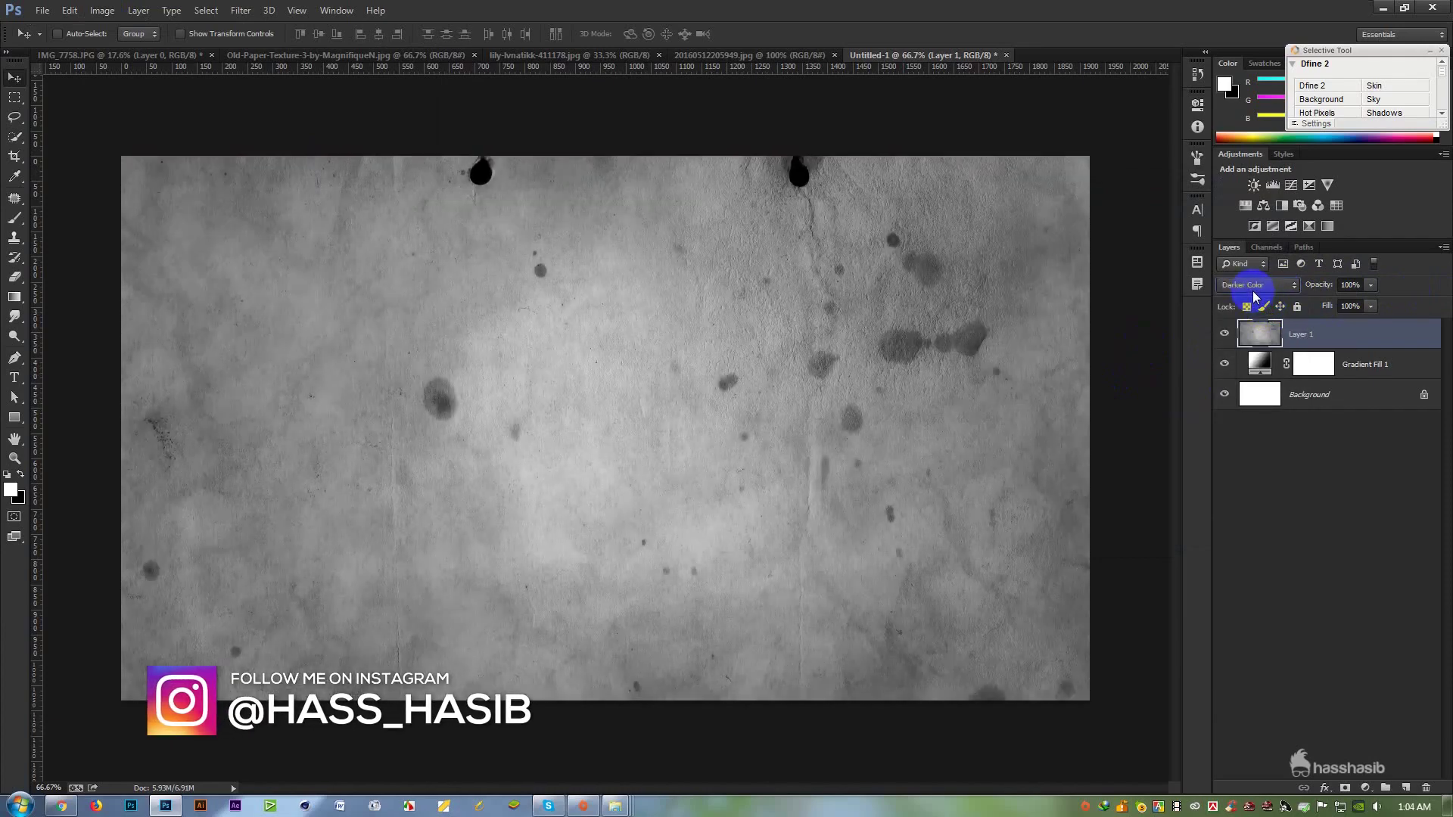
{"action": "scroll", "coordinate": [1251, 290], "scroll_direction": "down", "scroll_amount": 5}
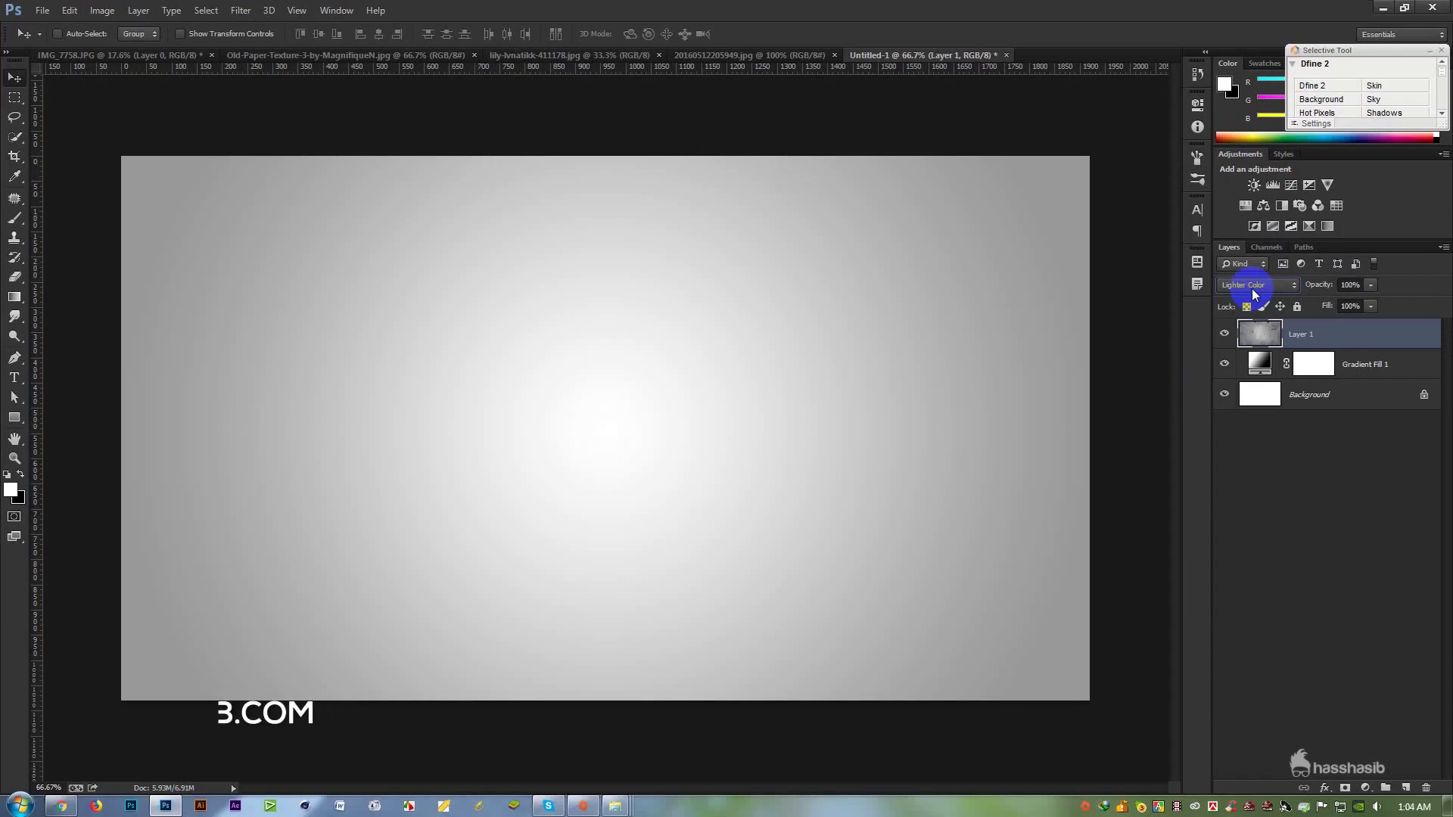
{"action": "scroll", "coordinate": [1251, 288], "scroll_direction": "down", "scroll_amount": 2}
{"action": "scroll", "coordinate": [1252, 288], "scroll_direction": "up", "scroll_amount": 1}
{"action": "left_click", "coordinate": [1234, 289]}
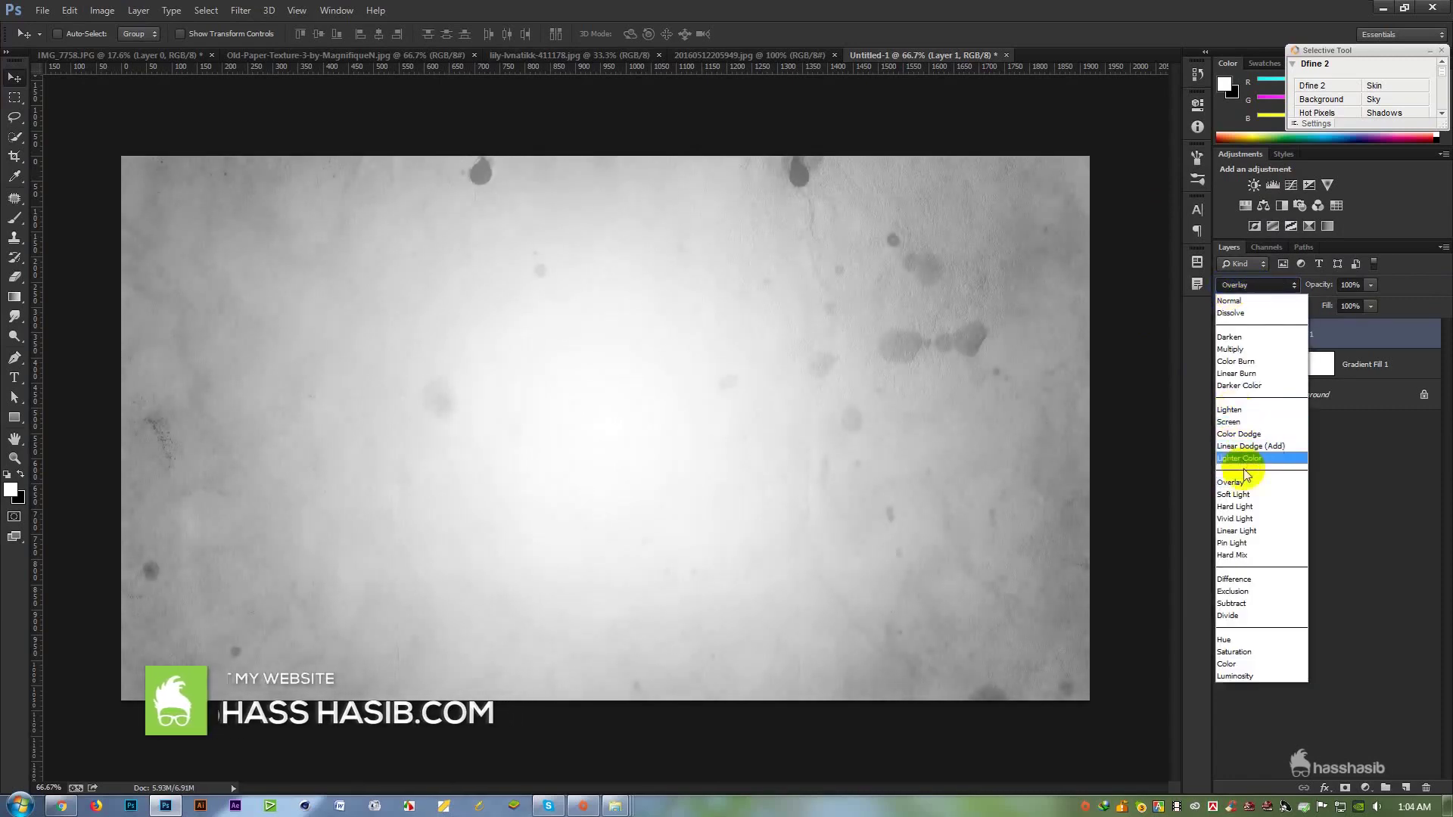
{"action": "left_click", "coordinate": [1248, 482]}
{"action": "left_click_drag", "start_coordinate": [1324, 287], "coordinate": [1300, 284]}
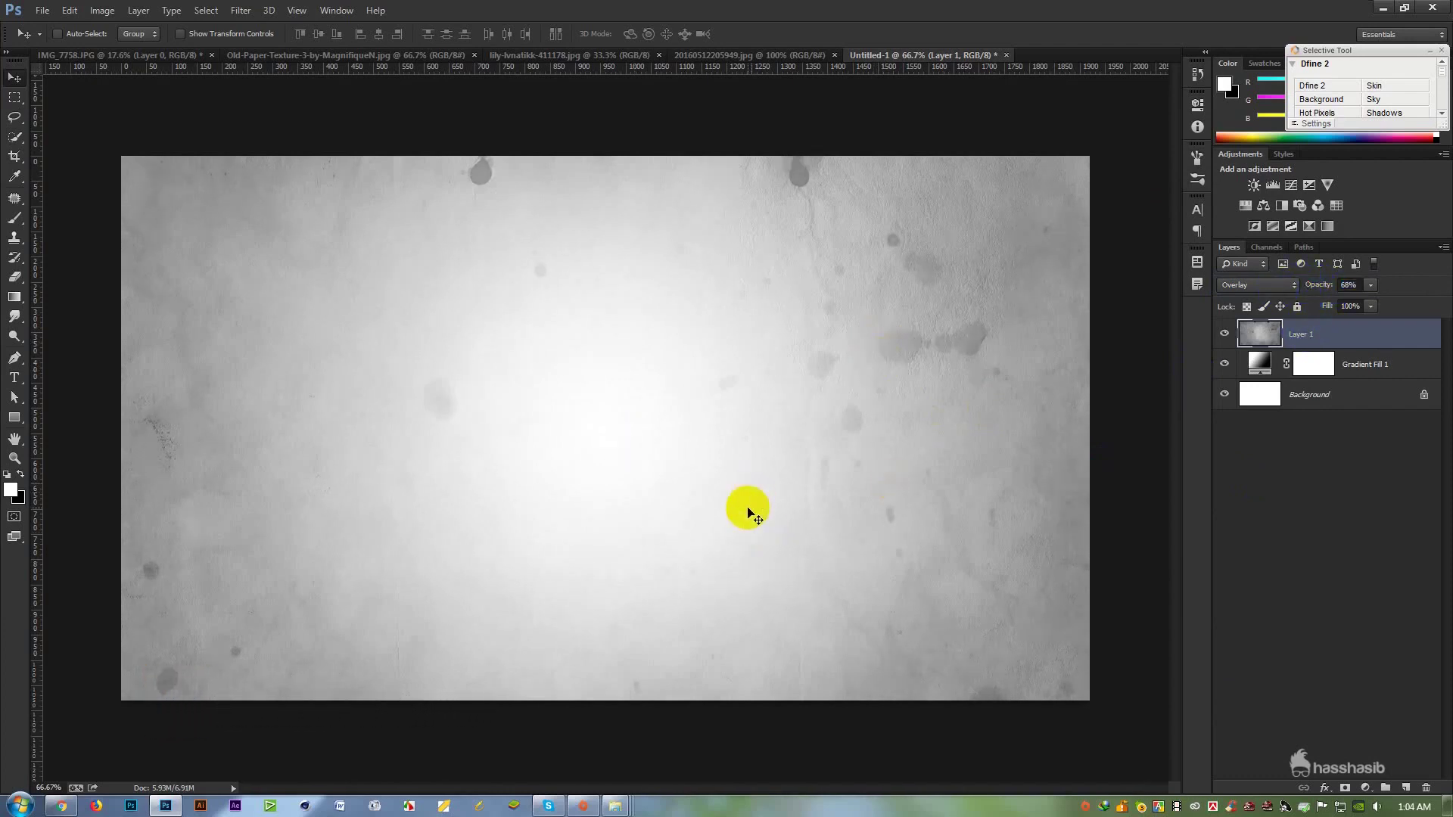
Close the old paper texture document and bring up the city street photo.
{"action": "left_click", "coordinate": [468, 55]}
{"action": "left_click", "coordinate": [470, 56]}
{"action": "left_click", "coordinate": [298, 54]}
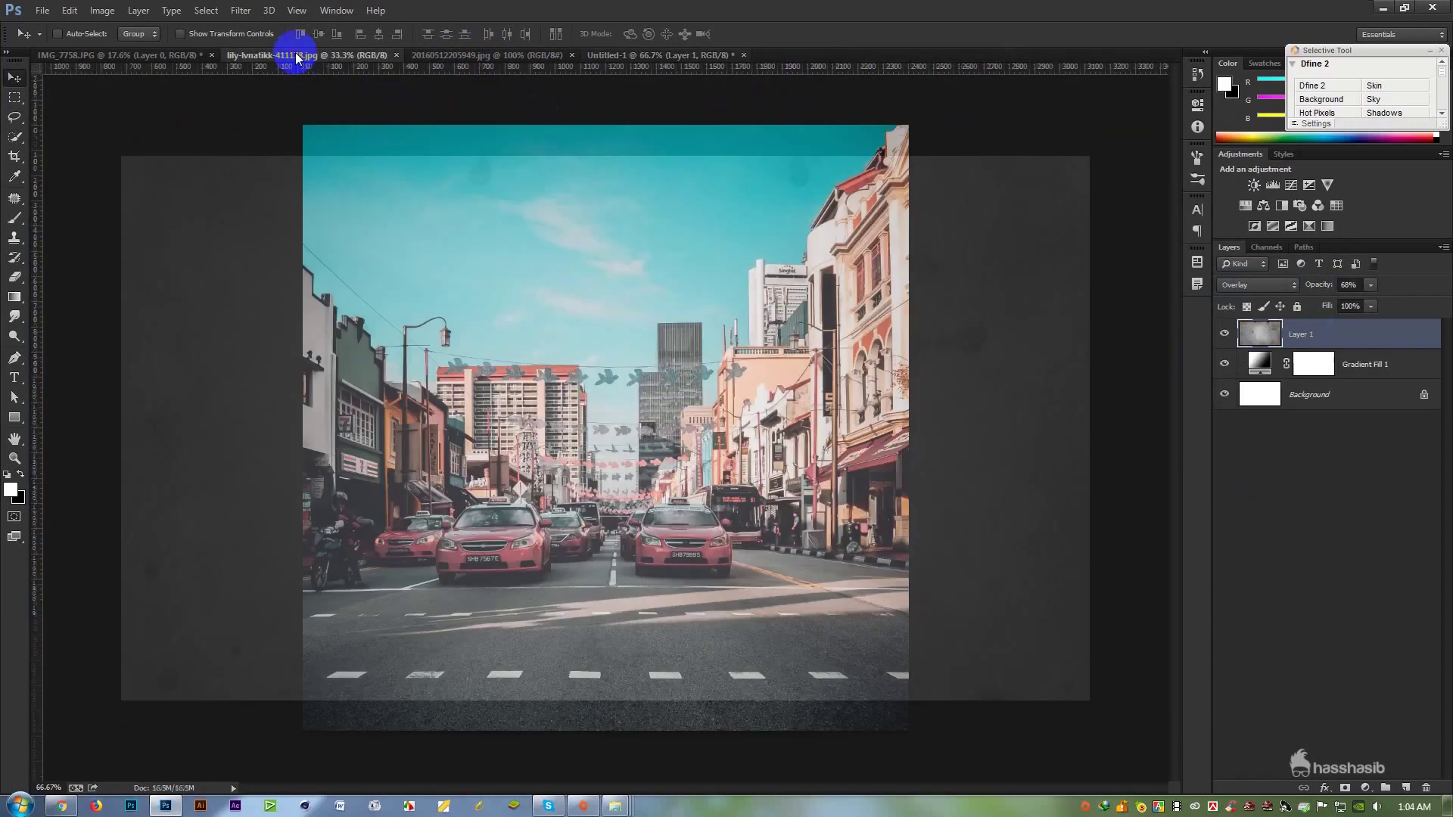
Switch to IMG_7758.JPG and move the masked cutout of the man about 159 px to the left.
{"action": "left_click", "coordinate": [136, 56]}
{"action": "left_click", "coordinate": [1314, 333]}
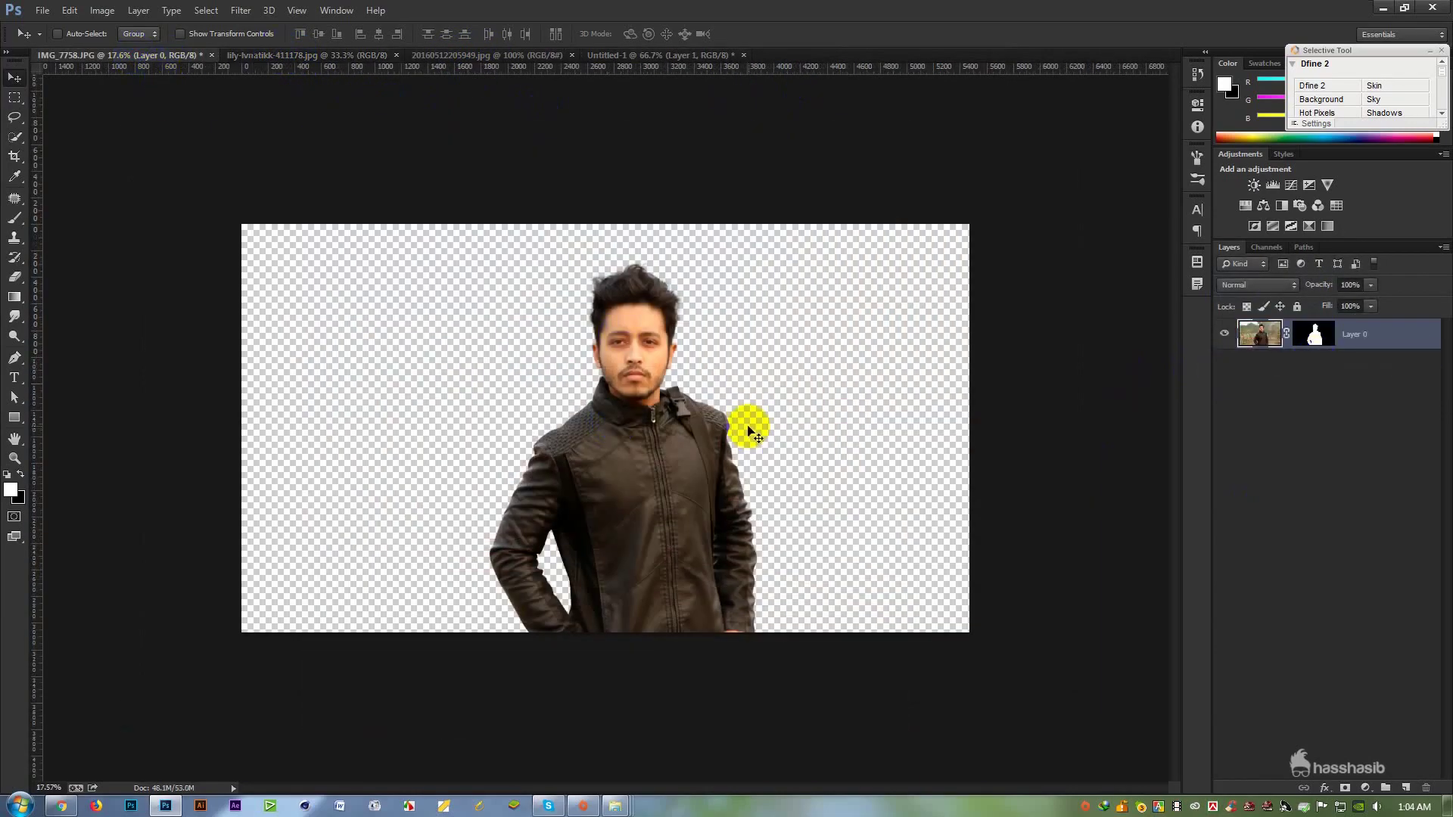
{"action": "left_click_drag", "start_coordinate": [673, 458], "coordinate": [651, 461]}
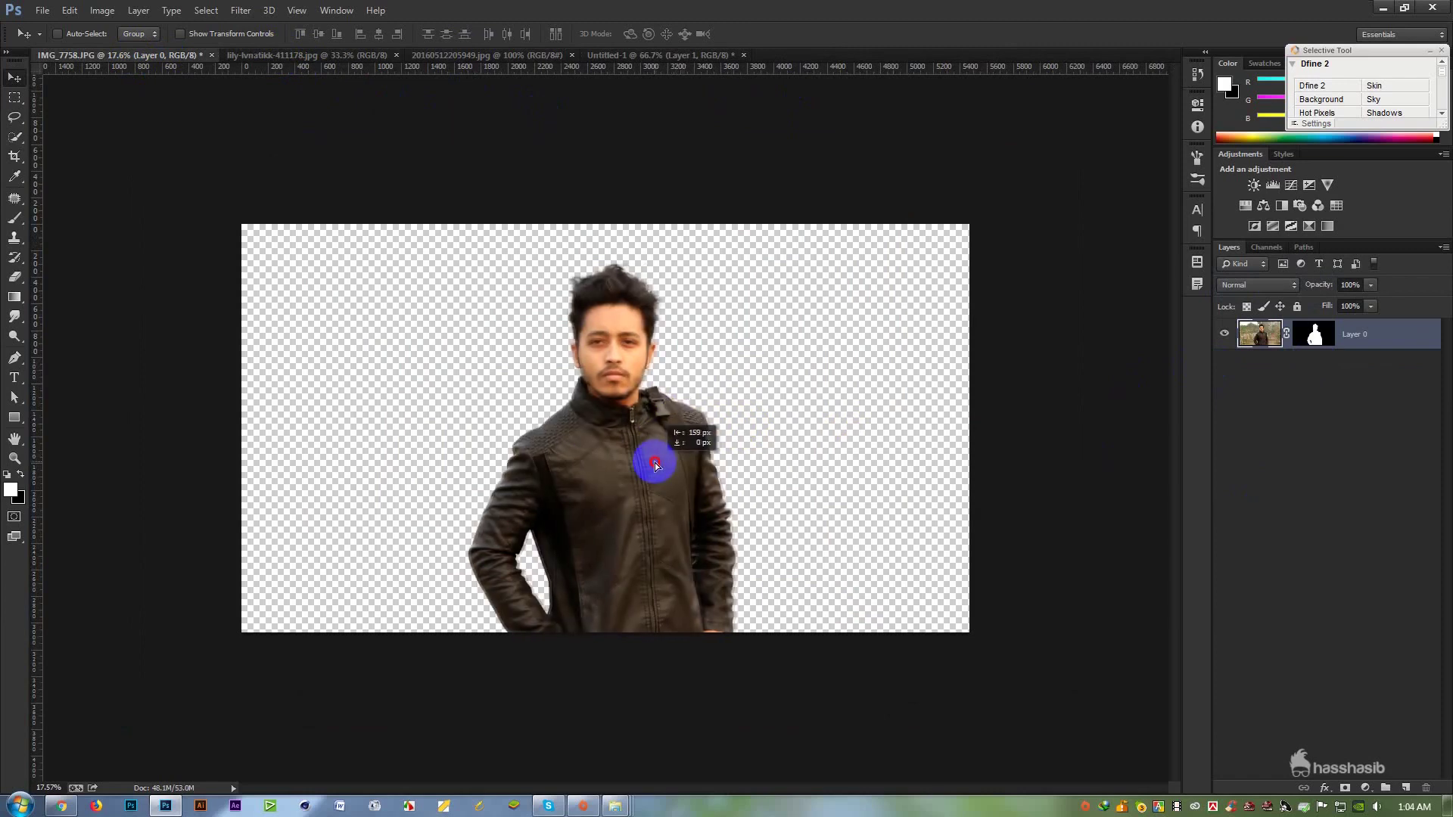
Open the Camera Raw filter on the man's layer and set Highlights to -53, Shadows to +18 and Temperature to -15.
{"action": "left_click", "coordinate": [252, 10]}
{"action": "left_click", "coordinate": [354, 162]}
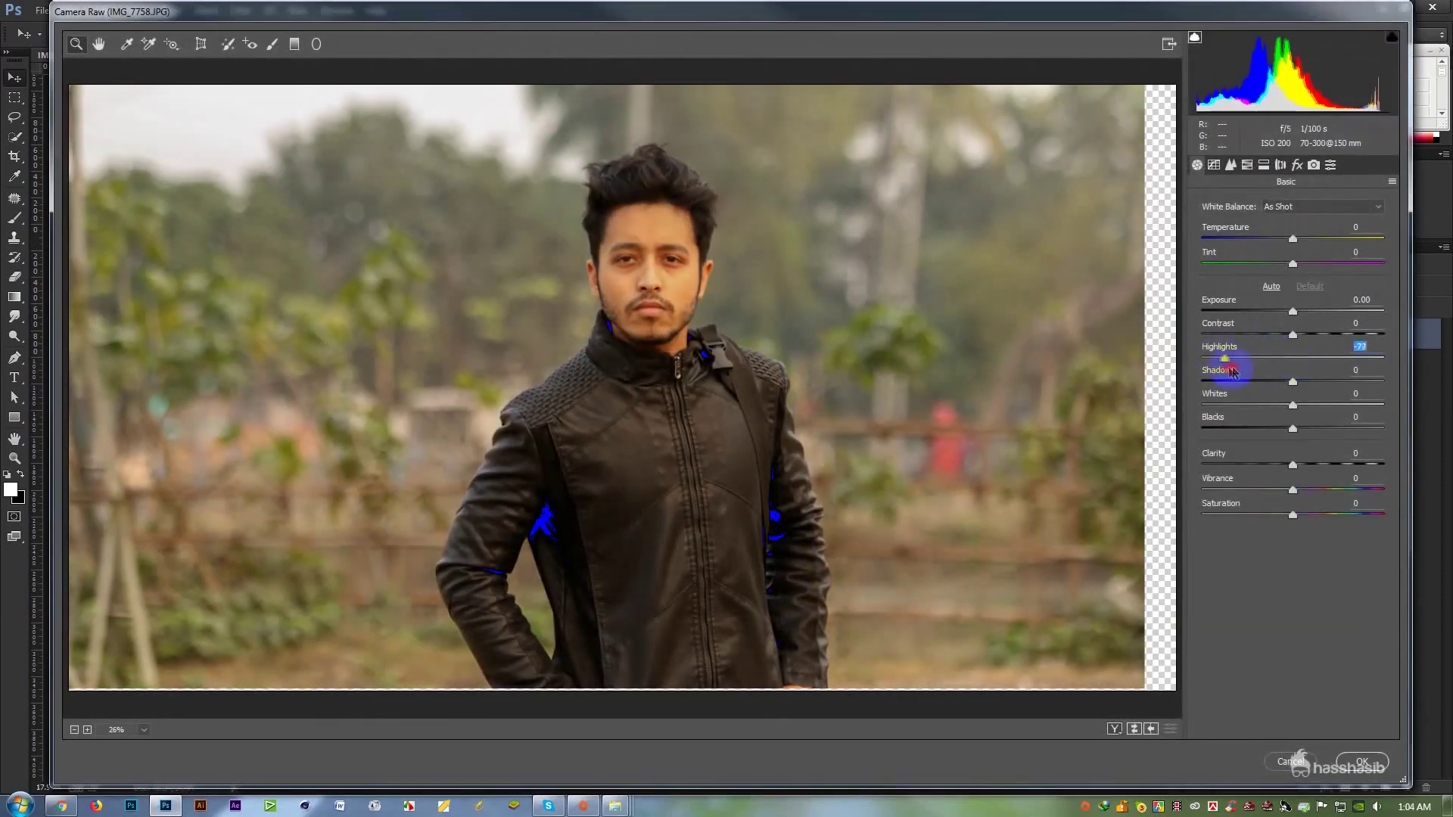
{"action": "left_click_drag", "start_coordinate": [1229, 359], "coordinate": [1313, 403]}
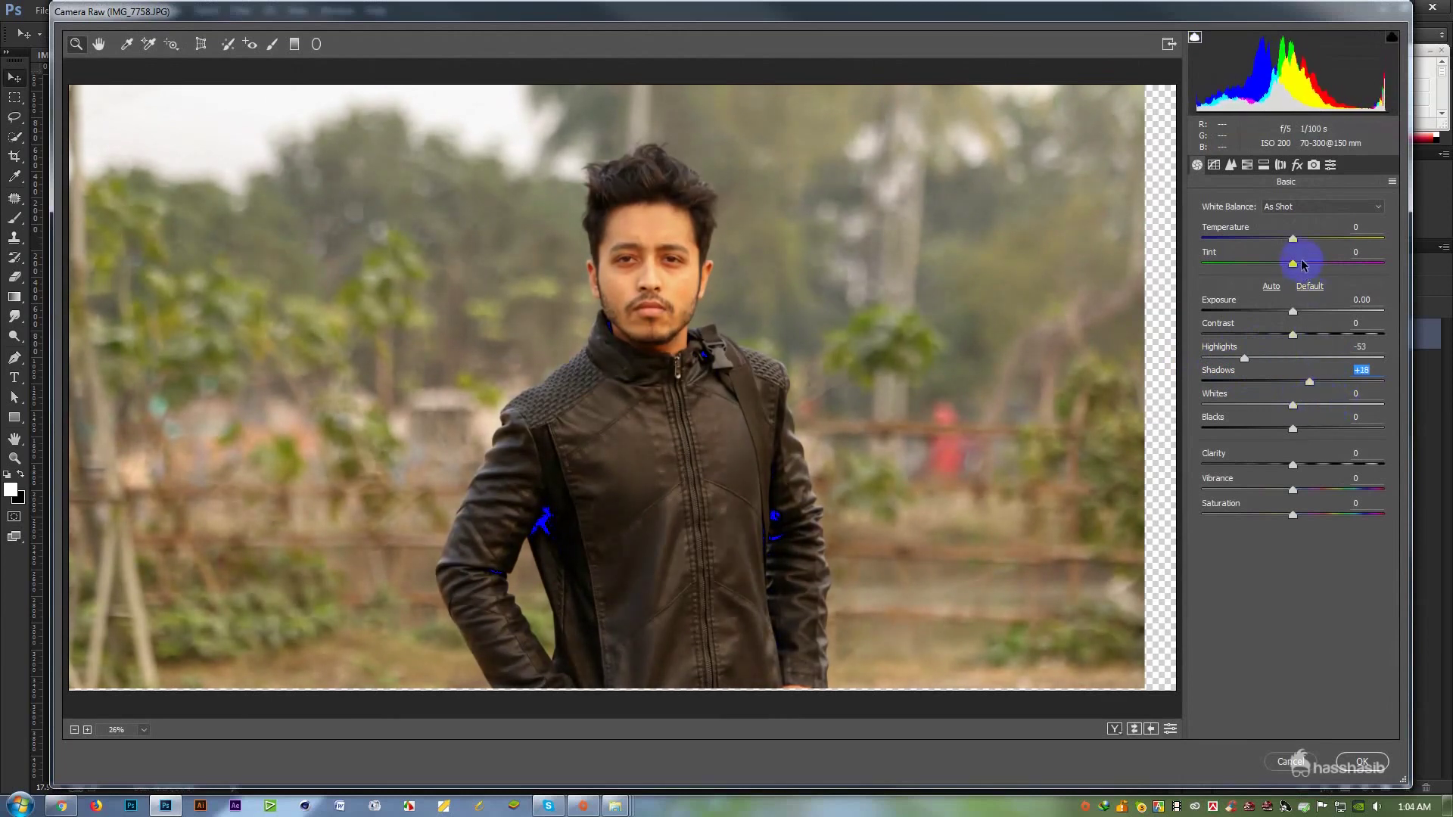
{"action": "left_click_drag", "start_coordinate": [1291, 242], "coordinate": [1284, 242]}
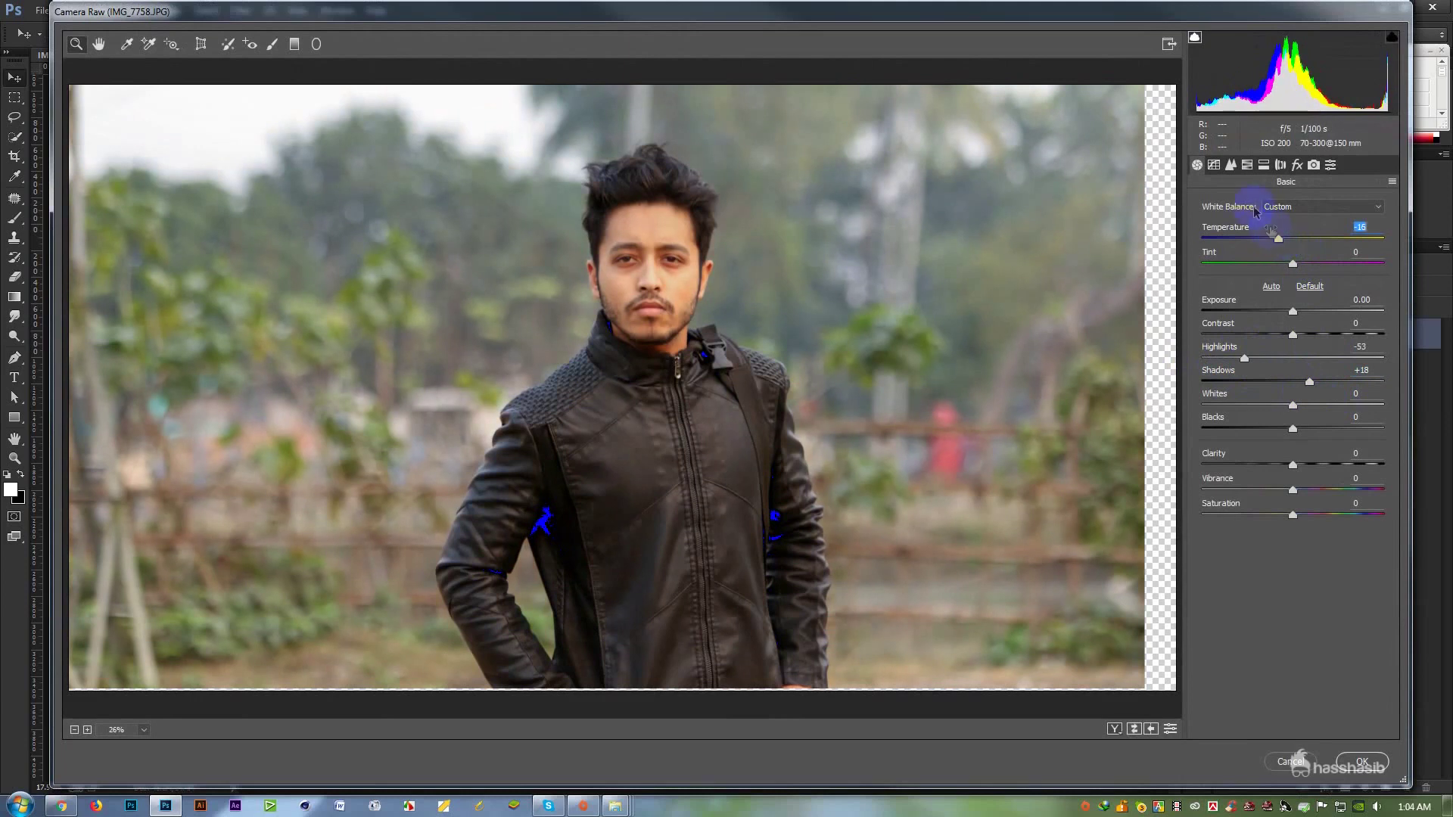
Raise the sharpening Amount to about 129 and apply the Camera Raw filter.
{"action": "left_click", "coordinate": [1231, 165]}
{"action": "left_click_drag", "start_coordinate": [1278, 237], "coordinate": [1373, 242]}
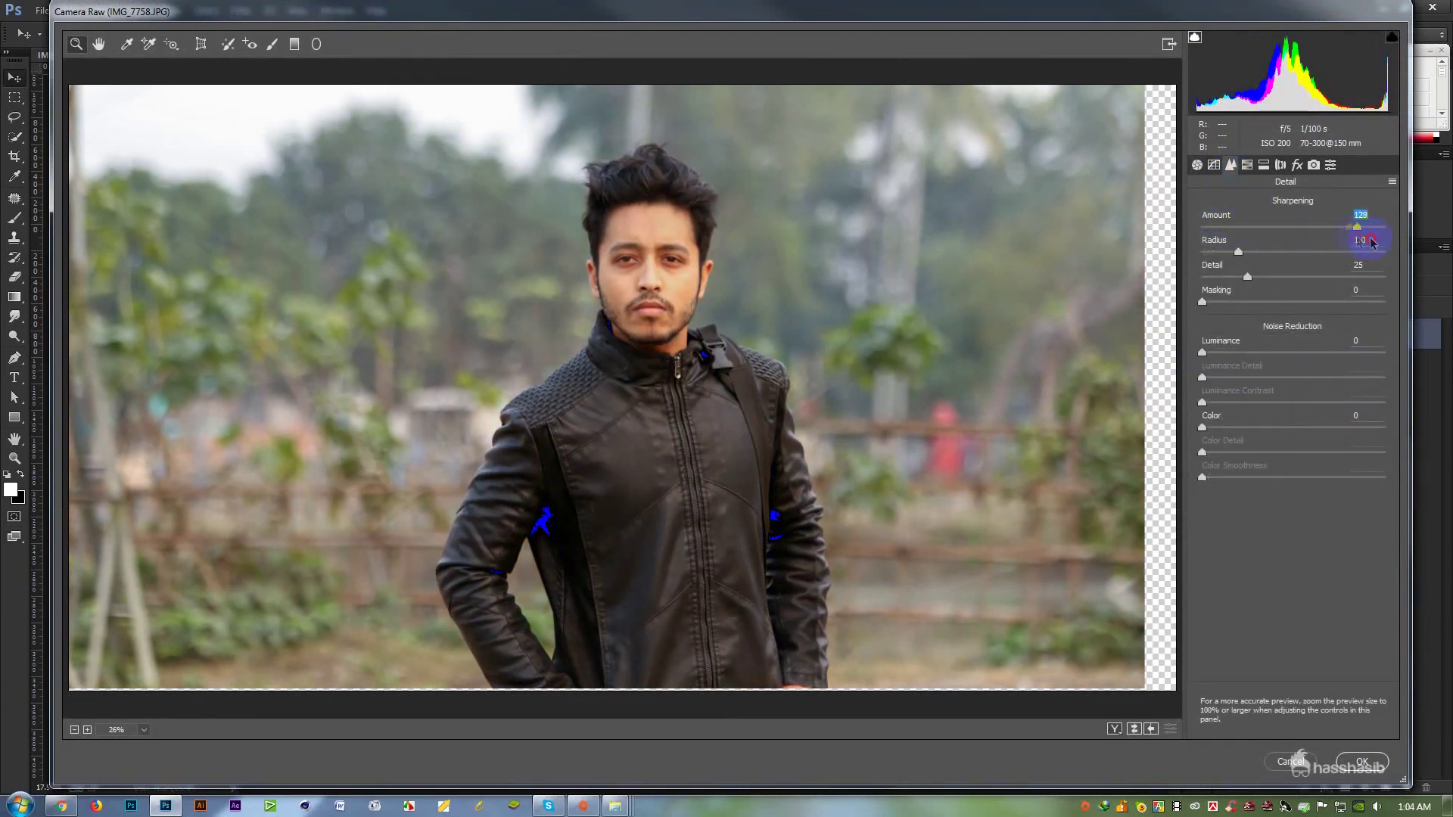
{"action": "left_click", "coordinate": [1366, 761]}
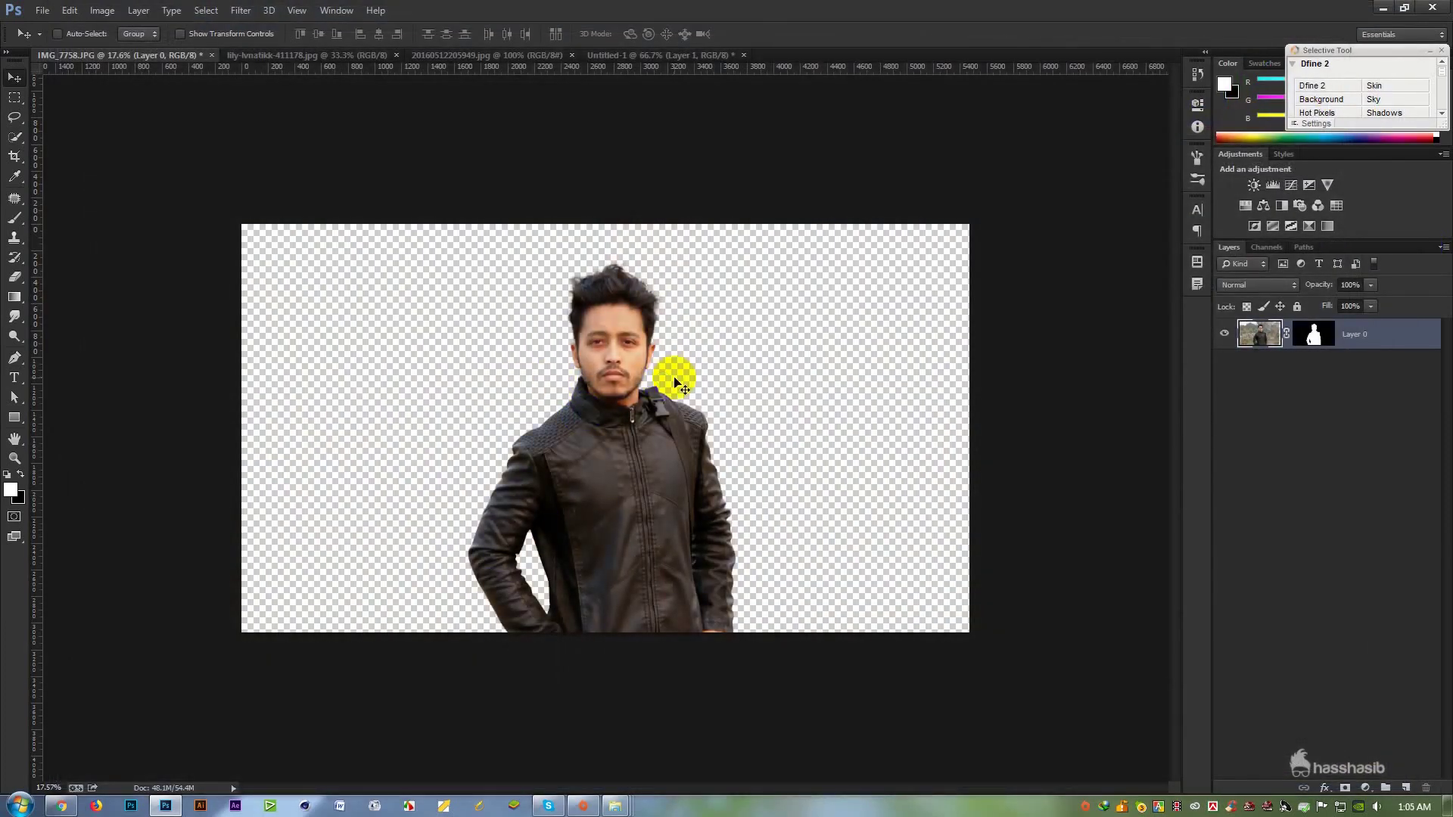
Bring the masked cutout of the man into the Untitled-1 composition above the texture layer.
{"action": "left_click_drag", "start_coordinate": [615, 408], "coordinate": [692, 470]}
{"action": "scroll", "coordinate": [669, 306], "scroll_direction": "up", "scroll_amount": 4}
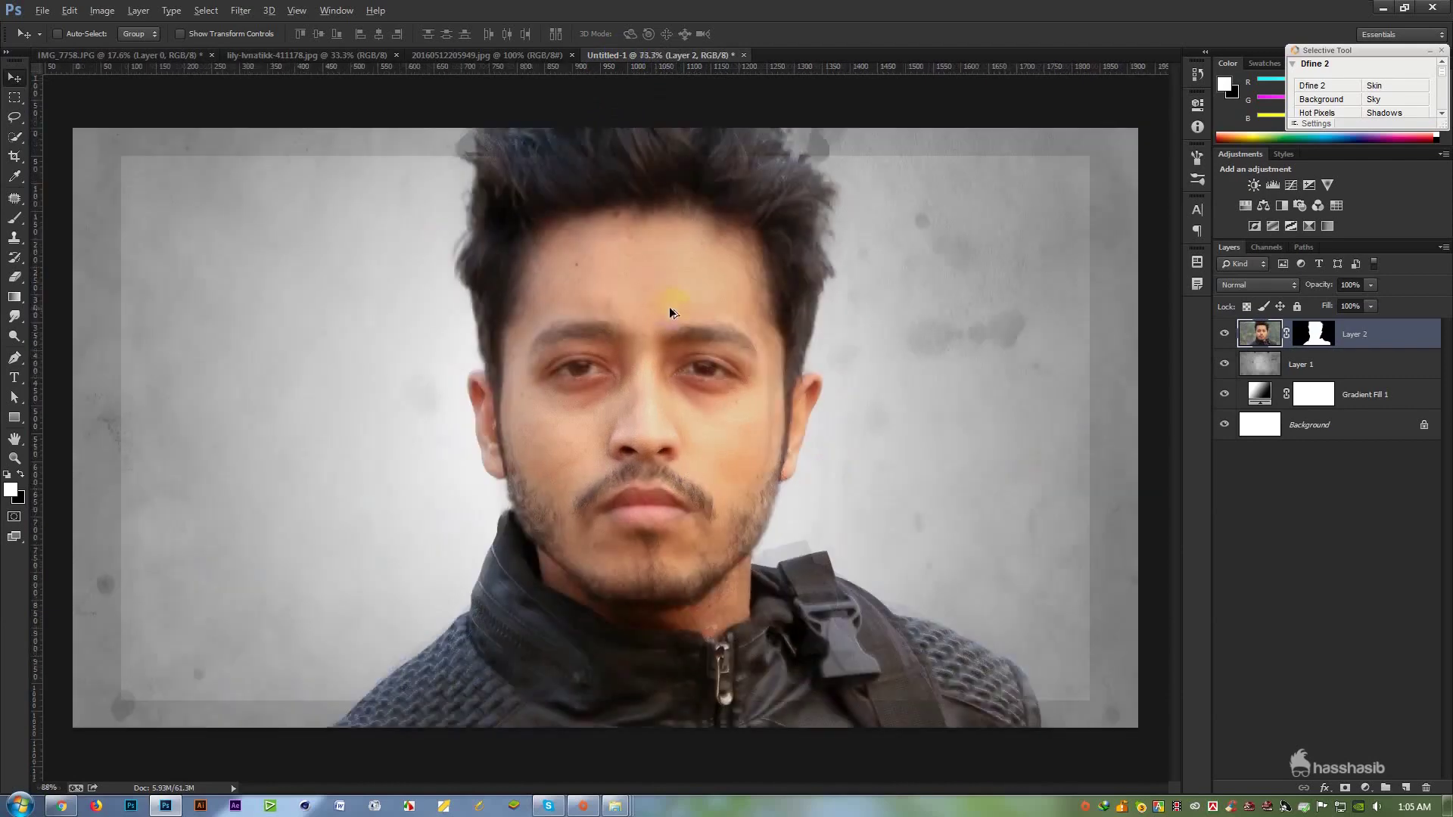
Retouch the blemishes on the man's face with the Spot Healing Brush at 20 px.
{"action": "left_click", "coordinate": [14, 198]}
{"action": "left_click", "coordinate": [53, 197]}
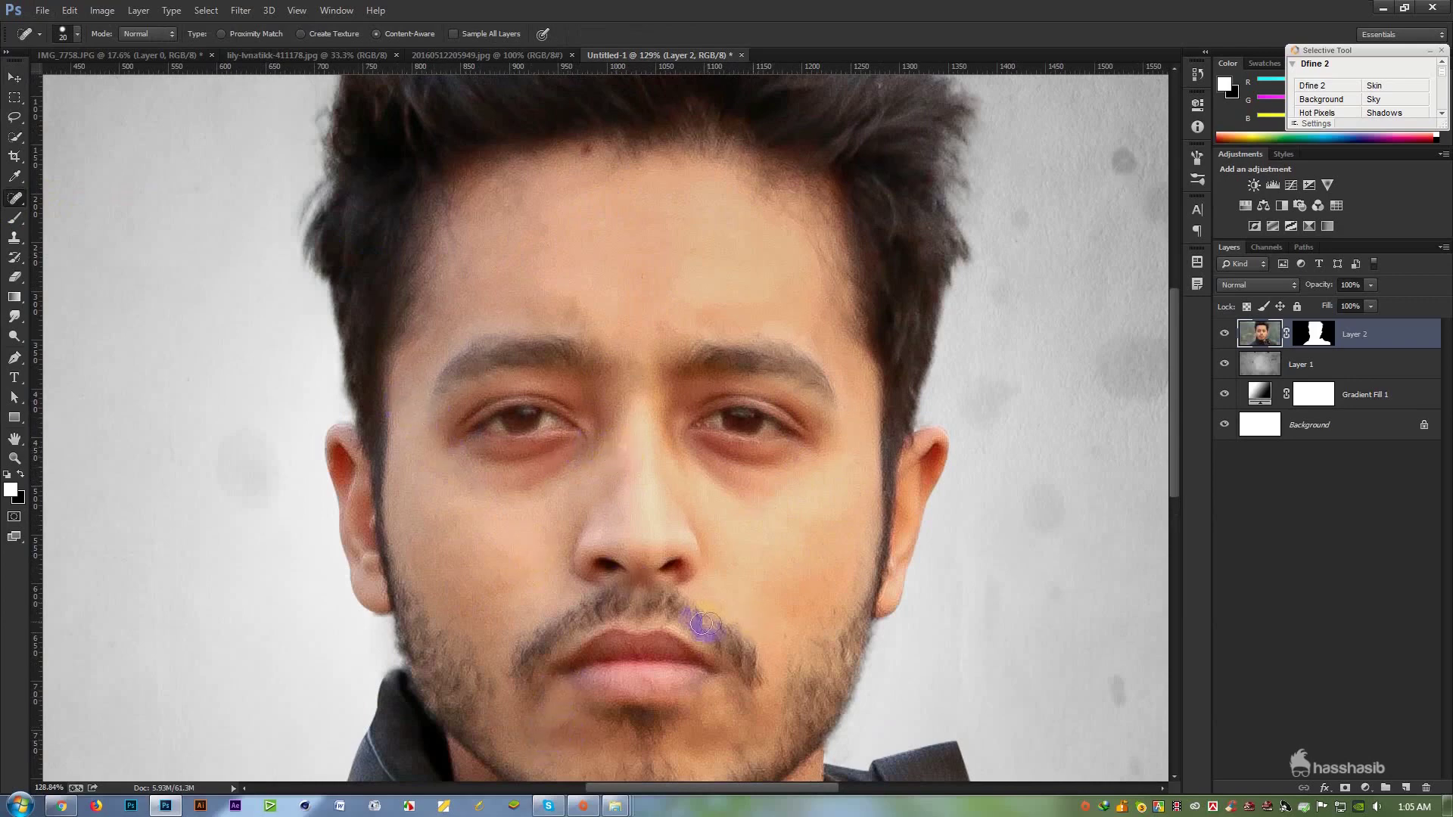
{"action": "scroll", "coordinate": [703, 624], "scroll_direction": "down", "scroll_amount": 6}
Scale down the masked cutout so the man shows from hair to waist, and position him near the canvas centre at the lower edge.
{"action": "left_click", "coordinate": [15, 78]}
{"action": "left_click", "coordinate": [1345, 347]}
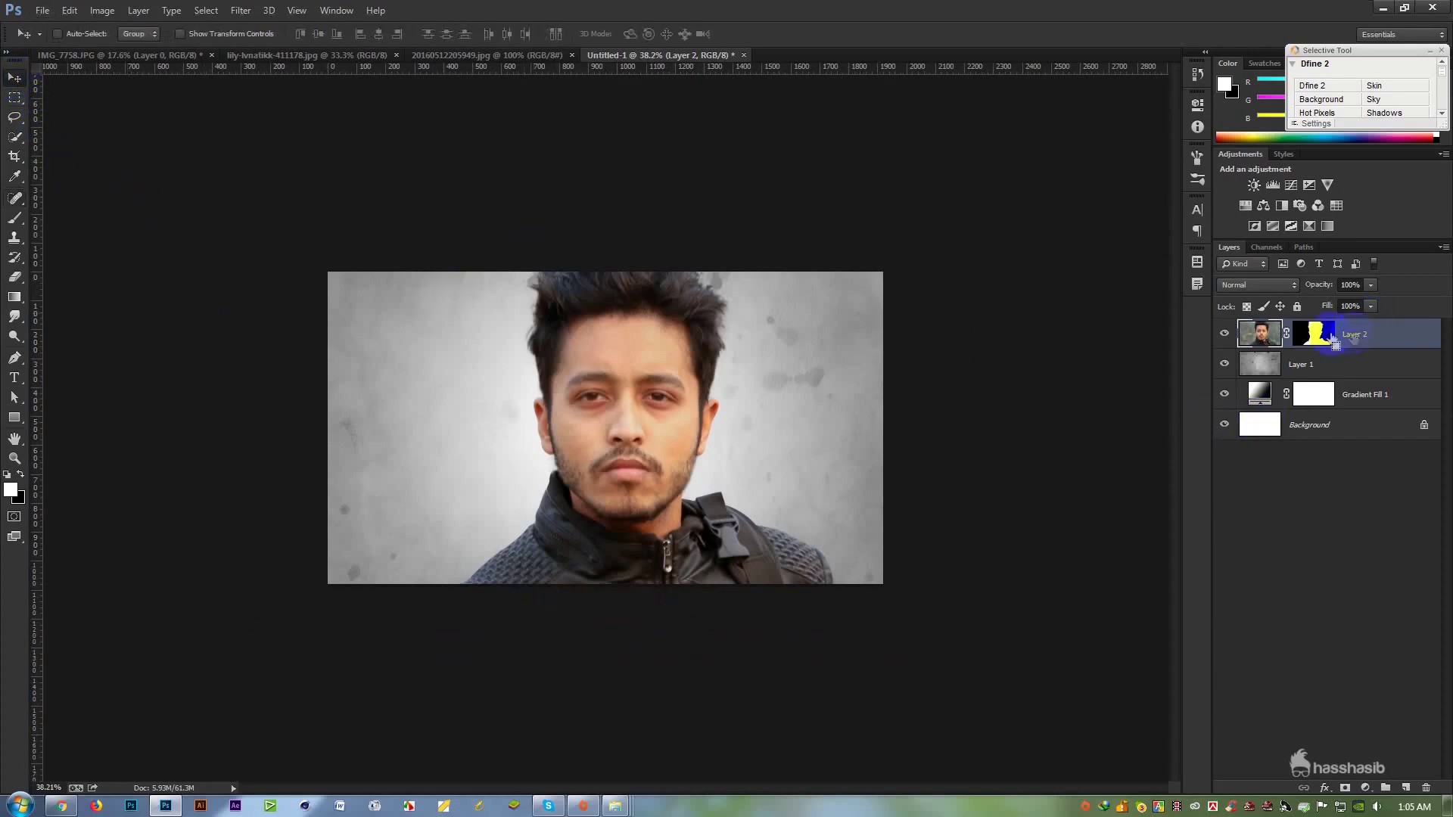
{"action": "key", "text": "ctrl+t"}
{"action": "key", "text": "ctrl+0"}
{"action": "left_click_drag", "start_coordinate": [1029, 270], "coordinate": [690, 405]}
{"action": "left_click_drag", "start_coordinate": [840, 429], "coordinate": [837, 444]}
{"action": "left_click_drag", "start_coordinate": [737, 535], "coordinate": [759, 575]}
{"action": "left_click_drag", "start_coordinate": [703, 515], "coordinate": [706, 515]}
{"action": "left_click_drag", "start_coordinate": [681, 461], "coordinate": [689, 468]}
{"action": "key", "text": "Return"}
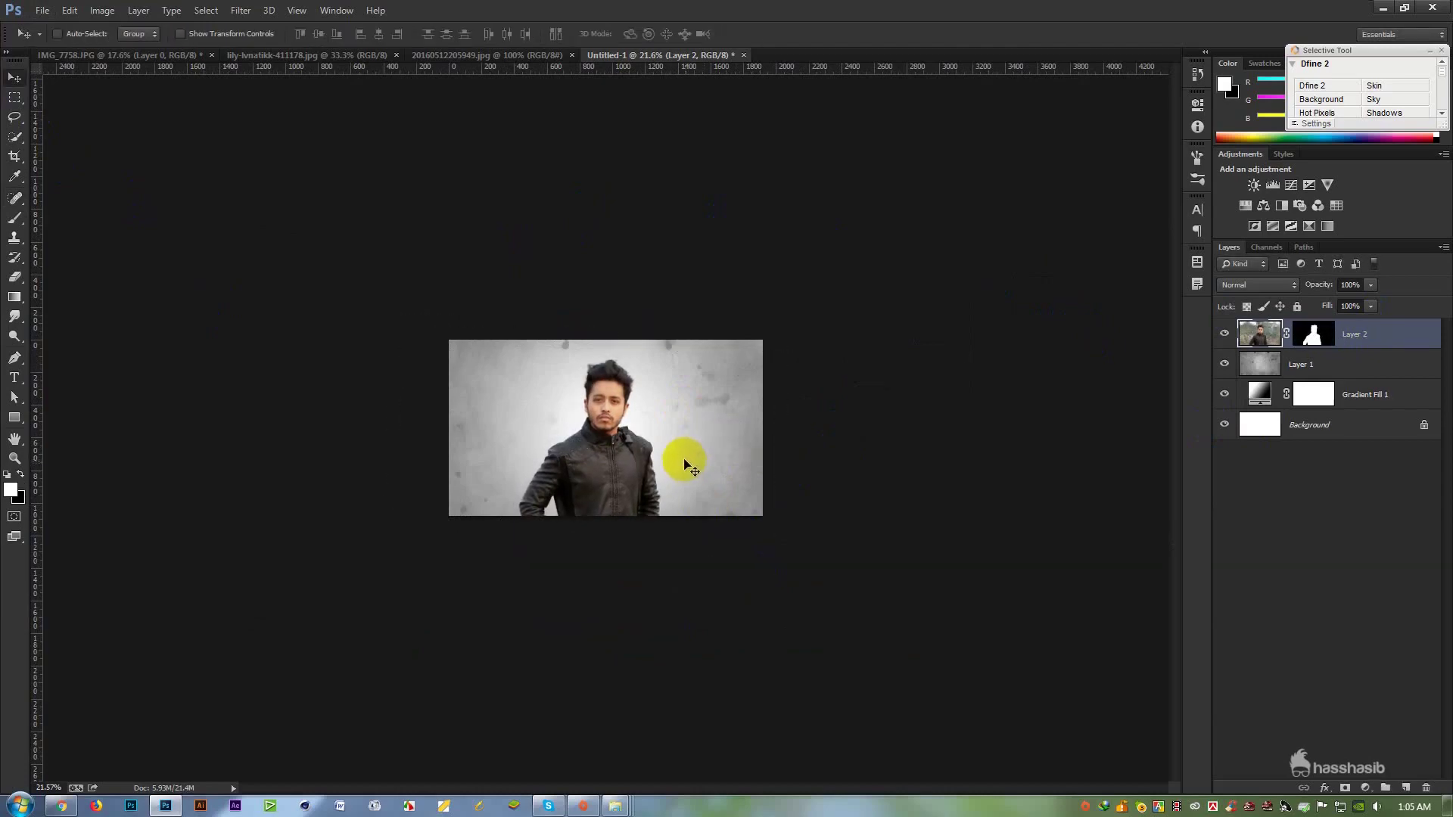
Choose the 211 px splatter brush for the Brush tool and enlarge it to 600 px.
{"action": "scroll", "coordinate": [682, 471], "scroll_direction": "up", "scroll_amount": 5}
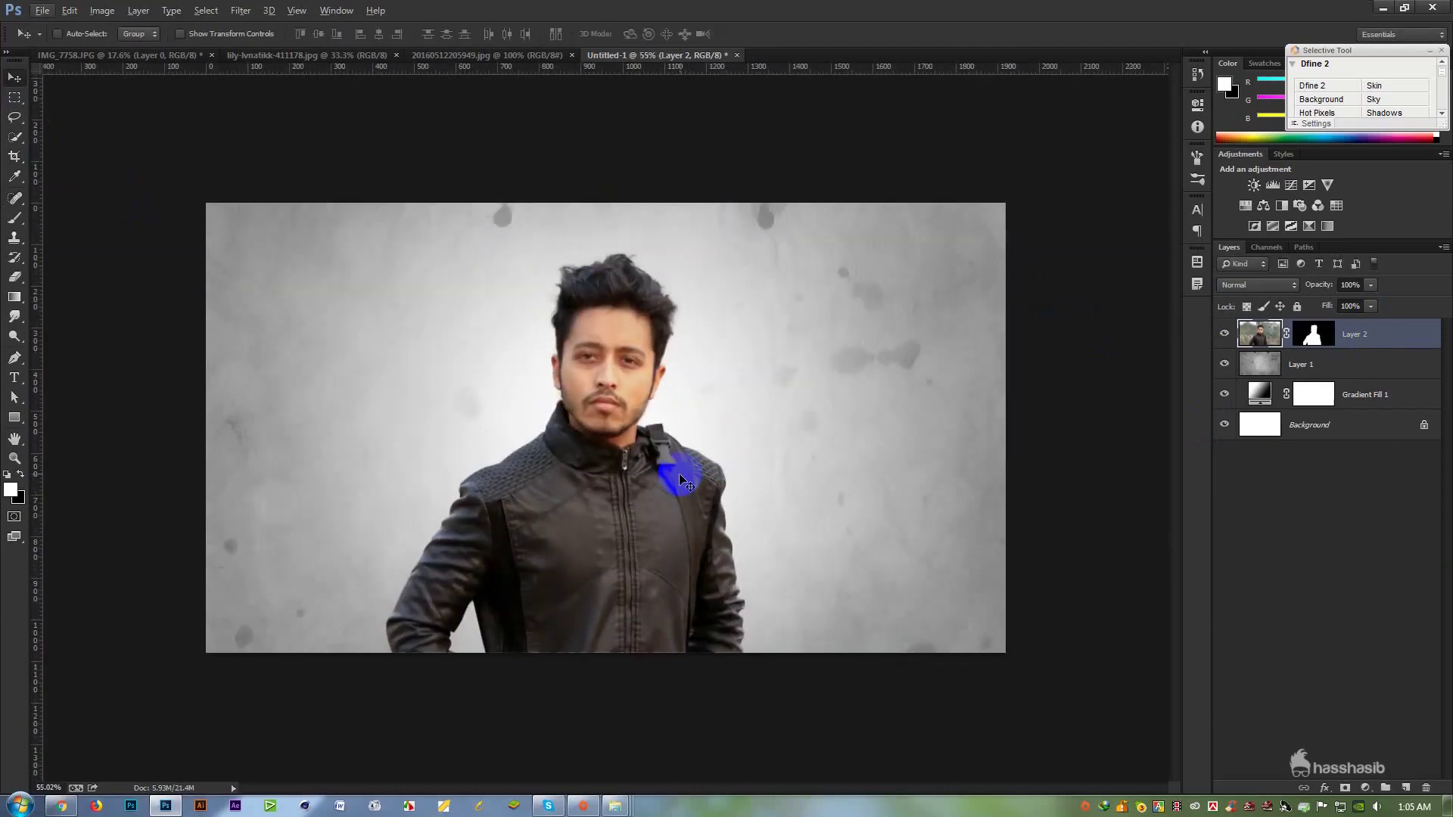
{"action": "scroll", "coordinate": [680, 477], "scroll_direction": "up", "scroll_amount": 3}
{"action": "scroll", "coordinate": [679, 477], "scroll_direction": "down", "scroll_amount": 3}
{"action": "scroll", "coordinate": [680, 477], "scroll_direction": "up", "scroll_amount": 2}
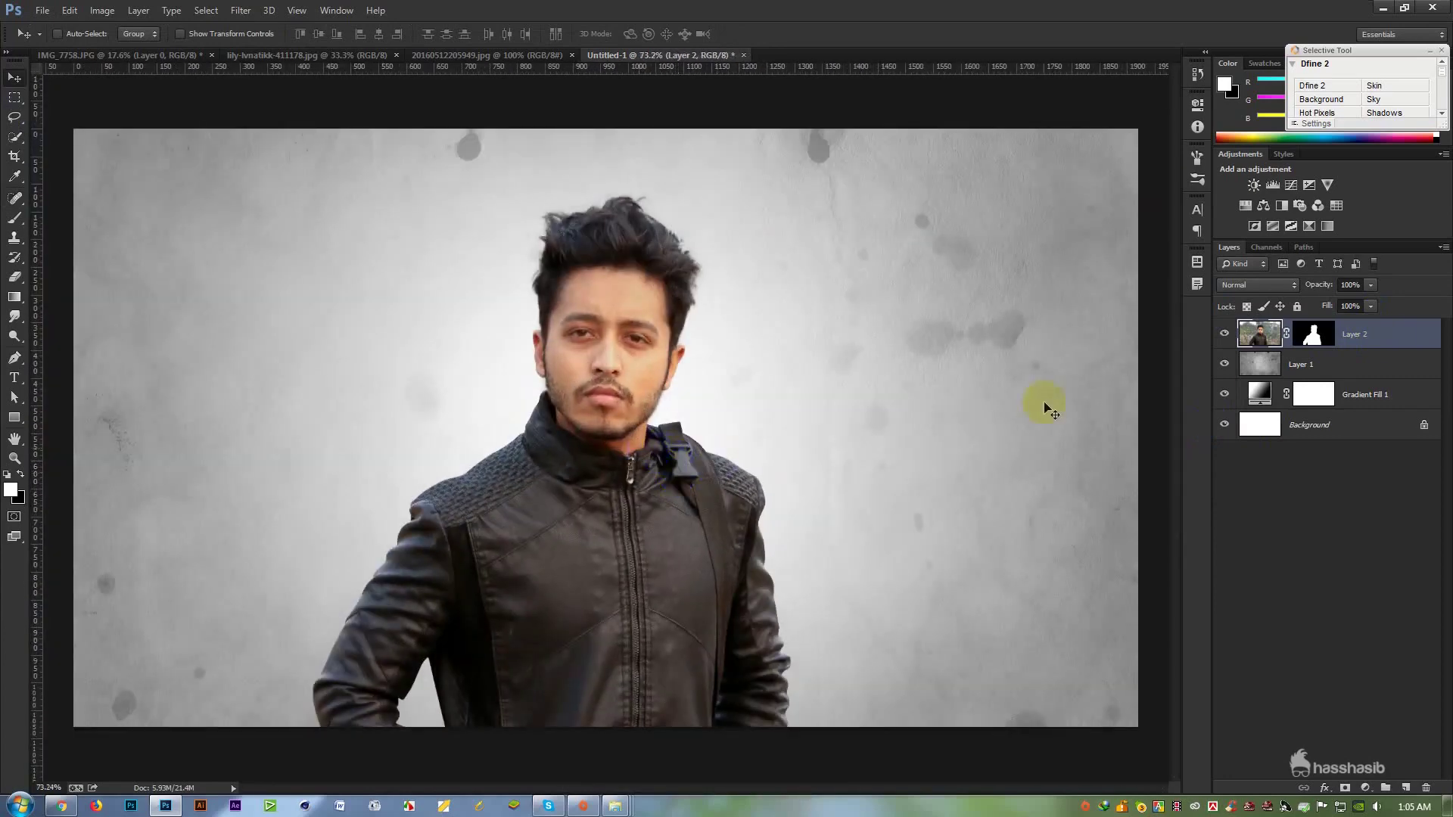
{"action": "left_click", "coordinate": [29, 223]}
{"action": "left_click", "coordinate": [68, 220]}
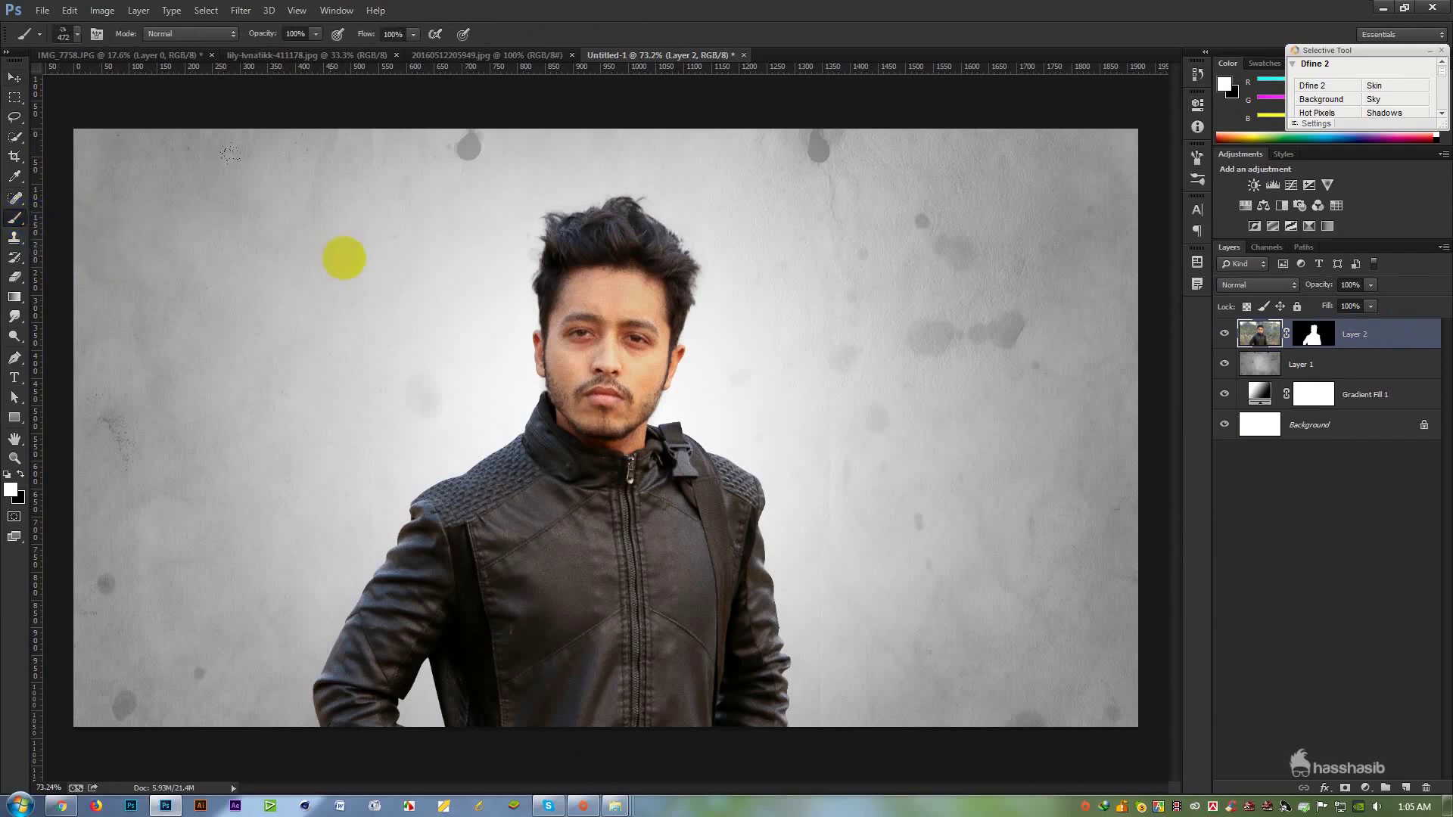
{"action": "right_click", "coordinate": [894, 328]}
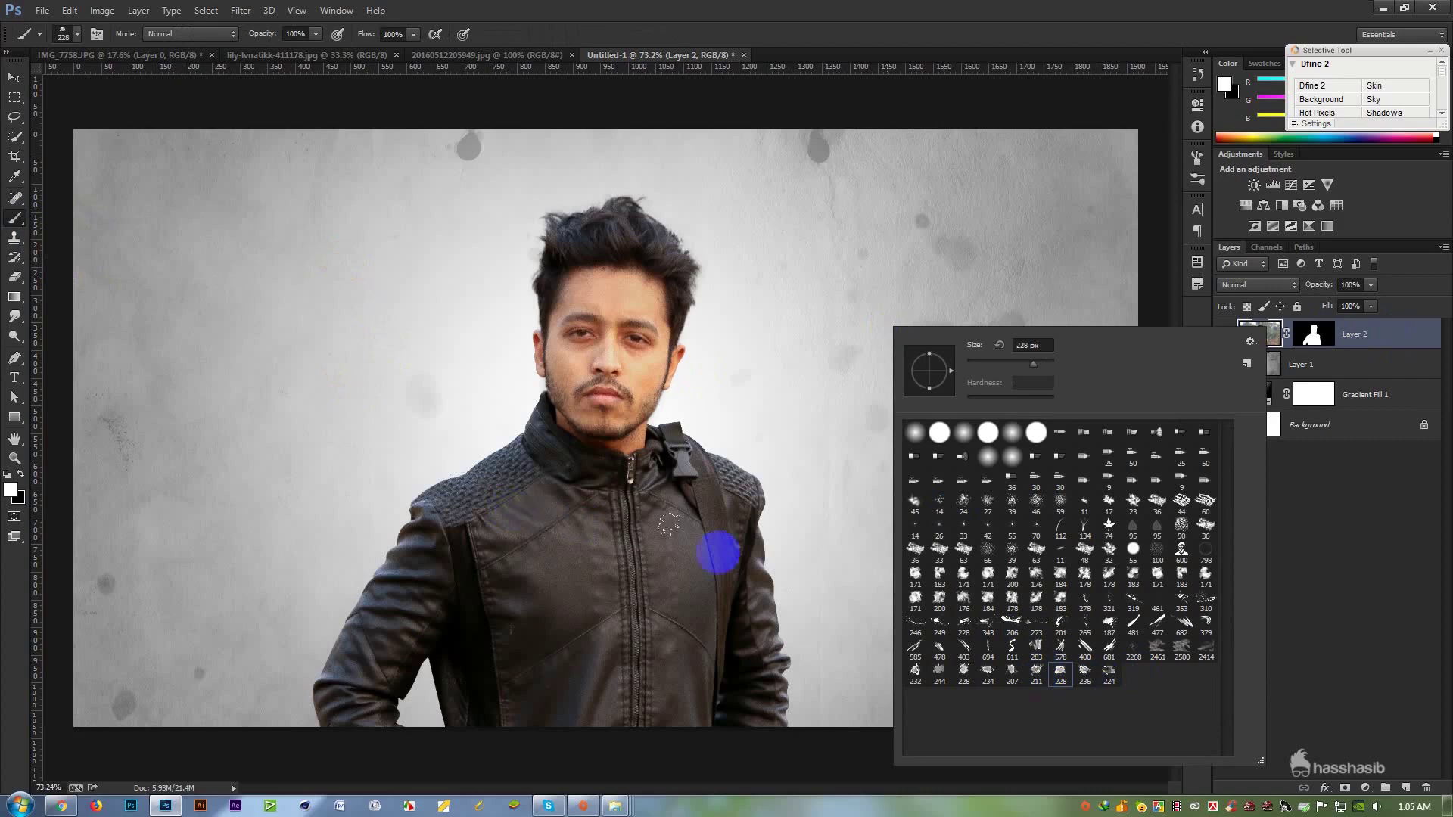
{"action": "left_click", "coordinate": [1036, 671]}
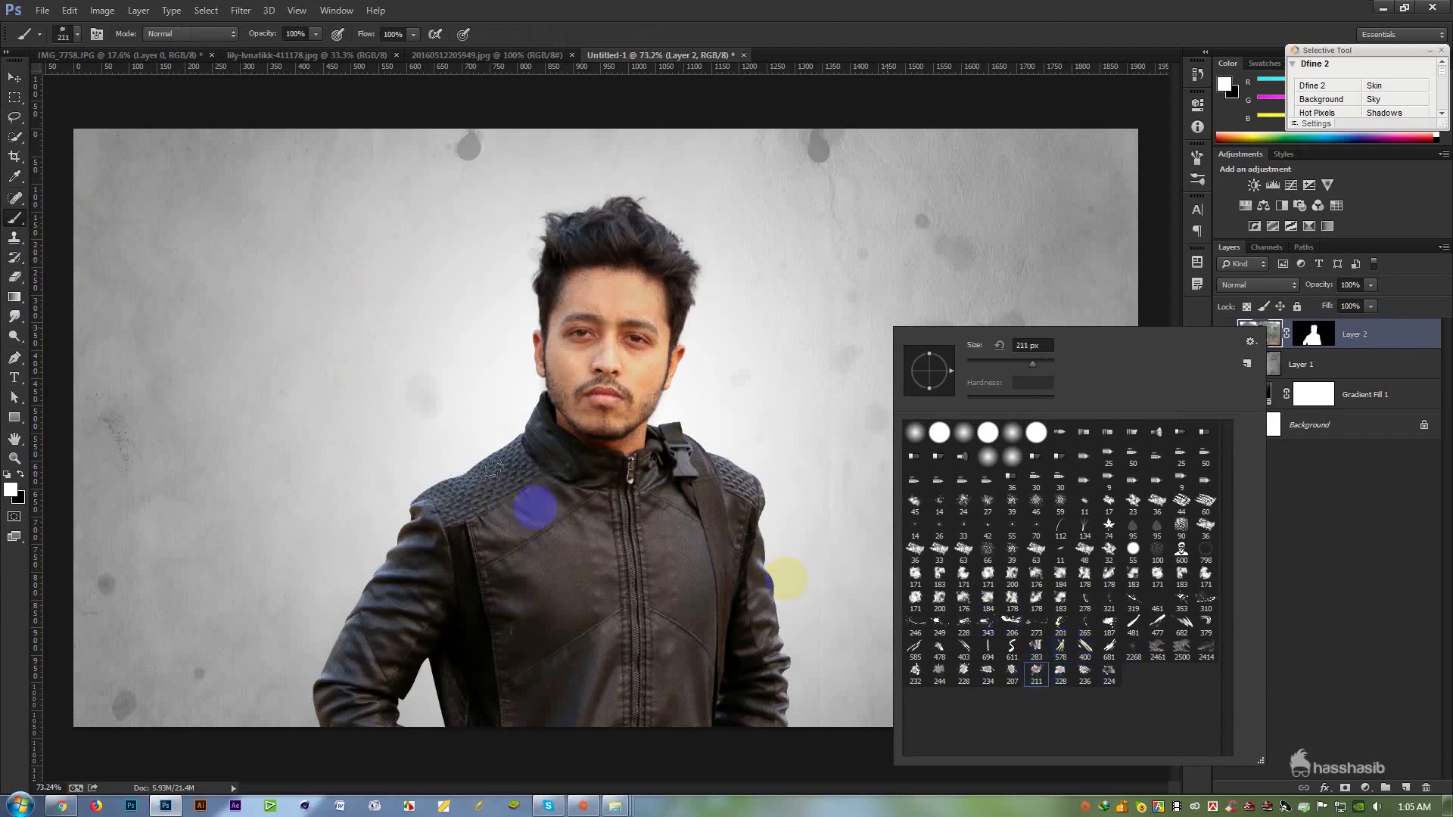
{"action": "left_click", "coordinate": [827, 36]}
{"action": "key", "text": "bracketright"}
{"action": "key", "text": "bracketright"}
{"action": "key", "text": "bracketright"}
{"action": "mouse_move", "coordinate": [807, 719]}
{"action": "left_mouse_down"}
{"action": "mouse_move", "coordinate": [665, 733]}
{"action": "mouse_move", "coordinate": [642, 752]}
{"action": "mouse_move", "coordinate": [340, 730]}
{"action": "mouse_move", "coordinate": [315, 629]}
{"action": "left_mouse_up"}
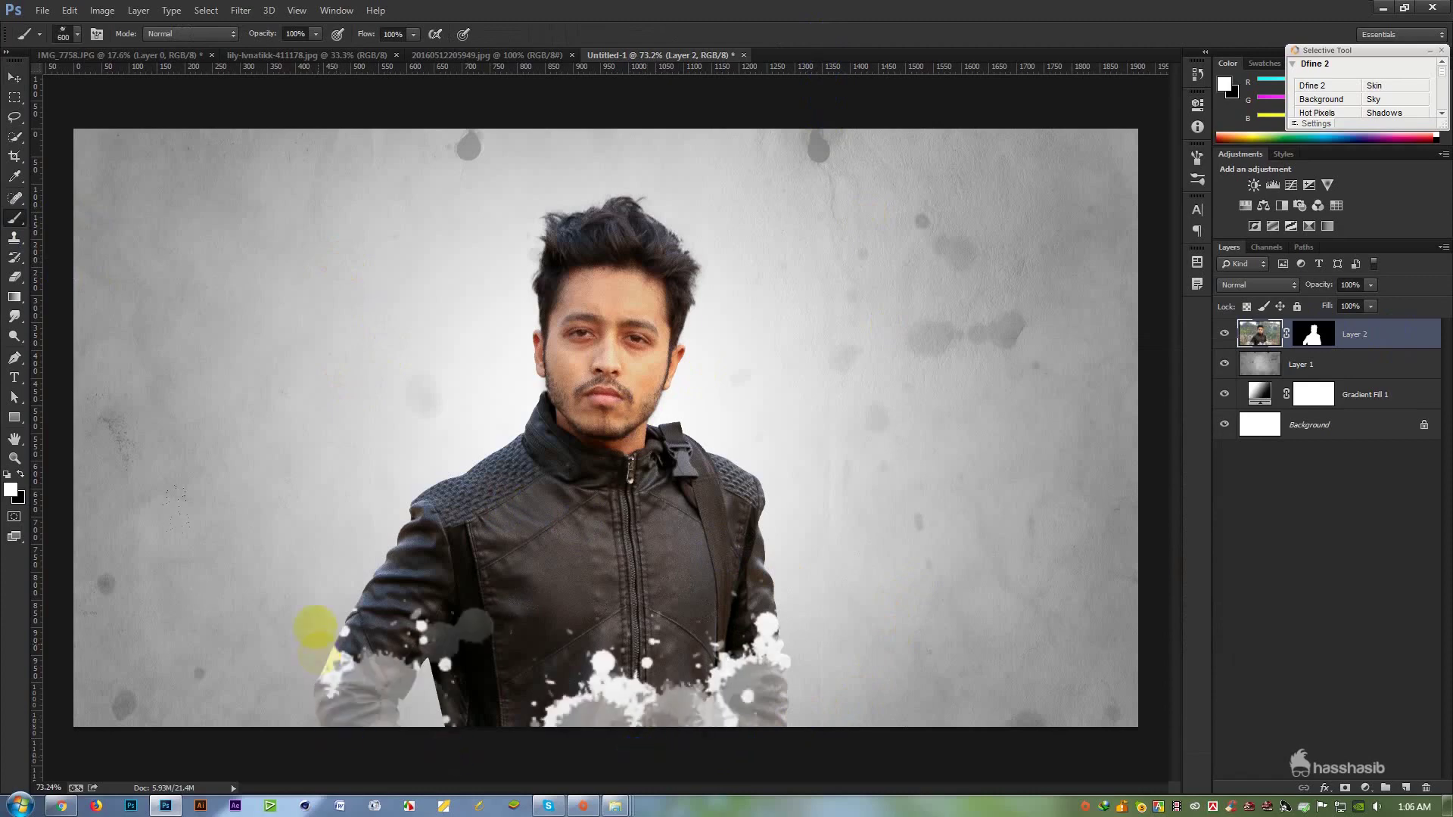
{"action": "mouse_move", "coordinate": [265, 722]}
{"action": "left_mouse_down"}
{"action": "mouse_move", "coordinate": [272, 746]}
{"action": "mouse_move", "coordinate": [351, 762]}
{"action": "mouse_move", "coordinate": [454, 757]}
{"action": "left_mouse_up"}
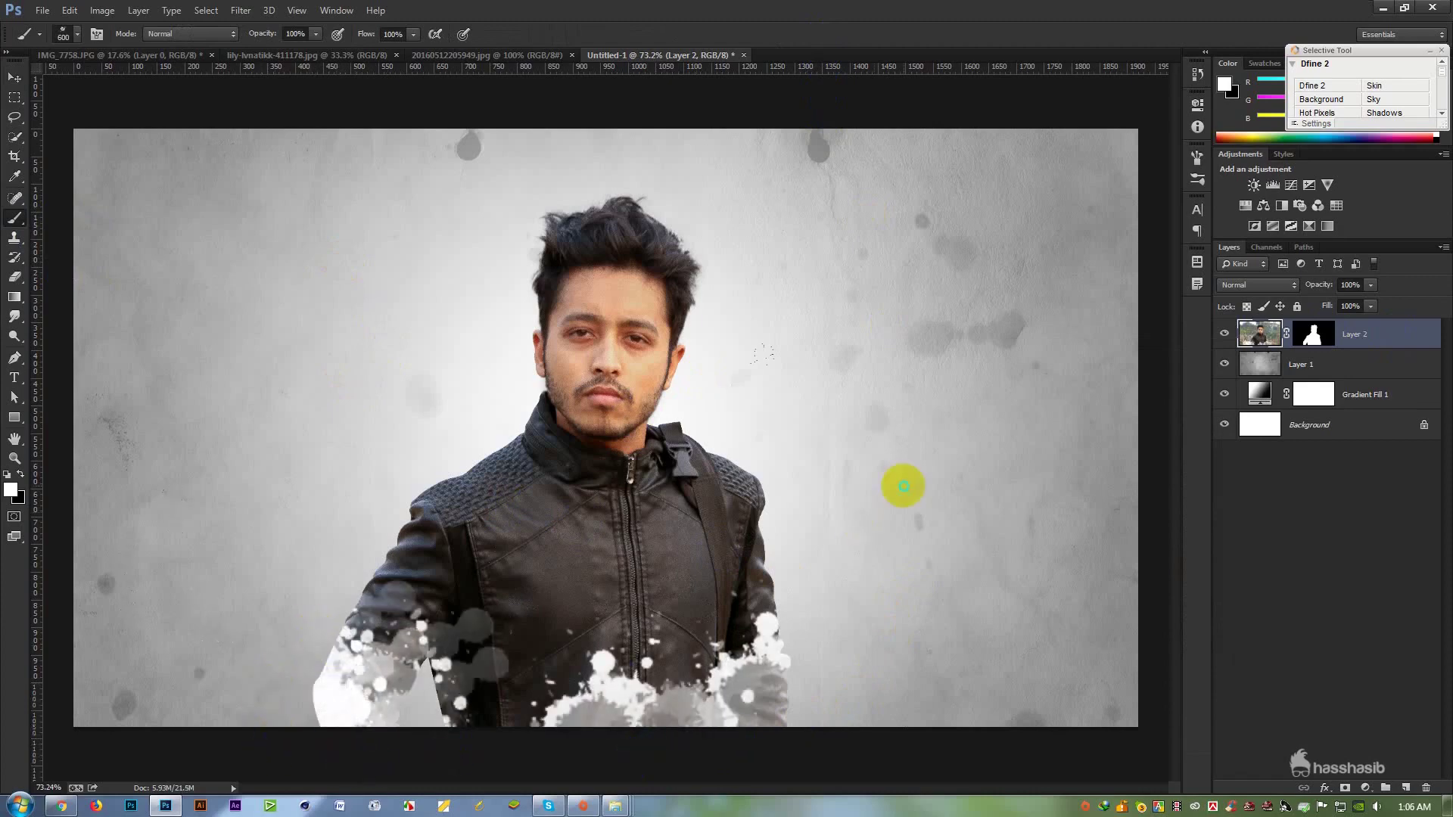
{"action": "right_click", "coordinate": [904, 486]}
{"action": "left_click", "coordinate": [860, 50]}
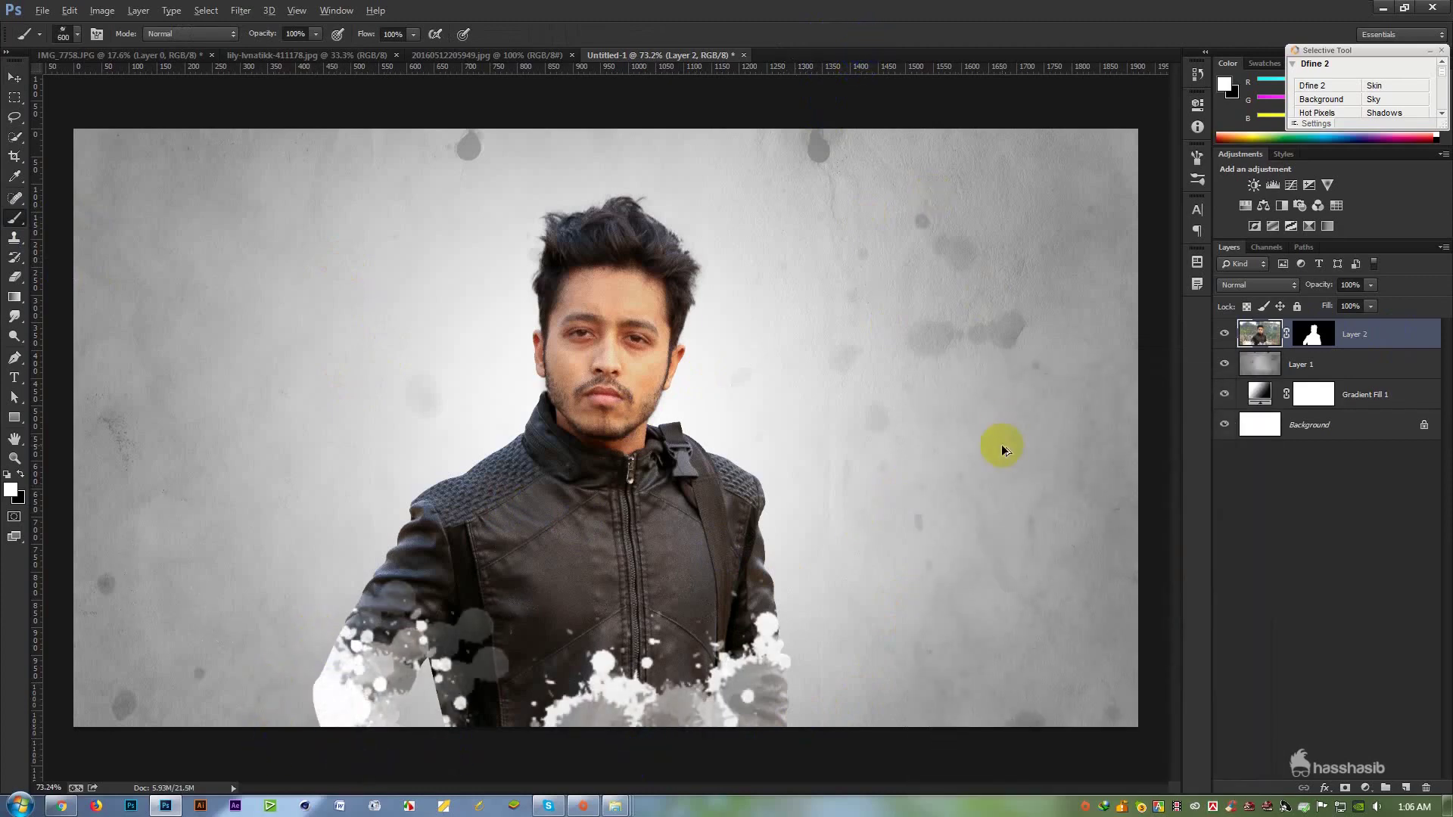
{"action": "key", "text": "ctrl+alt+z"}
{"action": "key", "text": "ctrl+alt+z"}
{"action": "key", "text": "ctrl+alt+z"}
{"action": "key", "text": "ctrl+alt+z"}
{"action": "key", "text": "ctrl+alt+z"}
{"action": "key", "text": "ctrl+alt+z"}
On the man's layer mask, stamp black splatters at 600 px along the bottom of the jacket to hide it.
{"action": "left_click", "coordinate": [1313, 333]}
{"action": "key", "text": "x"}
{"action": "left_click", "coordinate": [822, 694]}
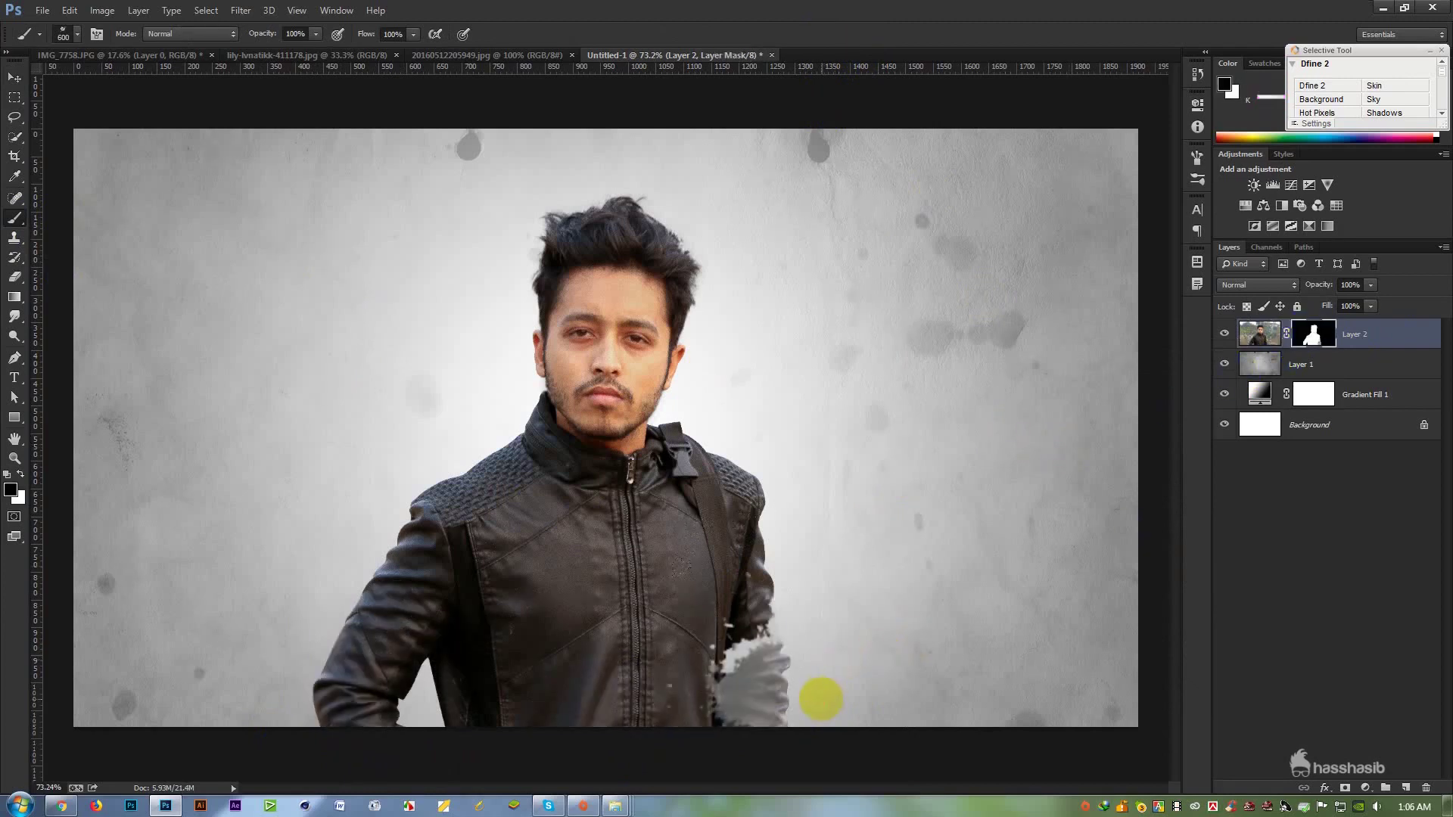
{"action": "left_click", "coordinate": [697, 772]}
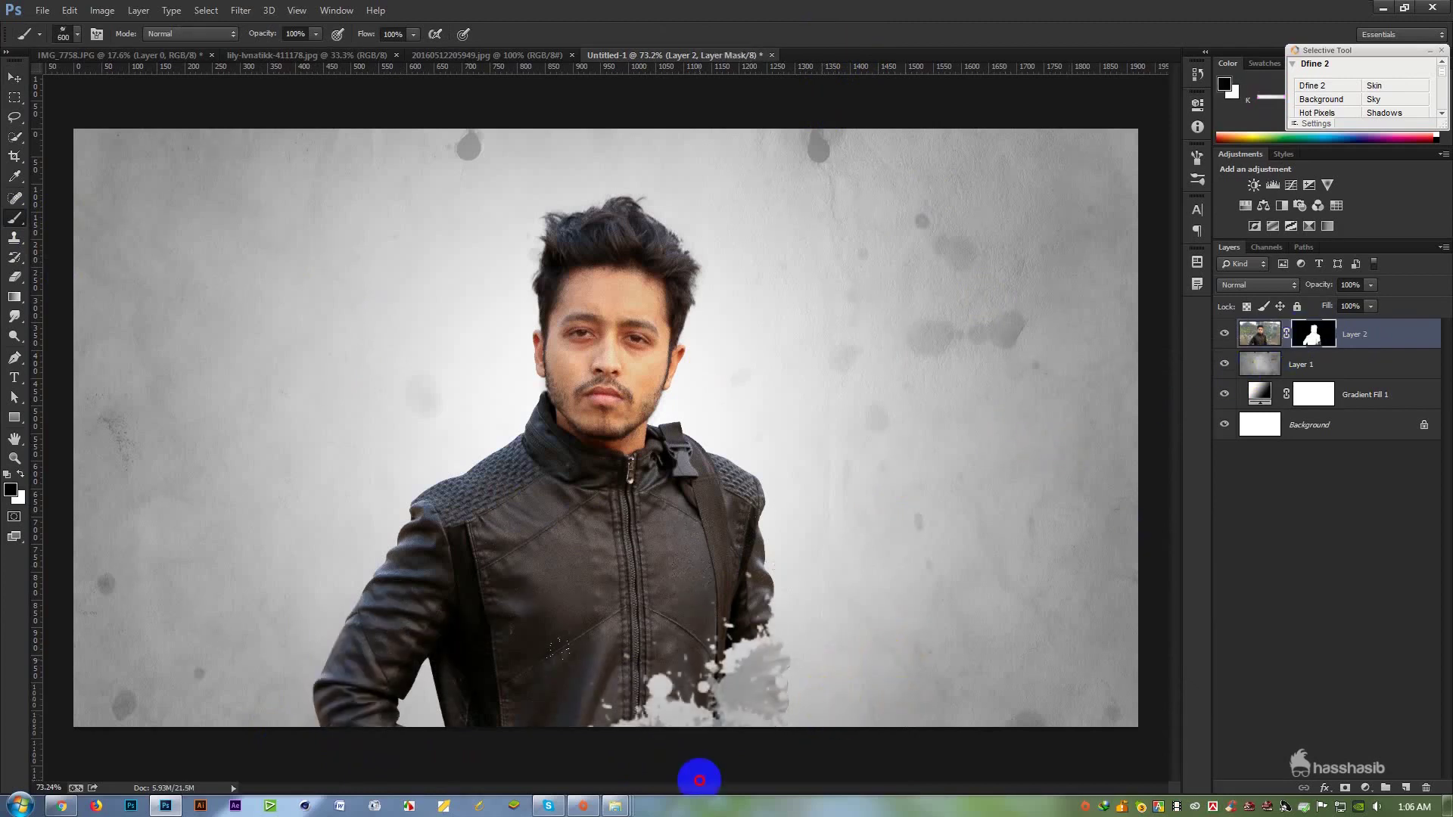
{"action": "left_click", "coordinate": [572, 769]}
Reduce the splatter brush to 250 px and mask out the lower part of the left sleeve and the remaining jacket hem.
{"action": "key", "text": "bracketleft"}
{"action": "key", "text": "bracketleft"}
{"action": "key", "text": "bracketleft"}
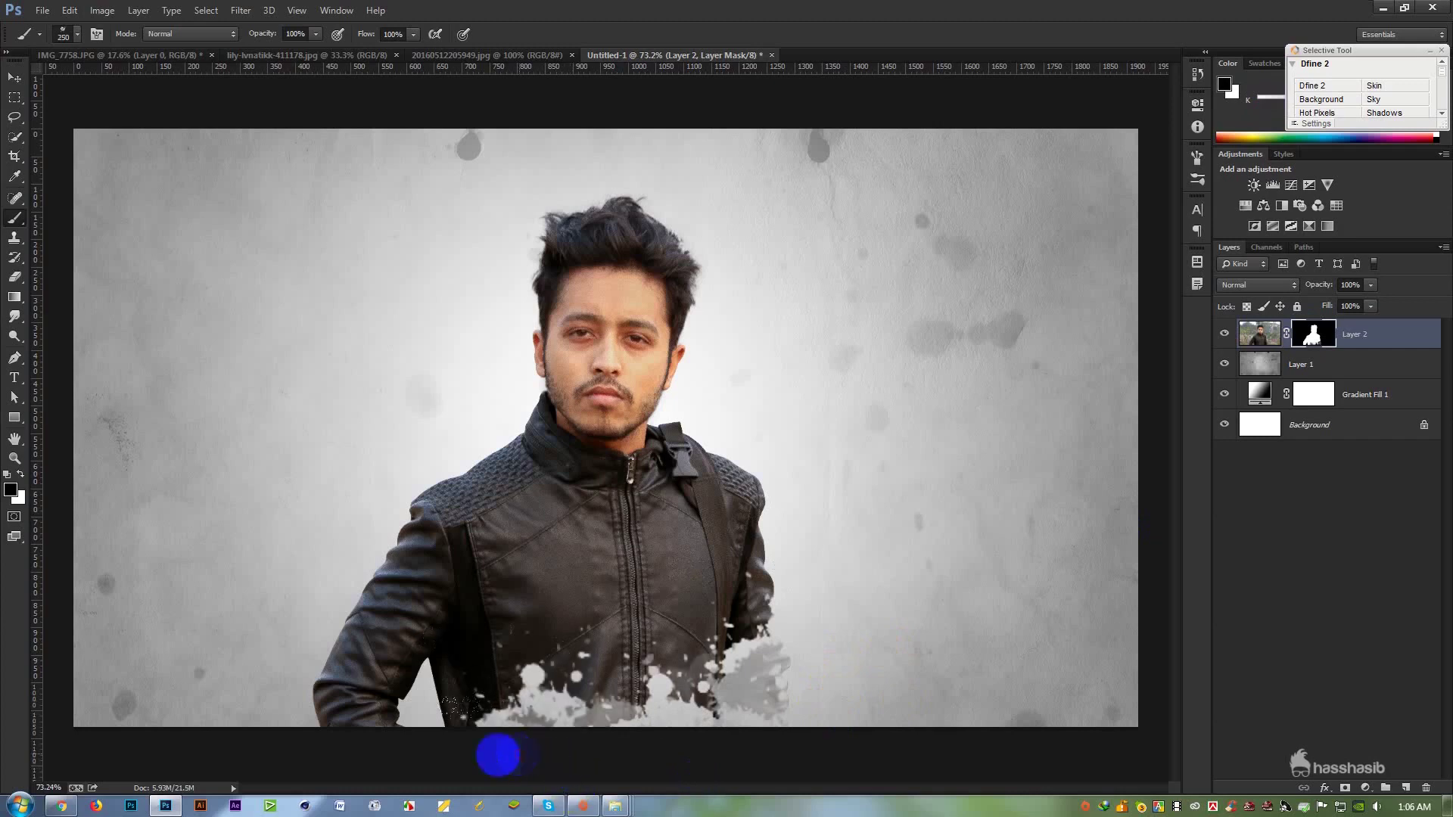
{"action": "left_click", "coordinate": [368, 732]}
{"action": "mouse_move", "coordinate": [304, 708]}
{"action": "left_mouse_down"}
{"action": "mouse_move", "coordinate": [363, 722]}
{"action": "mouse_move", "coordinate": [288, 703]}
{"action": "mouse_move", "coordinate": [328, 649]}
{"action": "mouse_move", "coordinate": [350, 690]}
{"action": "mouse_move", "coordinate": [424, 690]}
{"action": "mouse_move", "coordinate": [447, 730]}
{"action": "mouse_move", "coordinate": [714, 742]}
{"action": "mouse_move", "coordinate": [520, 758]}
{"action": "left_mouse_up"}
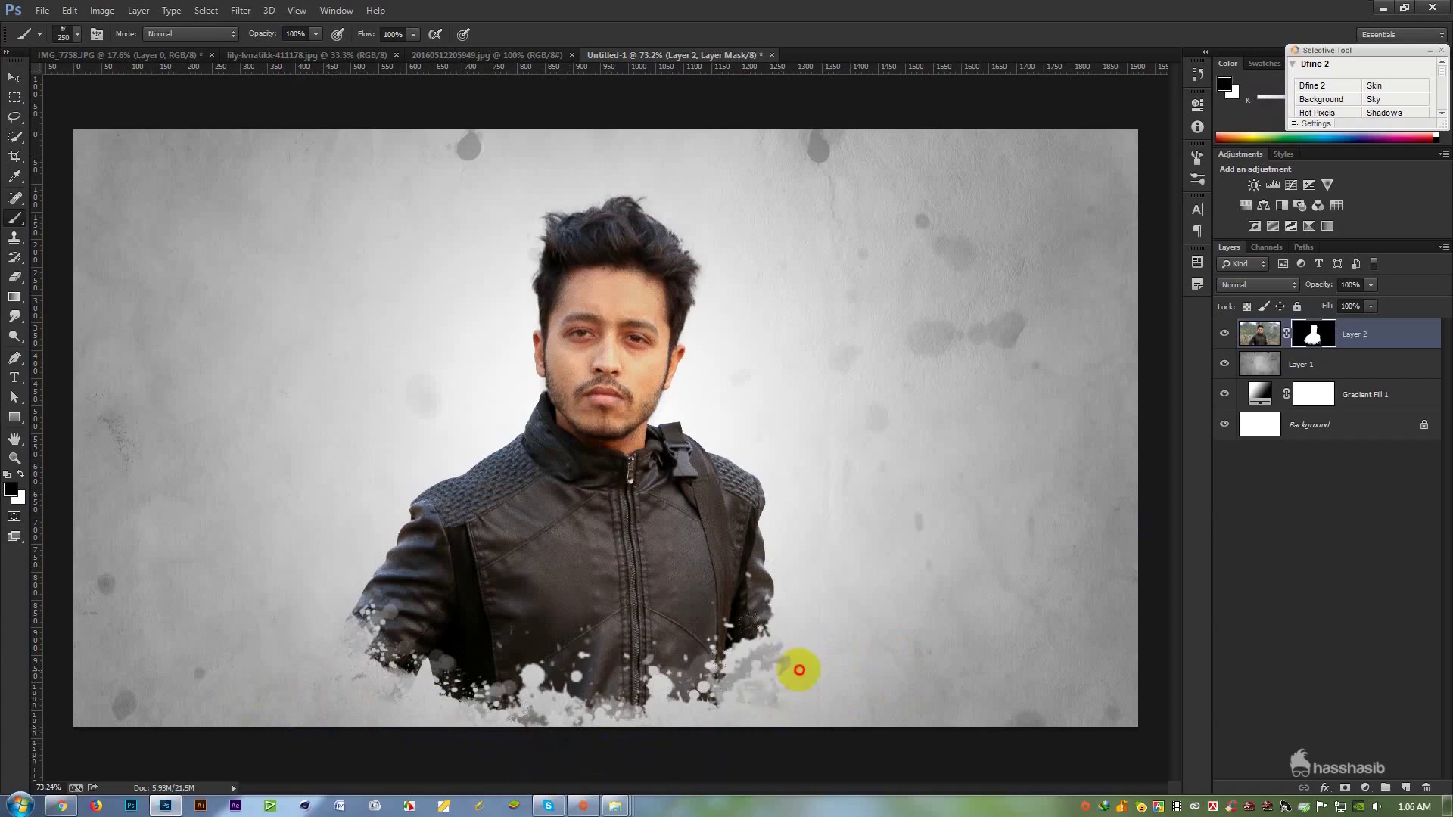
Switch to the 211 px splatter brush and mask away the faint remains beside the right sleeve and the left sleeve's outer edge.
{"action": "right_click", "coordinate": [837, 594]}
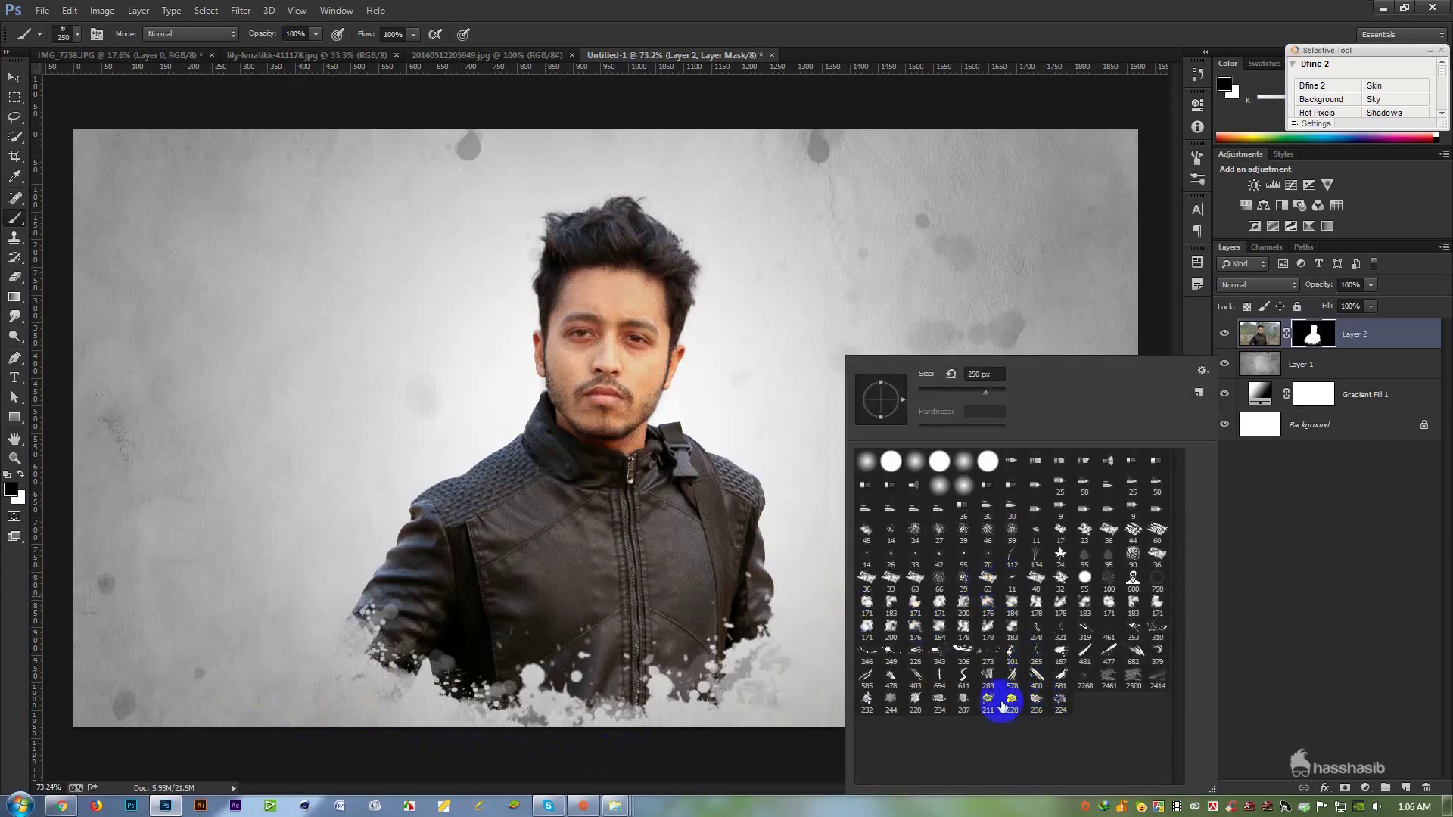
{"action": "left_click", "coordinate": [742, 713]}
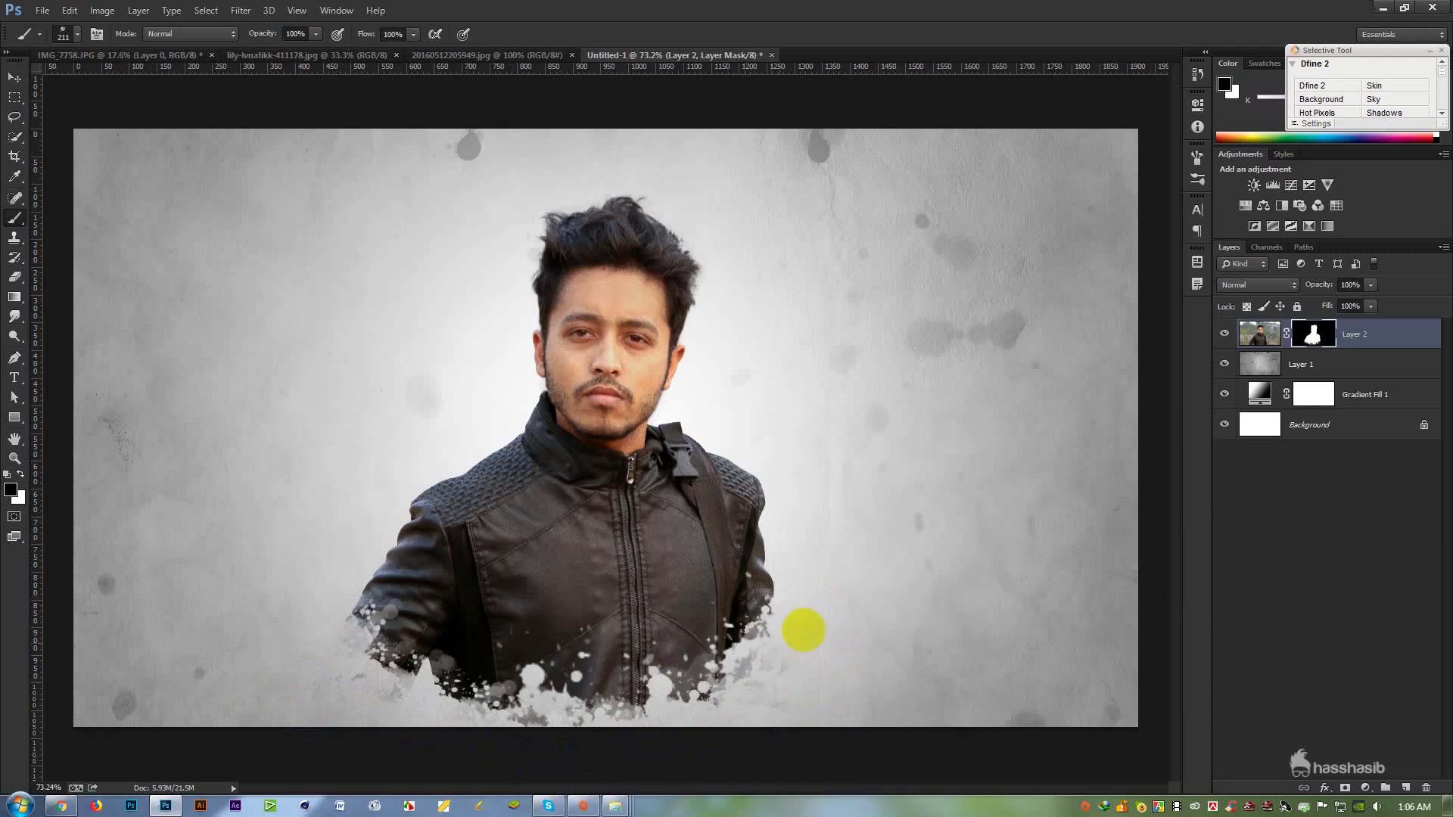
{"action": "left_click", "coordinate": [337, 658]}
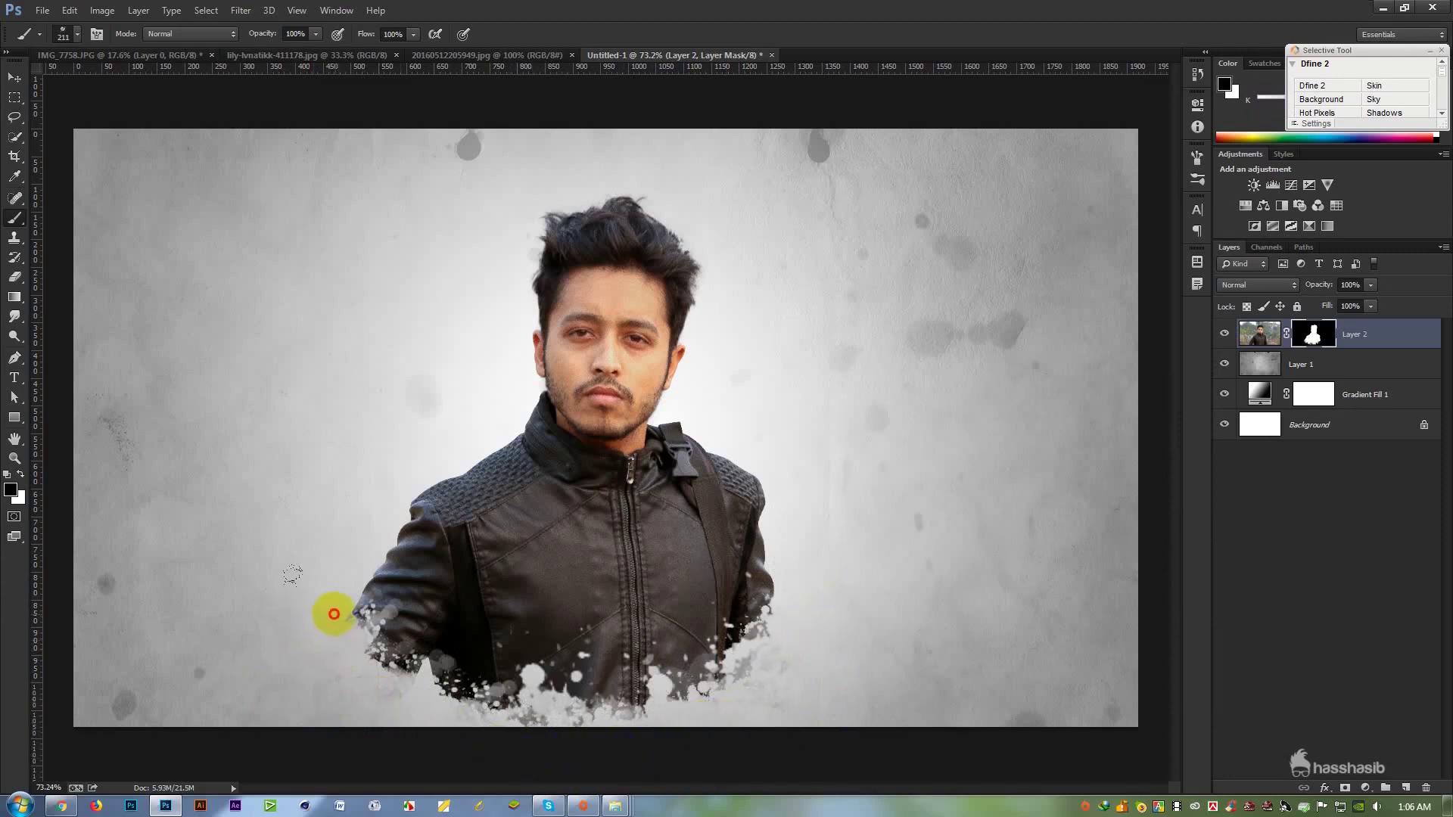
{"action": "left_click", "coordinate": [334, 616]}
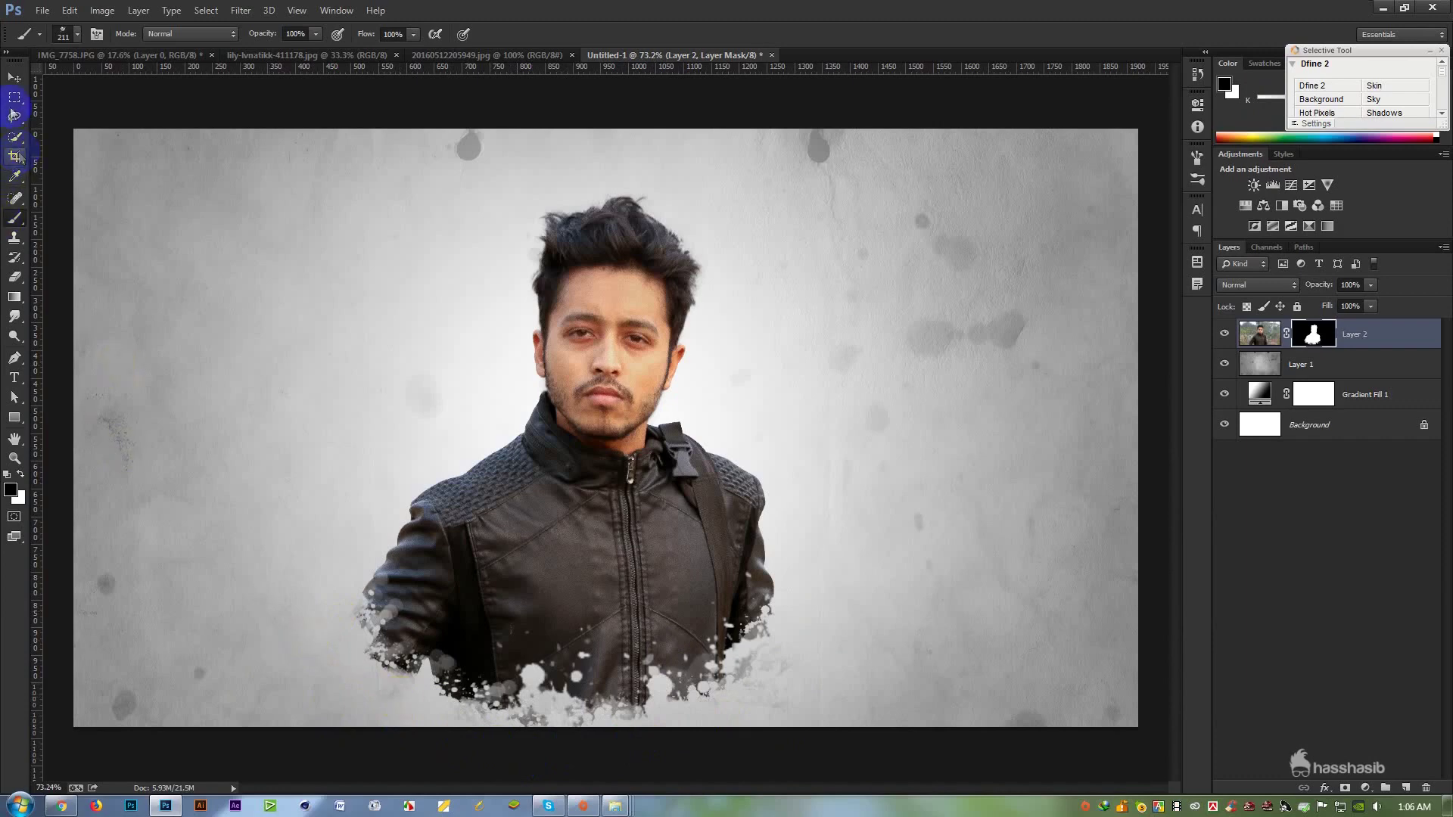
Move the man's cutout upward to expose the leftover body parts below the splatter edge.
{"action": "left_click", "coordinate": [15, 77]}
{"action": "left_click_drag", "start_coordinate": [568, 421], "coordinate": [647, 315]}
{"action": "left_click", "coordinate": [16, 219]}
{"action": "left_click", "coordinate": [264, 460]}
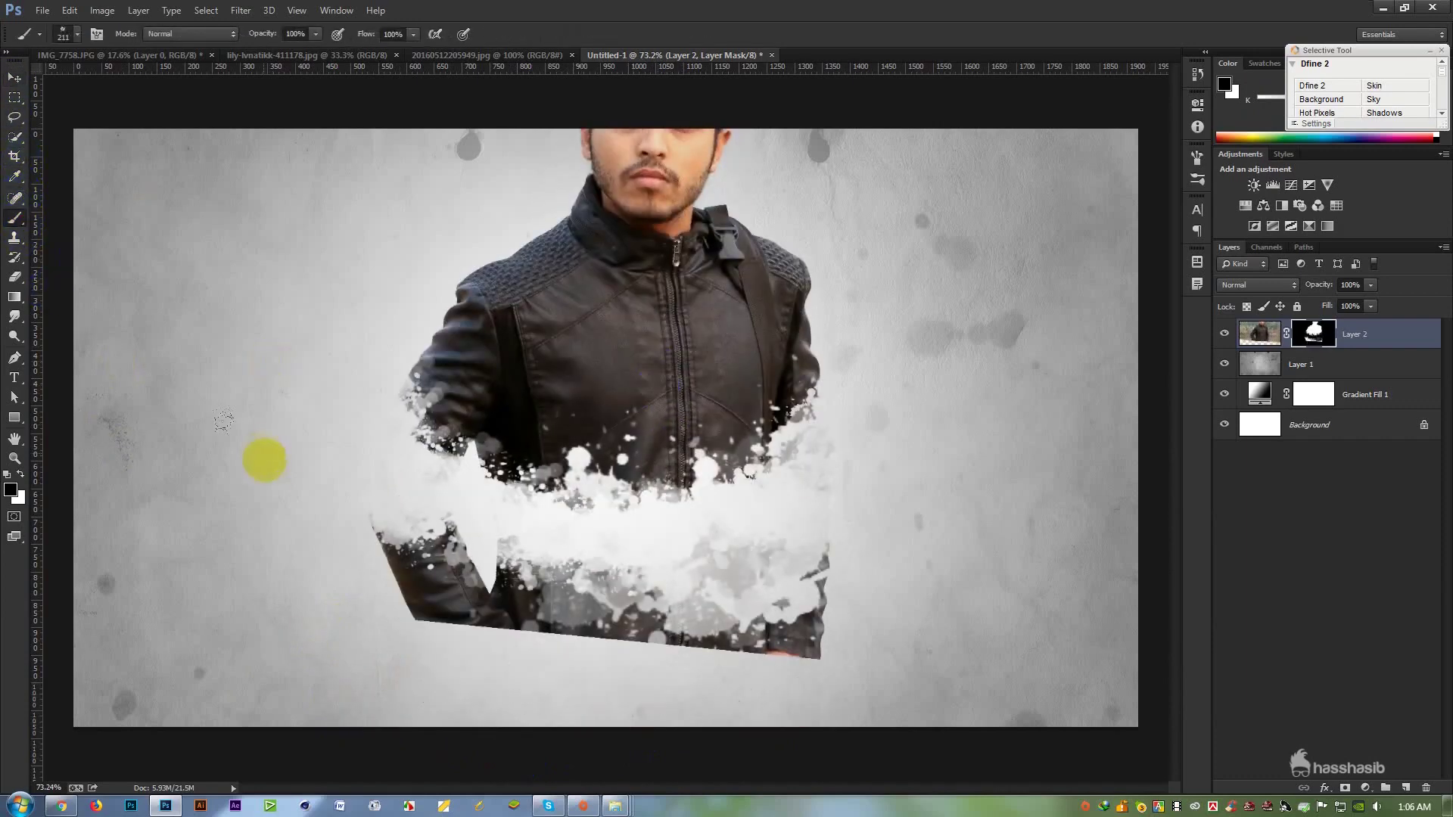
Lasso the leftover area below the splatter edge, fill it with black on the mask, and move the cutout back down to the canvas centre.
{"action": "left_click", "coordinate": [14, 116]}
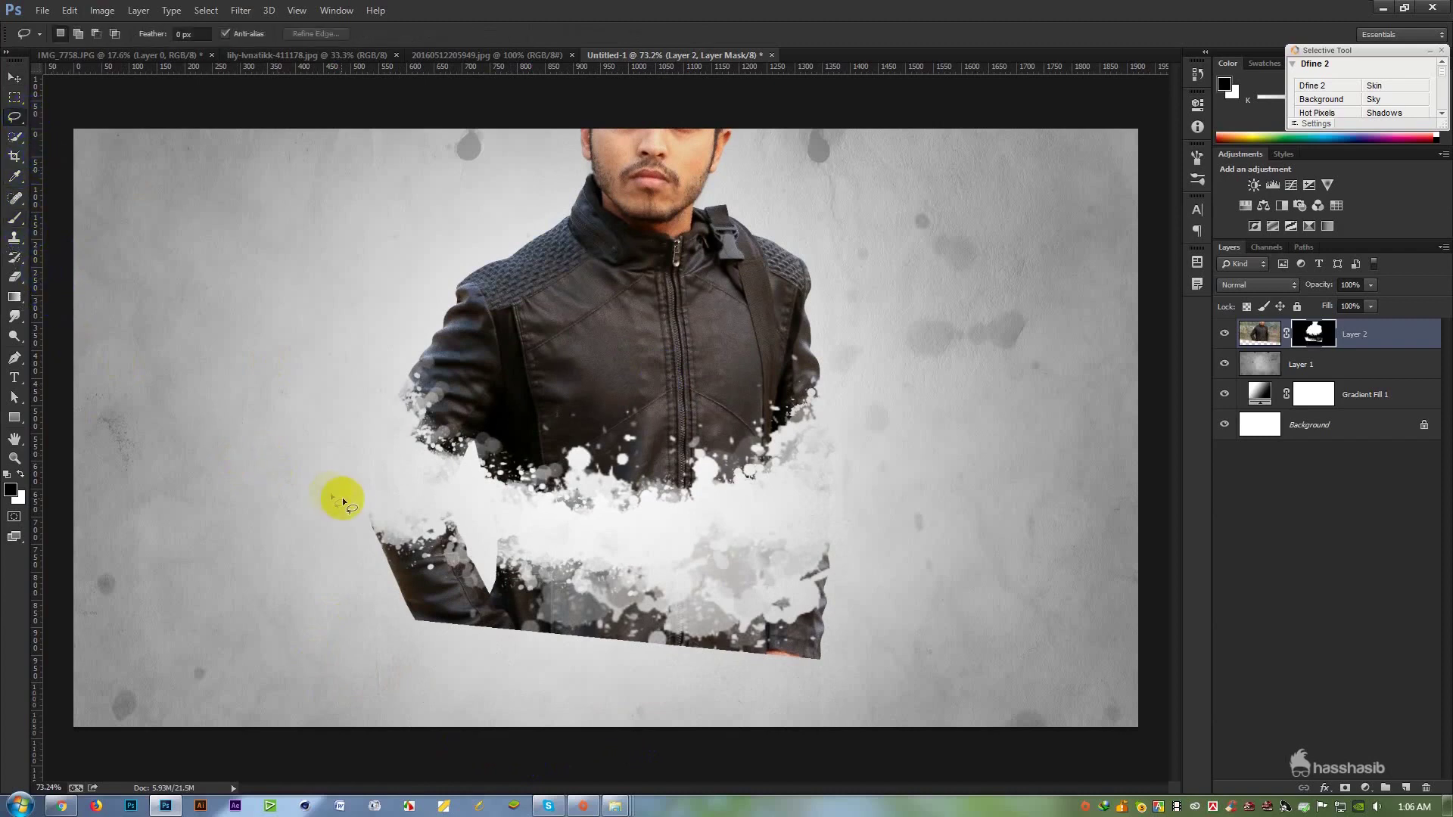
{"action": "mouse_move", "coordinate": [389, 481]}
{"action": "left_mouse_down"}
{"action": "mouse_move", "coordinate": [505, 513]}
{"action": "mouse_move", "coordinate": [909, 541]}
{"action": "mouse_move", "coordinate": [829, 777]}
{"action": "mouse_move", "coordinate": [249, 667]}
{"action": "mouse_move", "coordinate": [135, 546]}
{"action": "mouse_move", "coordinate": [135, 516]}
{"action": "left_mouse_up"}
{"action": "key", "text": "alt+BackSpace"}
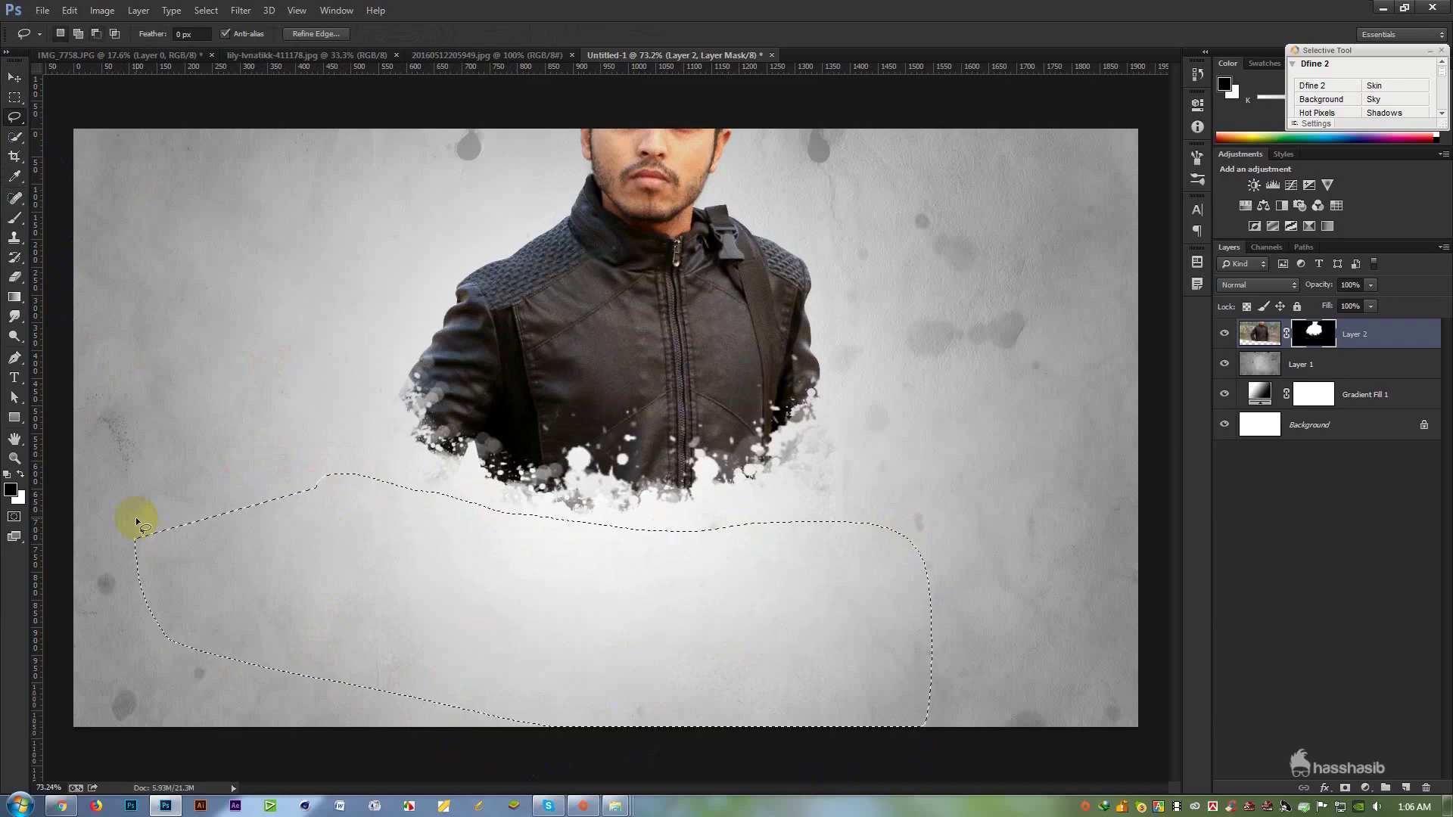
{"action": "key", "text": "ctrl+d"}
{"action": "left_click", "coordinate": [15, 77]}
{"action": "left_click_drag", "start_coordinate": [628, 279], "coordinate": [600, 450]}
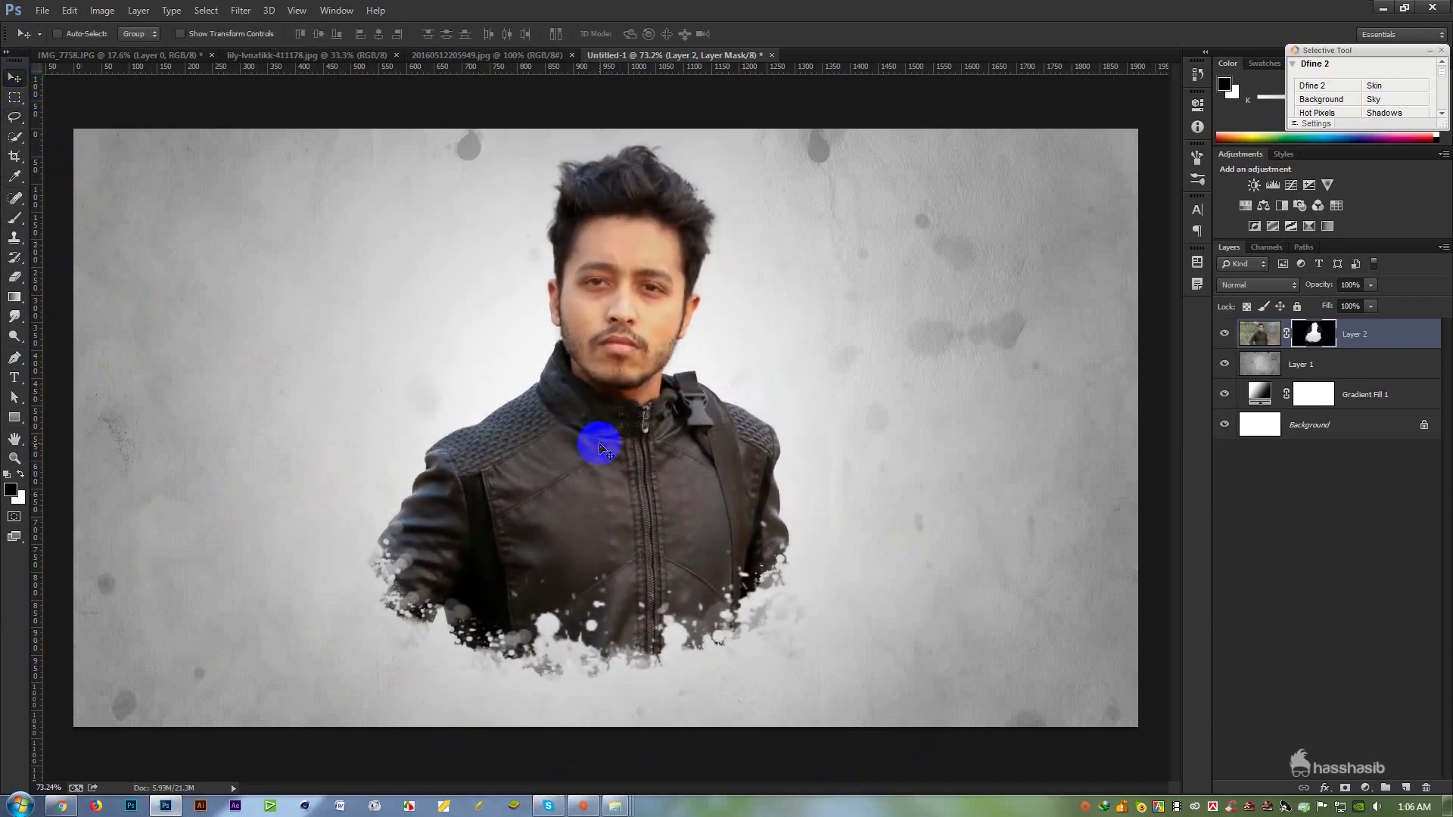
Select the 171 px textured brush preset for painting on the layer mask.
{"action": "left_click", "coordinate": [16, 221]}
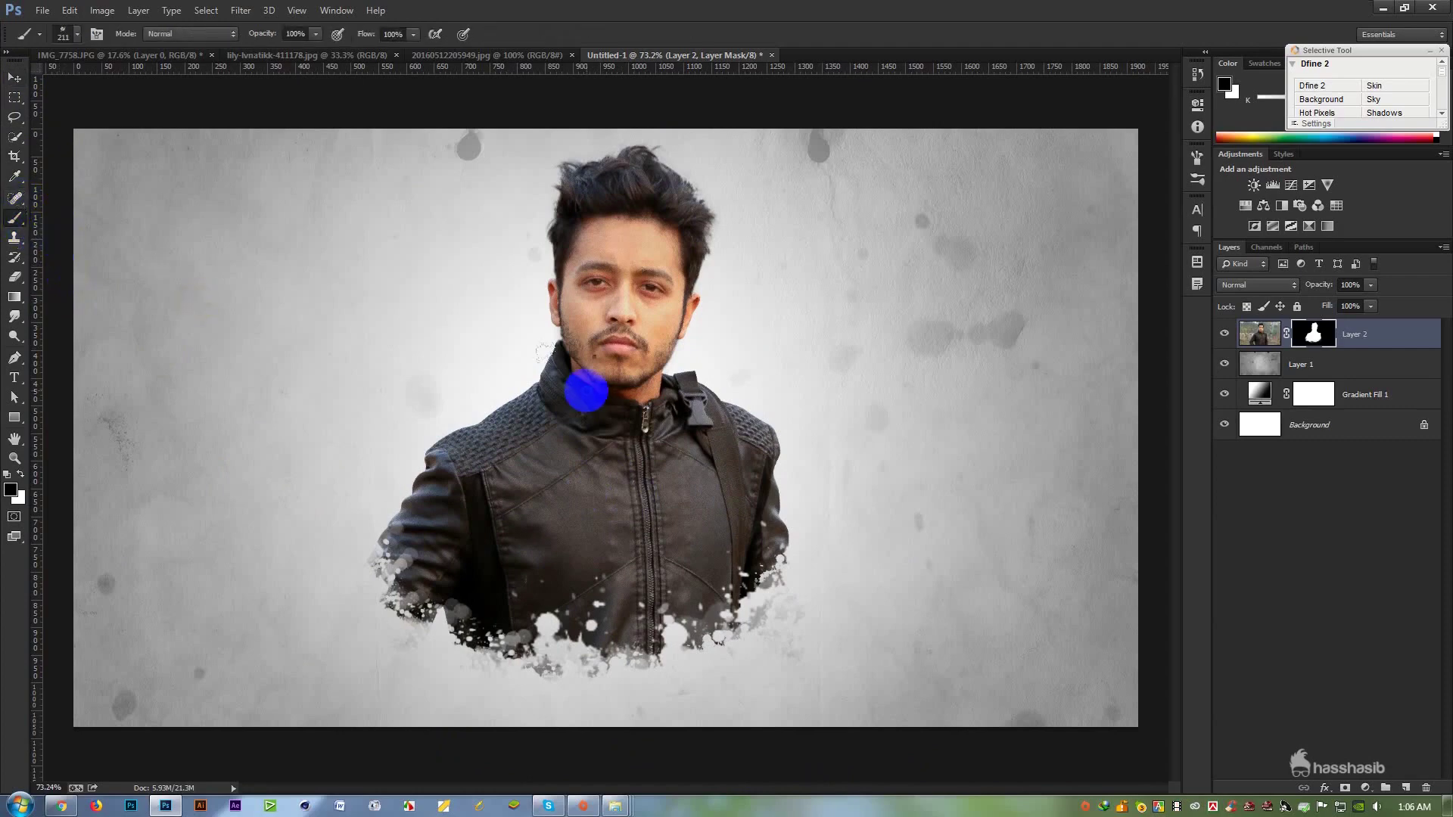
{"action": "right_click", "coordinate": [587, 391]}
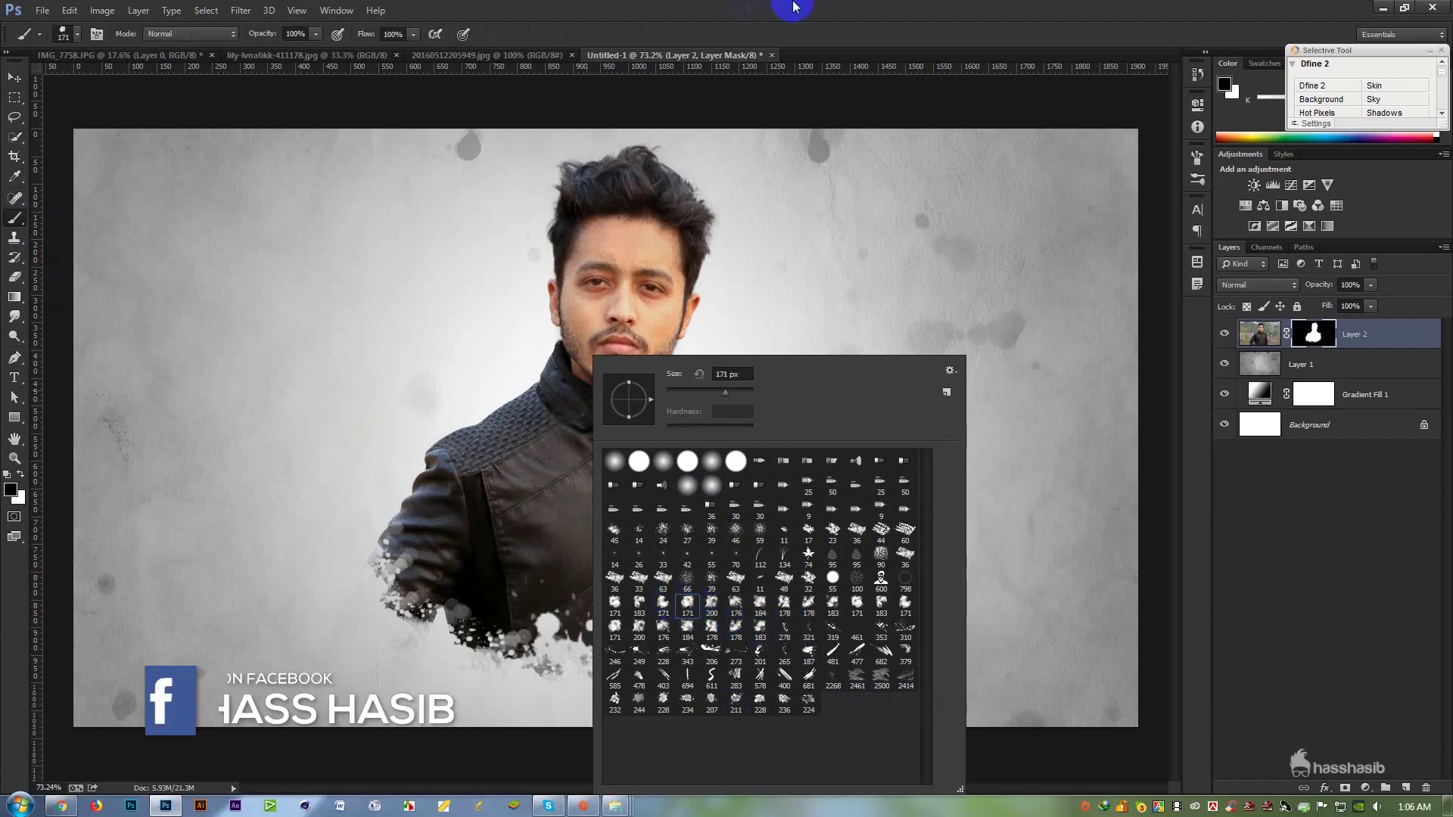
{"action": "double_click", "coordinate": [686, 603]}
{"action": "key", "text": "bracketright"}
{"action": "key", "text": "bracketright"}
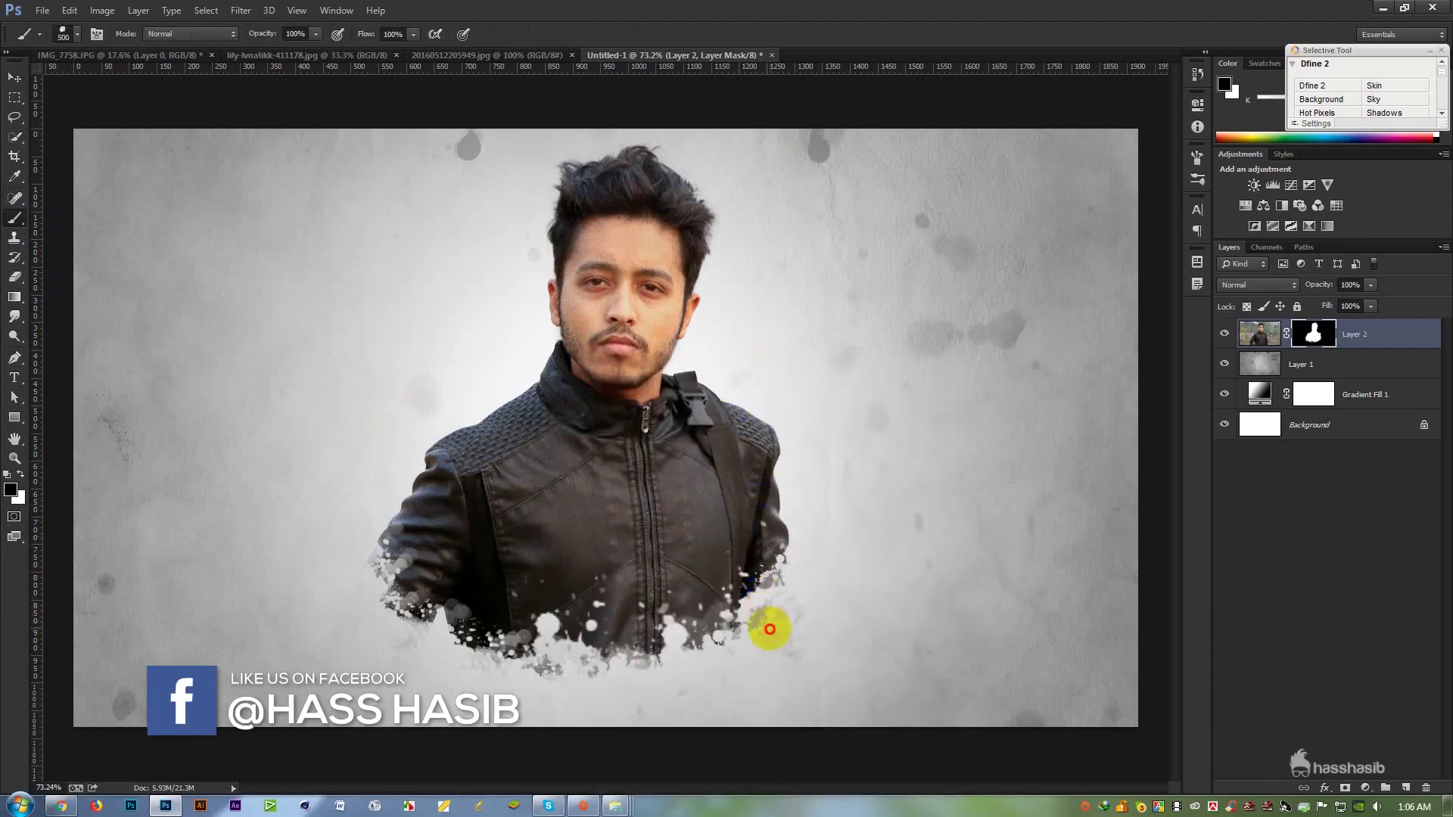
{"action": "left_click", "coordinate": [770, 629]}
{"action": "left_click", "coordinate": [621, 682]}
{"action": "left_click", "coordinate": [363, 698]}
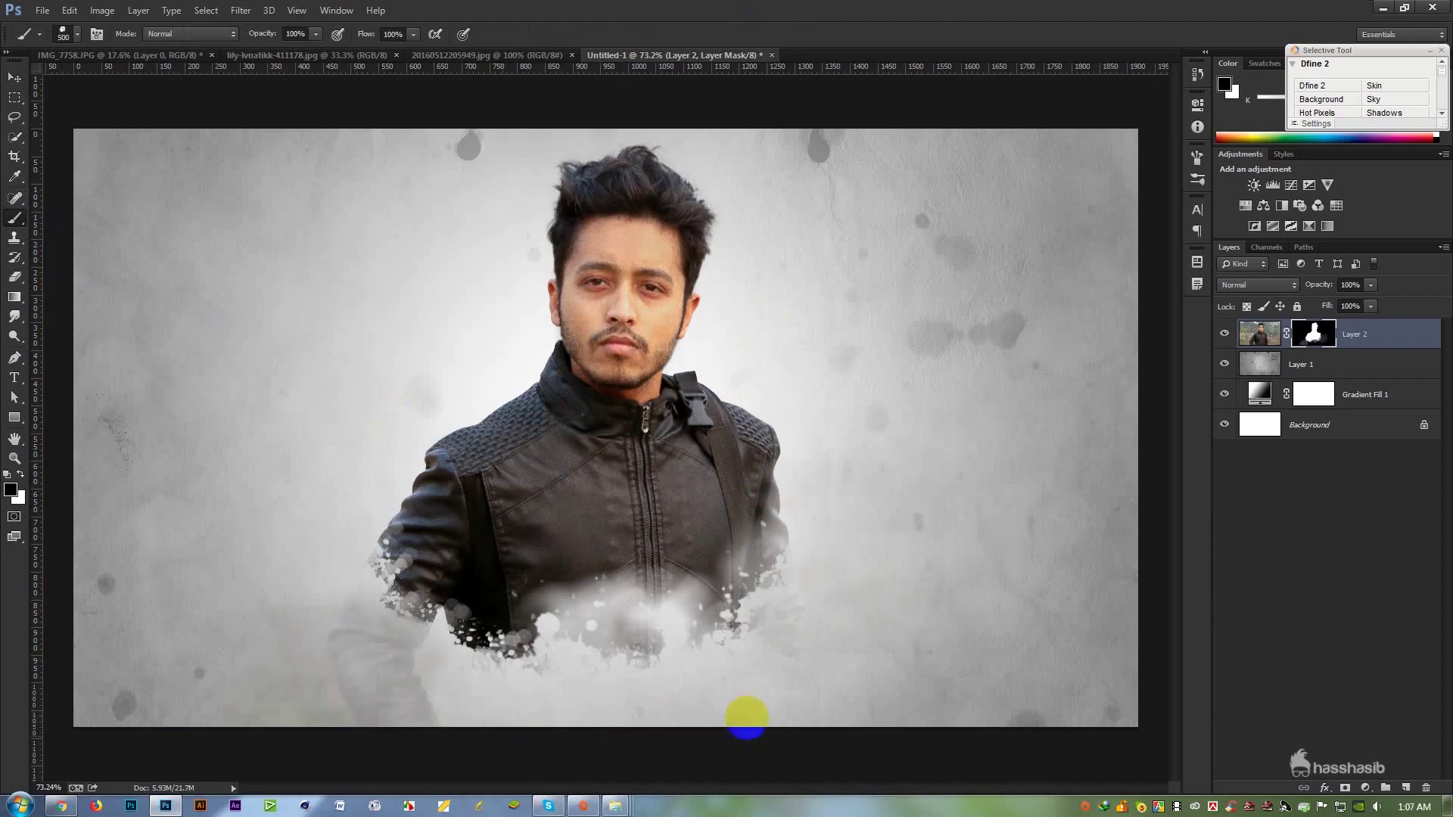
{"action": "key", "text": "ctrl+alt+z"}
{"action": "key", "text": "ctrl+alt+z"}
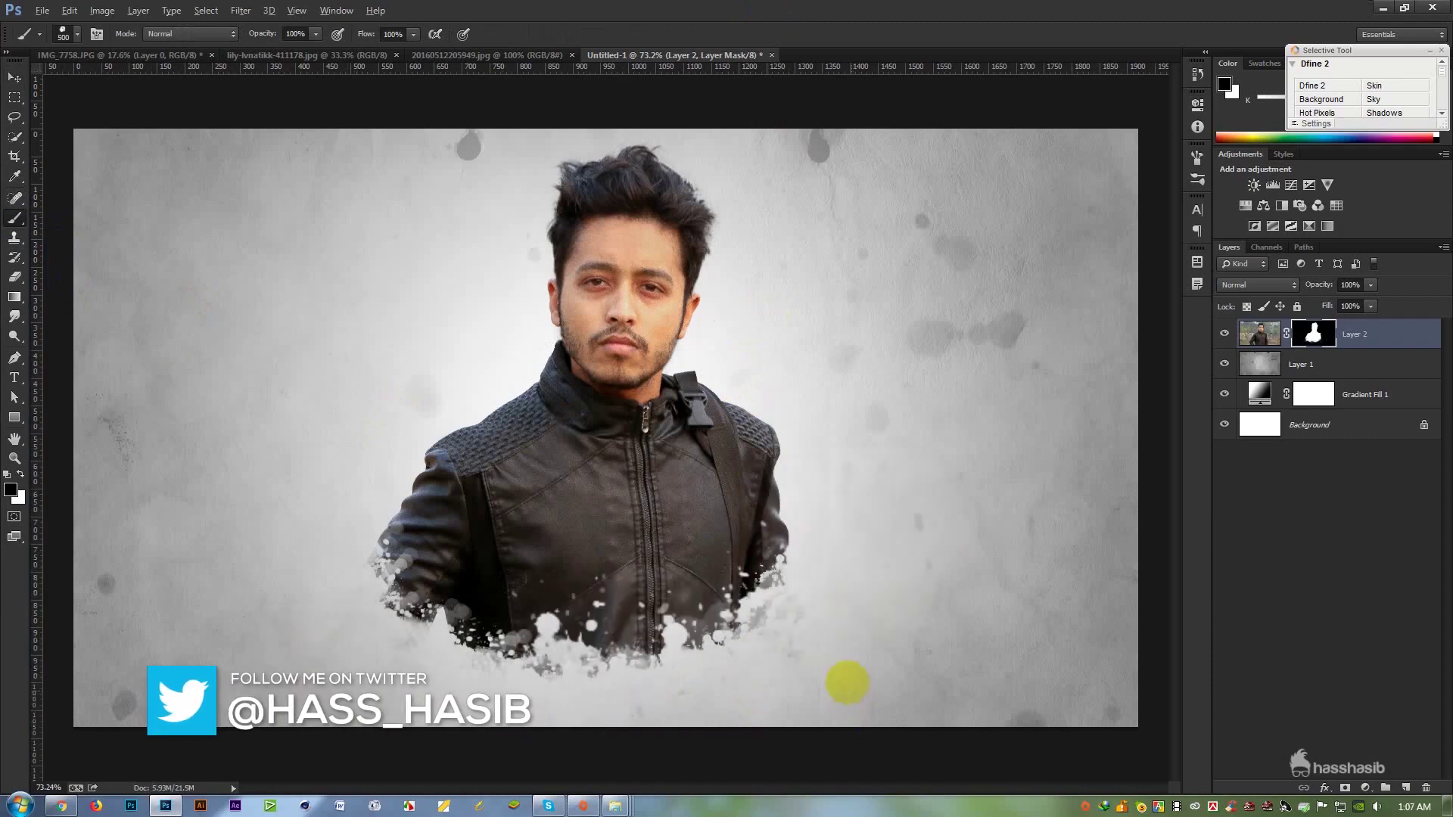
Set the brush to 200 px and fade the centre and left part of the jacket's lower edge on the mask.
{"action": "key", "text": "bracketleft"}
{"action": "key", "text": "bracketleft"}
{"action": "key", "text": "bracketleft"}
{"action": "key", "text": "bracketleft"}
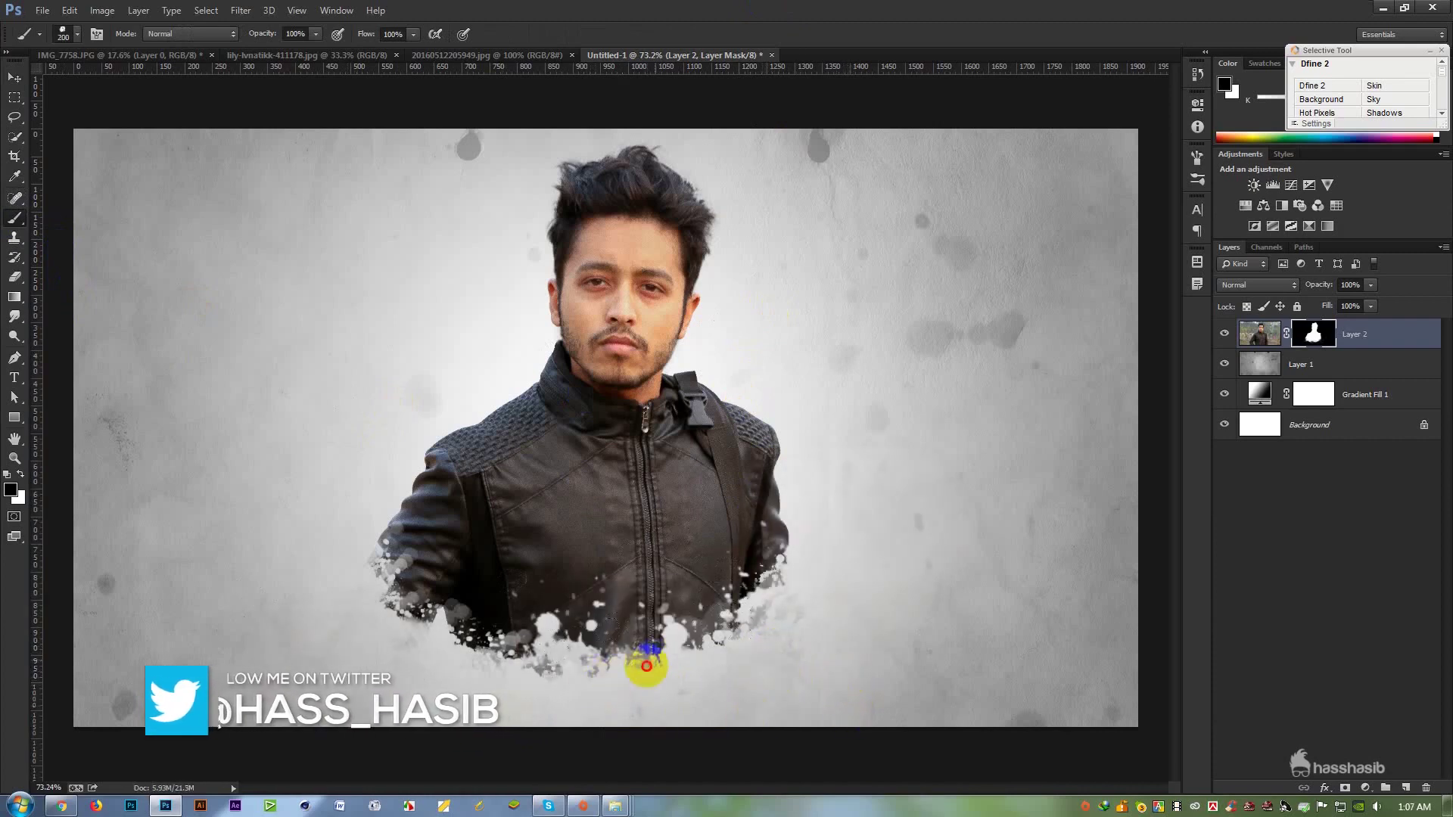
{"action": "left_click", "coordinate": [641, 635]}
{"action": "left_click", "coordinate": [457, 648]}
Fade the left sleeve's outer edge and lower end on the mask, undoing the stray dab beside the sleeve.
{"action": "left_click", "coordinate": [341, 582]}
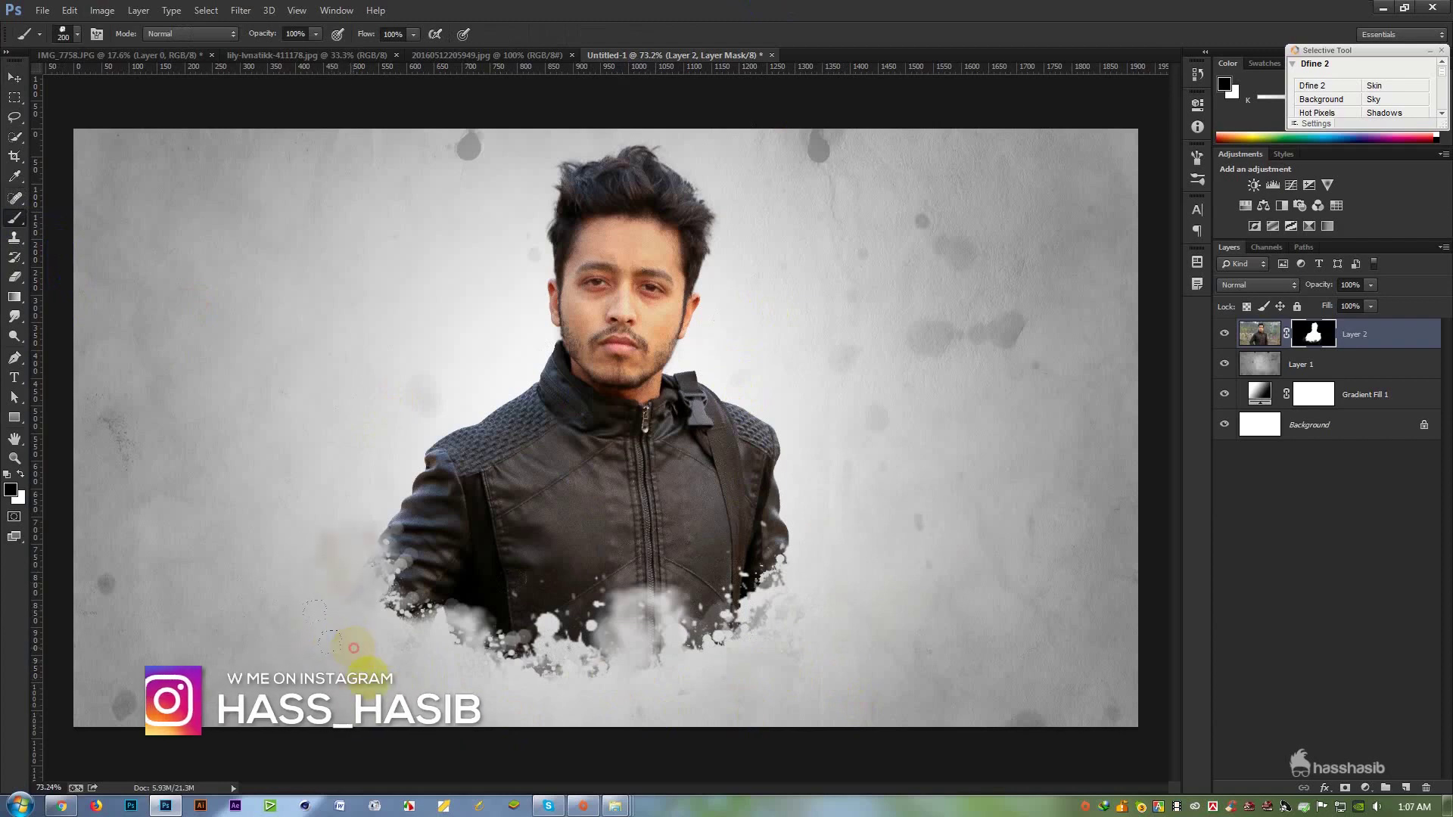
{"action": "left_click", "coordinate": [352, 648]}
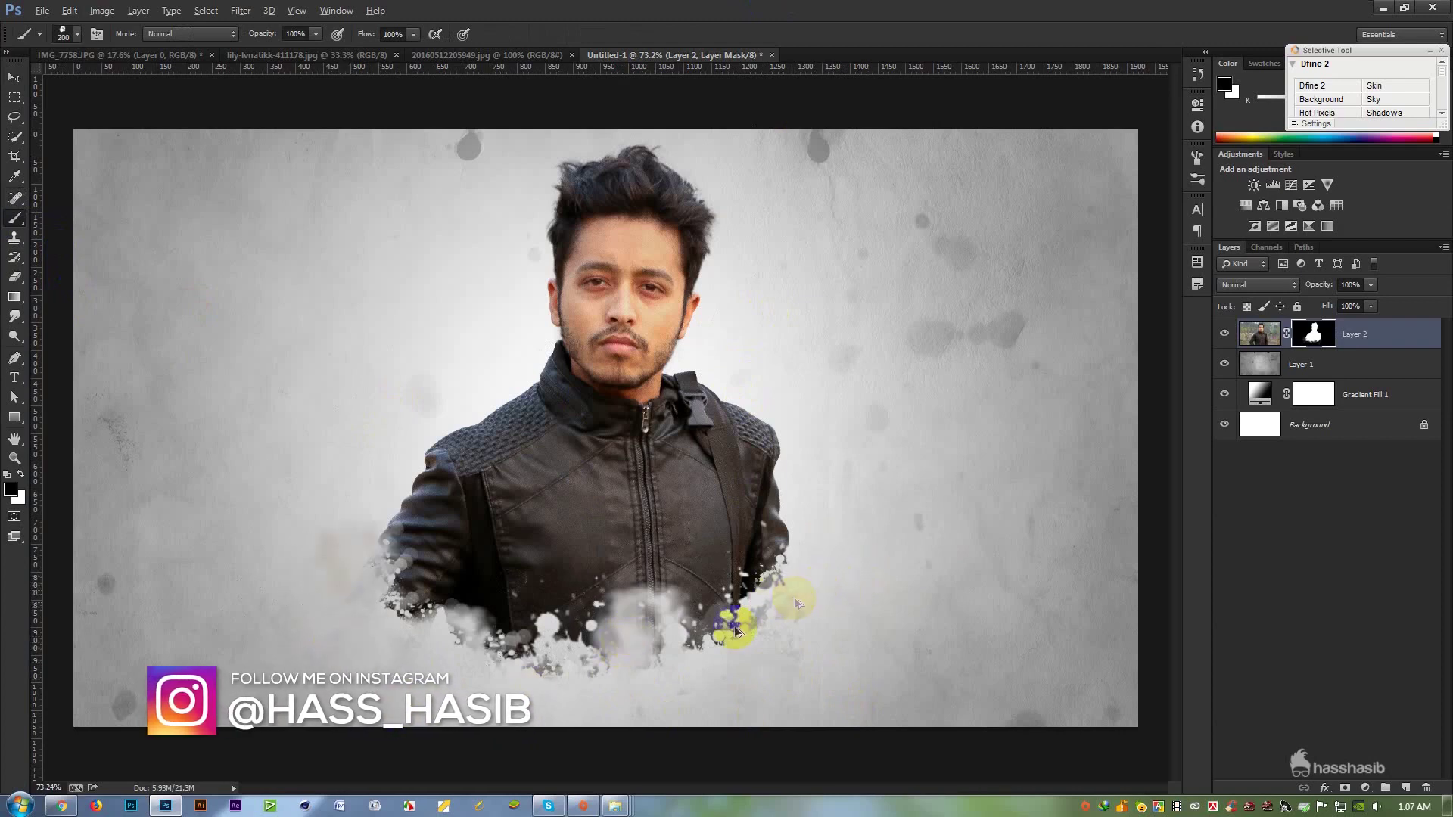
{"action": "key", "text": "ctrl+z"}
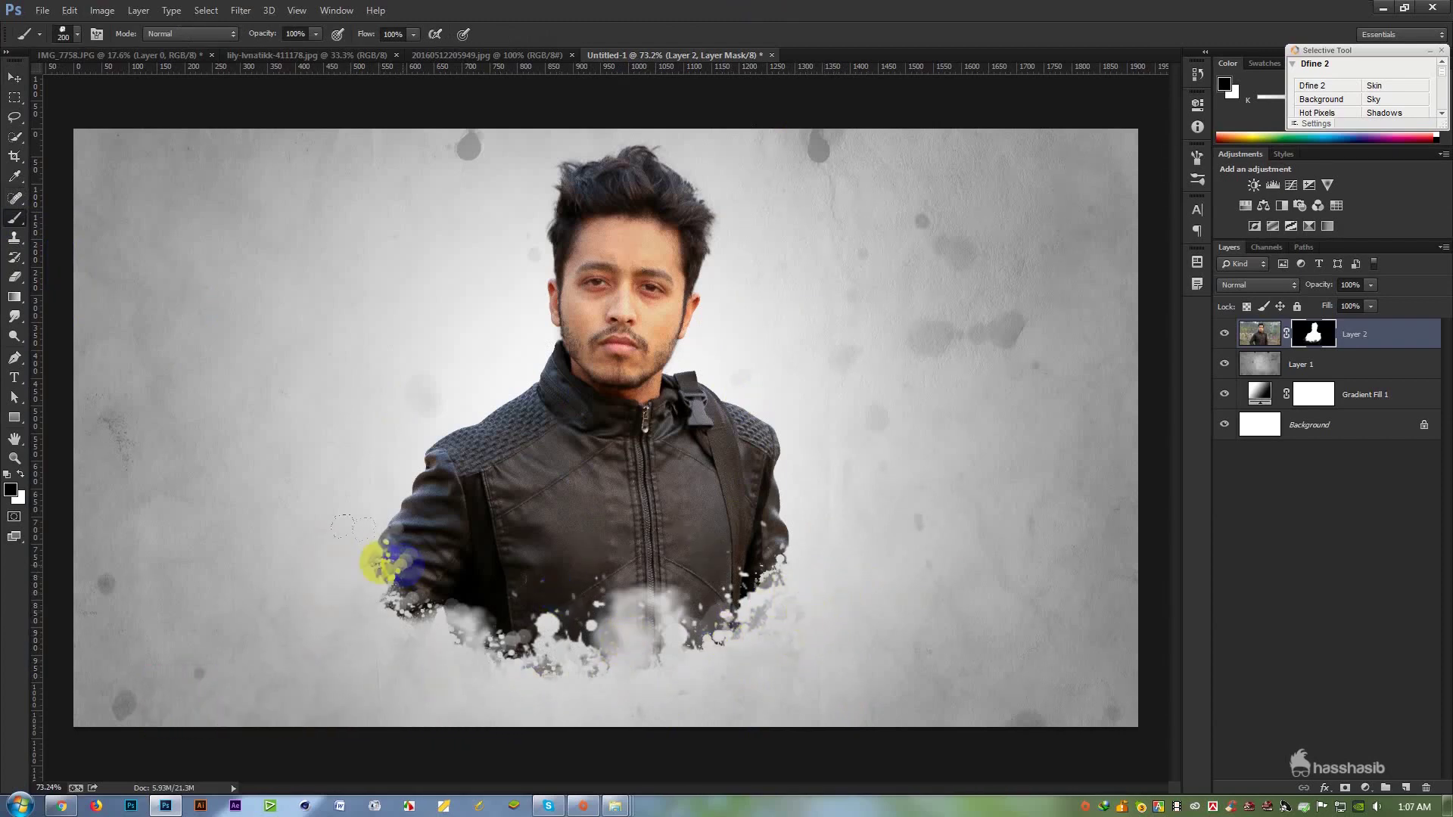
{"action": "left_click", "coordinate": [367, 548]}
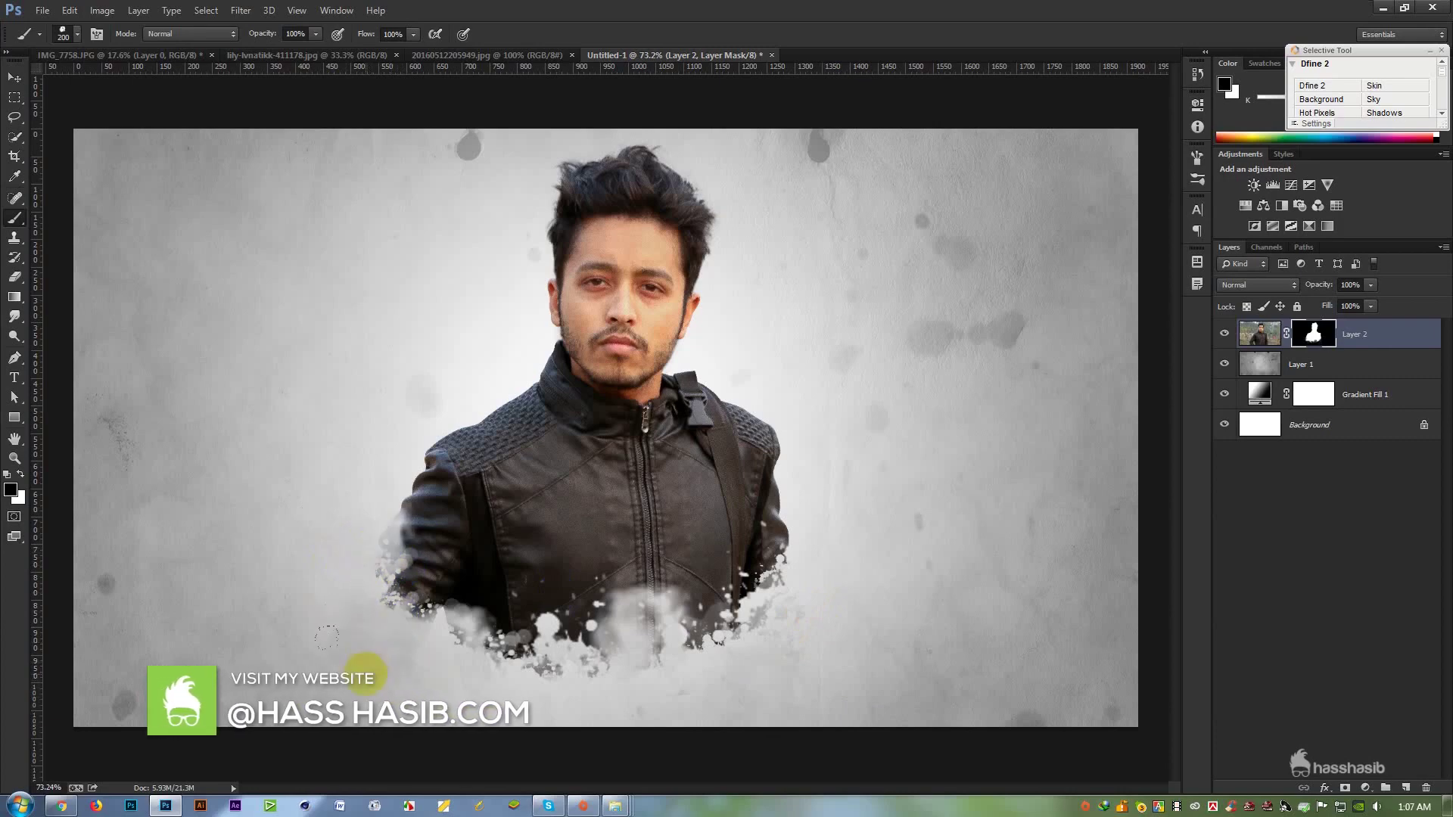
{"action": "left_click", "coordinate": [434, 595]}
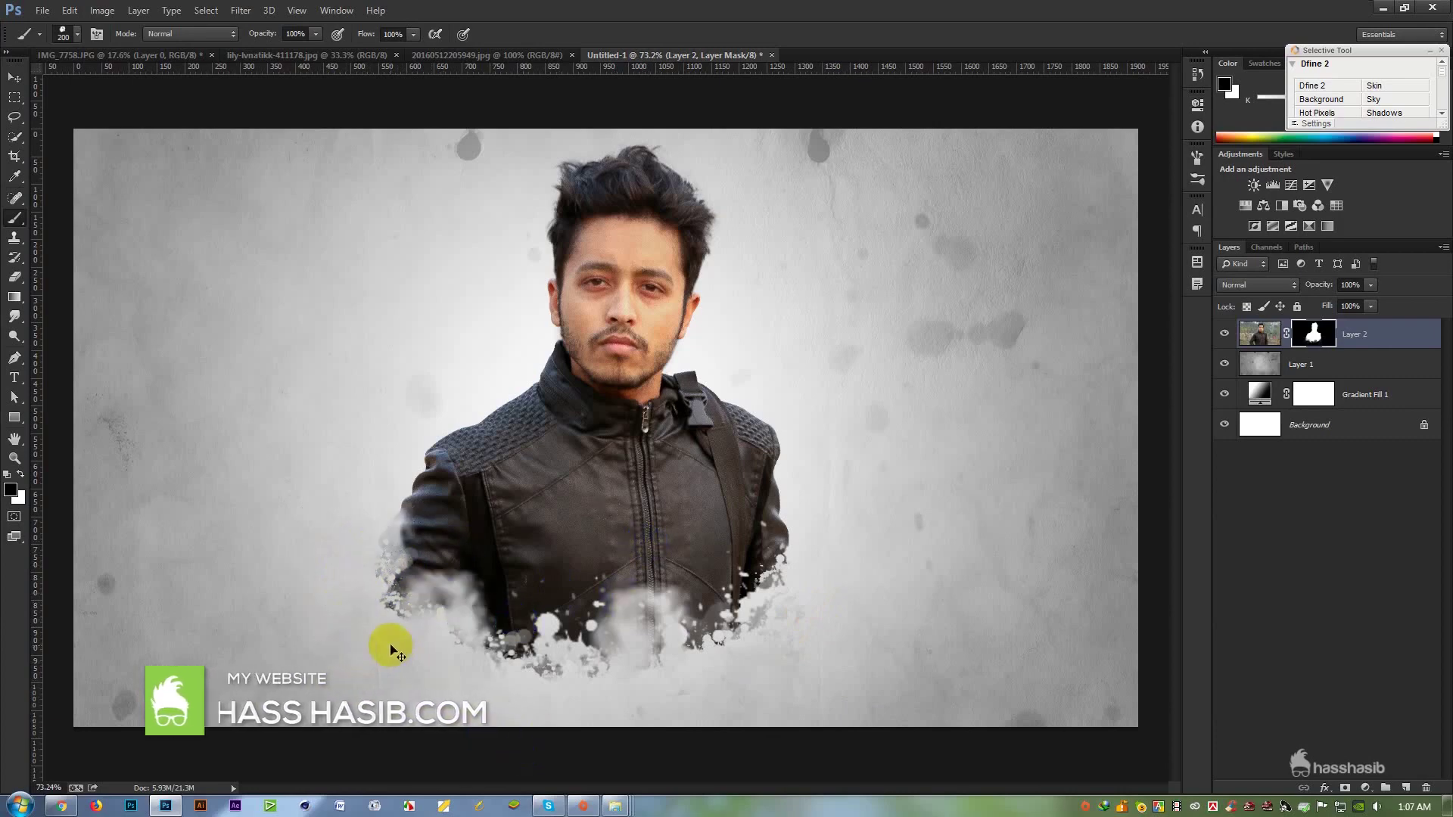
Pick another splatter brush, enlarge it to 500 px and stamp it over the lower-left edge of the jacket on the mask.
{"action": "right_click", "coordinate": [997, 399]}
{"action": "left_click", "coordinate": [1053, 700]}
{"action": "key", "text": "Return"}
{"action": "key", "text": "]"}
{"action": "key", "text": "]"}
{"action": "key", "text": "]"}
{"action": "key", "text": "]"}
{"action": "key", "text": "]"}
{"action": "key", "text": "]"}
{"action": "key", "text": "]"}
{"action": "left_click", "coordinate": [418, 664]}
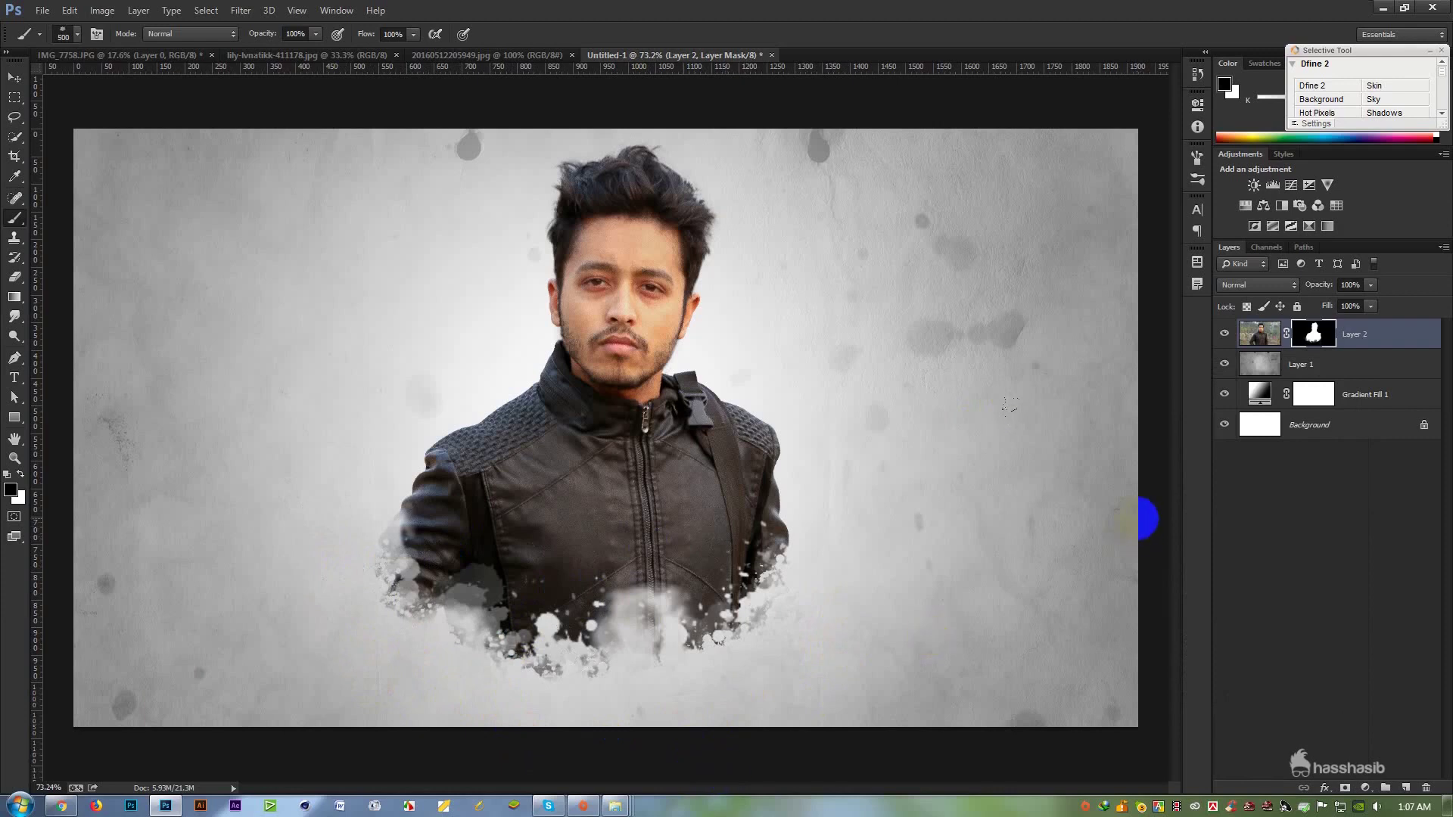
Undo the fade at the jacket's lower centre and stamp splatters over its lower-left corner, lower centre and right sleeve on the mask.
{"action": "left_click", "coordinate": [685, 640]}
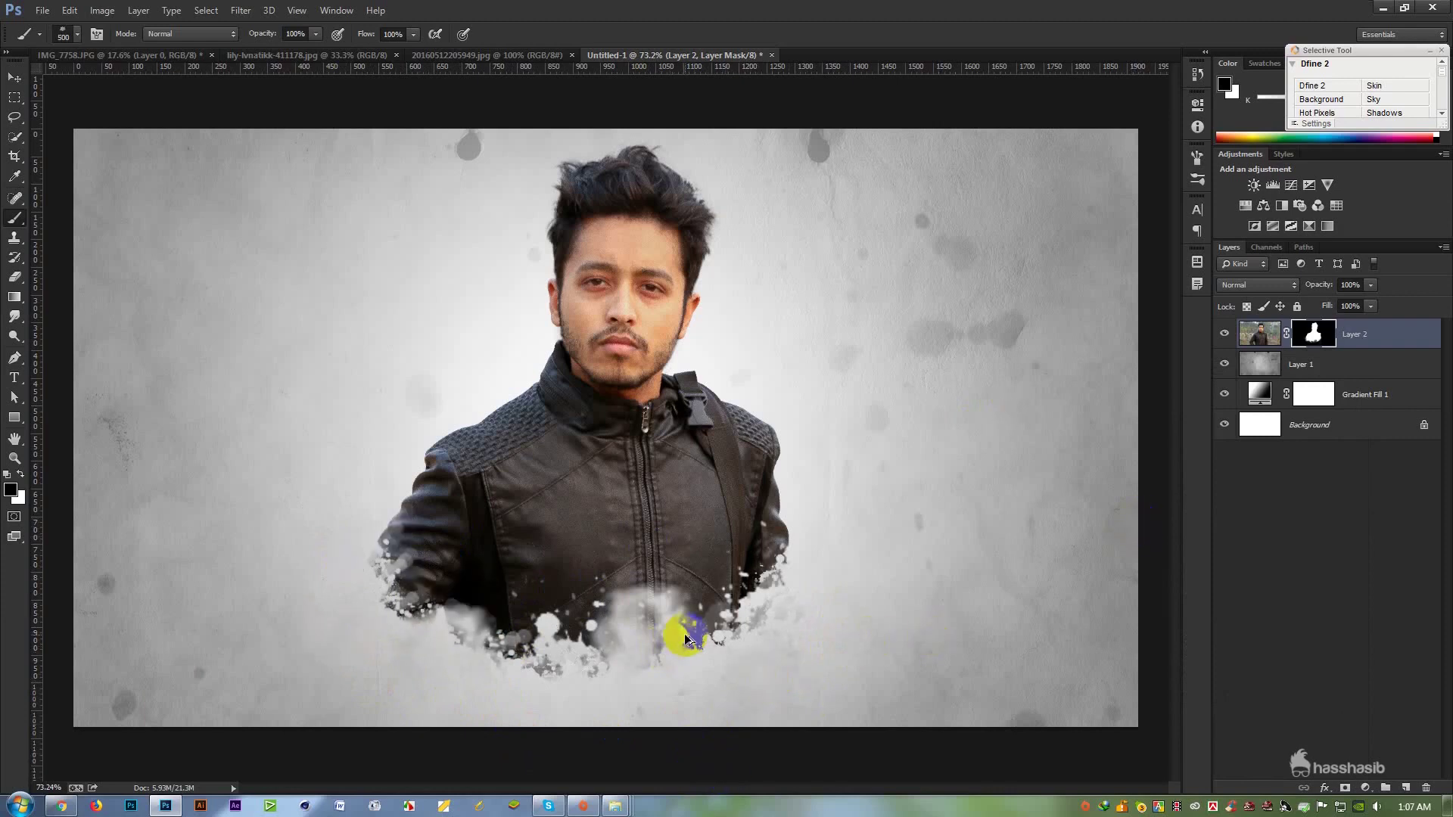
{"action": "key", "text": "ctrl+alt+z"}
{"action": "left_click", "coordinate": [386, 652]}
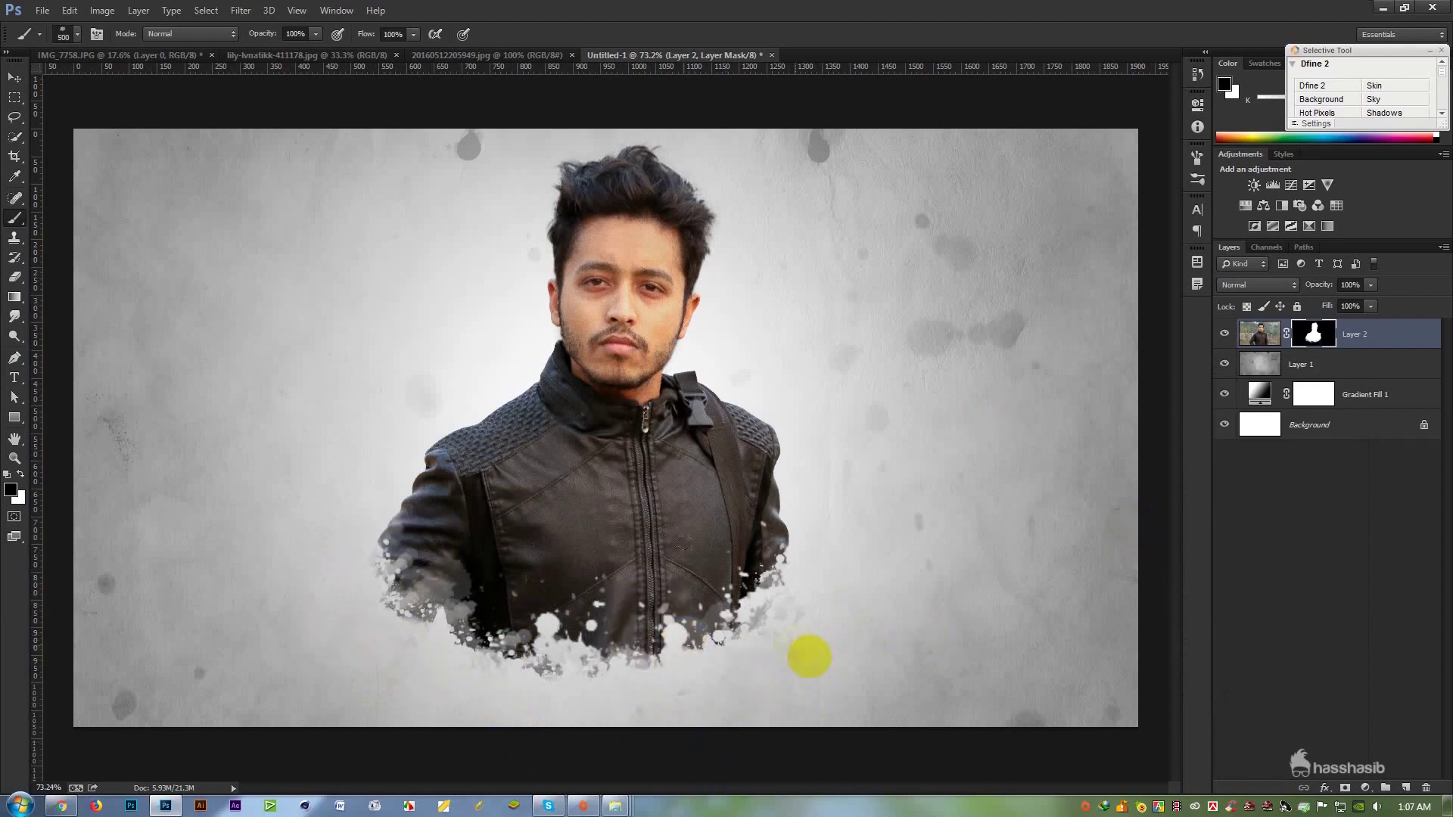
{"action": "left_click", "coordinate": [655, 694]}
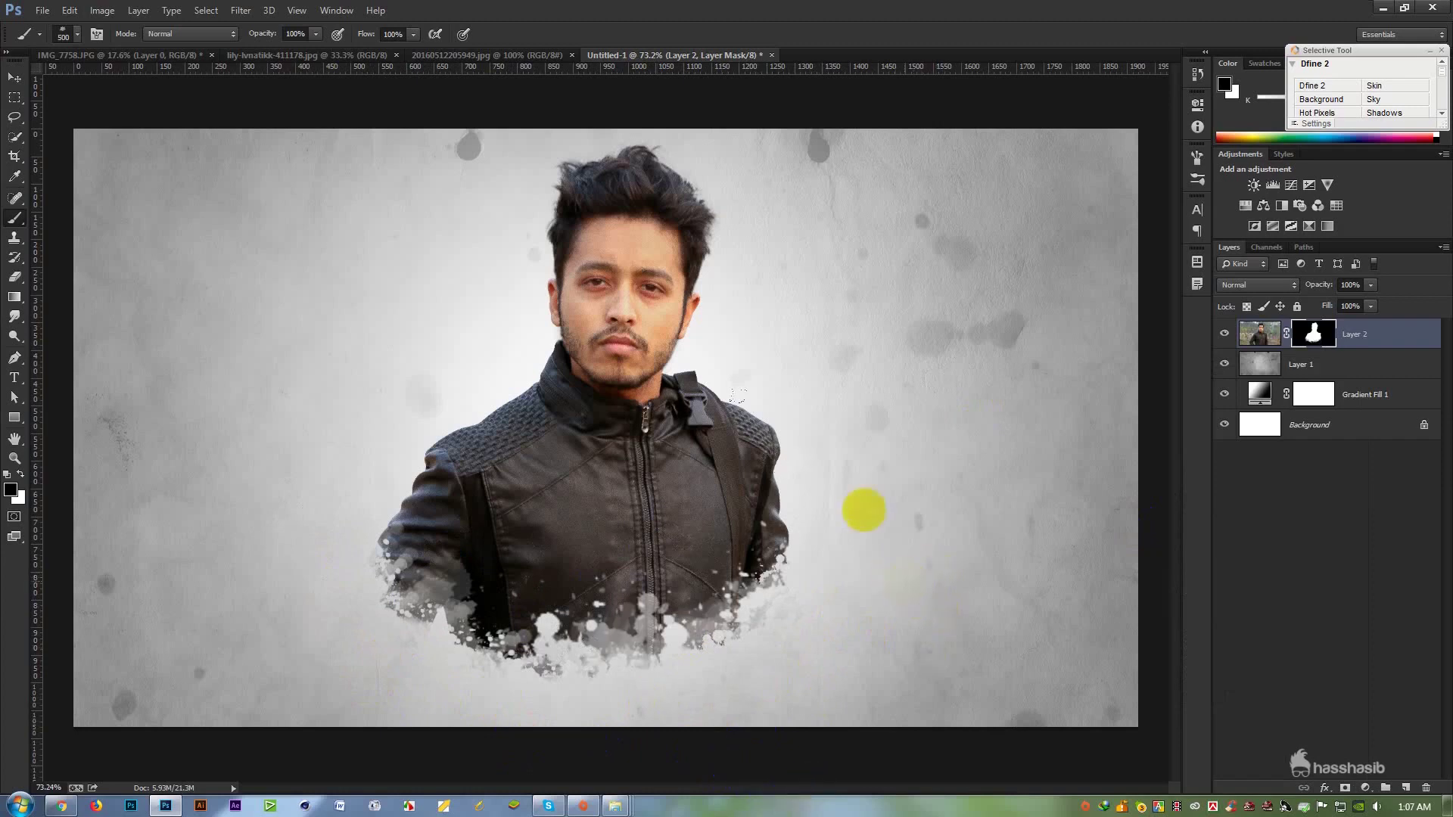
{"action": "left_click", "coordinate": [866, 513]}
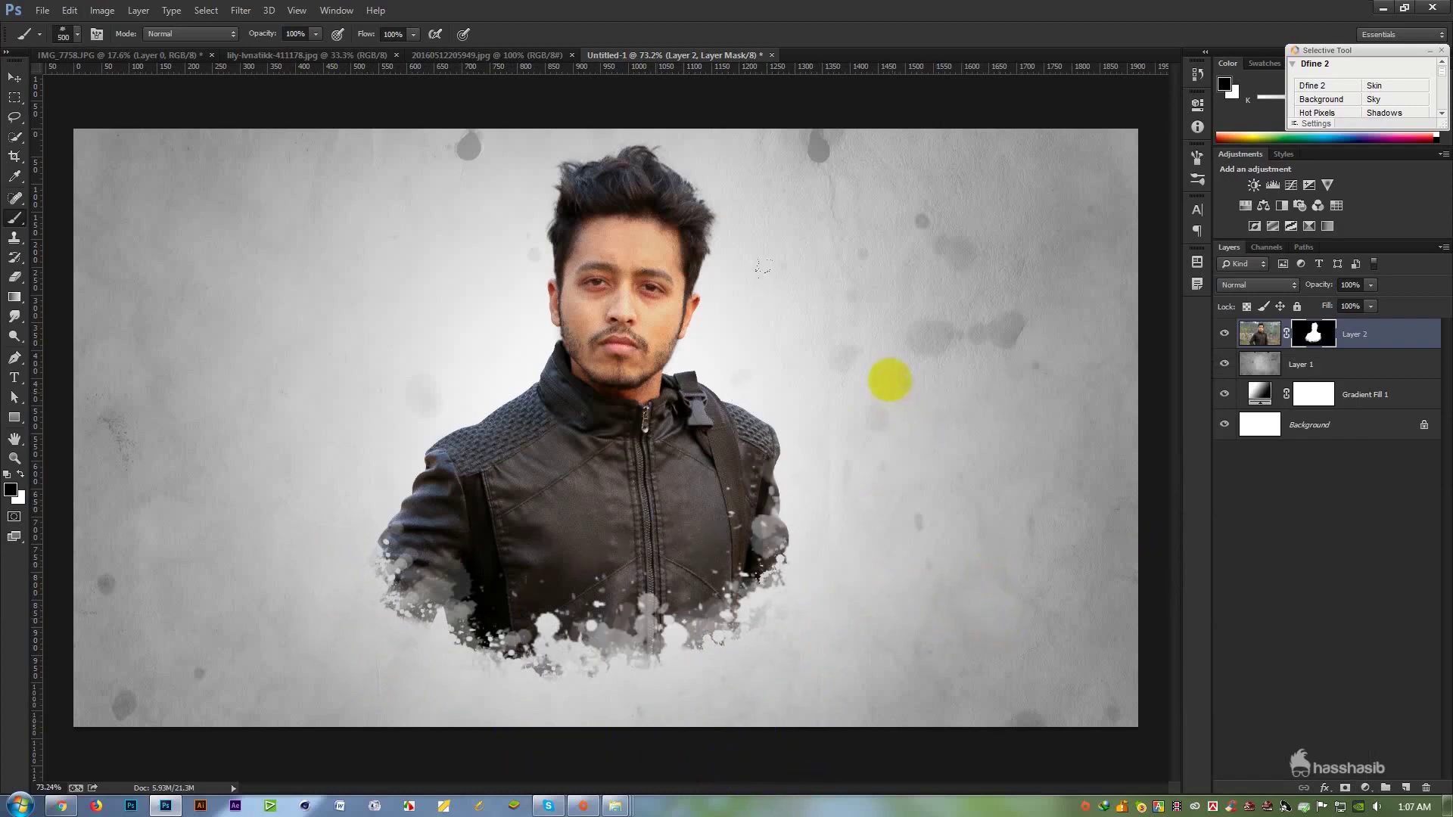
Stamp splatters down the outer edge of the left sleeve on the mask to dissolve it.
{"action": "left_click", "coordinate": [305, 510]}
{"action": "left_click", "coordinate": [349, 553]}
{"action": "left_click", "coordinate": [324, 607]}
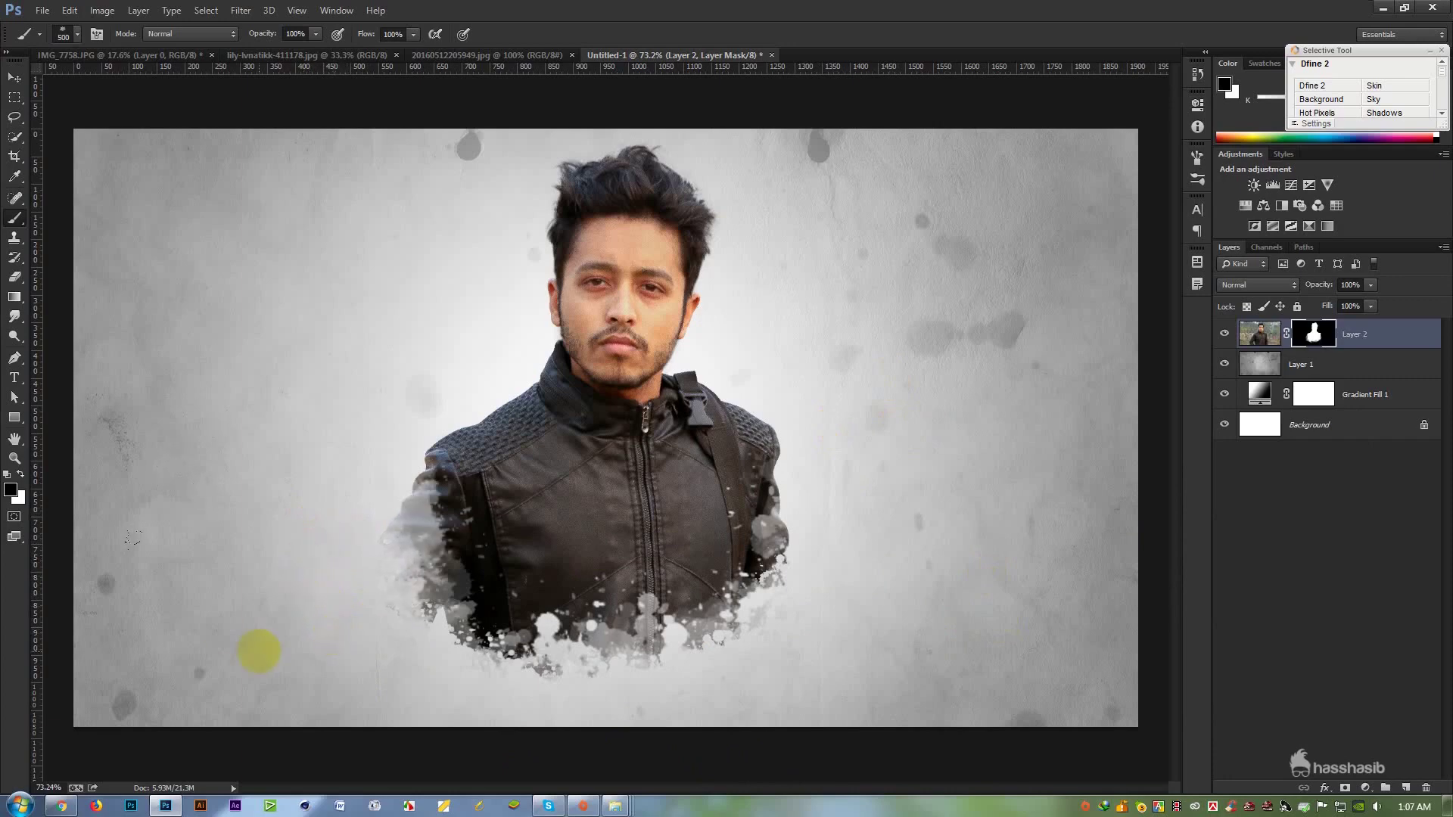
Move the man's cutout slightly down on the canvas and keep its layer selected.
{"action": "left_click", "coordinate": [12, 76]}
{"action": "left_click_drag", "start_coordinate": [622, 333], "coordinate": [628, 350]}
{"action": "left_click", "coordinate": [1390, 331]}
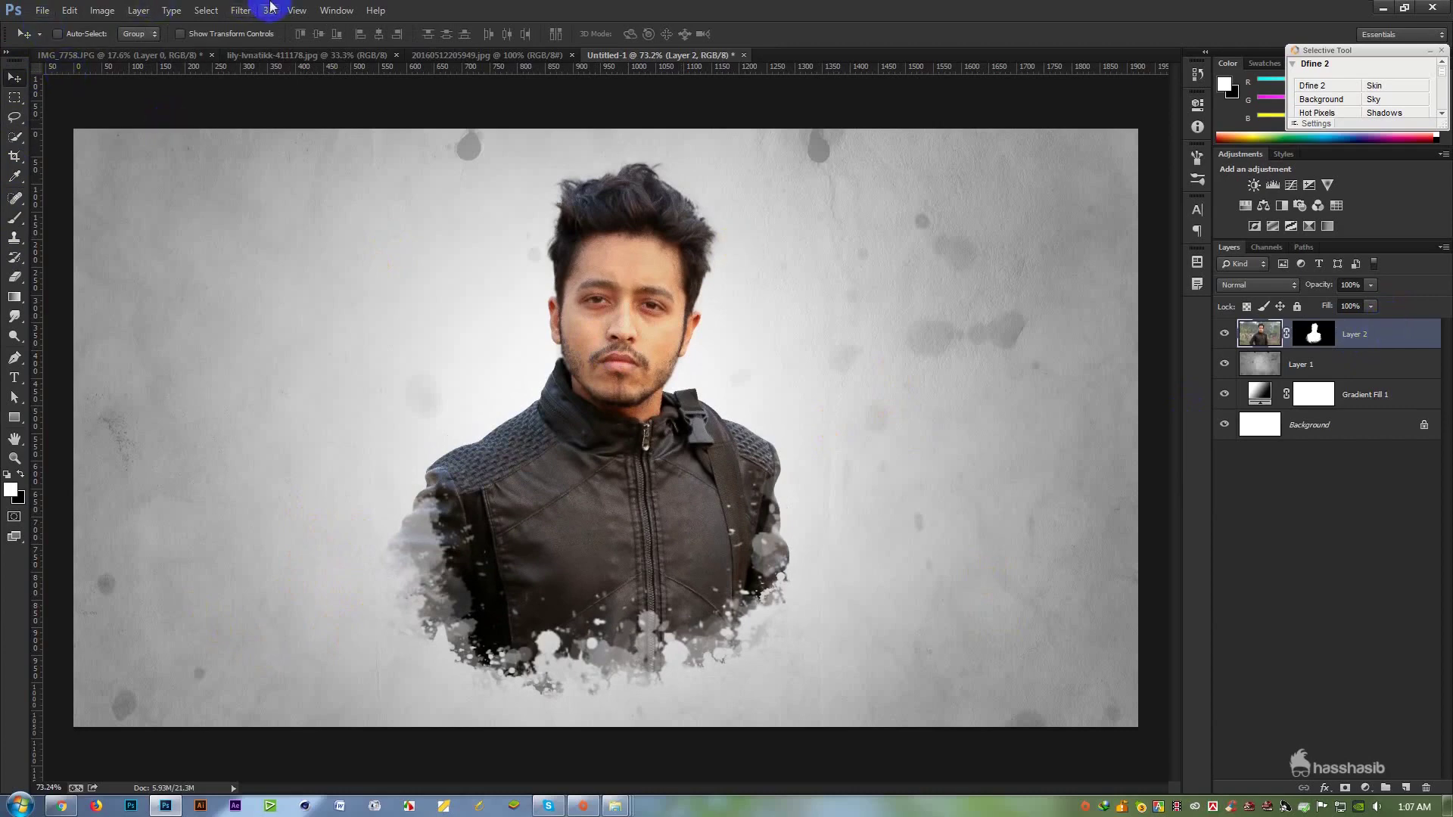
Convert the man's layer to black and white with the Yellows value at 68%.
{"action": "left_click", "coordinate": [242, 9]}
{"action": "mouse_move", "coordinate": [102, 10]}
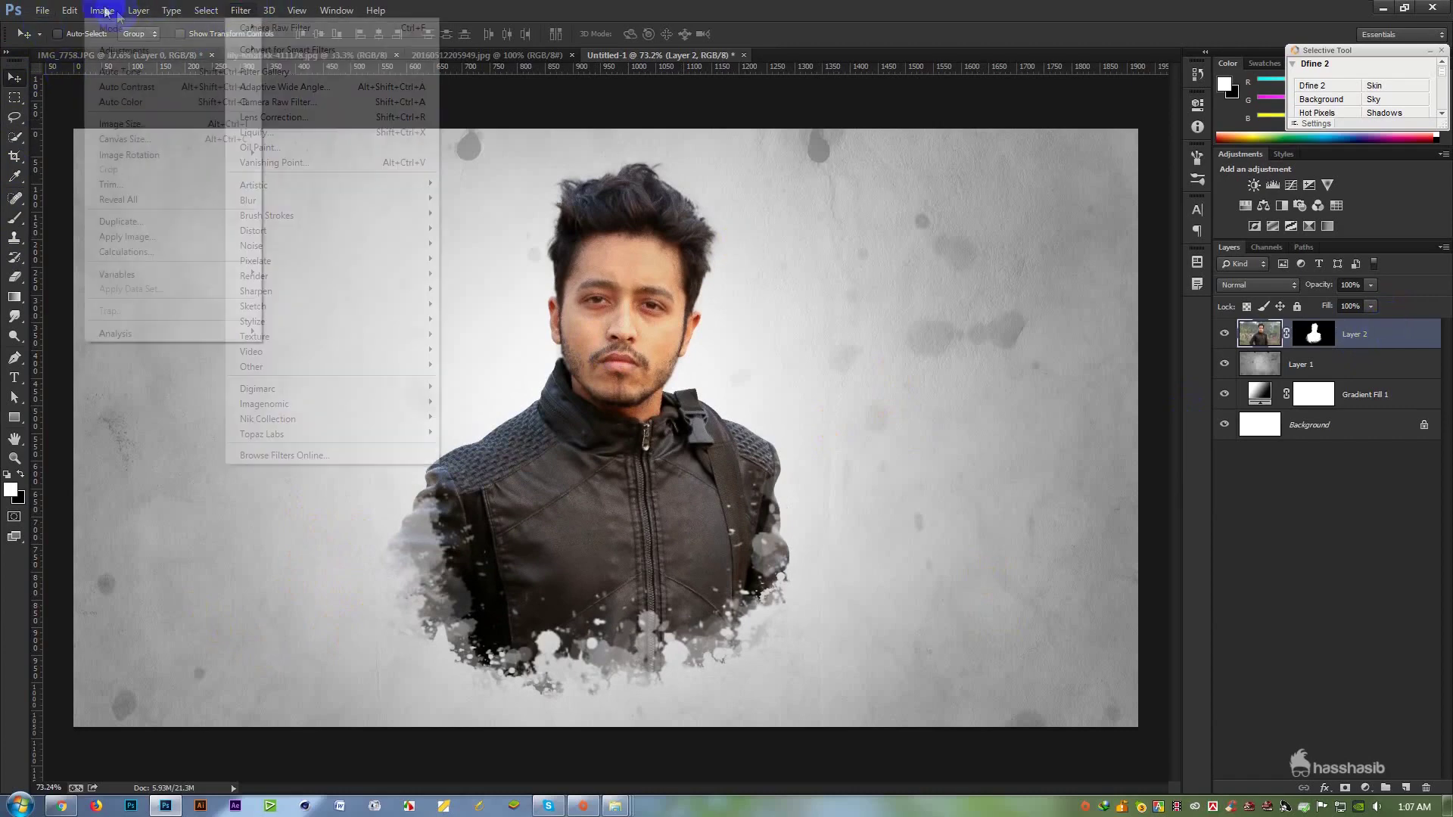
{"action": "mouse_move", "coordinate": [140, 50]}
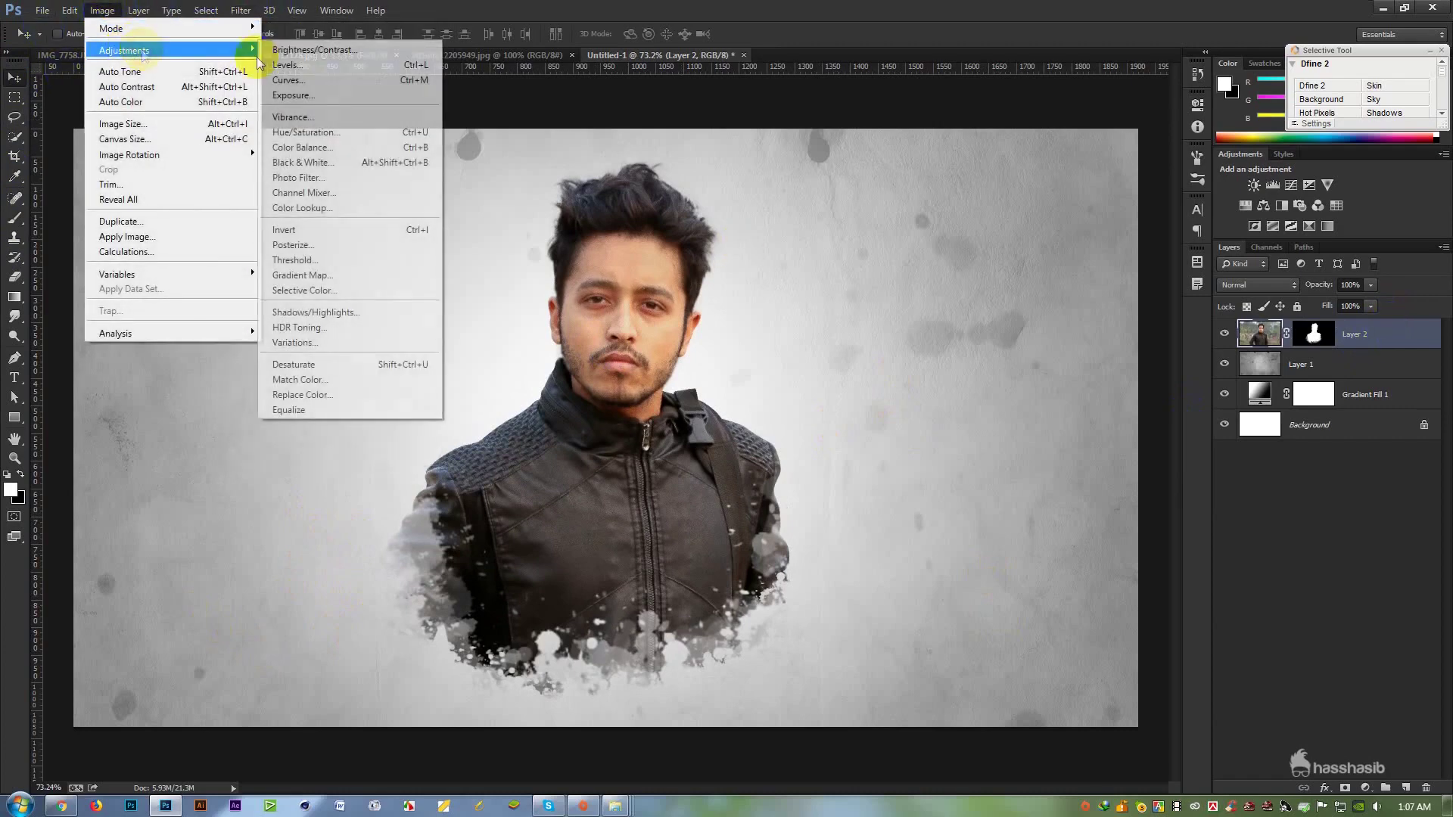
{"action": "left_click", "coordinate": [302, 161]}
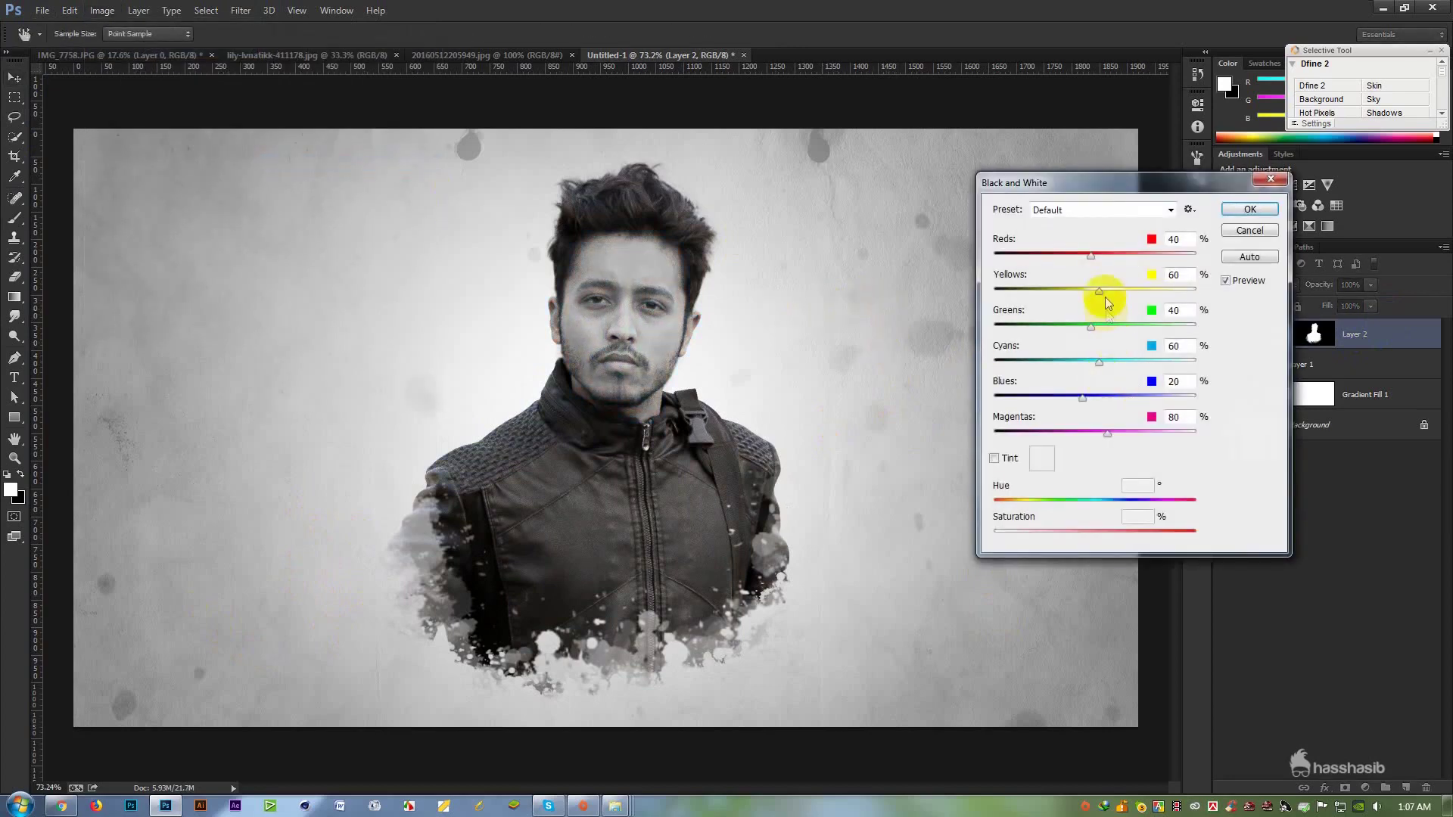
{"action": "mouse_move", "coordinate": [1093, 294]}
{"action": "left_mouse_down"}
{"action": "mouse_move", "coordinate": [1143, 291]}
{"action": "mouse_move", "coordinate": [1099, 292]}
{"action": "left_mouse_up"}
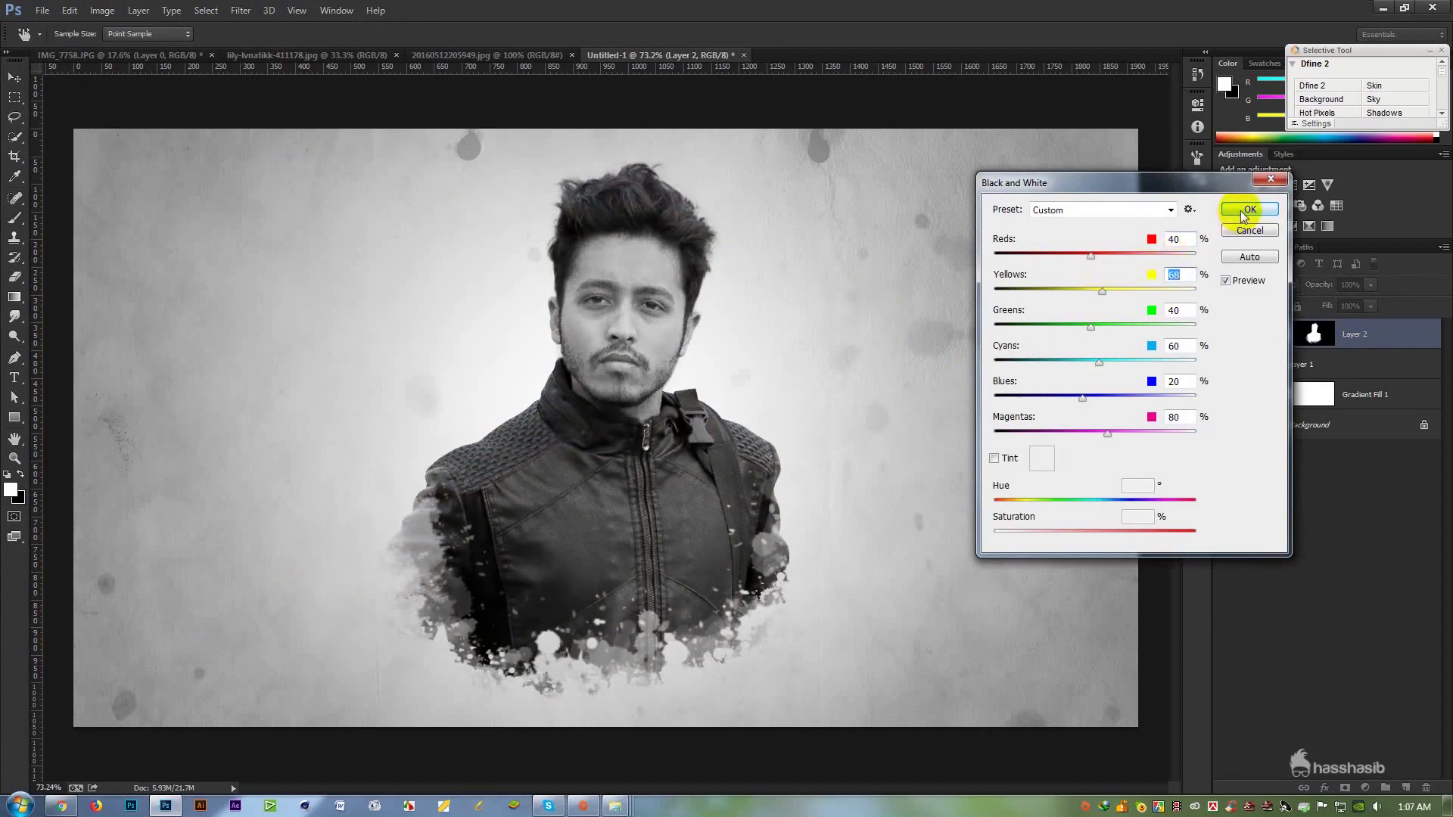
{"action": "left_click", "coordinate": [1245, 210]}
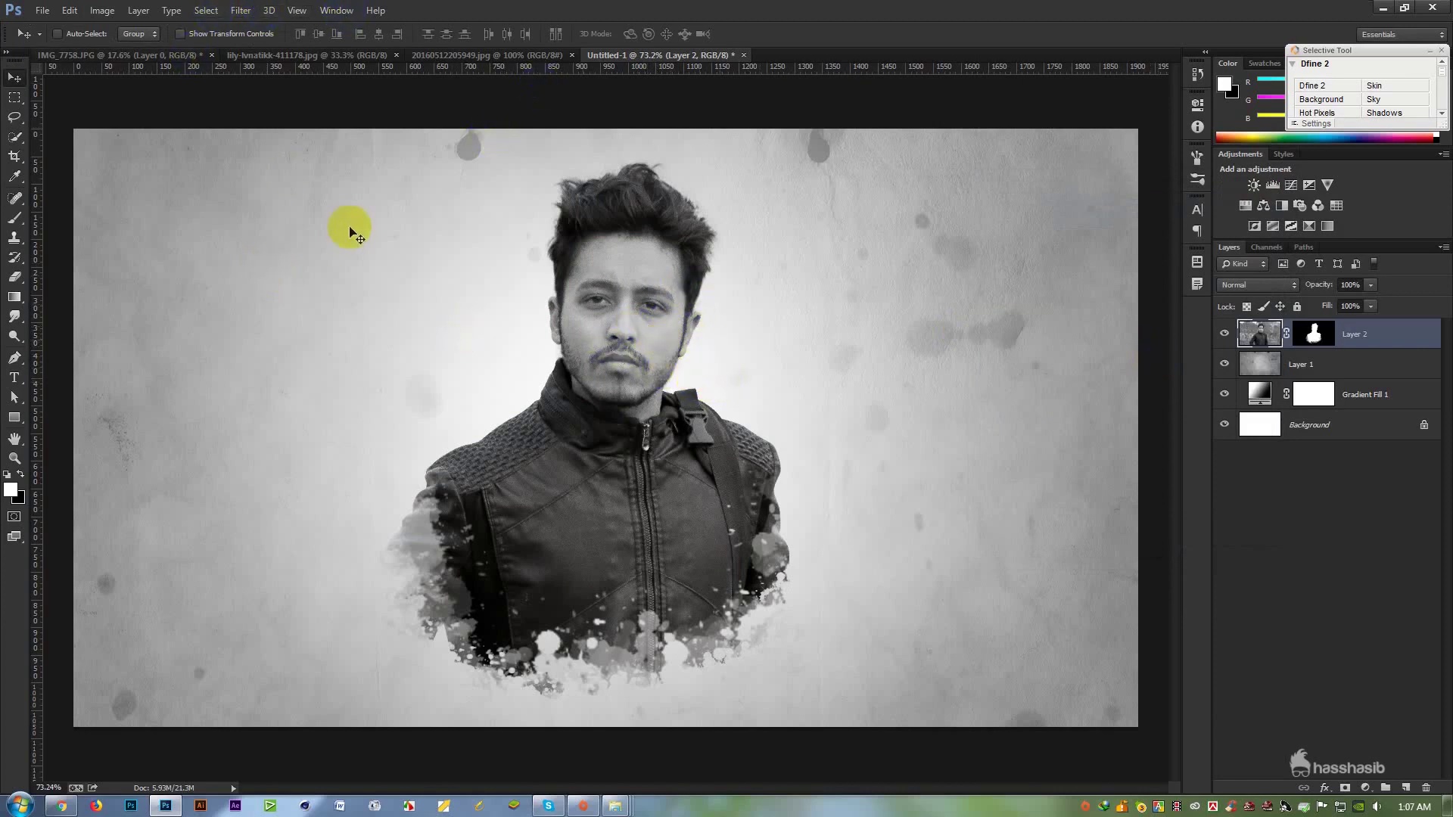
Open the Filter Gallery for the man's layer and preview artistic effects such as Cutout, Poster Edges, Dry Brush and Watercolor.
{"action": "left_click", "coordinate": [269, 12]}
{"action": "mouse_move", "coordinate": [242, 14]}
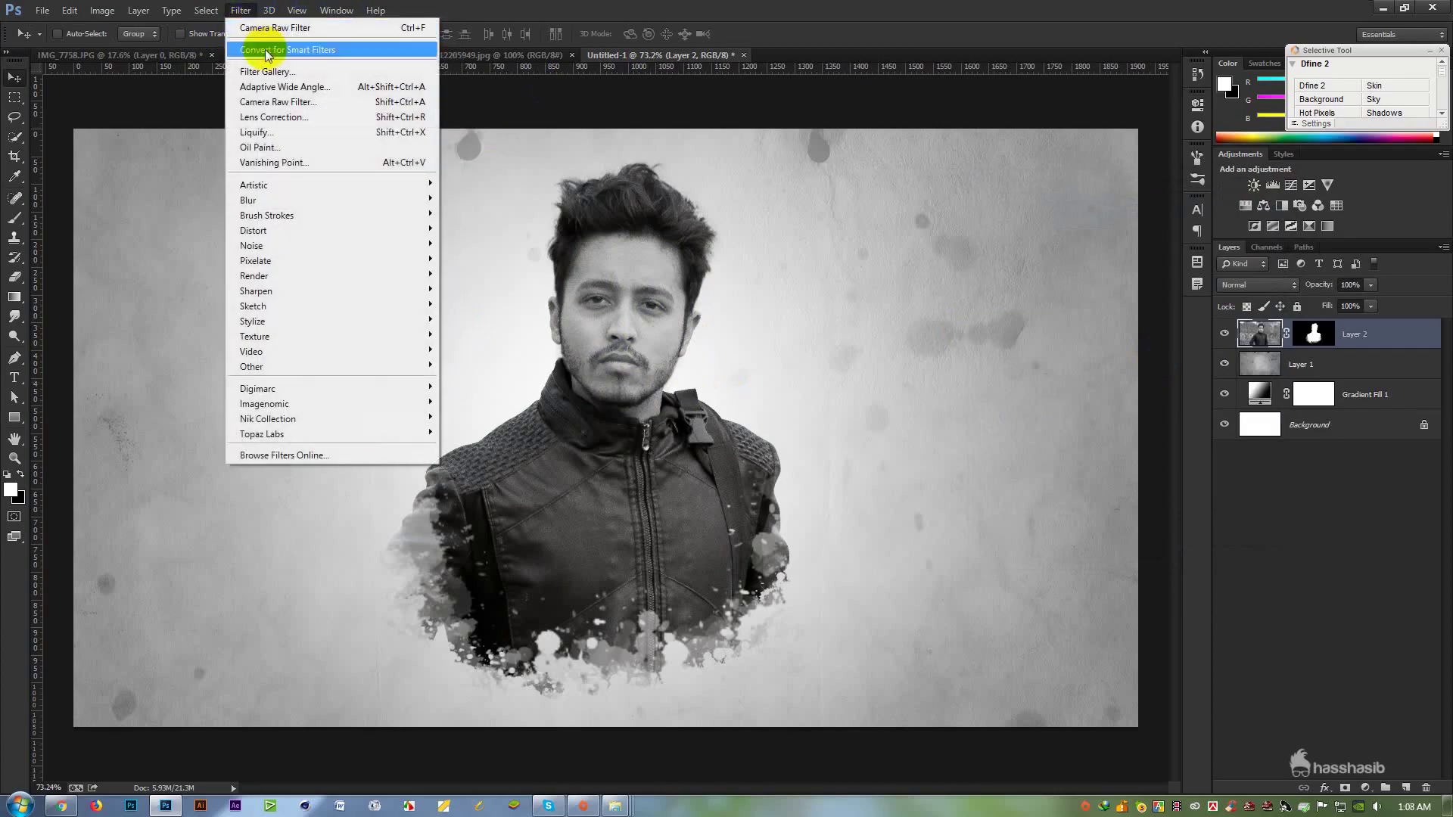
{"action": "left_click", "coordinate": [272, 71]}
{"action": "left_click_drag", "start_coordinate": [917, 323], "coordinate": [590, 151]}
{"action": "left_click", "coordinate": [1129, 68]}
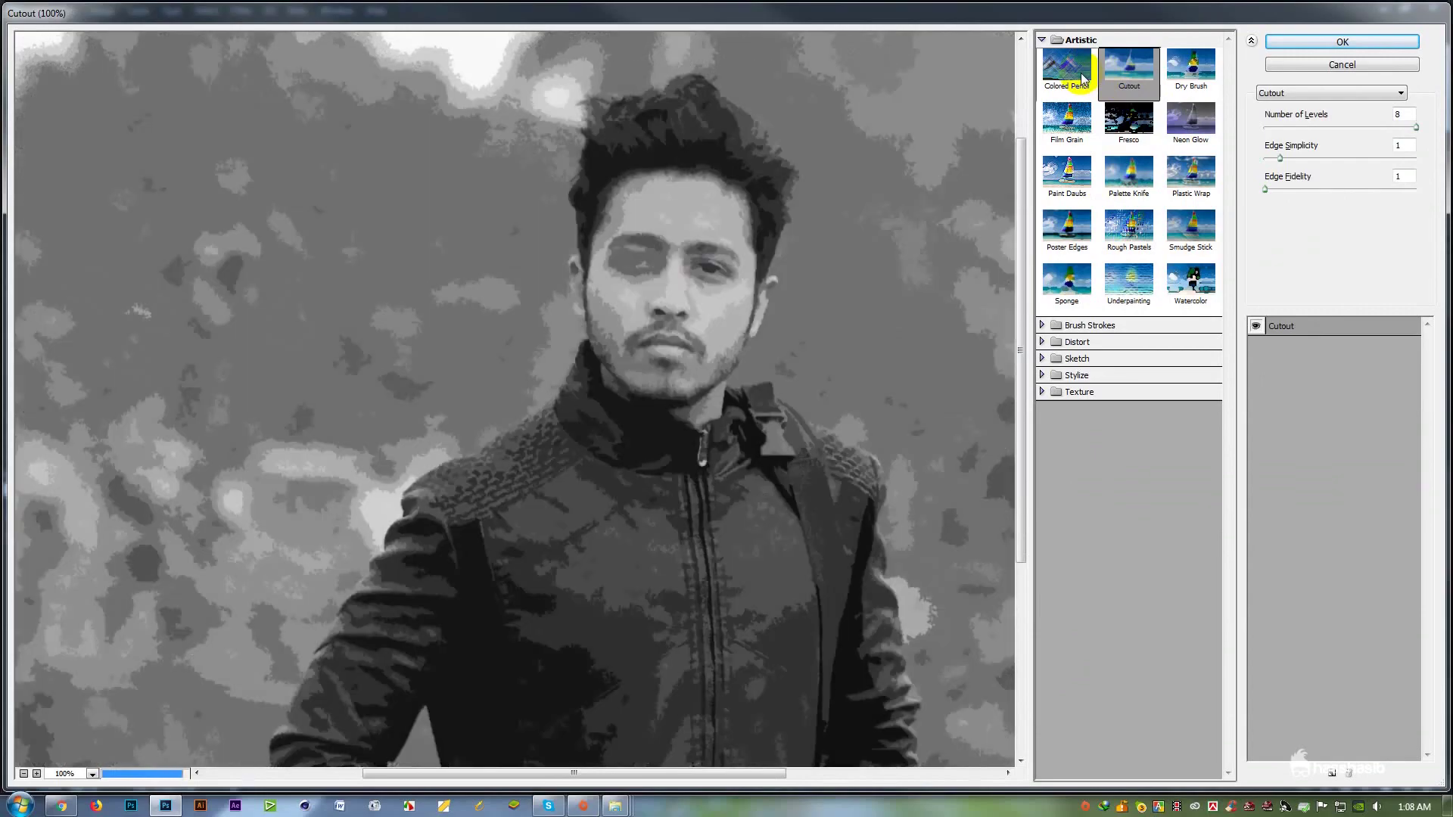
{"action": "left_click", "coordinate": [1127, 119]}
{"action": "left_click", "coordinate": [1064, 231]}
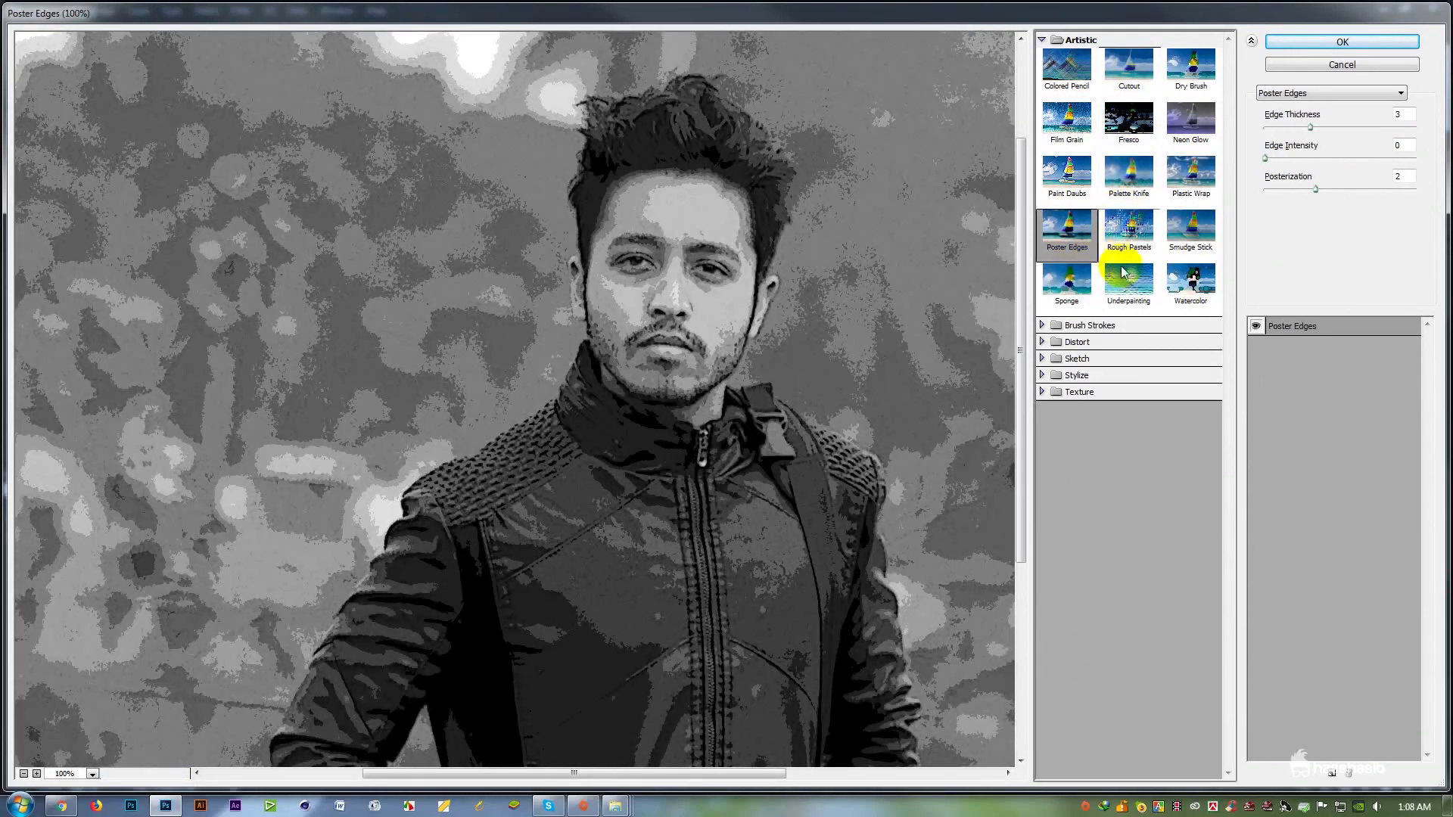
{"action": "left_click", "coordinate": [1123, 271]}
{"action": "left_click", "coordinate": [1185, 76]}
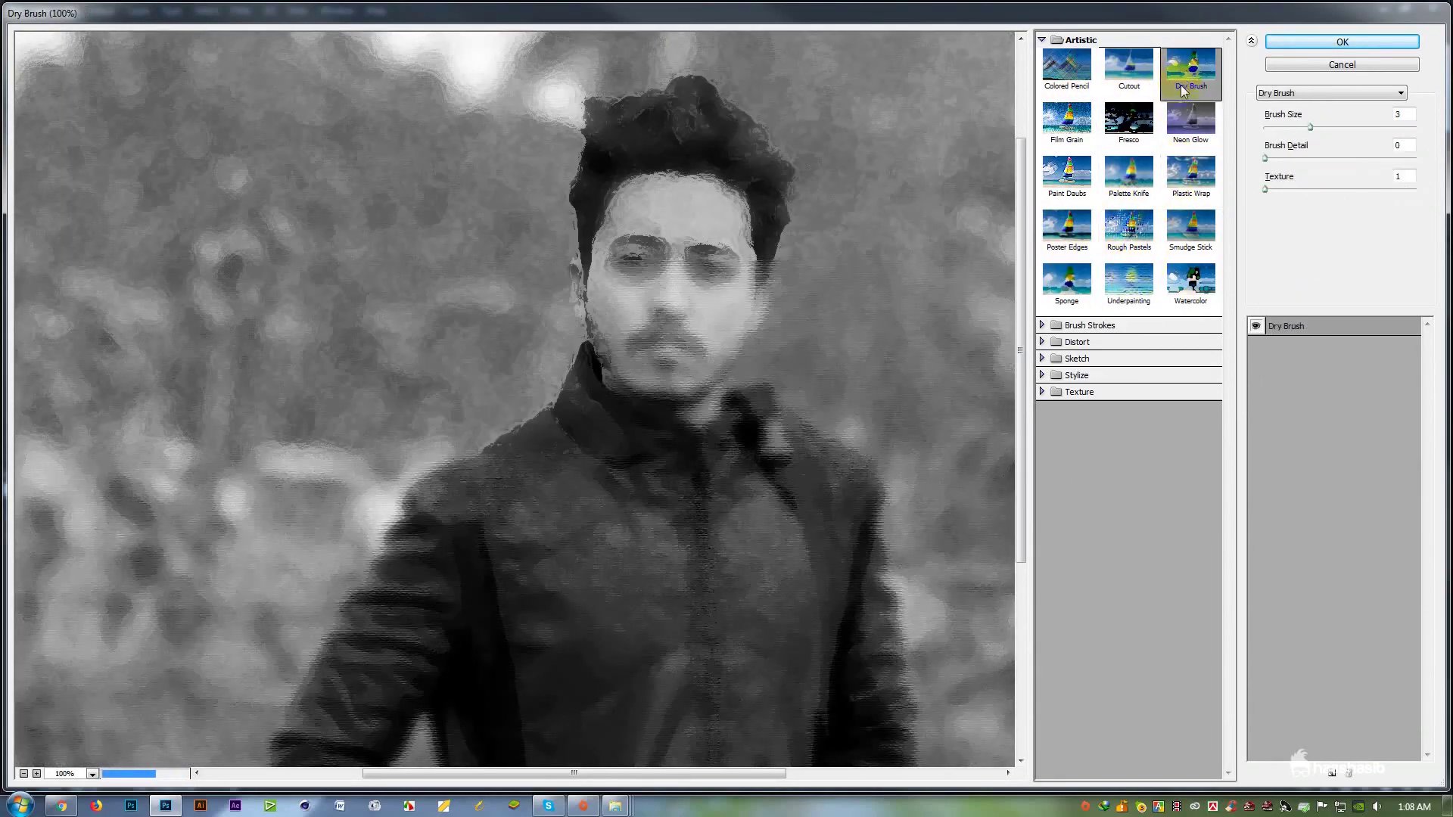
{"action": "left_click", "coordinate": [1191, 282]}
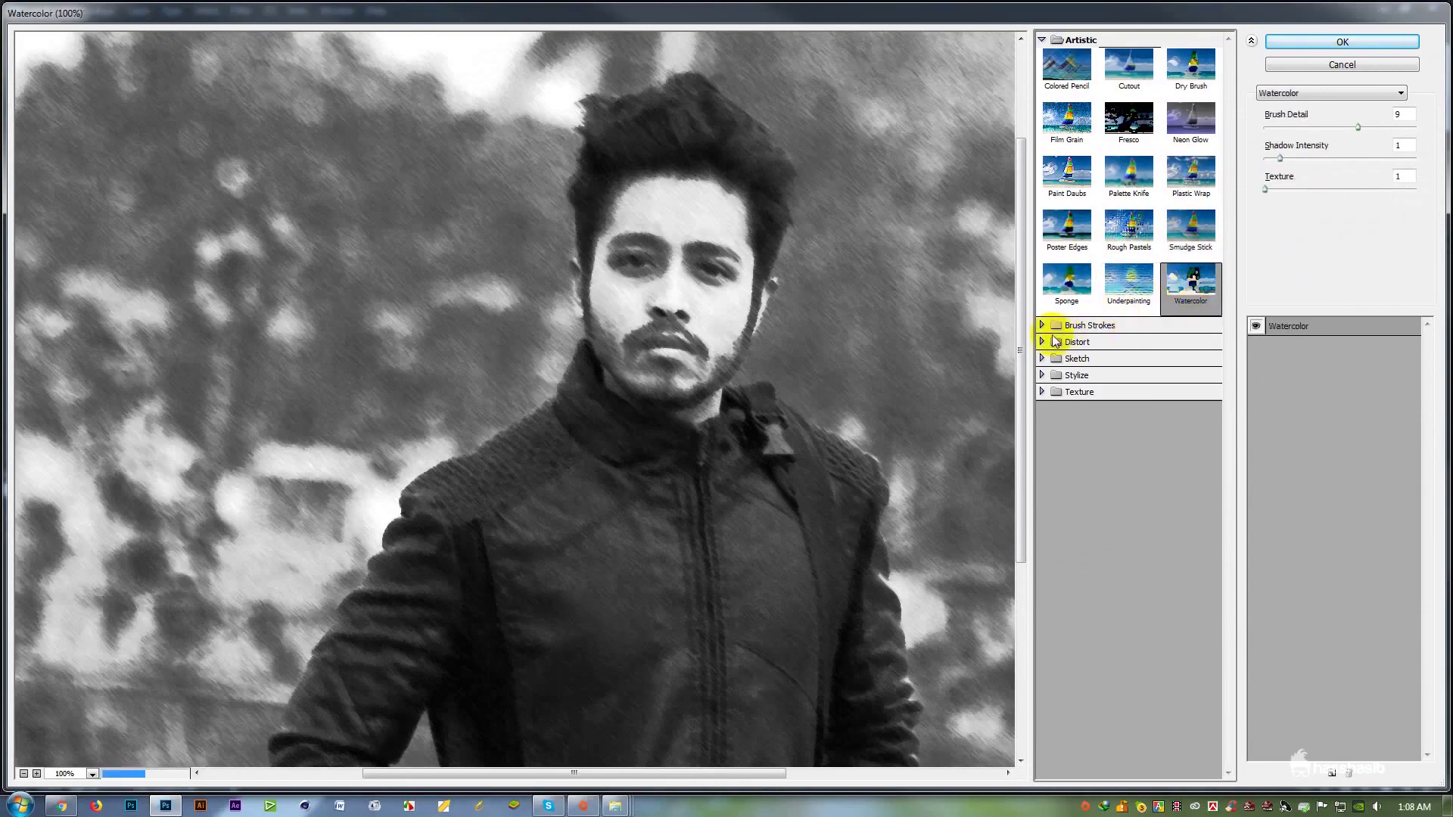
Preview the Brush Strokes effects on the portrait, including Angled Strokes, Crosshatch, Ink Outlines, Dark Strokes, Sprayed Strokes and Sumi-e.
{"action": "left_click", "coordinate": [1057, 327]}
{"action": "left_click", "coordinate": [1067, 352]}
{"action": "left_click", "coordinate": [1150, 359]}
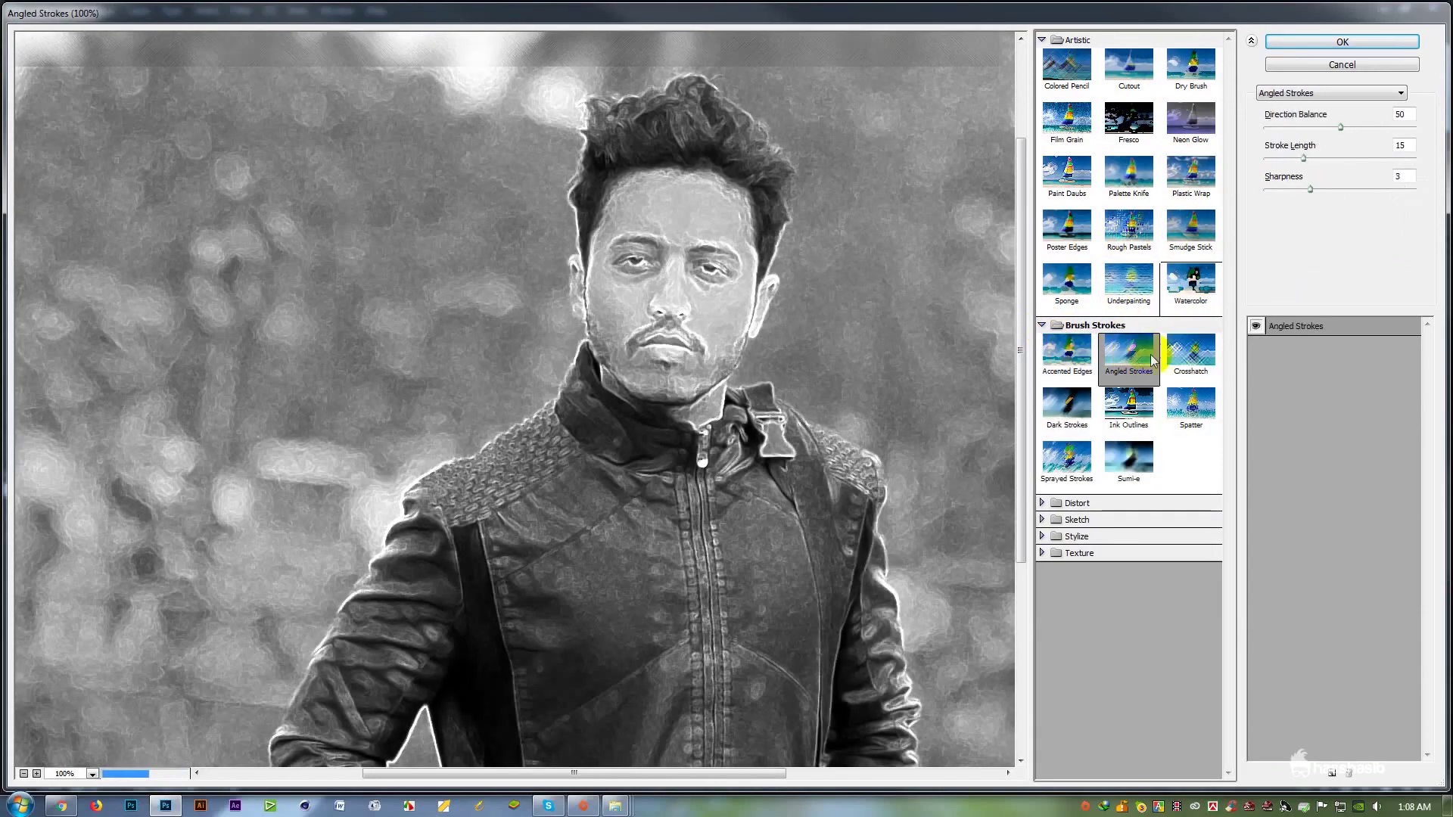
{"action": "left_click", "coordinate": [1188, 354]}
{"action": "left_click", "coordinate": [1128, 404]}
{"action": "left_click", "coordinate": [1075, 412]}
{"action": "left_click", "coordinate": [1067, 456]}
{"action": "left_click", "coordinate": [1125, 457]}
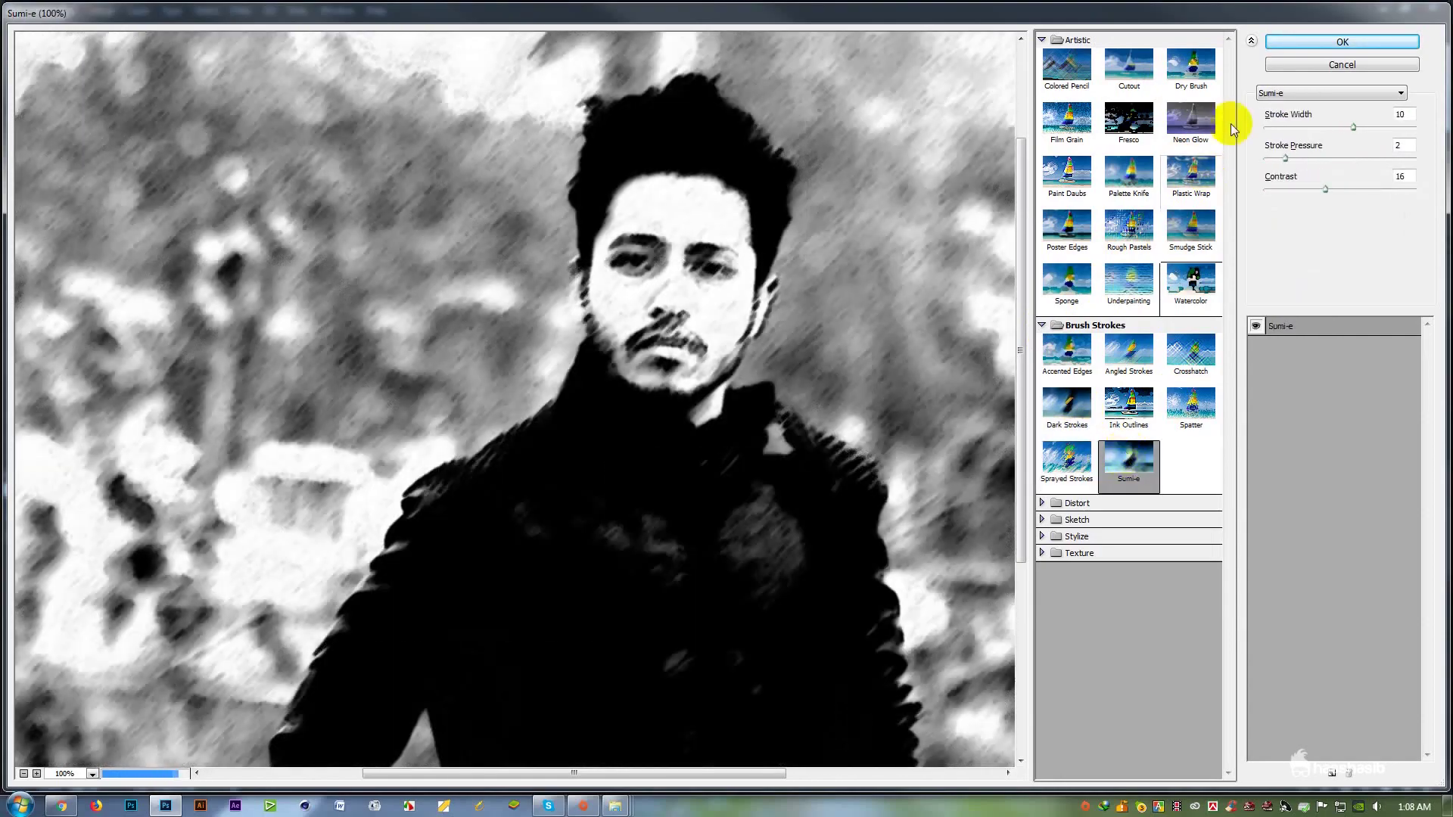
Preview the Distort effects Diffuse Glow, Glass and Ocean Ripple on the portrait.
{"action": "left_click", "coordinate": [1042, 503]}
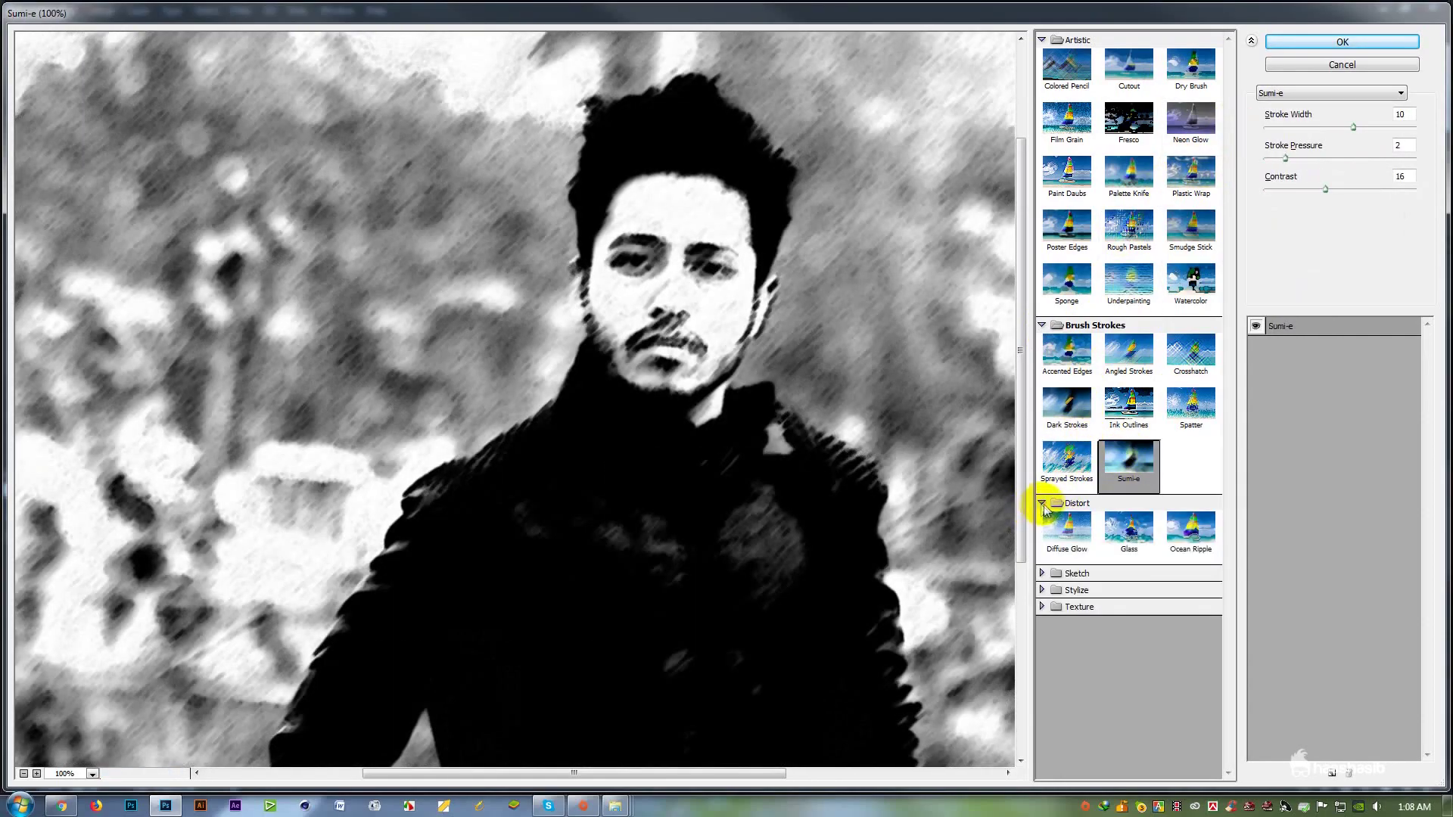
{"action": "left_click", "coordinate": [1067, 530]}
{"action": "left_click", "coordinate": [1128, 530]}
{"action": "left_click", "coordinate": [1191, 530]}
Try the Cutout effect, followed by Dry Brush with brush size 8 and brush detail 2.
{"action": "left_click", "coordinate": [1136, 64]}
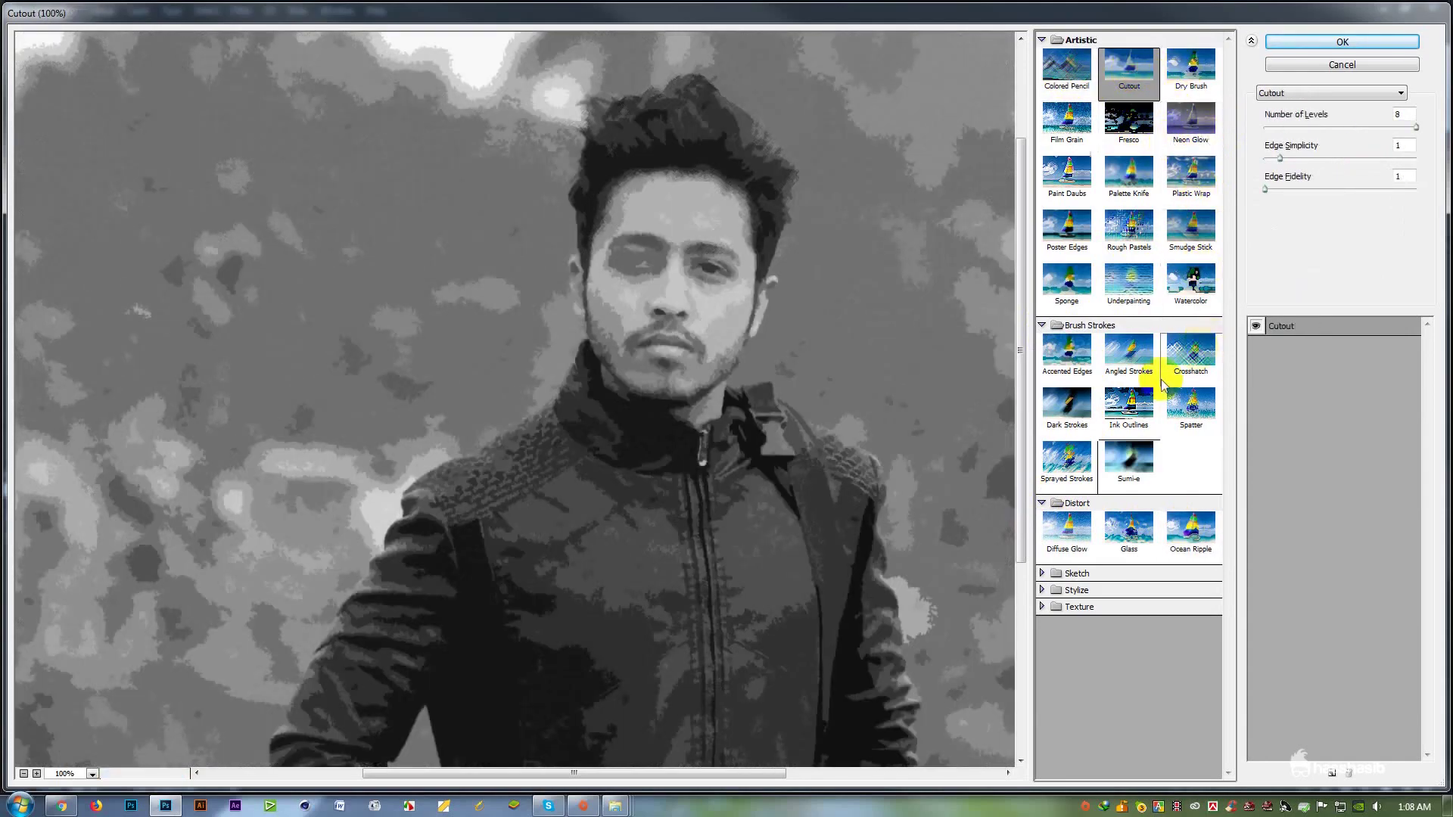
{"action": "left_click", "coordinate": [1190, 66]}
{"action": "mouse_move", "coordinate": [1310, 123]}
{"action": "left_mouse_down"}
{"action": "mouse_move", "coordinate": [1280, 129]}
{"action": "mouse_move", "coordinate": [1378, 127]}
{"action": "left_mouse_up"}
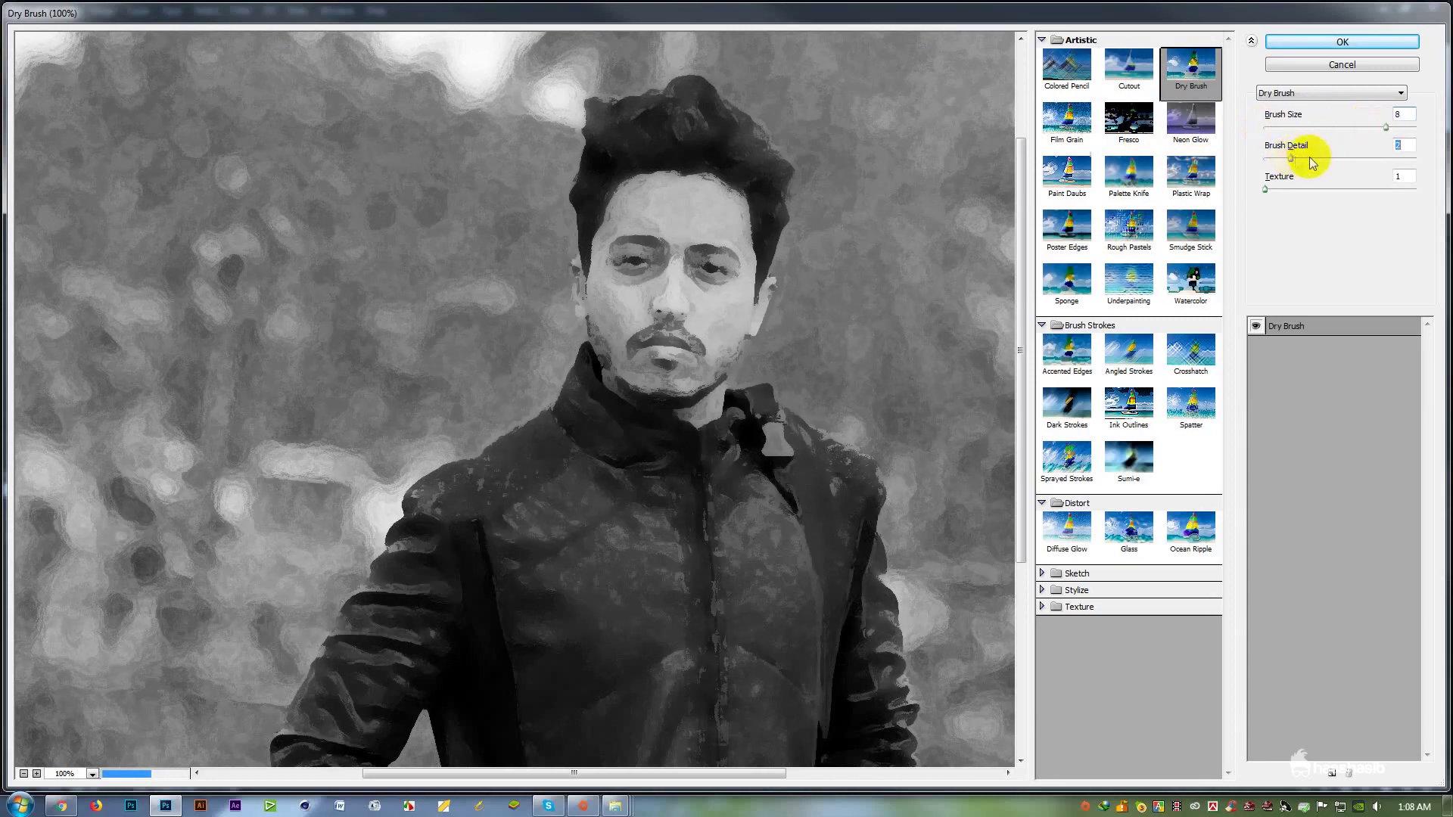
Apply Poster Edges to the man's layer with edge thickness 6, edge intensity 0 and posterization 3.
{"action": "left_click", "coordinate": [1067, 233]}
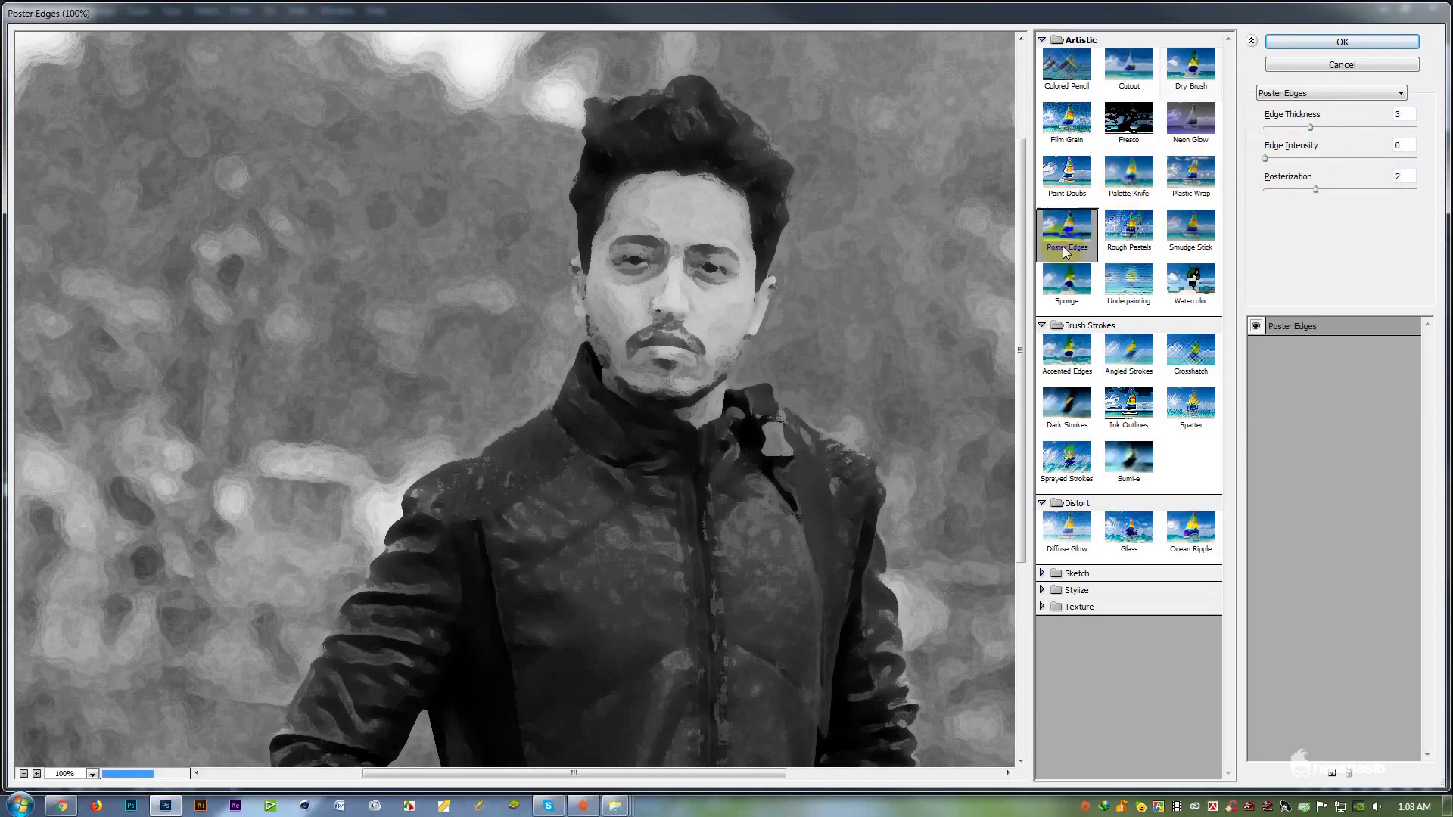
{"action": "left_click_drag", "start_coordinate": [1311, 127], "coordinate": [1354, 127]}
{"action": "mouse_move", "coordinate": [1316, 190]}
{"action": "left_mouse_down"}
{"action": "mouse_move", "coordinate": [1336, 193]}
{"action": "mouse_move", "coordinate": [1301, 187]}
{"action": "mouse_move", "coordinate": [1330, 192]}
{"action": "left_mouse_up"}
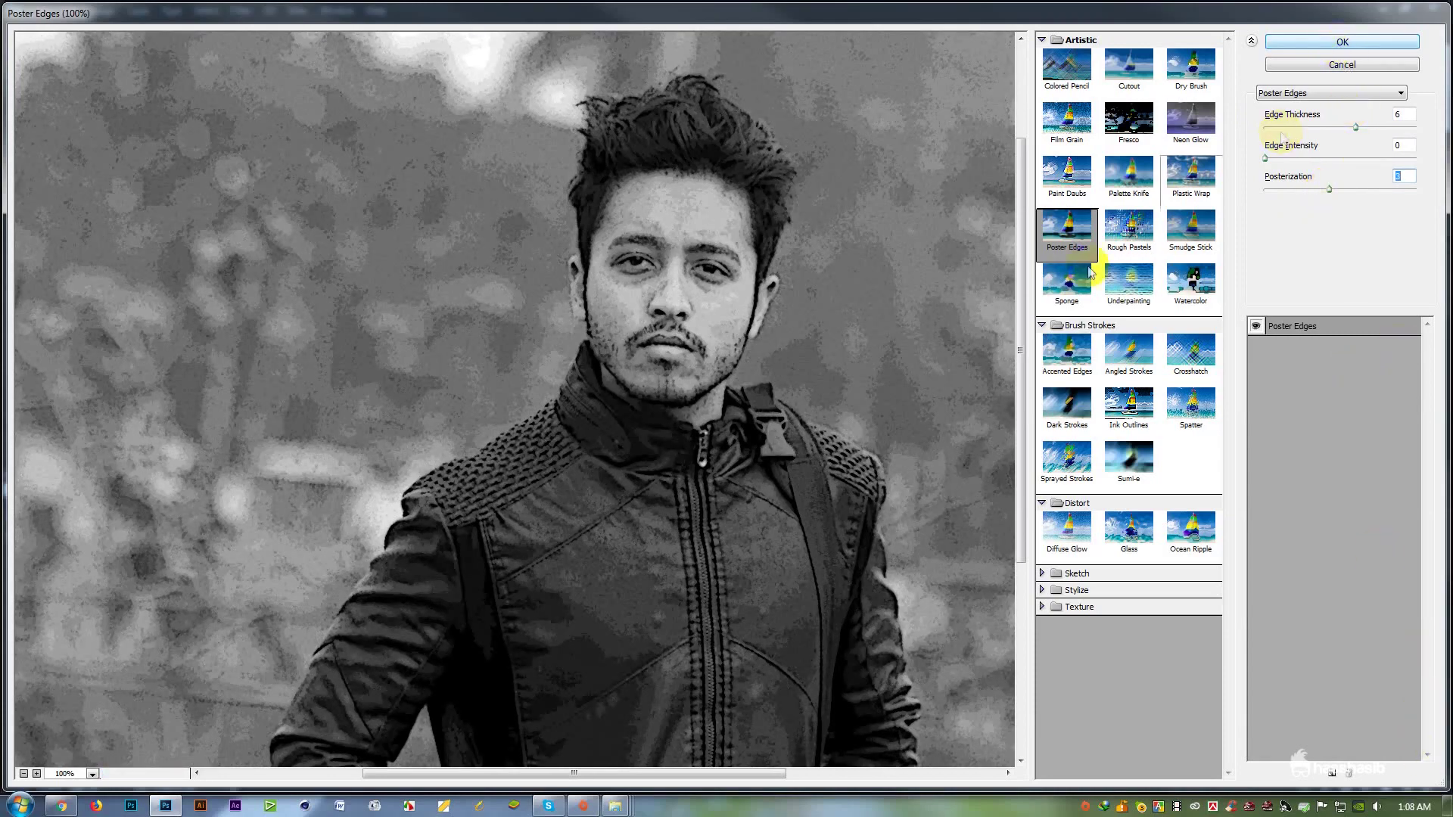
{"action": "left_click", "coordinate": [1317, 40]}
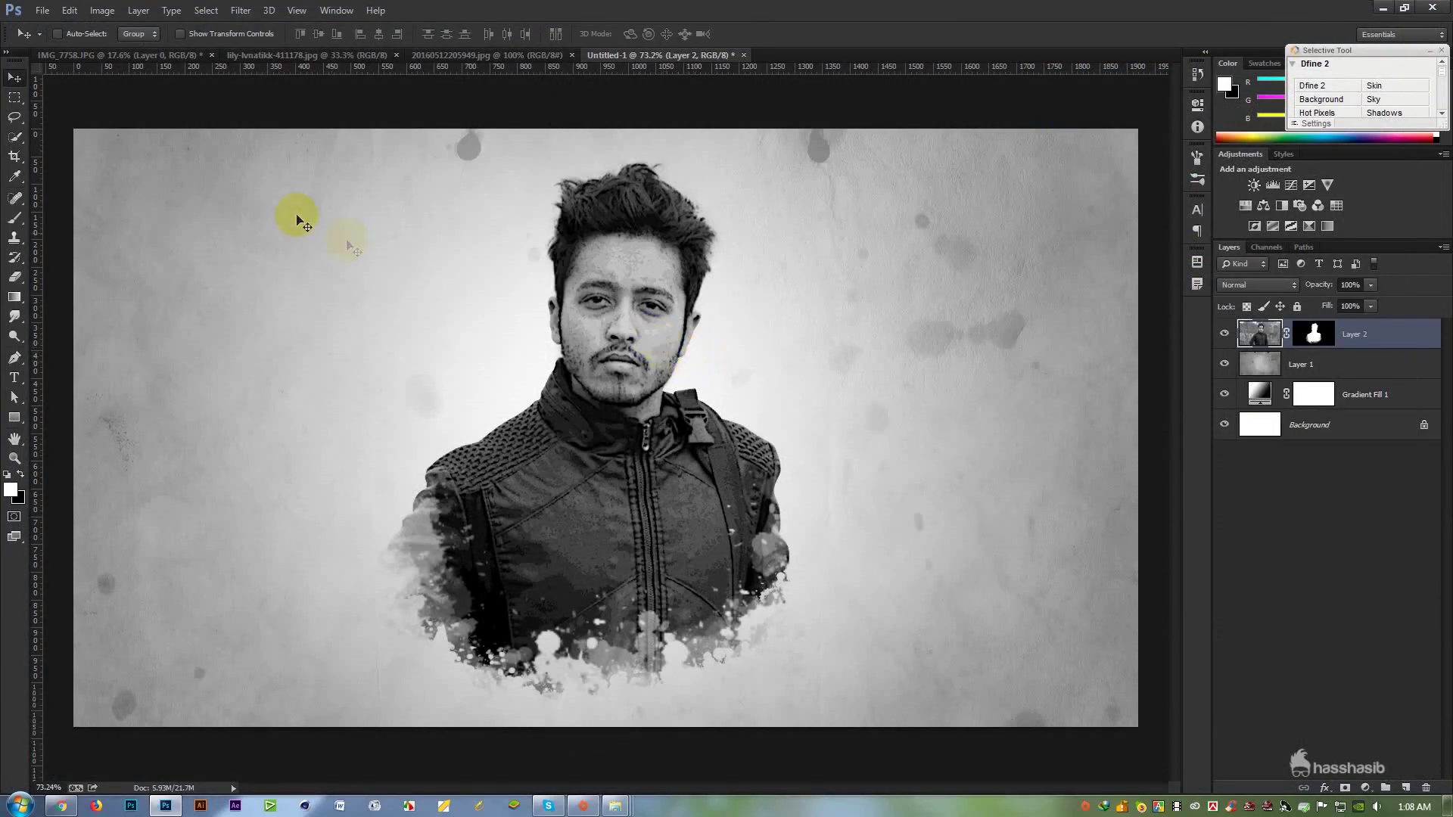
Brighten the man's midtones with Curves, raising input 115 to output 136.
{"action": "left_click", "coordinate": [102, 10]}
{"action": "mouse_move", "coordinate": [121, 45]}
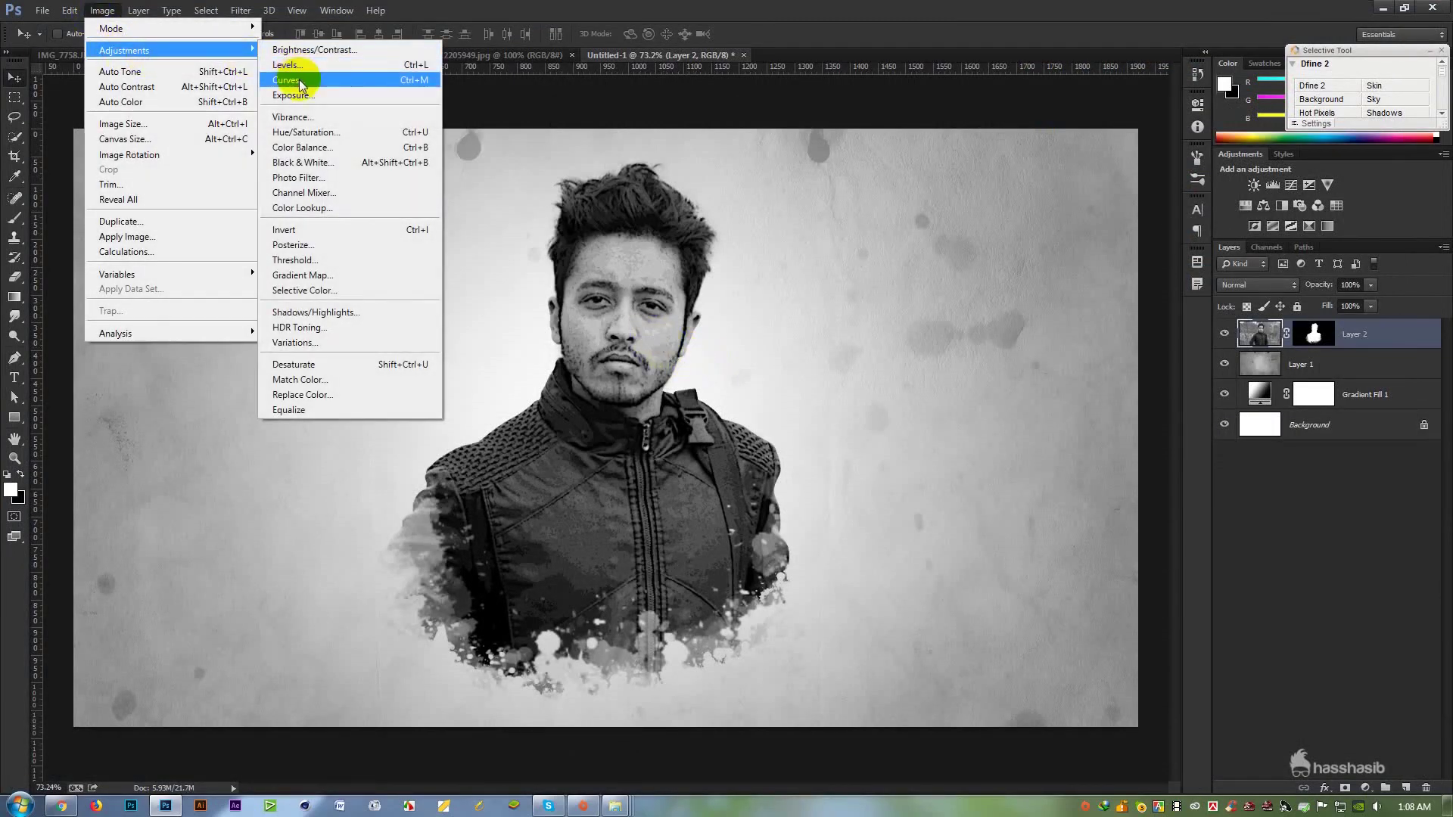
{"action": "left_click", "coordinate": [325, 79]}
{"action": "left_click_drag", "start_coordinate": [1002, 312], "coordinate": [988, 302]}
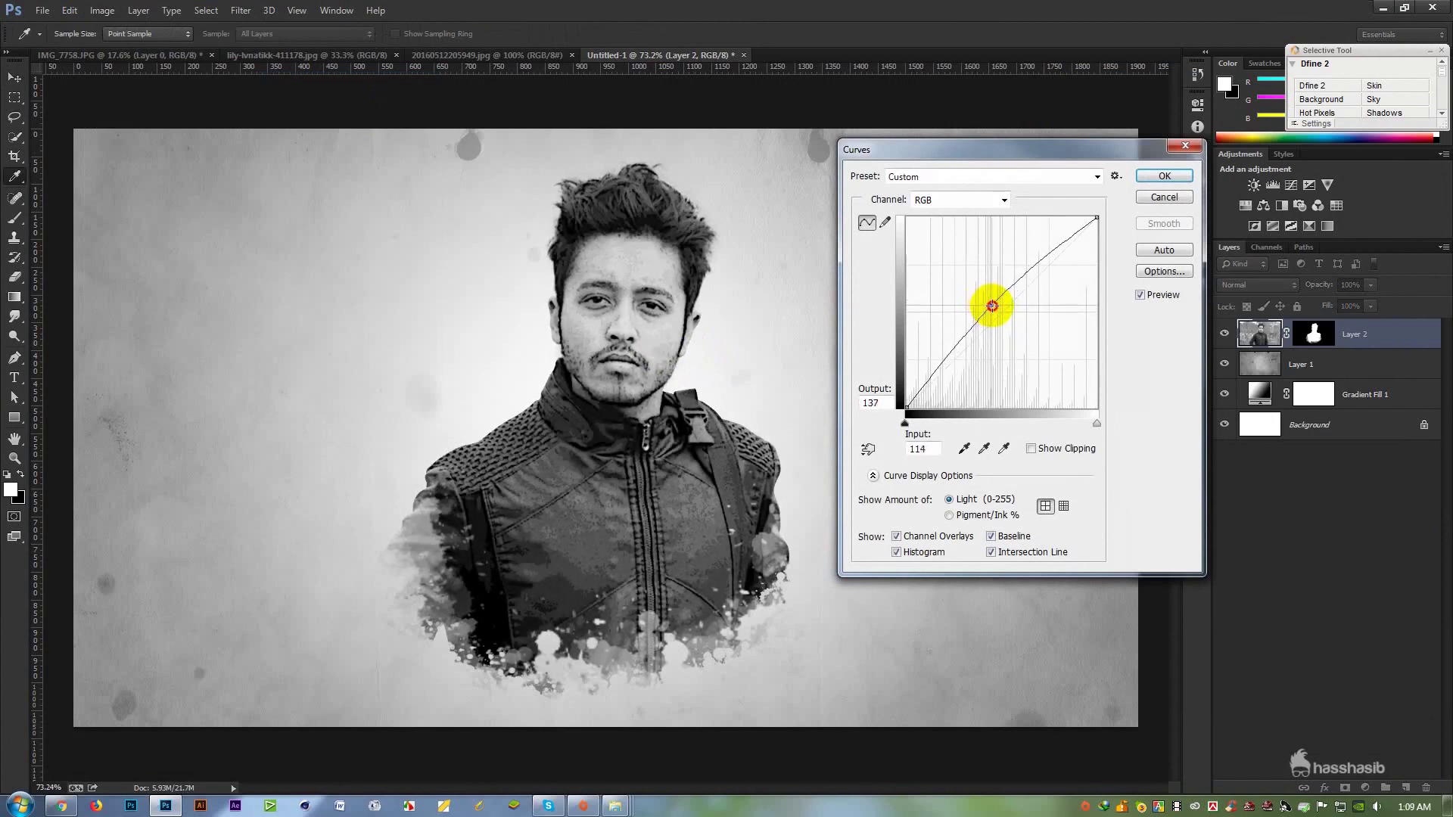
{"action": "left_click", "coordinate": [1163, 176]}
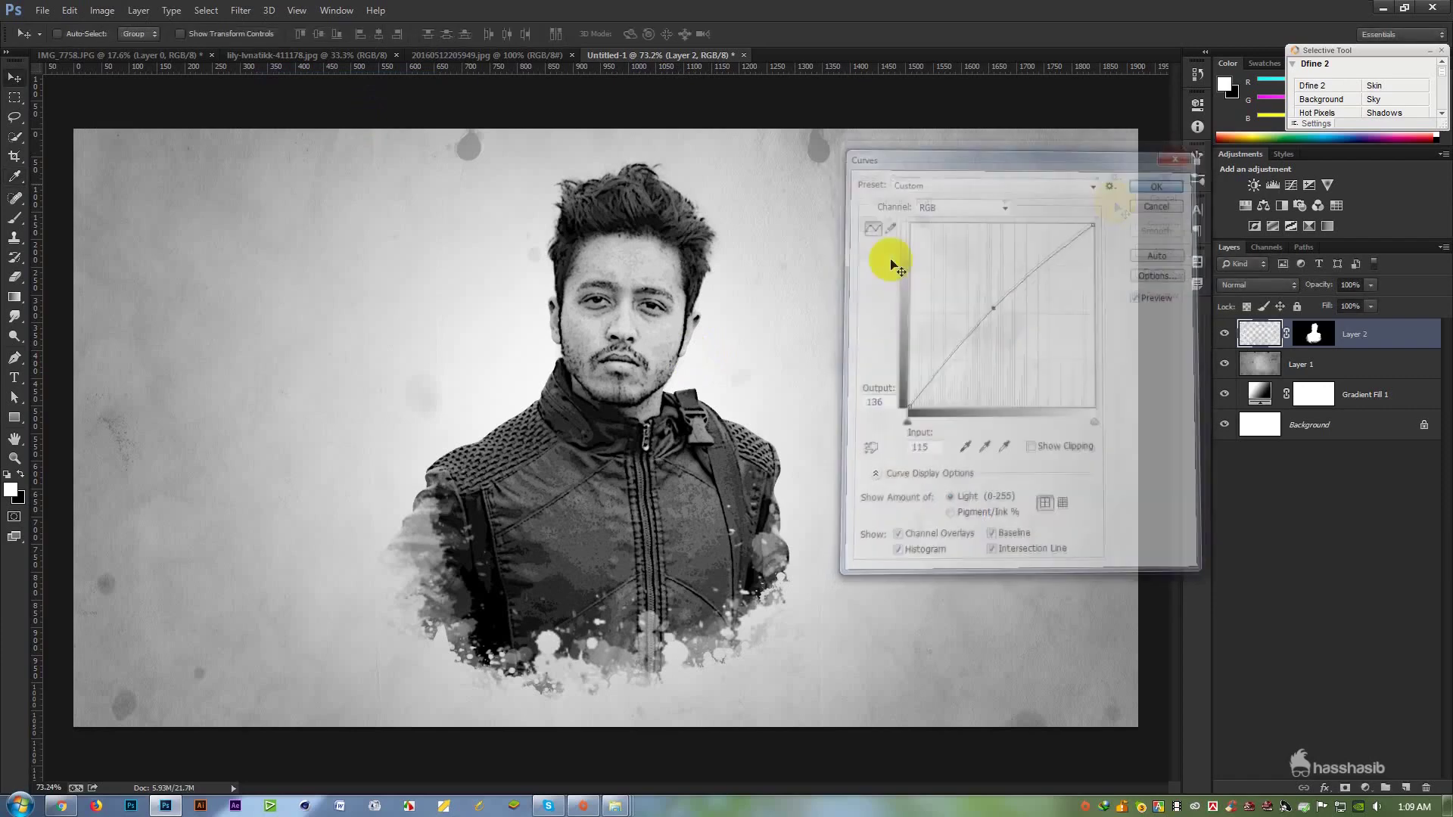
Switch to the street photo document and convert it to black and white.
{"action": "key", "text": "v"}
{"action": "left_click", "coordinate": [173, 58]}
{"action": "left_click", "coordinate": [288, 56]}
{"action": "left_click", "coordinate": [106, 9]}
{"action": "mouse_move", "coordinate": [174, 50]}
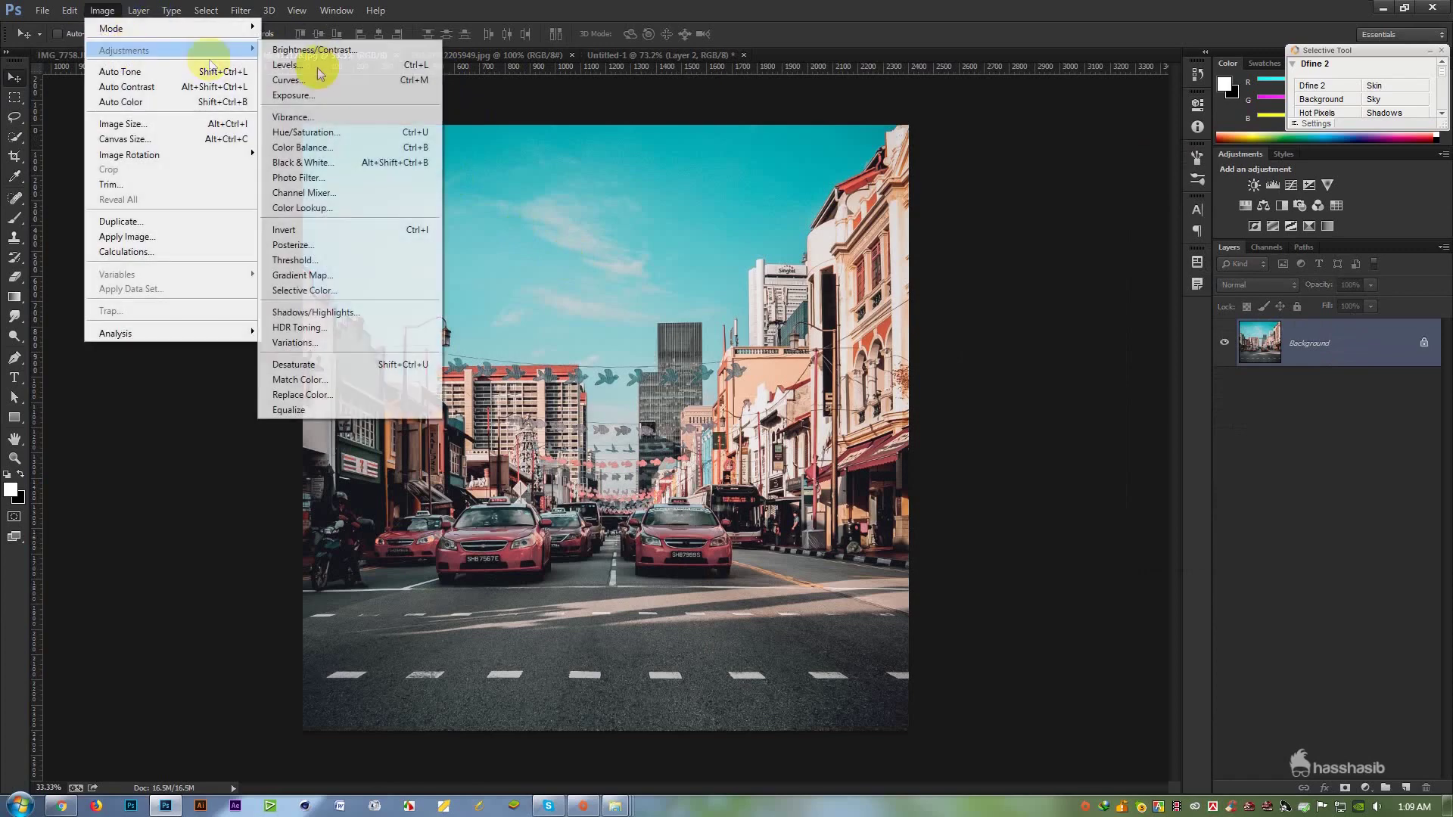
{"action": "left_click", "coordinate": [318, 162]}
{"action": "left_click", "coordinate": [1249, 208]}
Bring the street photo into the composition as a new layer, scale it to 34.04% and centre it over the man's body.
{"action": "key", "text": "v"}
{"action": "left_click_drag", "start_coordinate": [567, 350], "coordinate": [703, 290]}
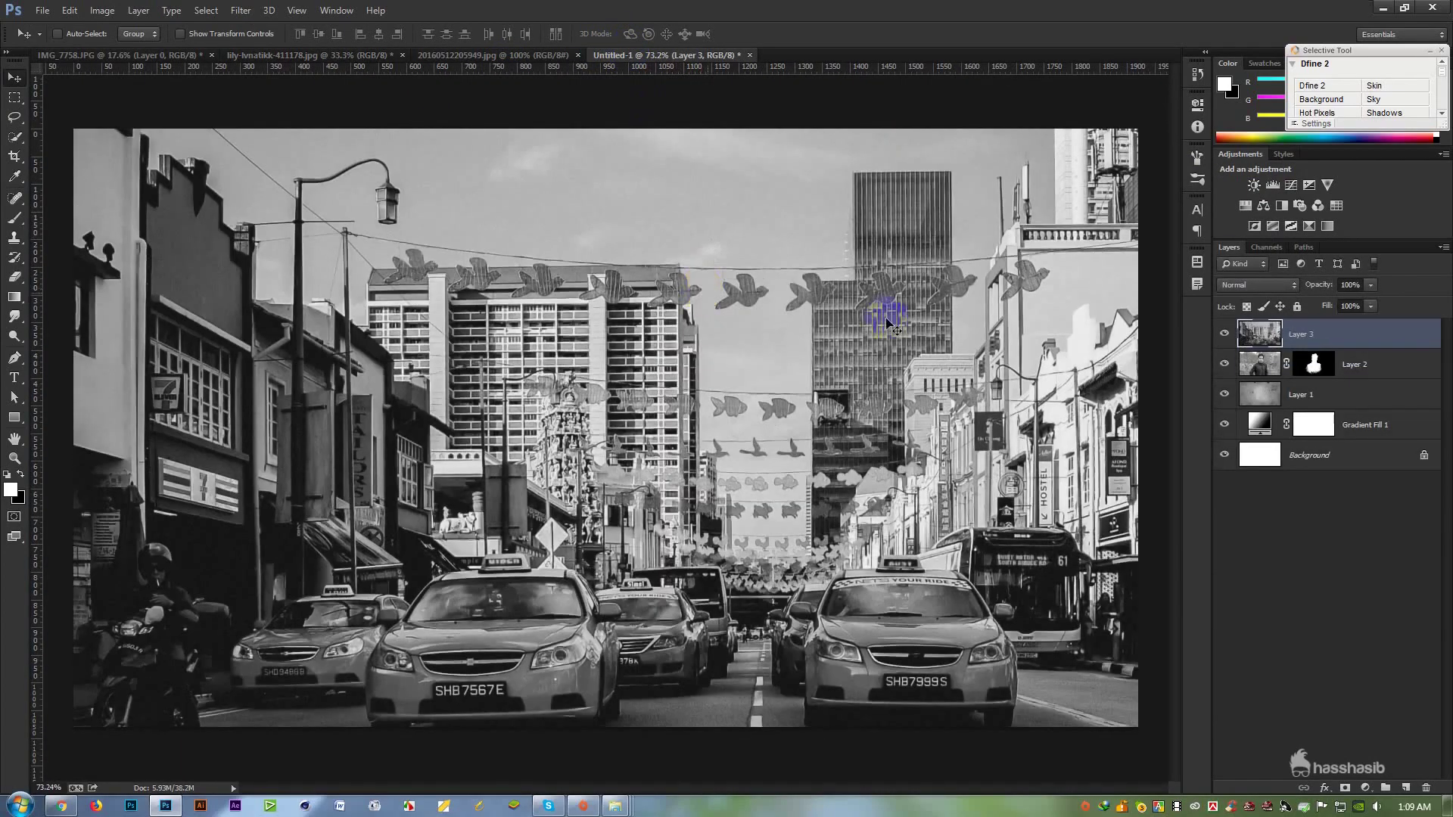
{"action": "key", "text": "ctrl+t"}
{"action": "key", "text": "ctrl+0"}
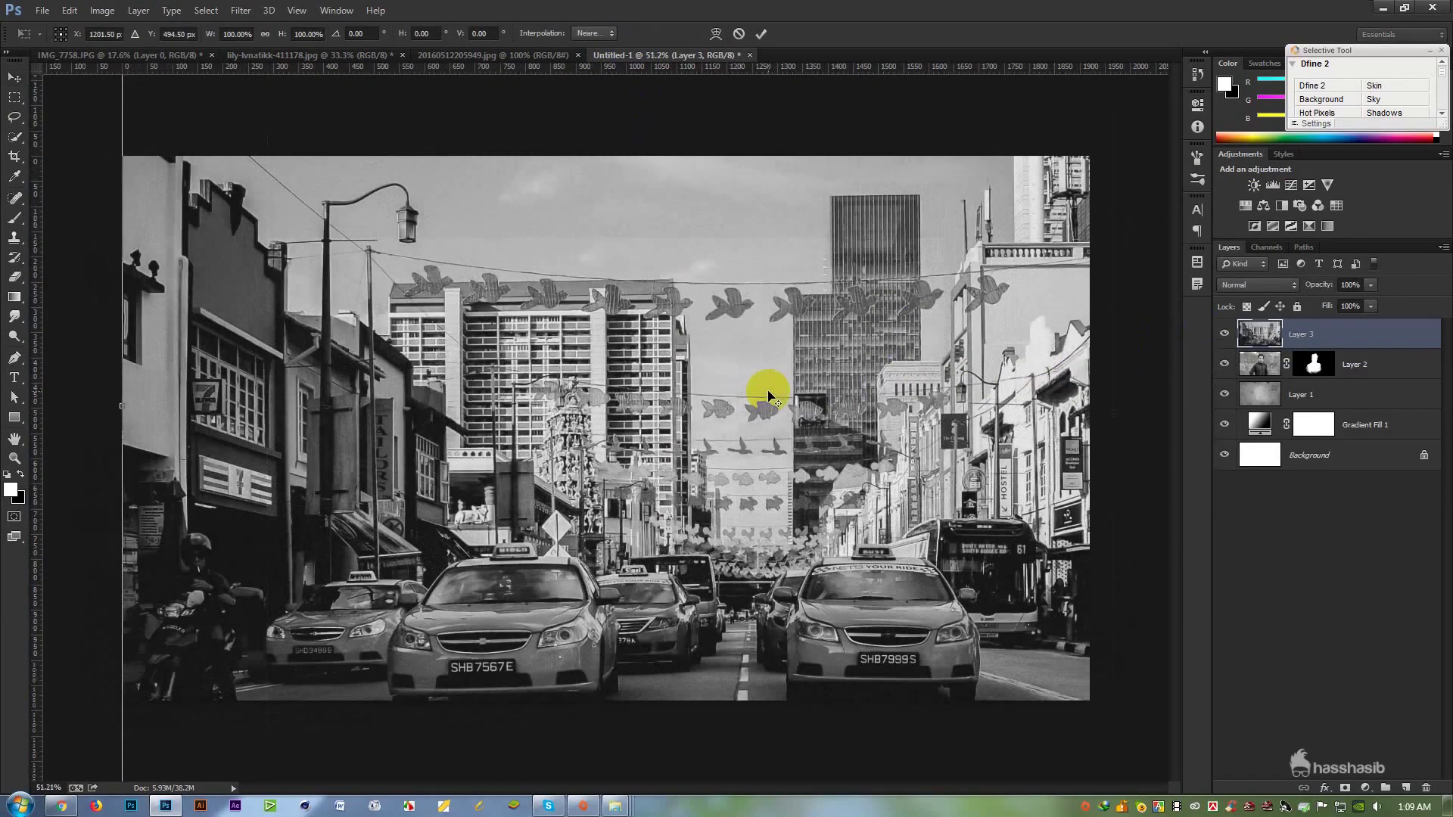
{"action": "left_click_drag", "start_coordinate": [955, 125], "coordinate": [763, 318]}
{"action": "left_click_drag", "start_coordinate": [735, 378], "coordinate": [674, 429]}
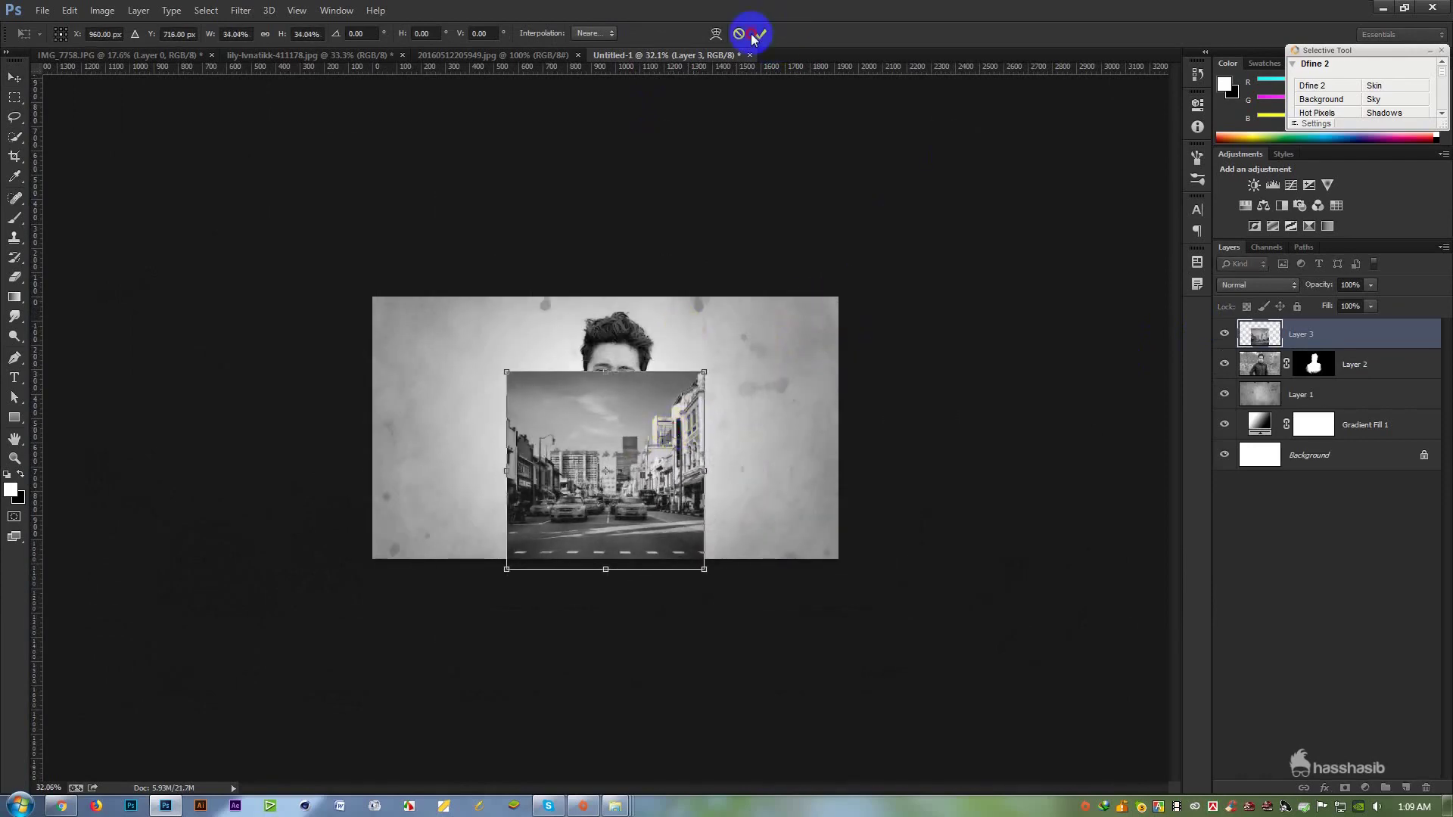
{"action": "left_click", "coordinate": [760, 33]}
{"action": "key", "text": "ctrl+0"}
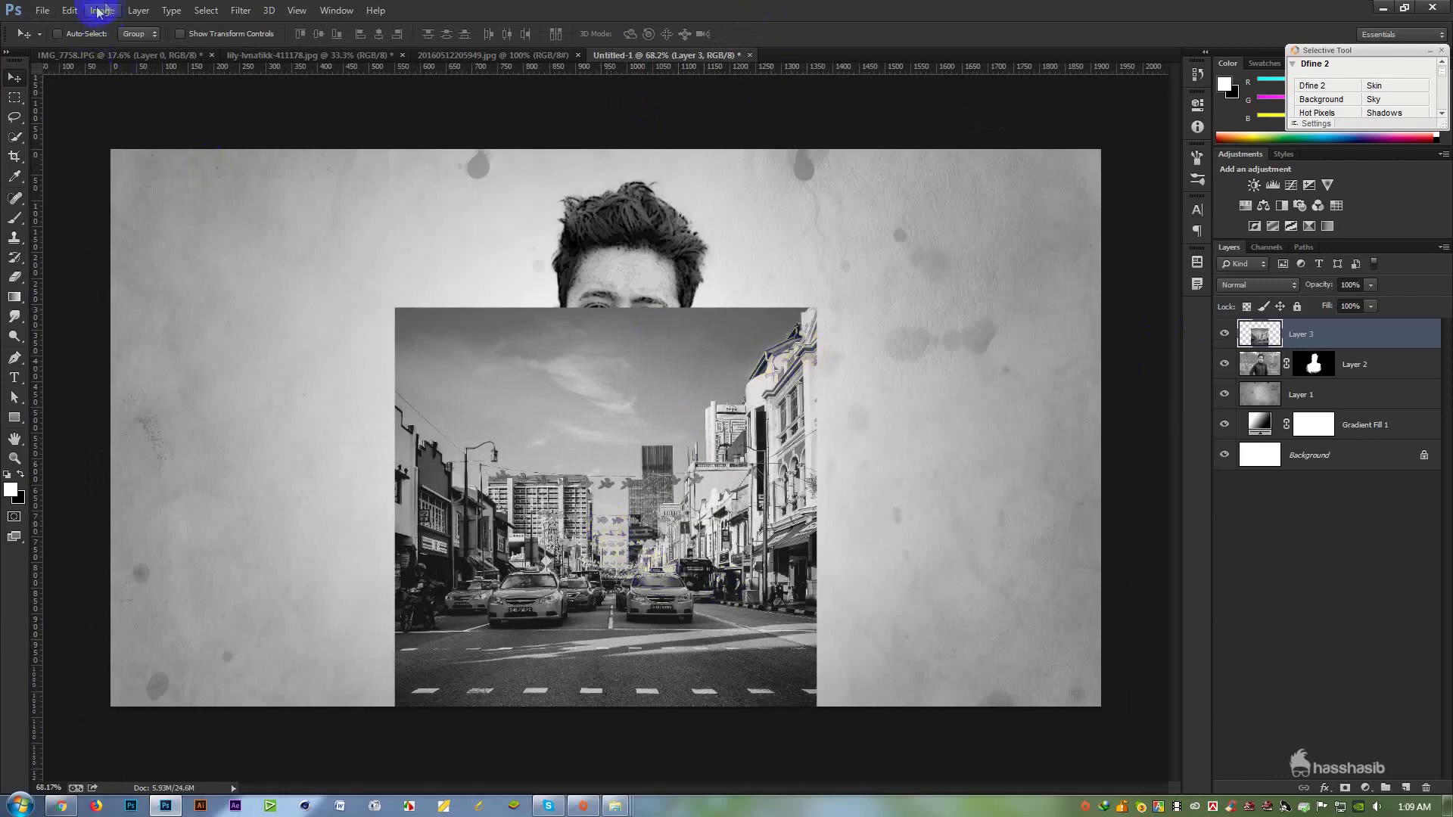
Reapply the last filter to the street photo layer and lighten its shadows by 35% with Shadows/Highlights.
{"action": "left_click", "coordinate": [240, 10]}
{"action": "left_click", "coordinate": [244, 22]}
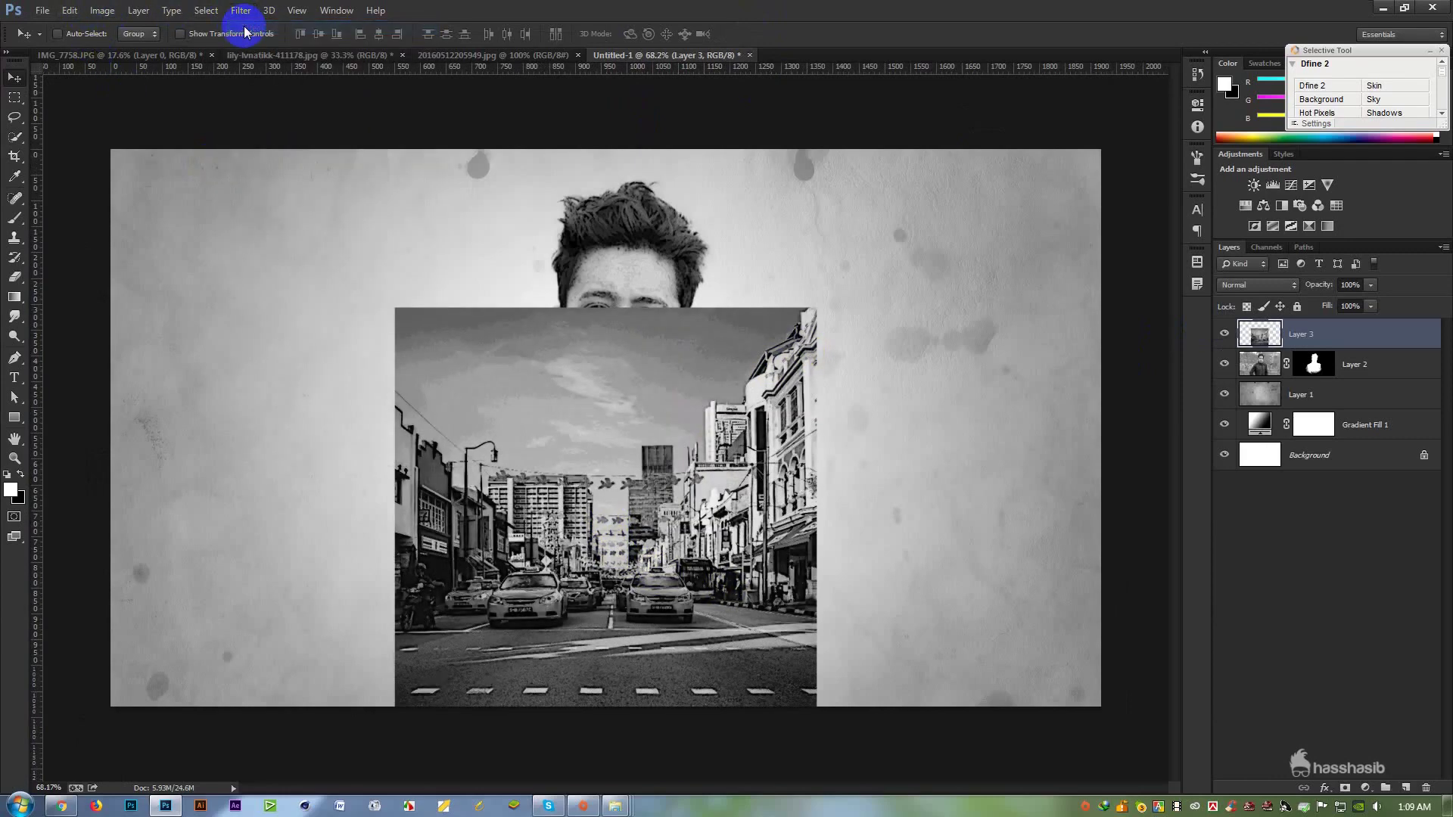
{"action": "left_click", "coordinate": [103, 10]}
{"action": "left_click", "coordinate": [189, 46]}
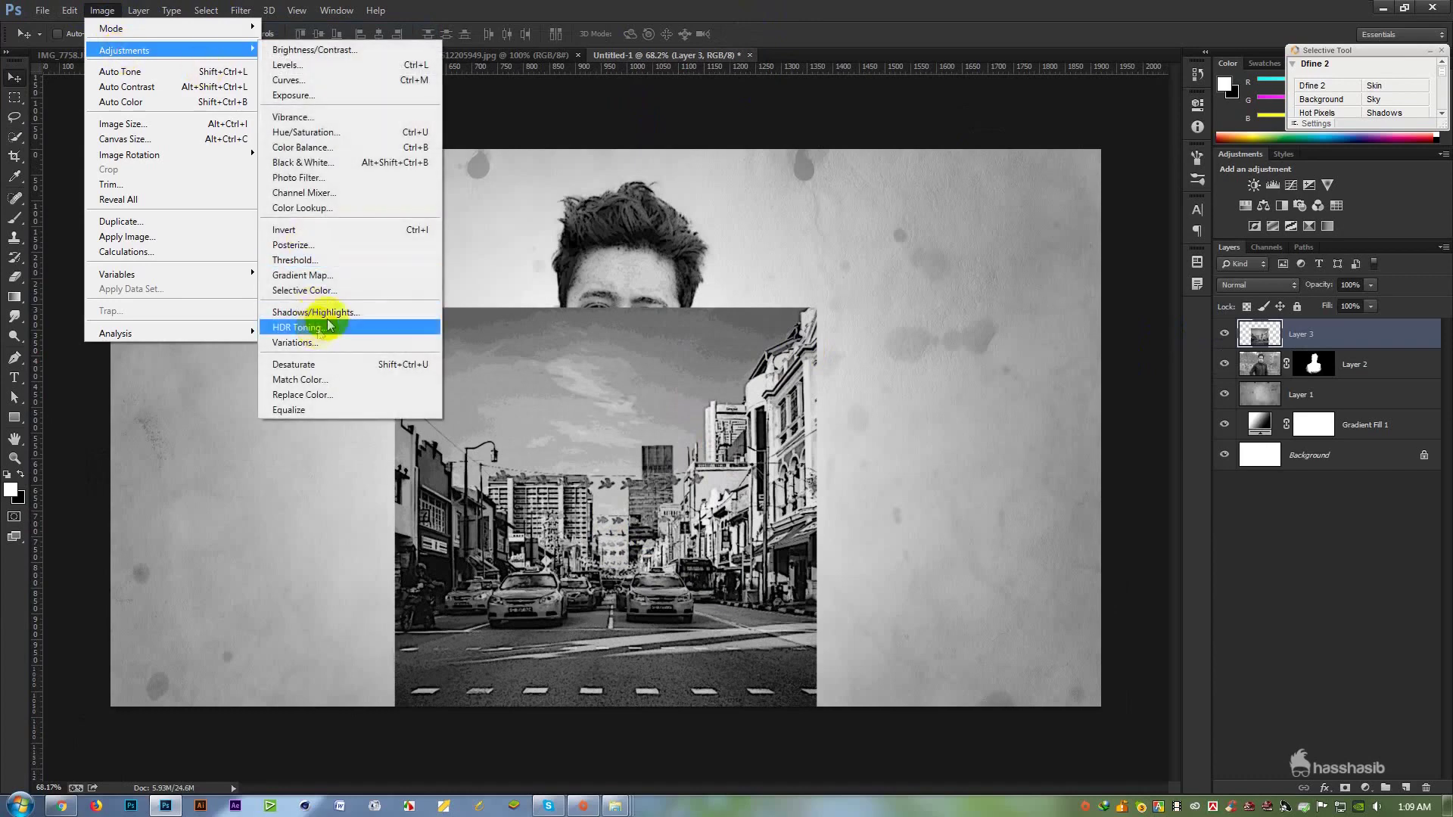
{"action": "left_click", "coordinate": [397, 311]}
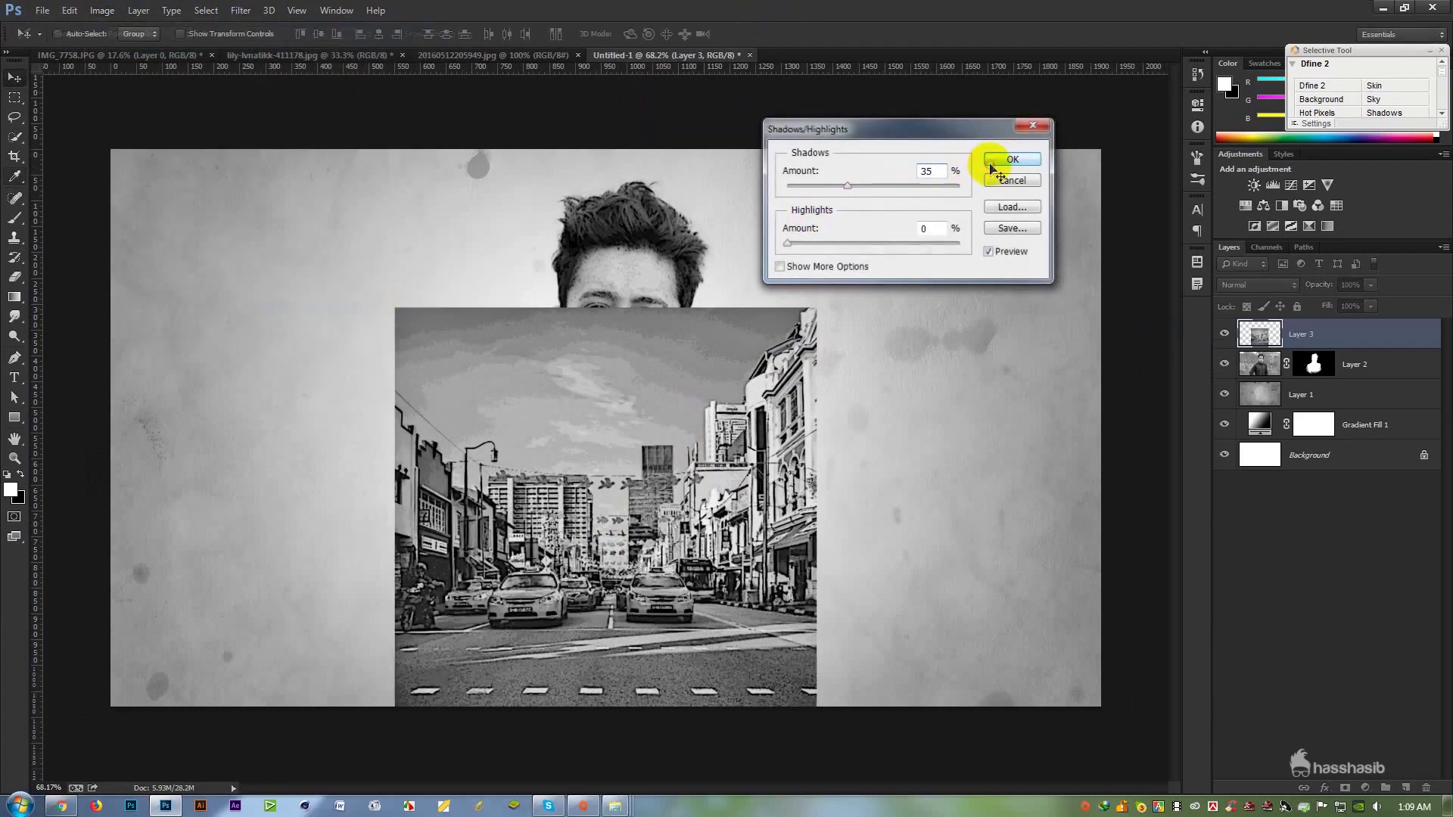
{"action": "left_click", "coordinate": [1009, 160]}
Clip the street photo to the man's layer and reposition it so the cars and buildings fill his lower torso.
{"action": "left_click_drag", "start_coordinate": [671, 445], "coordinate": [658, 441]}
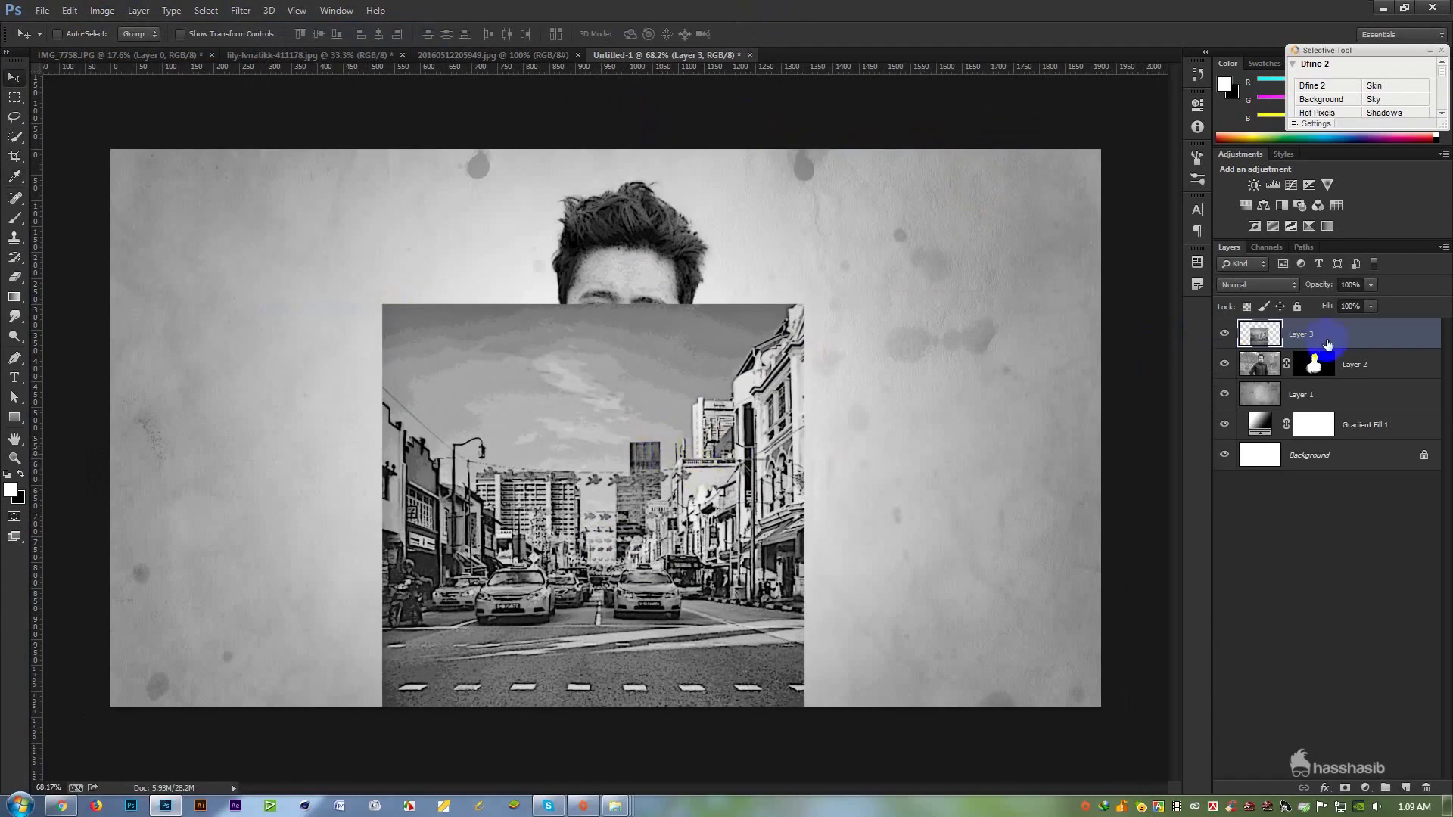
{"action": "right_click", "coordinate": [1358, 340]}
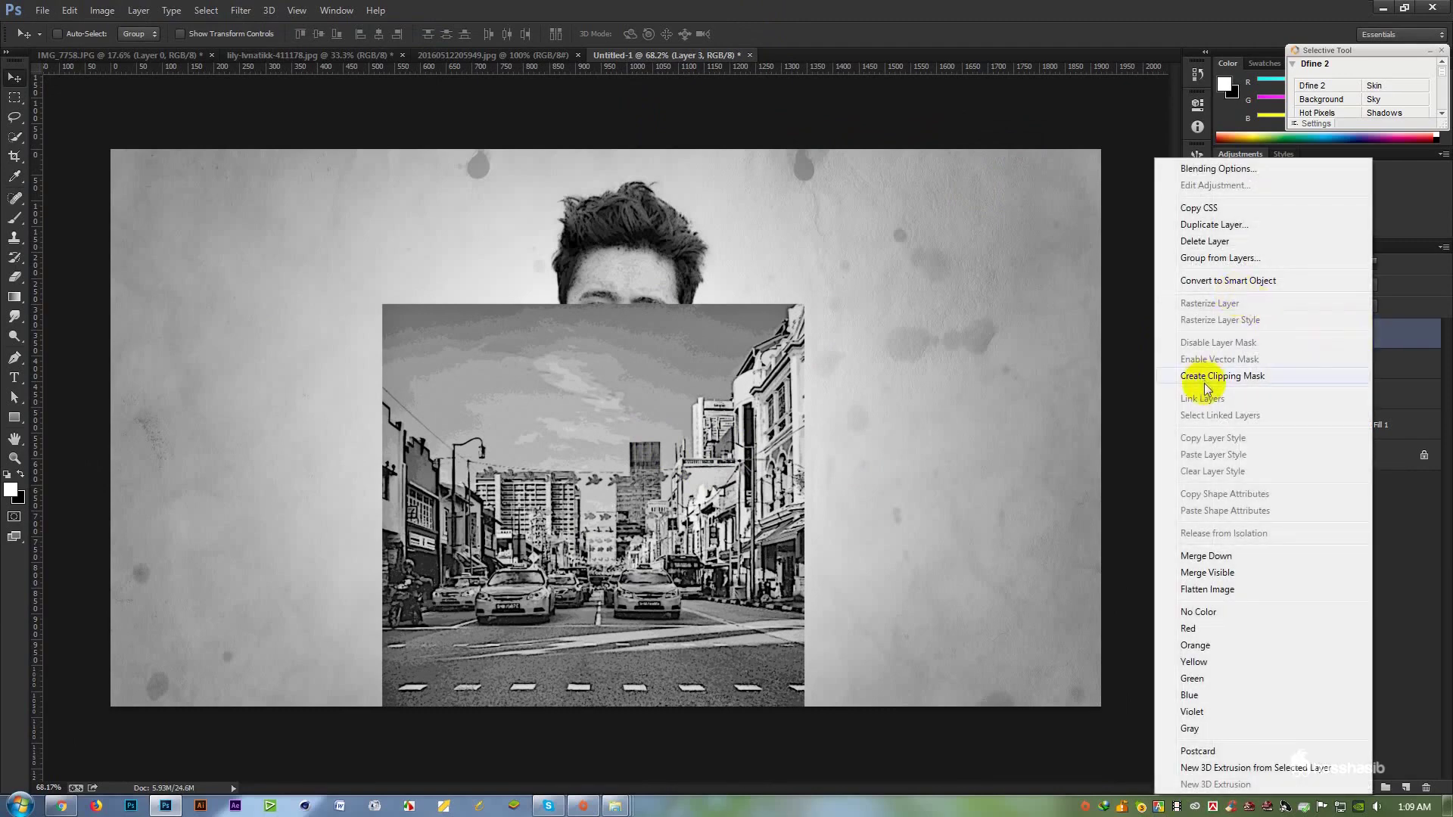
{"action": "left_click", "coordinate": [1216, 376]}
{"action": "left_click_drag", "start_coordinate": [700, 487], "coordinate": [779, 489]}
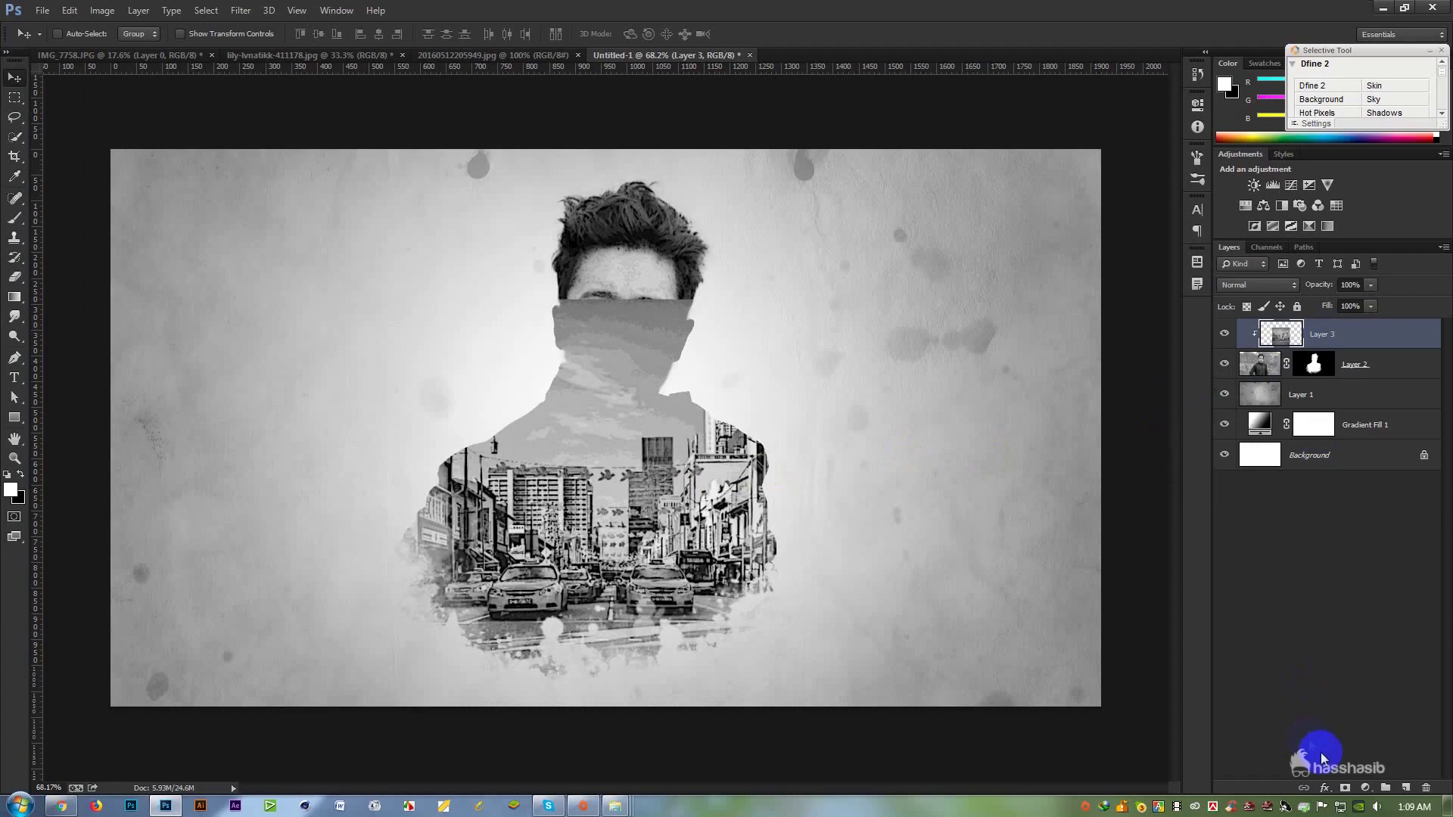
Add a layer mask to the street photo and paint it black at 500 px over the man's face, collar and upper jacket.
{"action": "left_click", "coordinate": [1347, 789]}
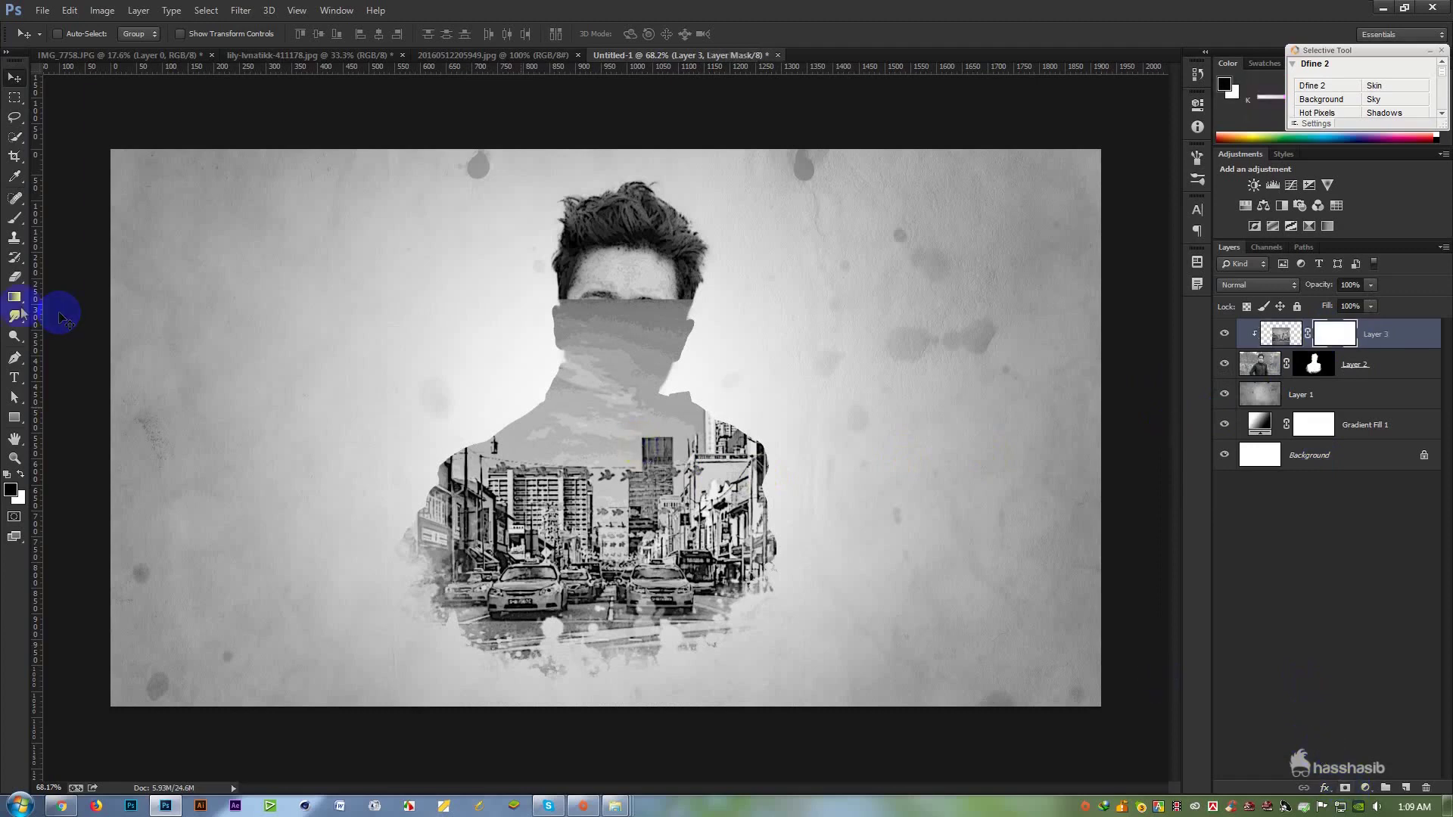
{"action": "left_click", "coordinate": [16, 219]}
{"action": "mouse_move", "coordinate": [560, 364]}
{"action": "left_mouse_down"}
{"action": "mouse_move", "coordinate": [695, 302]}
{"action": "mouse_move", "coordinate": [603, 385]}
{"action": "mouse_move", "coordinate": [593, 417]}
{"action": "mouse_move", "coordinate": [518, 397]}
{"action": "mouse_move", "coordinate": [518, 416]}
{"action": "mouse_move", "coordinate": [684, 416]}
{"action": "mouse_move", "coordinate": [597, 436]}
{"action": "mouse_move", "coordinate": [601, 458]}
{"action": "mouse_move", "coordinate": [523, 439]}
{"action": "mouse_move", "coordinate": [731, 445]}
{"action": "mouse_move", "coordinate": [695, 437]}
{"action": "left_mouse_up"}
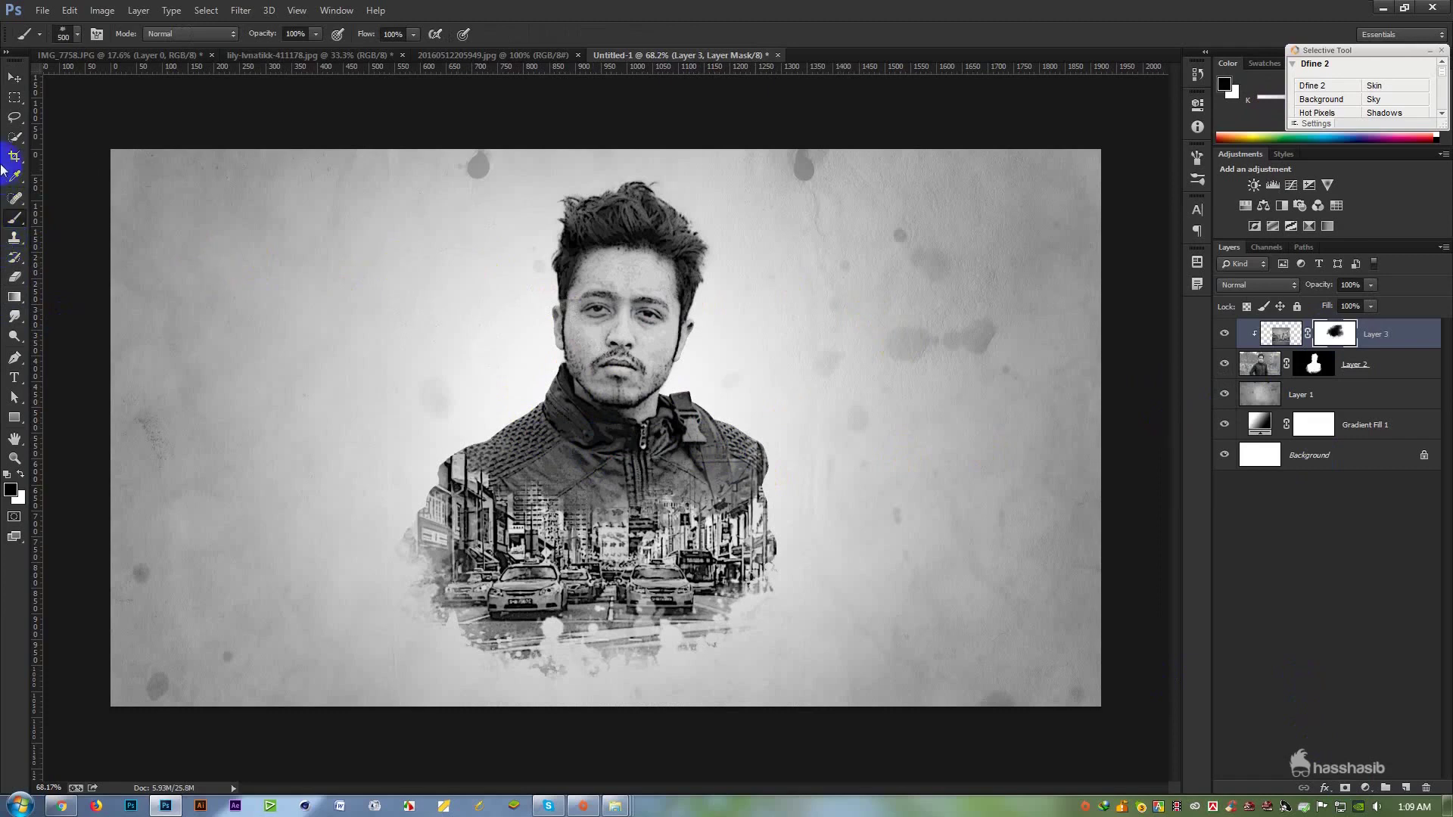
{"action": "left_click", "coordinate": [24, 79]}
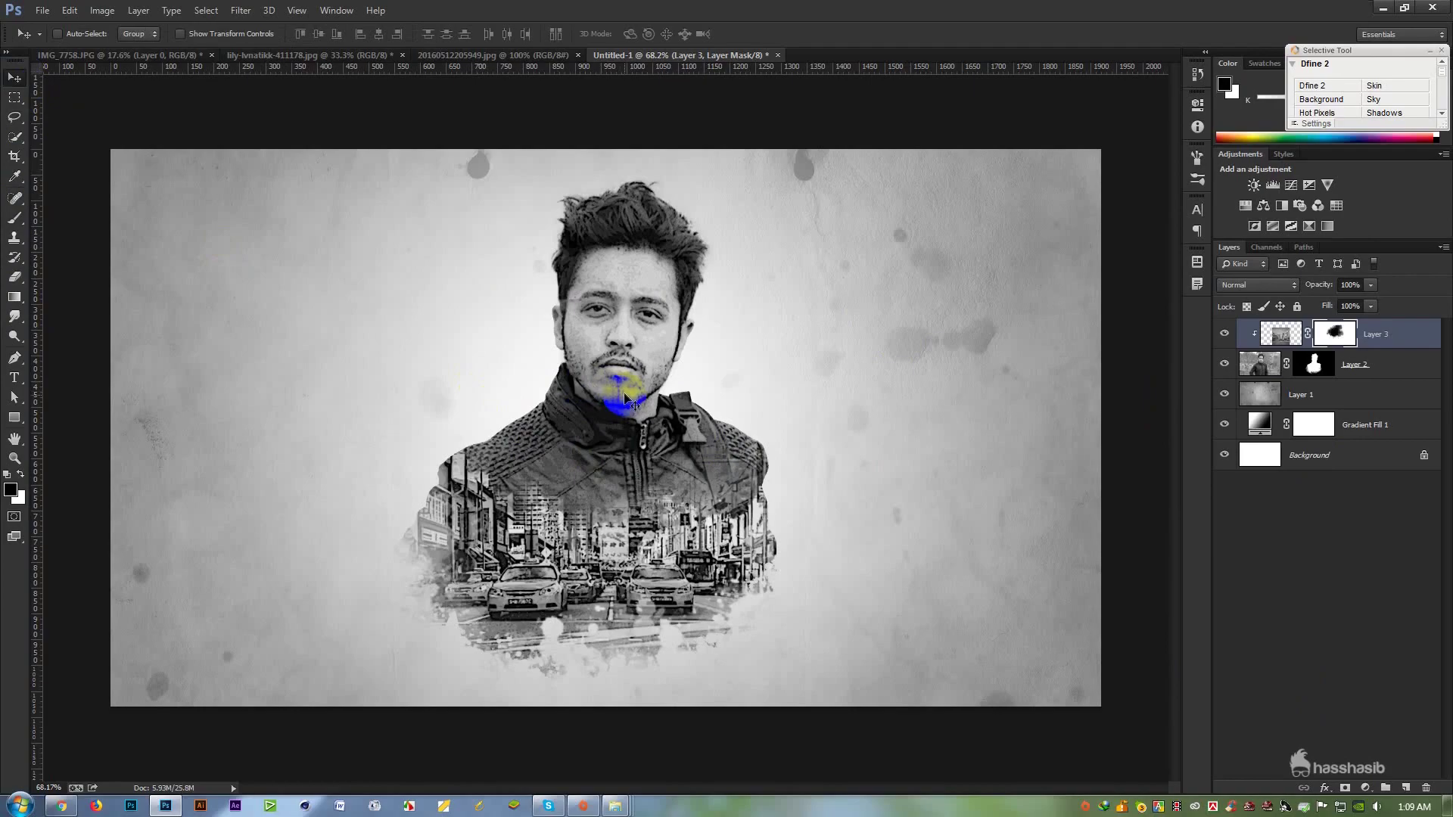
{"action": "scroll", "coordinate": [615, 318], "scroll_direction": "up", "scroll_amount": 5}
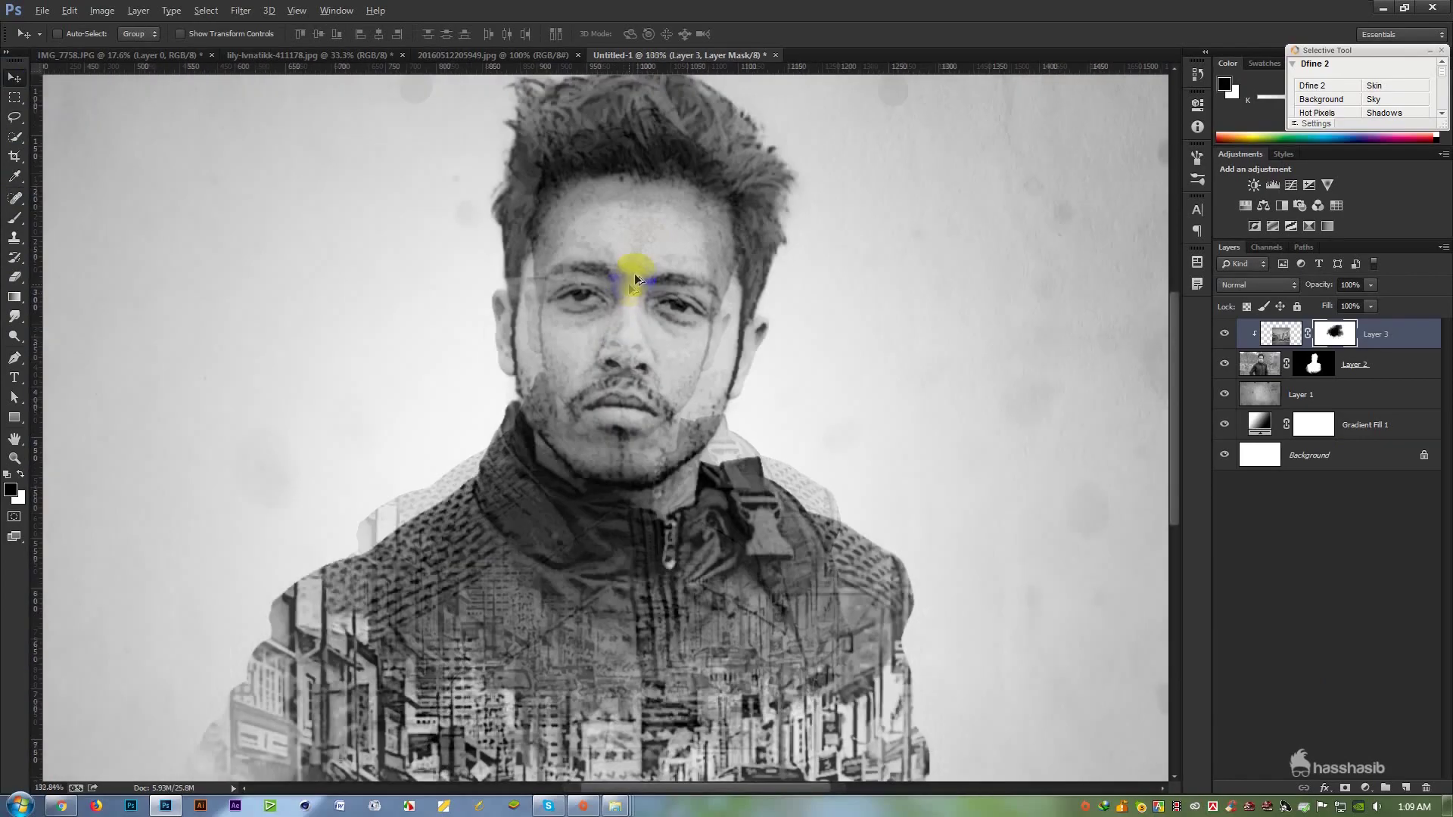
{"action": "scroll", "coordinate": [533, 371], "scroll_direction": "down", "scroll_amount": 5}
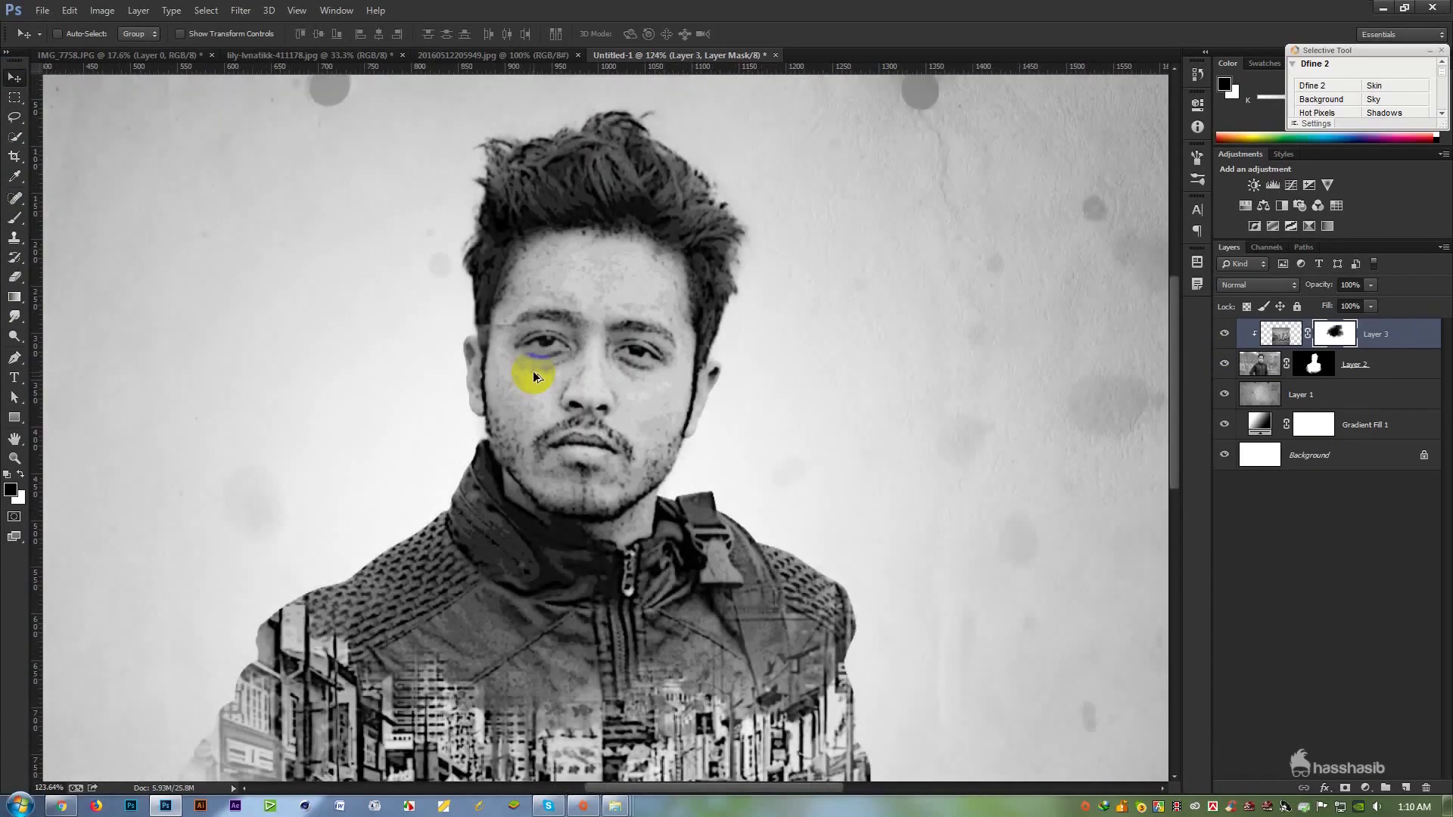
{"action": "scroll", "coordinate": [534, 366], "scroll_direction": "up", "scroll_amount": 3}
{"action": "scroll", "coordinate": [742, 361], "scroll_direction": "down", "scroll_amount": 3}
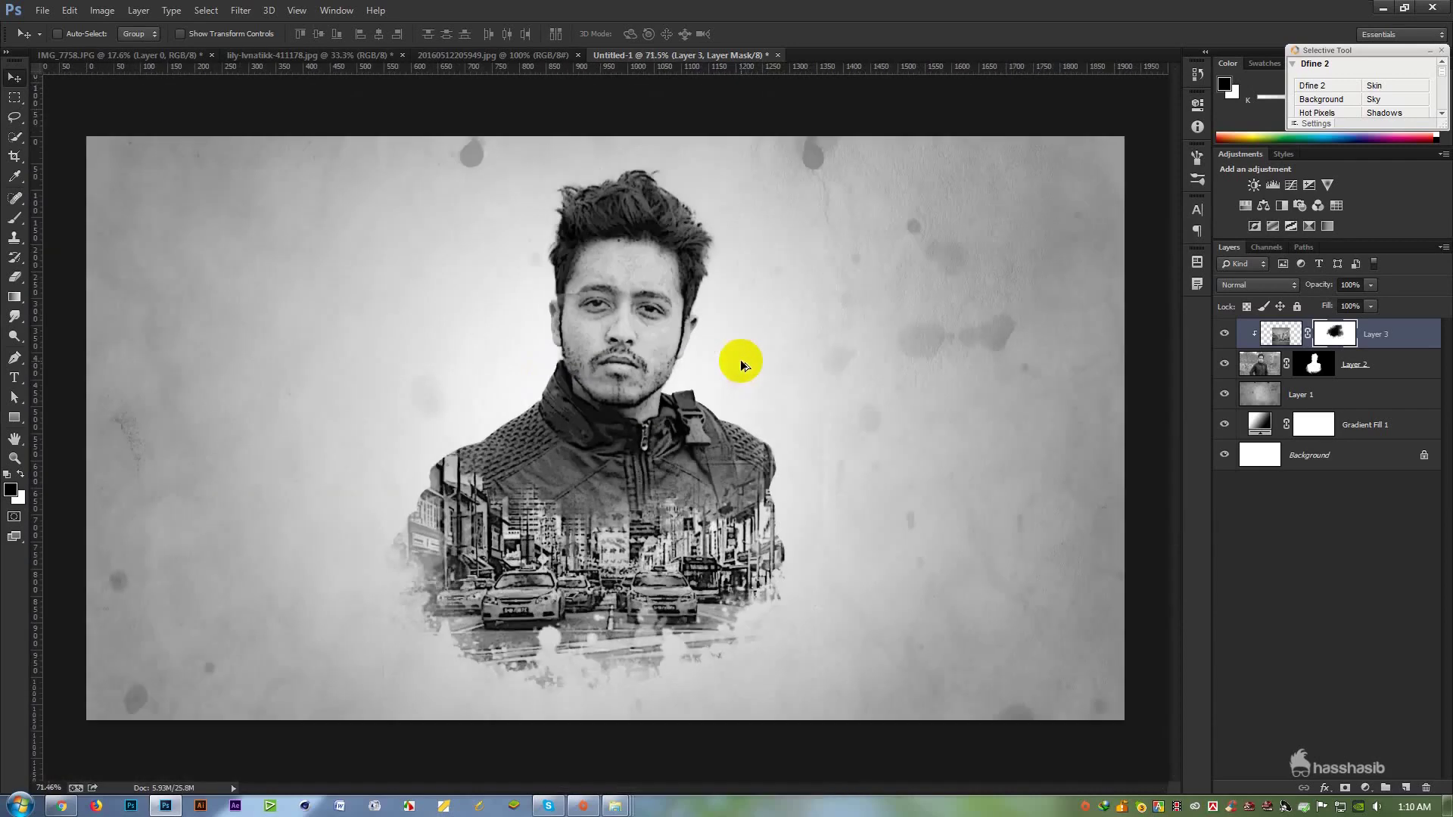
{"action": "scroll", "coordinate": [691, 367], "scroll_direction": "up", "scroll_amount": 1}
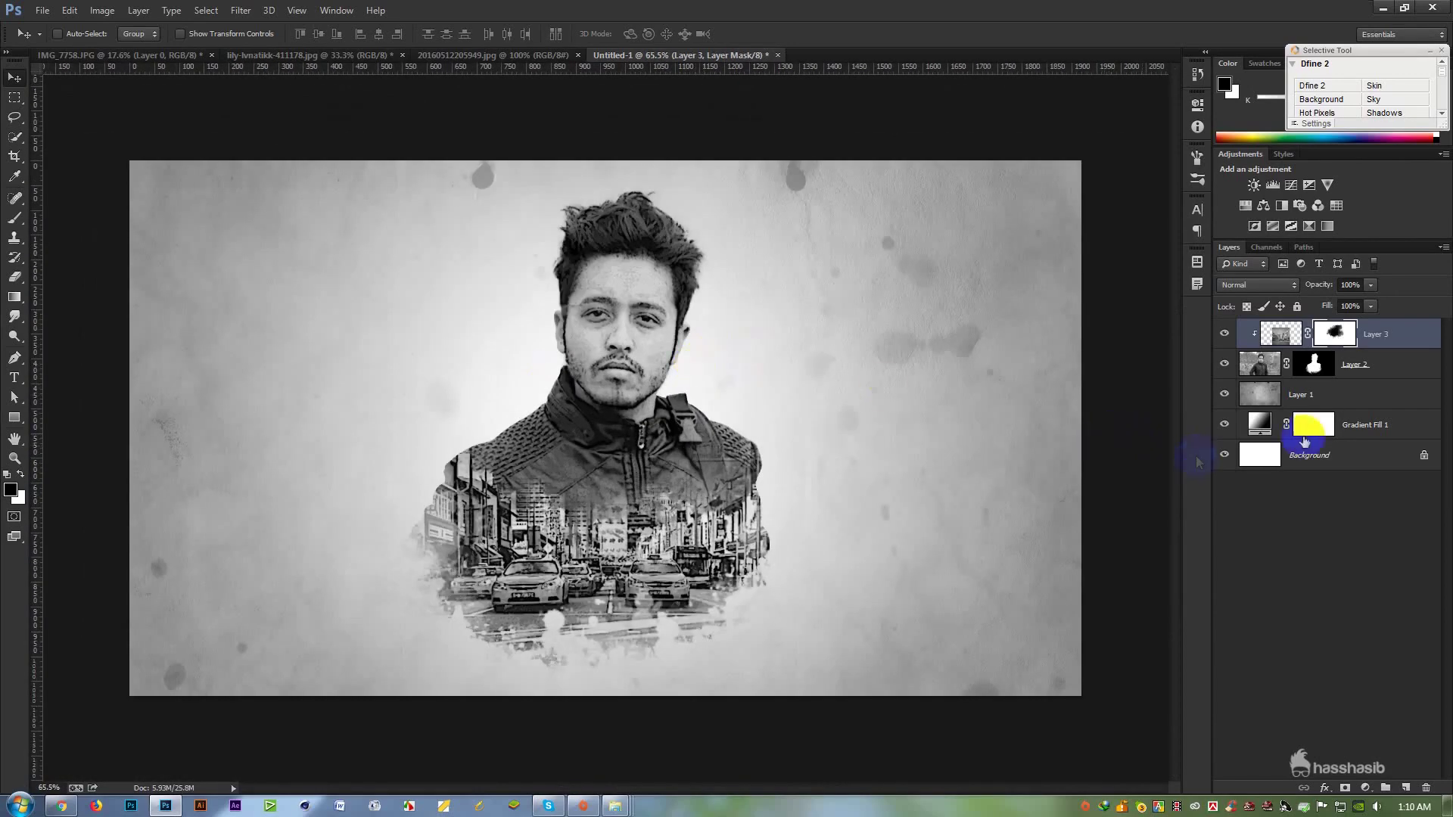
Create a new layer between the background texture and the man's layer, and choose the 2268 px splatter brush.
{"action": "left_click", "coordinate": [1363, 396]}
{"action": "left_click", "coordinate": [1406, 787]}
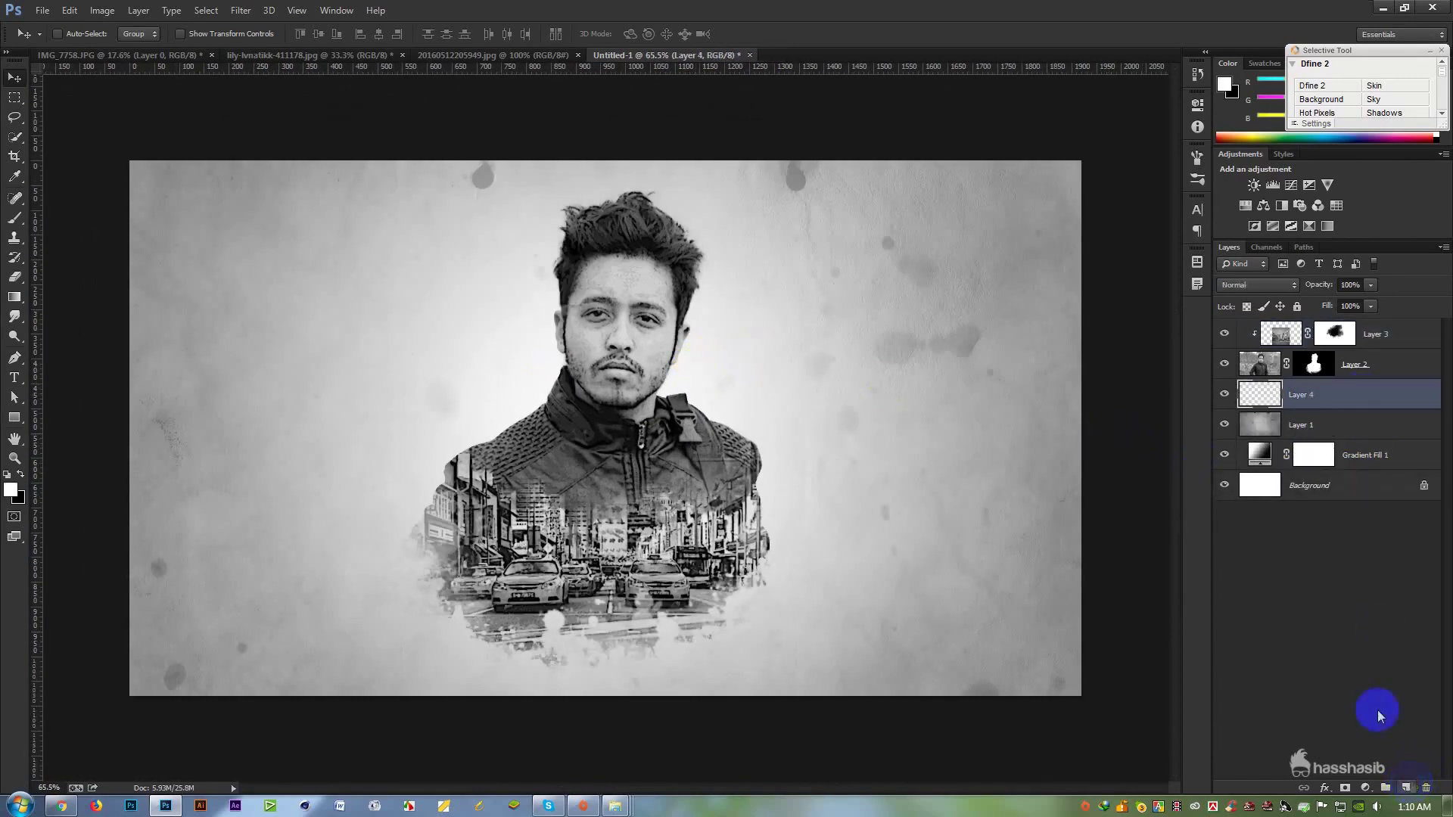
{"action": "left_click", "coordinate": [34, 220]}
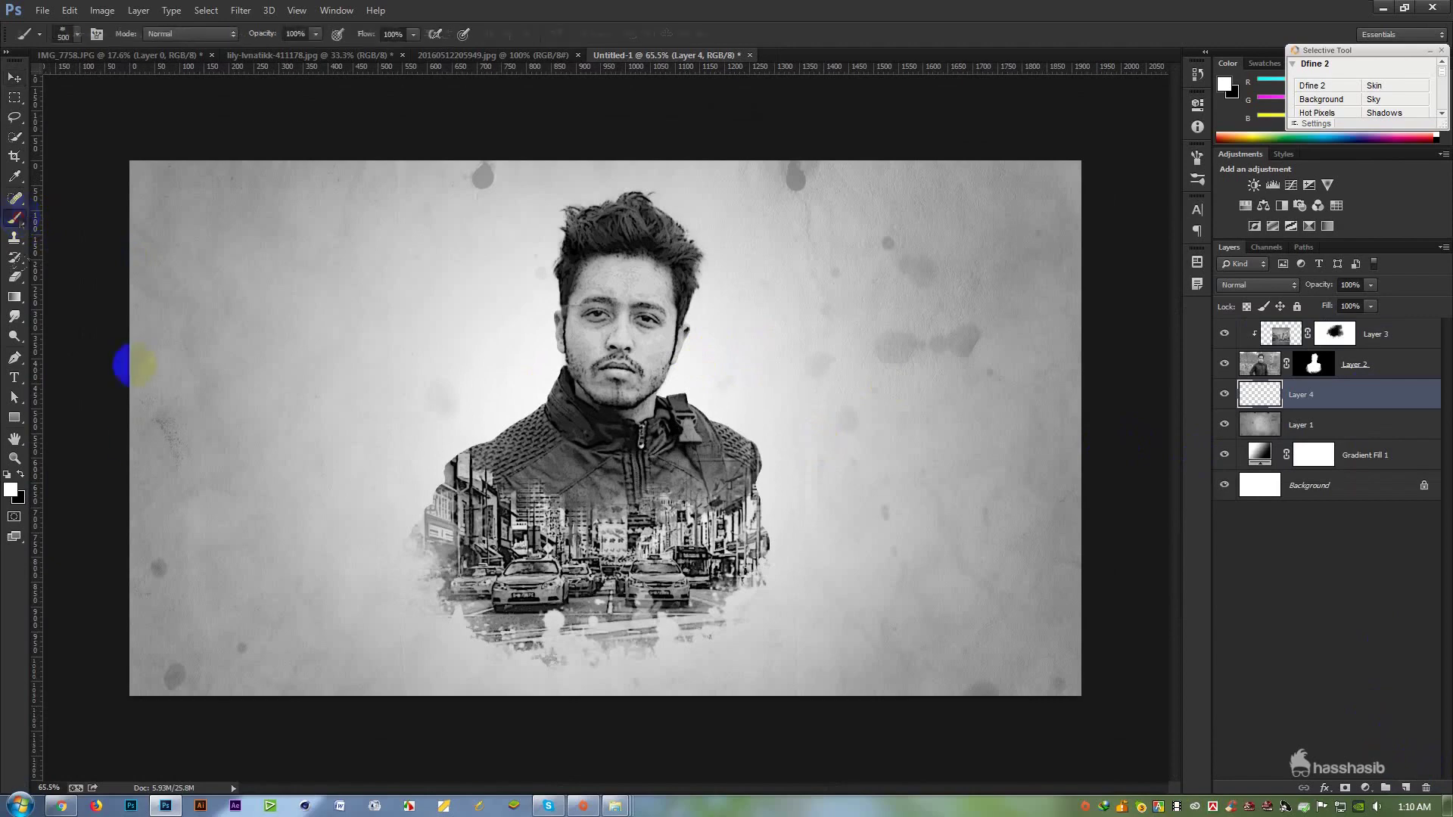
{"action": "right_click", "coordinate": [569, 365]}
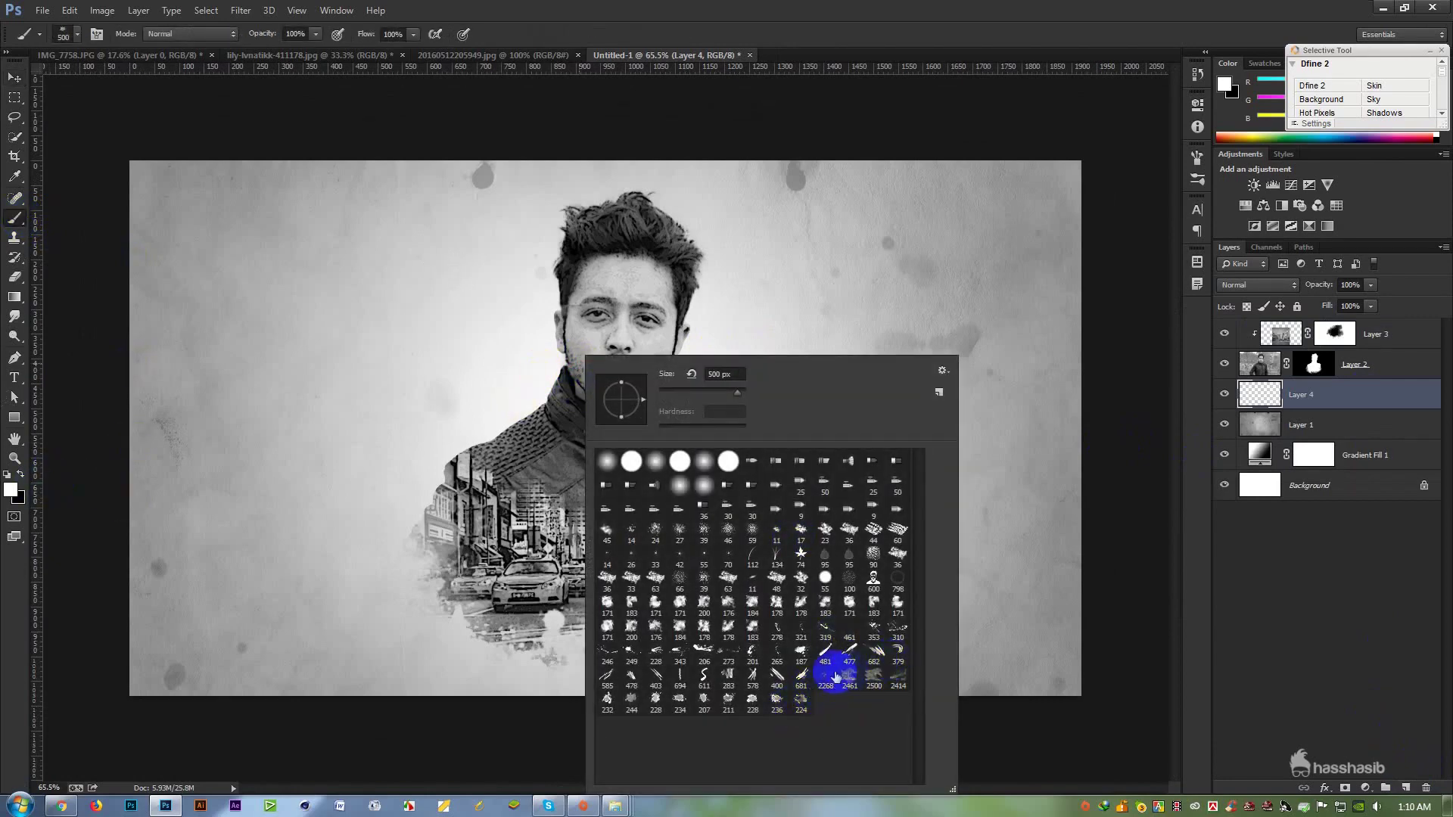
{"action": "left_click", "coordinate": [762, 7]}
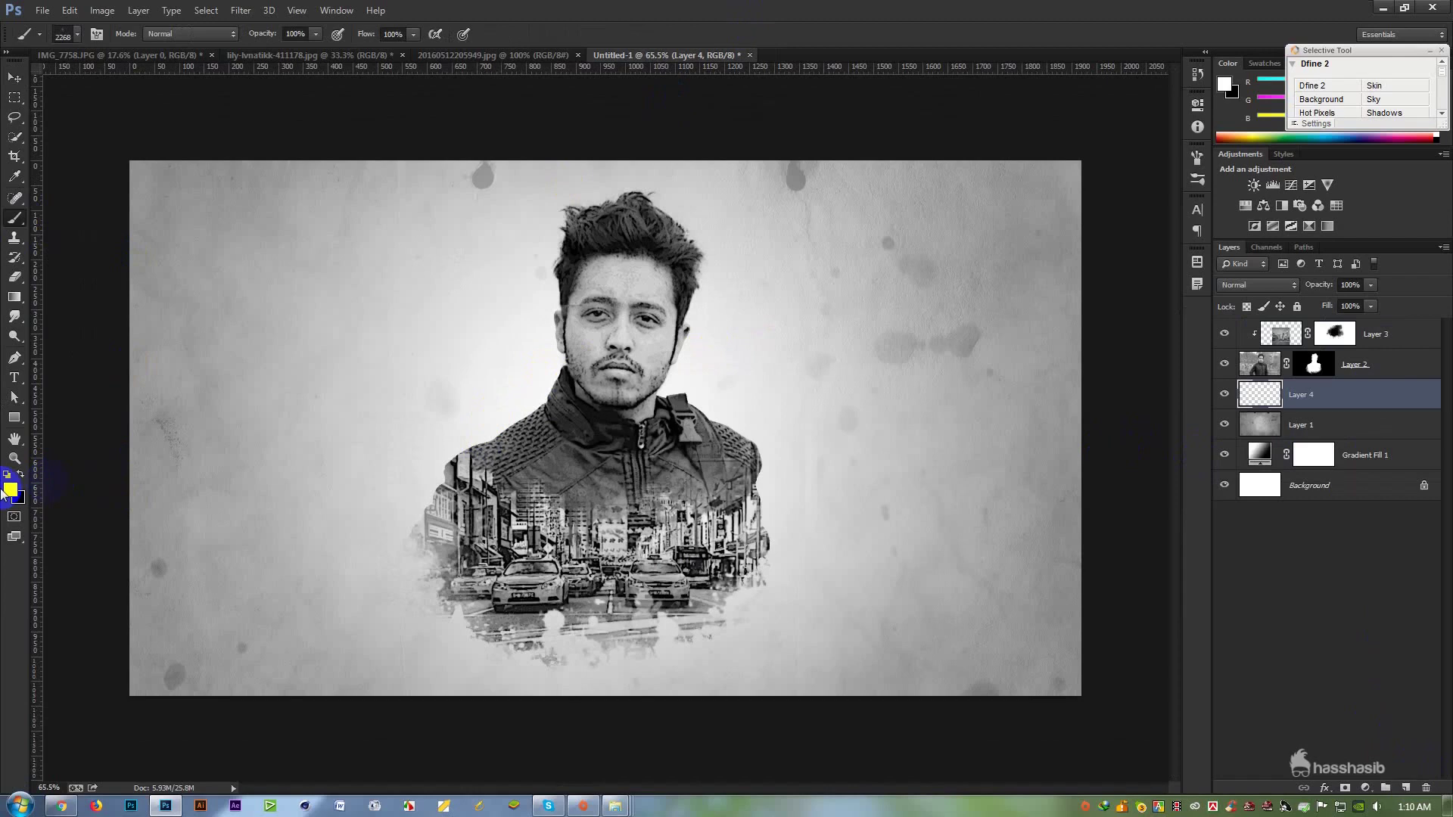
Stamp black splatters beside the man's shoulder at 700 px and around the opposite lower edge of the torso at about 500 px.
{"action": "key", "text": "bracketleft"}
{"action": "key", "text": "bracketleft"}
{"action": "key", "text": "bracketleft"}
{"action": "key", "text": "bracketleft"}
{"action": "key", "text": "bracketleft"}
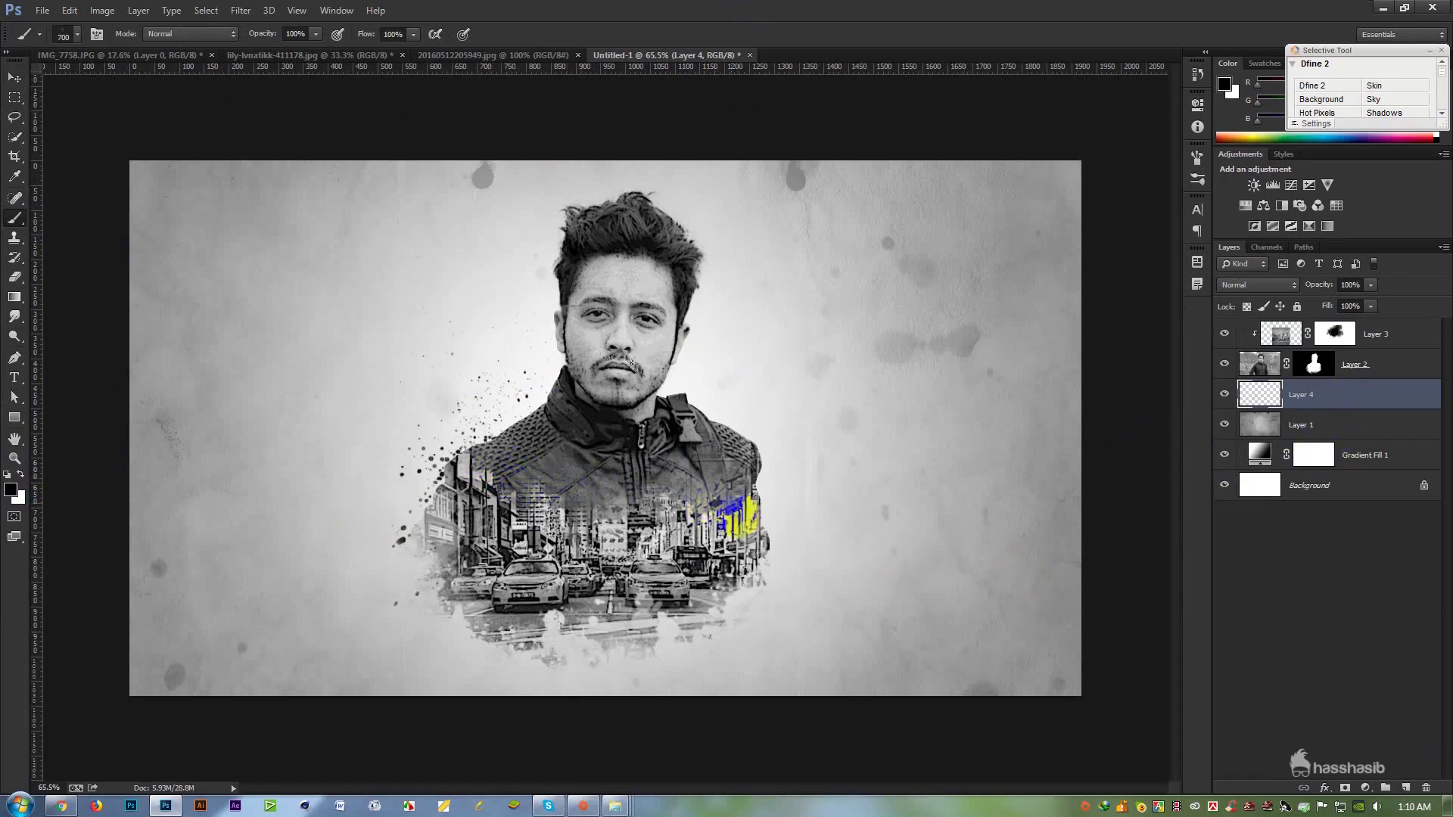
{"action": "left_click", "coordinate": [766, 628]}
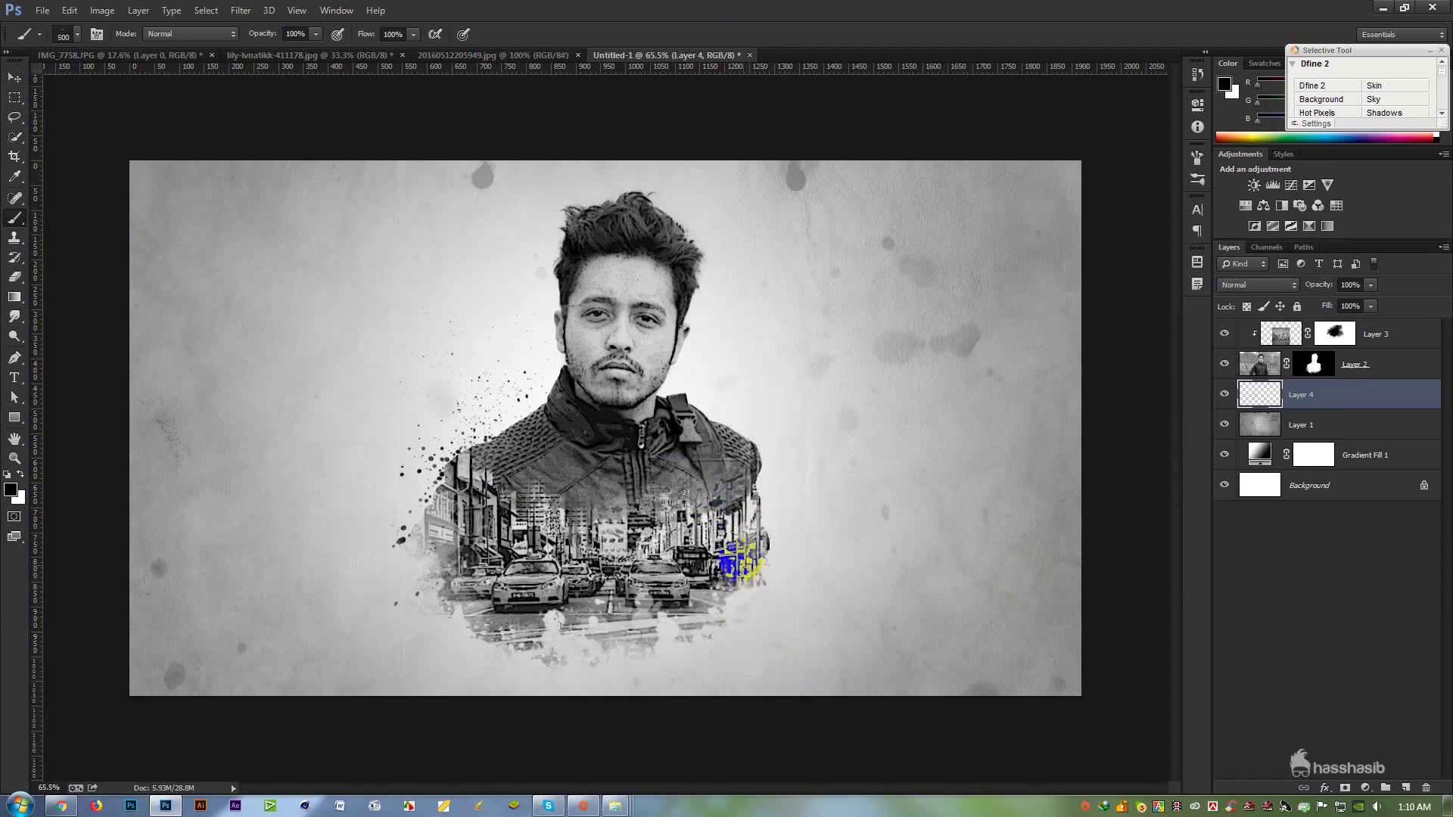
{"action": "left_click", "coordinate": [738, 613]}
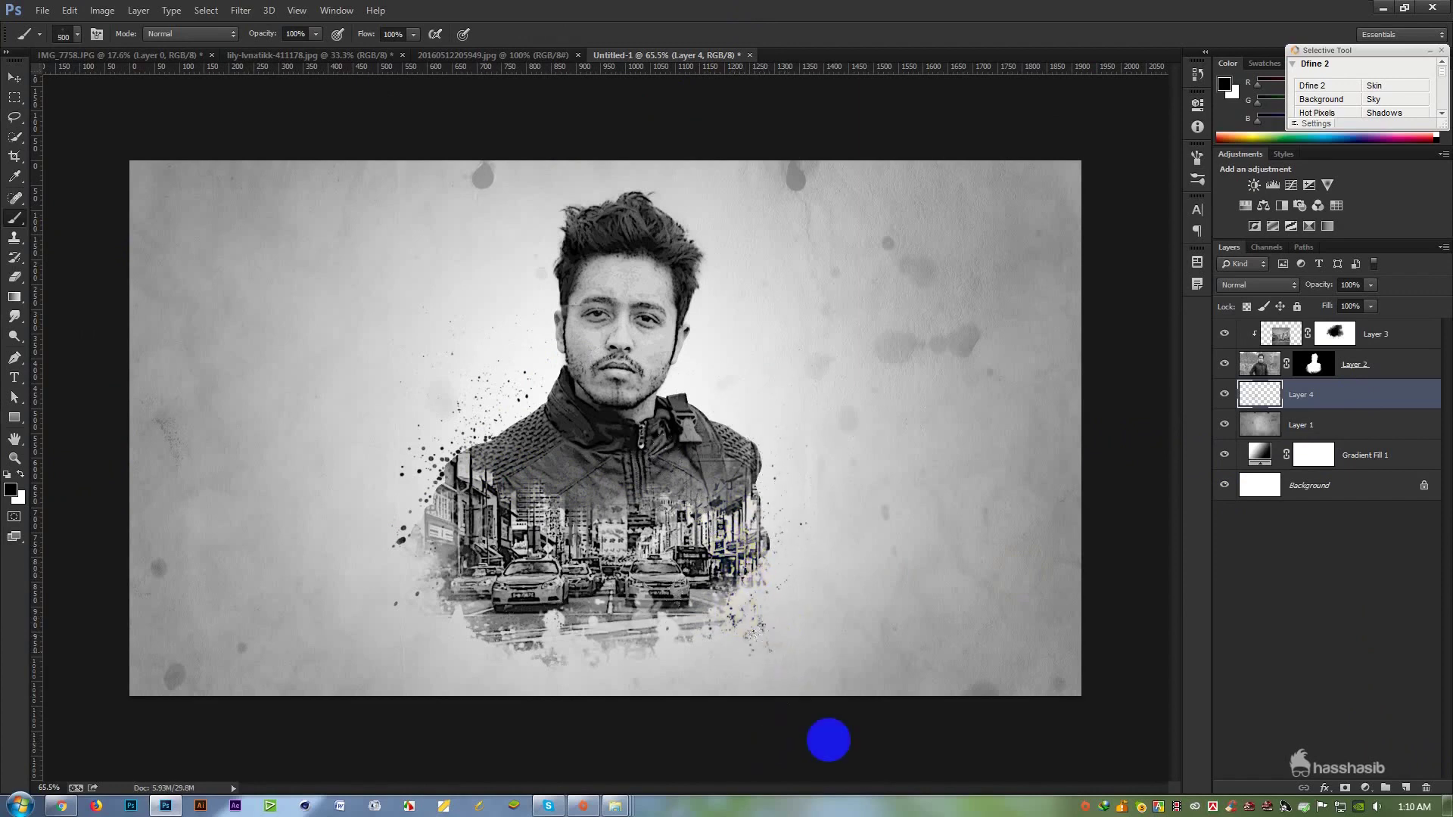
{"action": "left_click", "coordinate": [773, 694]}
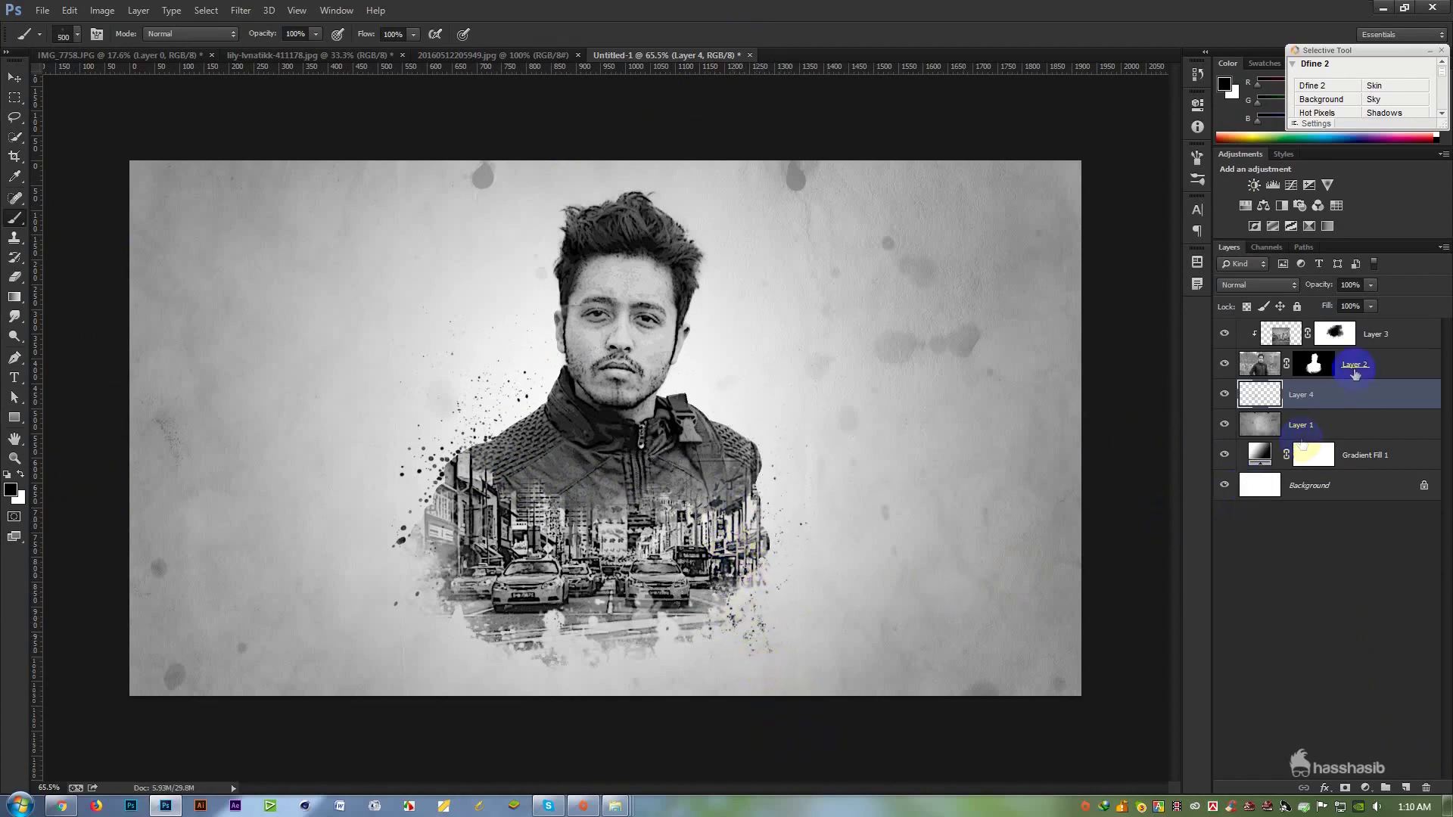
Stamp a rotated 600 px black splatter on a new layer above the street photo and move it to the shoulder with the strap buckle.
{"action": "left_click", "coordinate": [1385, 338]}
{"action": "left_click", "coordinate": [1405, 788]}
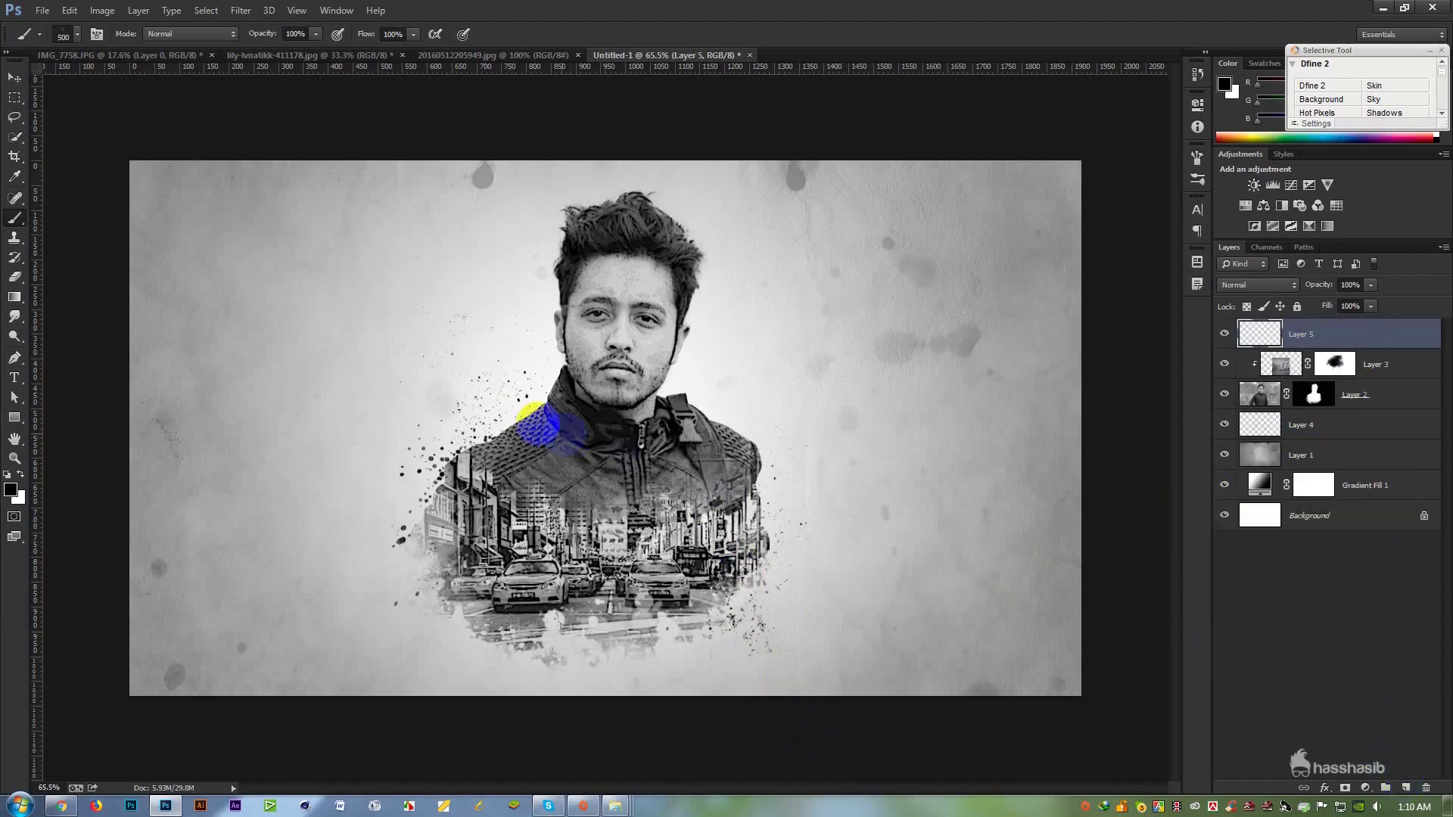
{"action": "right_click", "coordinate": [628, 437]}
{"action": "left_click", "coordinate": [734, 482]}
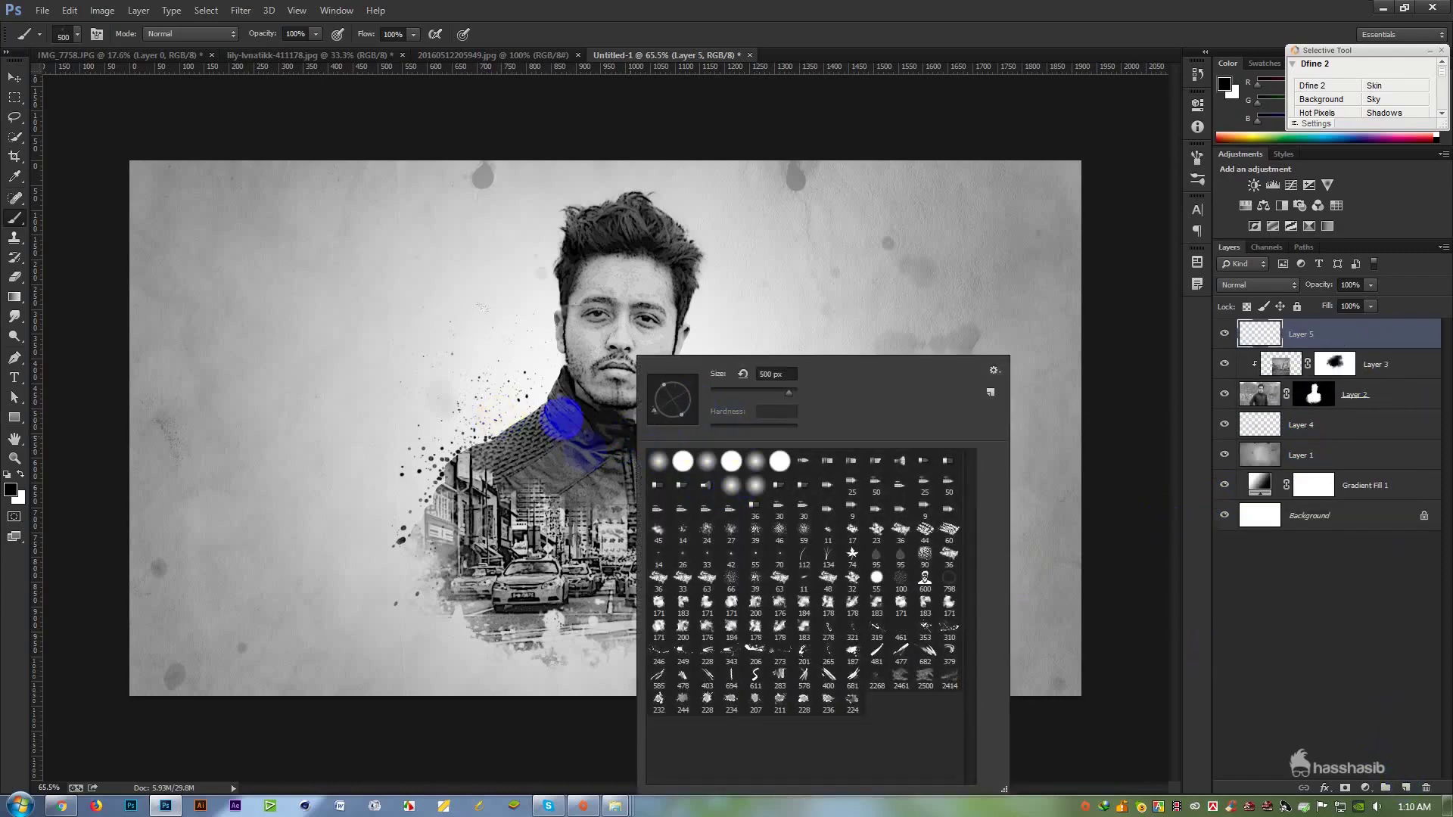
{"action": "left_click", "coordinate": [814, 8]}
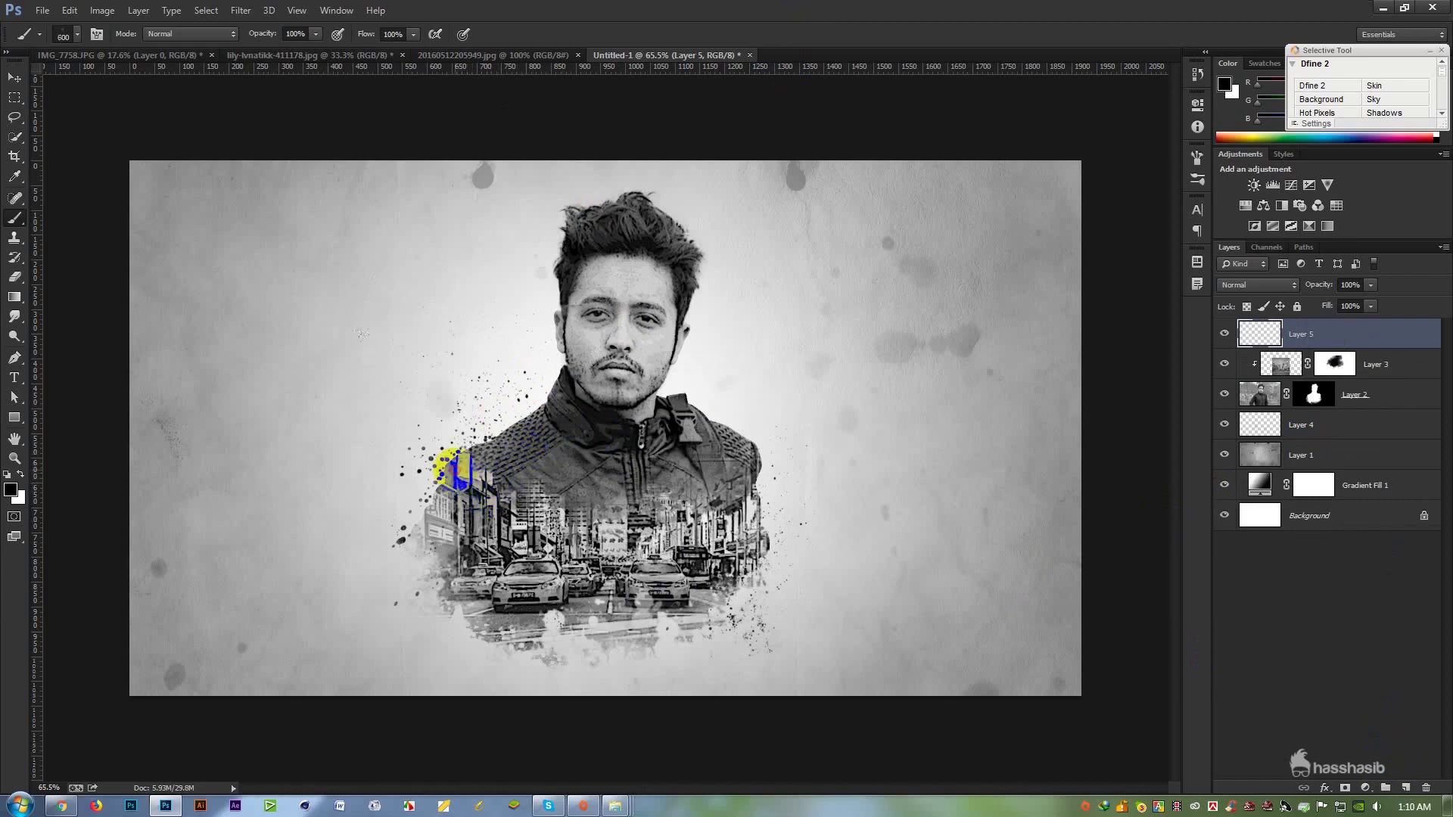
{"action": "left_click", "coordinate": [453, 467]}
{"action": "key", "text": "v"}
{"action": "left_click_drag", "start_coordinate": [453, 444], "coordinate": [757, 519]}
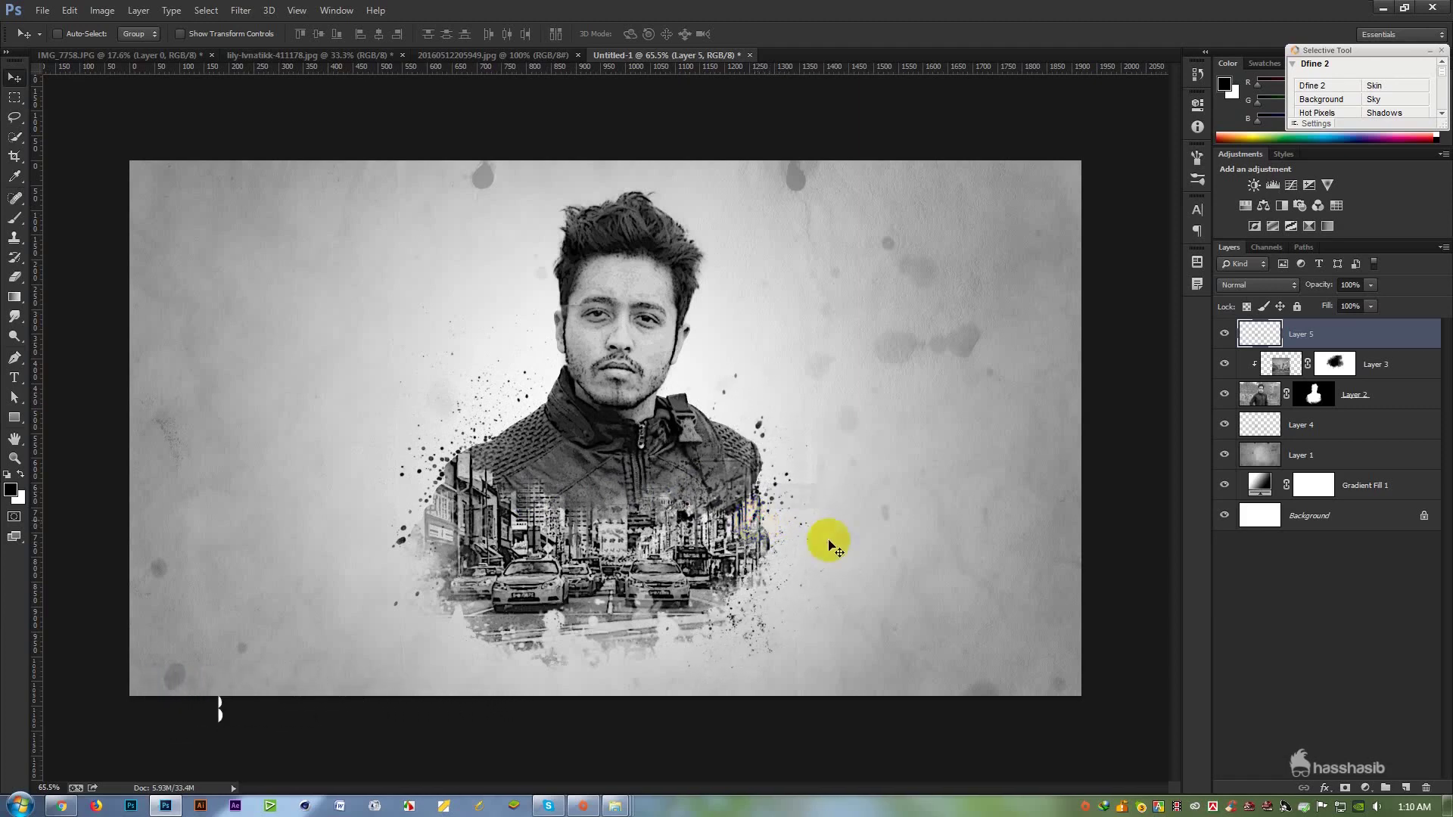
Bring the yellow glow image from 20160512205949.jpg in as the top layer, blend it with Screen and move it beside the man's head.
{"action": "scroll", "coordinate": [674, 552], "scroll_direction": "up", "scroll_amount": 1}
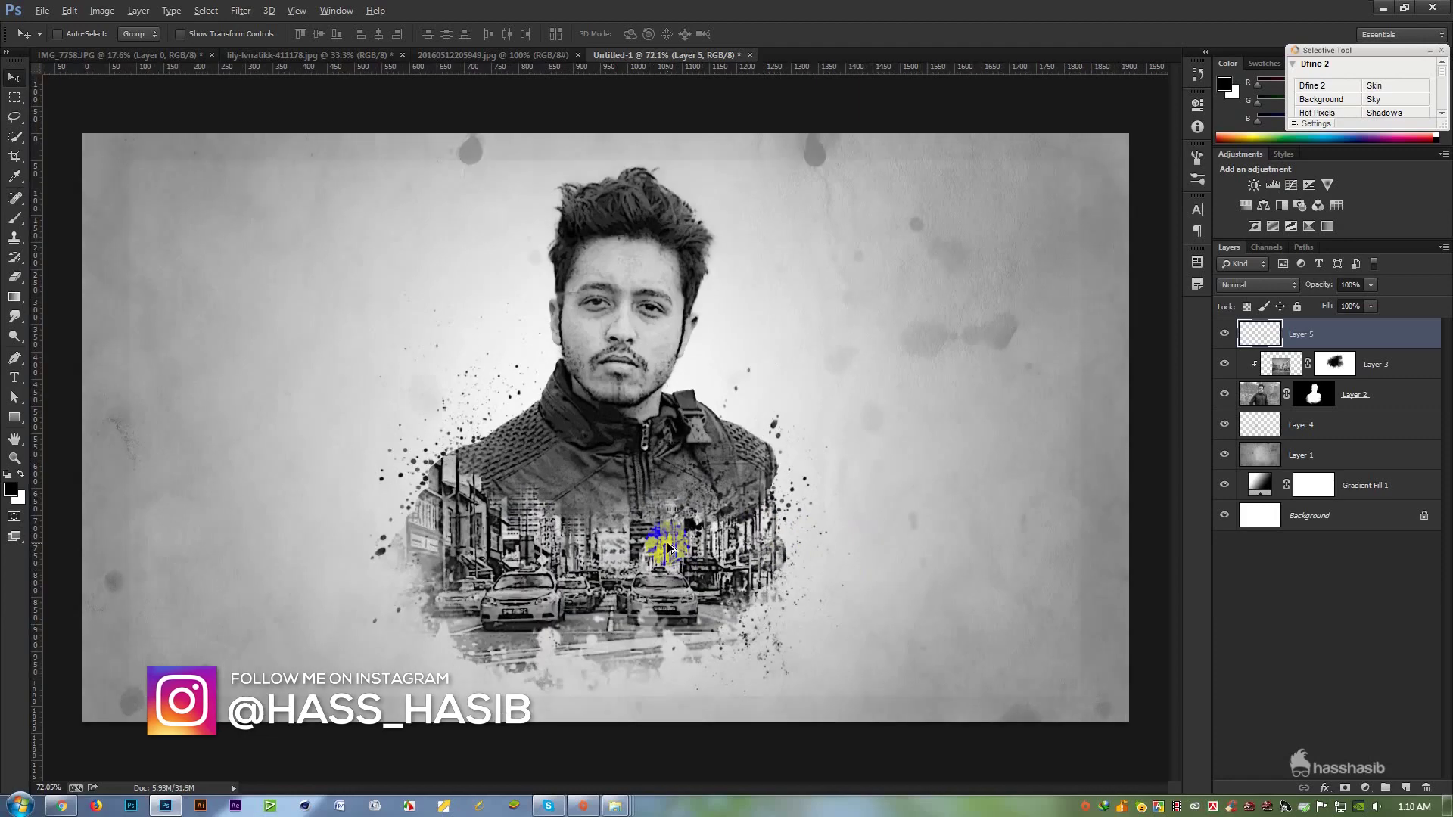
{"action": "scroll", "coordinate": [643, 521], "scroll_direction": "down", "scroll_amount": 3}
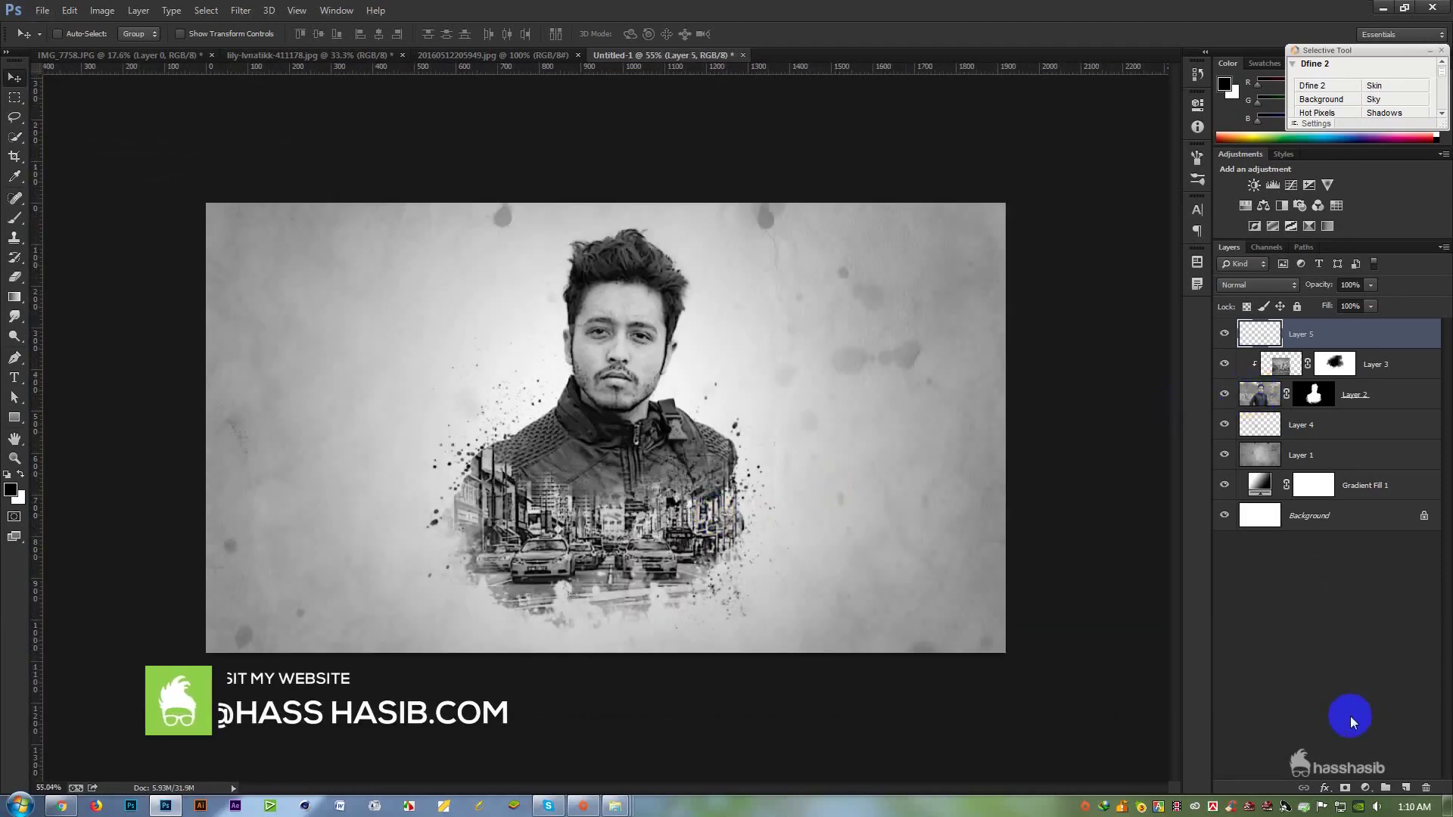
{"action": "left_click", "coordinate": [511, 57]}
{"action": "left_click_drag", "start_coordinate": [640, 295], "coordinate": [666, 382]}
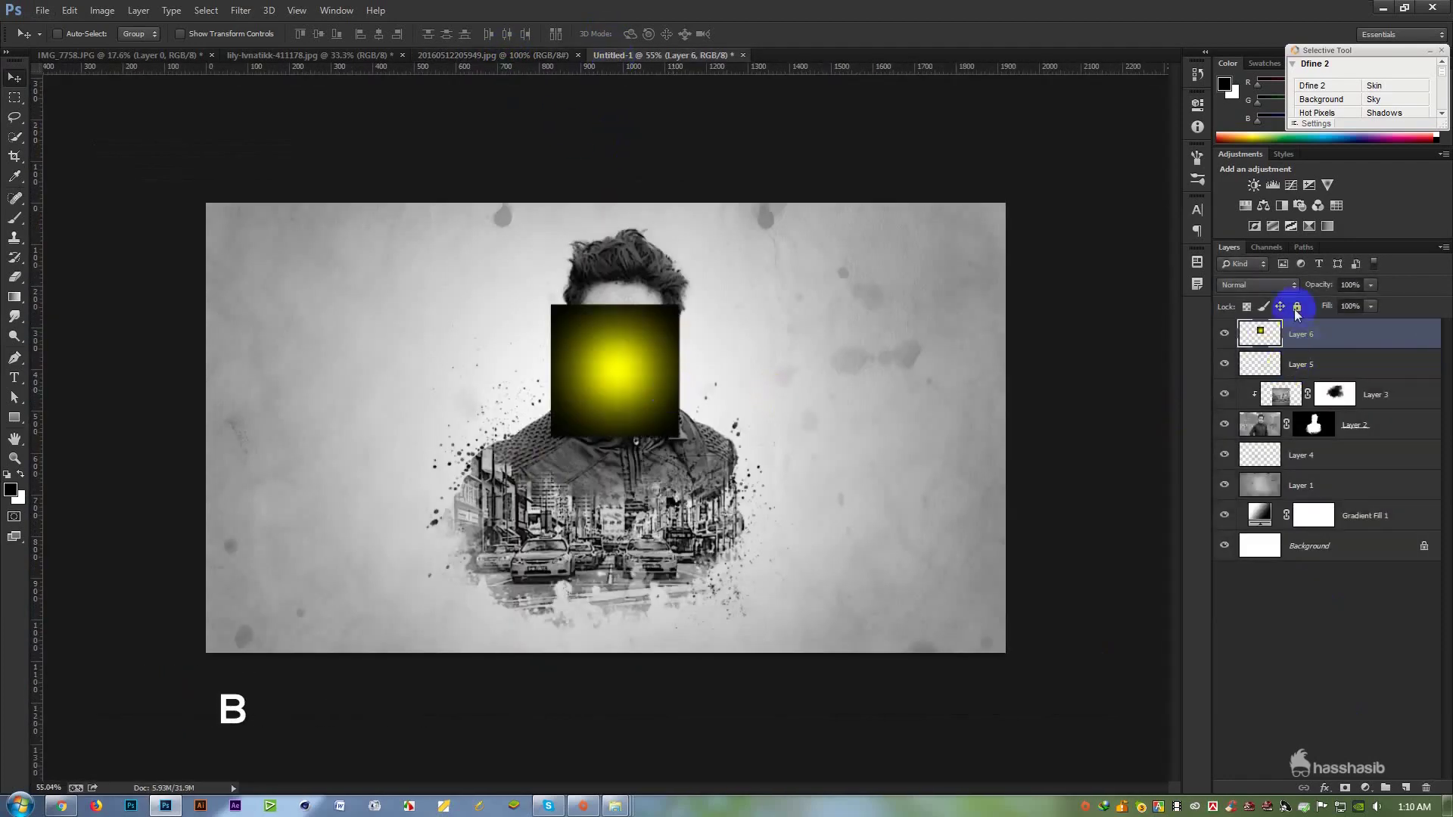
{"action": "left_click", "coordinate": [1271, 285]}
{"action": "left_click", "coordinate": [1256, 421]}
{"action": "left_click_drag", "start_coordinate": [757, 420], "coordinate": [886, 269]}
{"action": "left_click_drag", "start_coordinate": [952, 379], "coordinate": [882, 385]}
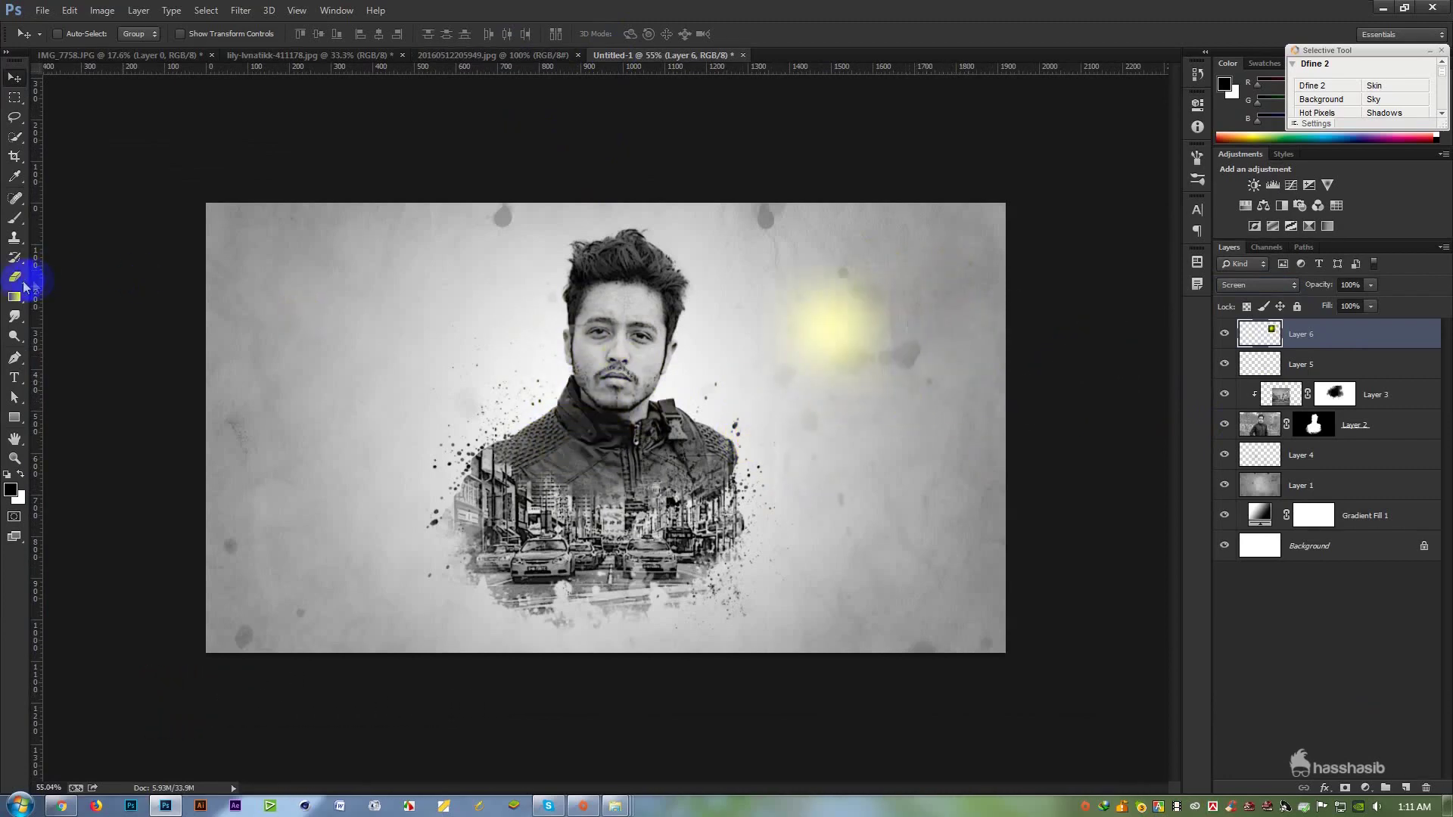
Erase the hard outer edges of the yellow glow with a soft 174 px eraser.
{"action": "left_click", "coordinate": [16, 277]}
{"action": "left_click", "coordinate": [71, 274]}
{"action": "right_click", "coordinate": [579, 356]}
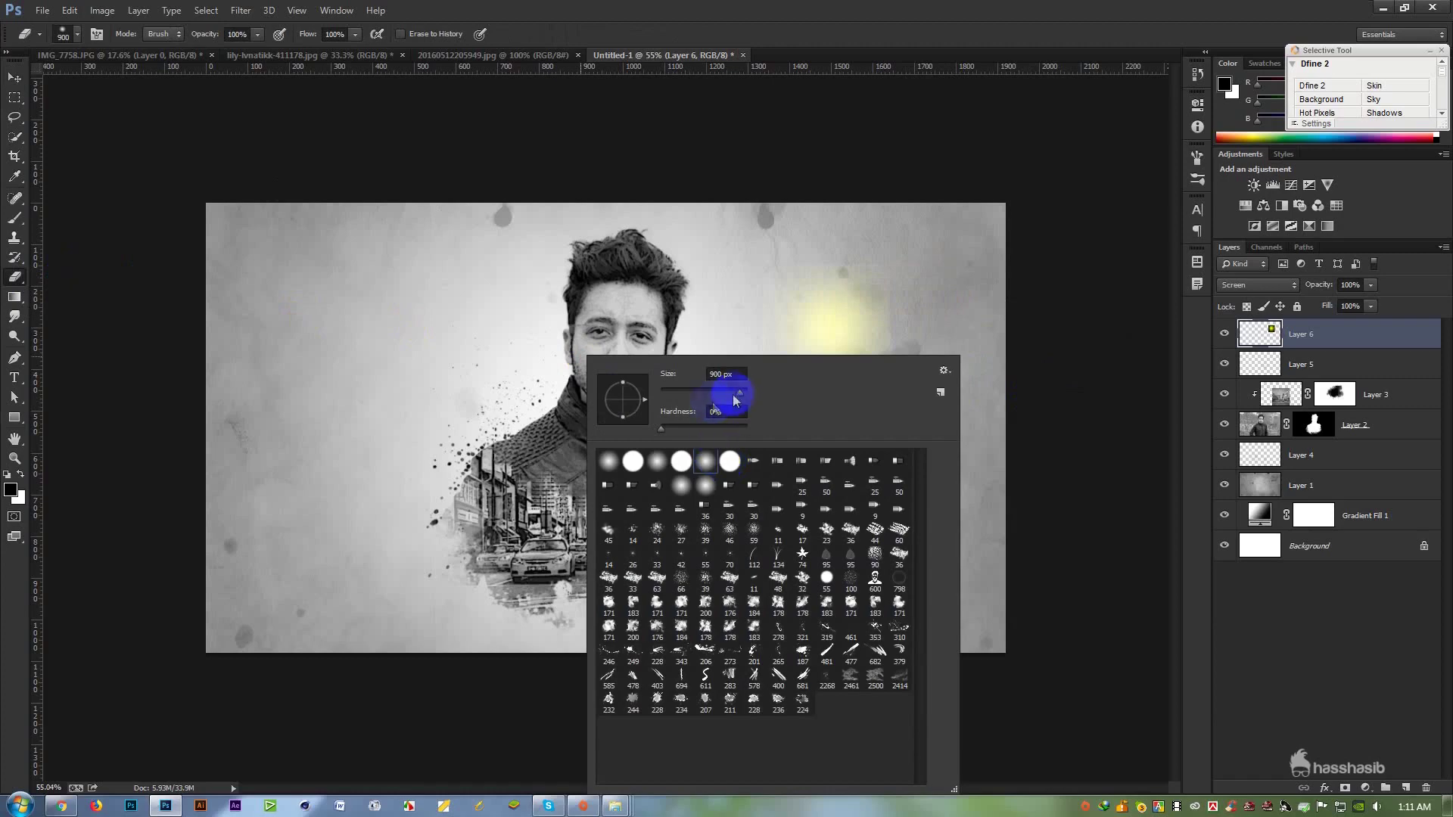
{"action": "left_click_drag", "start_coordinate": [725, 401], "coordinate": [722, 401]}
{"action": "left_click", "coordinate": [928, 14]}
{"action": "mouse_move", "coordinate": [887, 370]}
{"action": "left_mouse_down"}
{"action": "mouse_move", "coordinate": [805, 401]}
{"action": "mouse_move", "coordinate": [750, 393]}
{"action": "mouse_move", "coordinate": [721, 355]}
{"action": "mouse_move", "coordinate": [724, 282]}
{"action": "mouse_move", "coordinate": [783, 229]}
{"action": "left_mouse_up"}
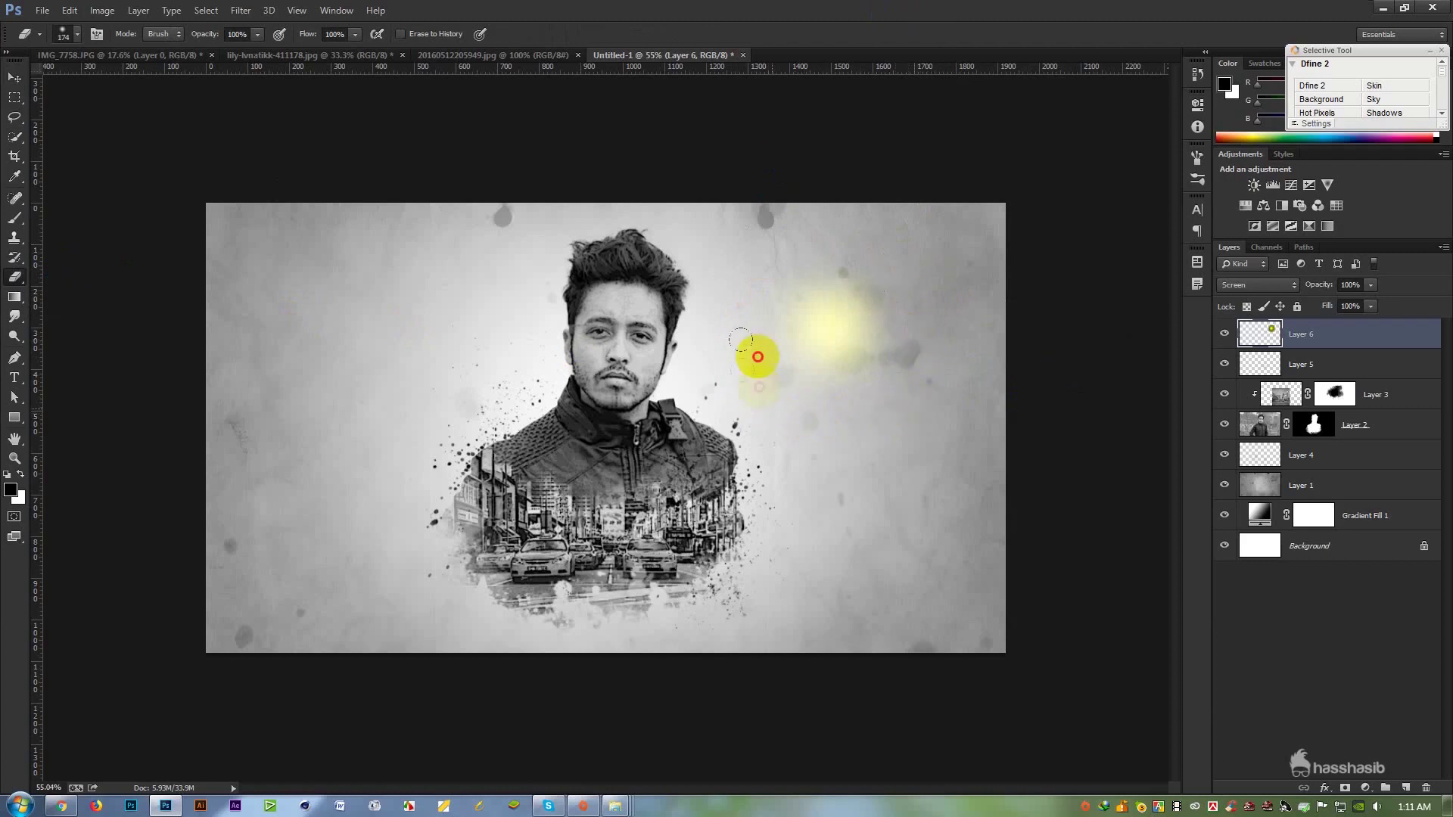
Scale the yellow glow to about 202% and place it over the side of the man's neck and buckled shoulder.
{"action": "left_click", "coordinate": [14, 77]}
{"action": "left_click_drag", "start_coordinate": [914, 389], "coordinate": [770, 495]}
{"action": "key", "text": "ctrl+t"}
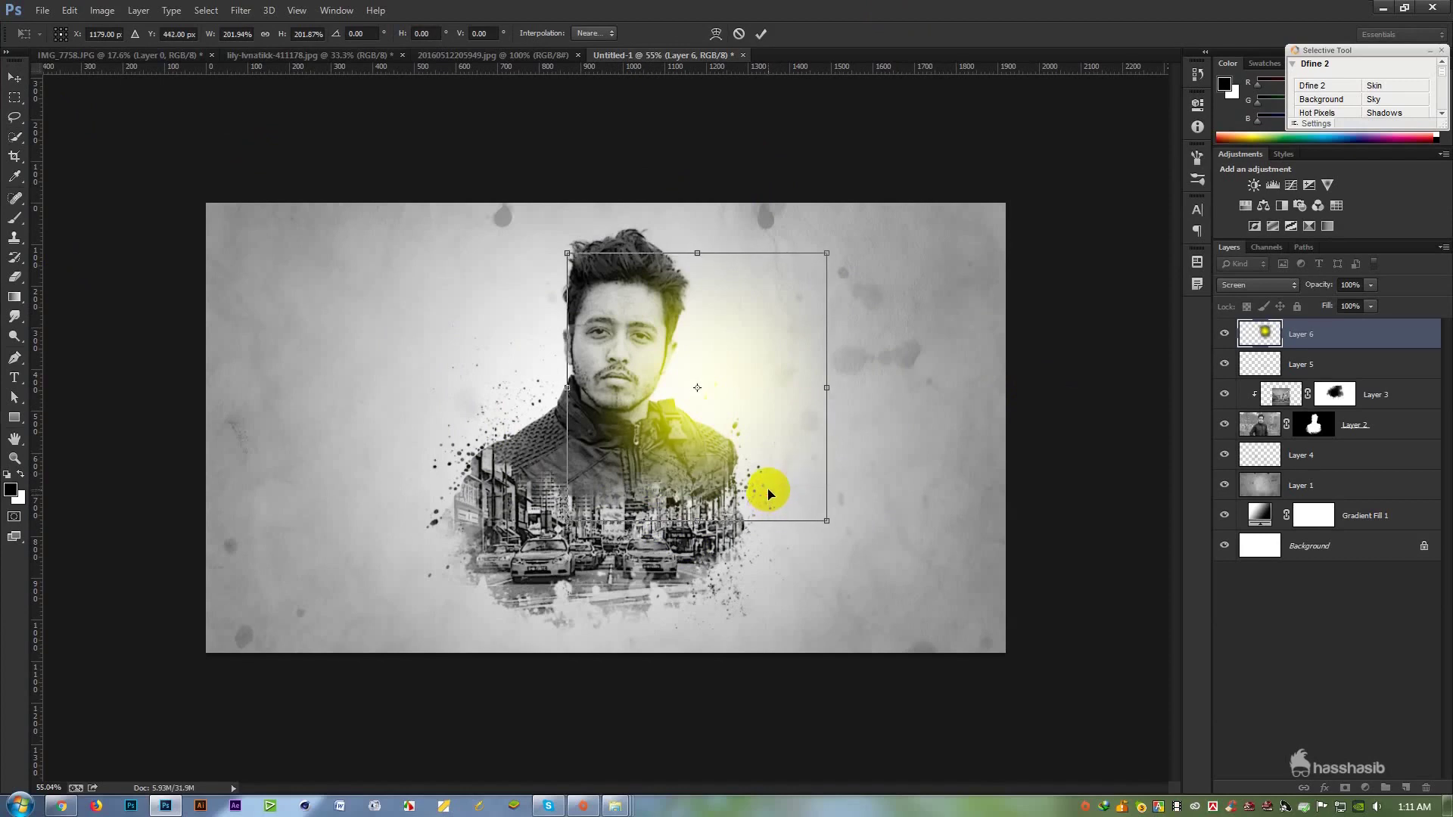
{"action": "key", "text": "Return"}
{"action": "left_click_drag", "start_coordinate": [761, 493], "coordinate": [765, 490]}
Shift the yellow glow's colour to red with a Hue/Saturation adjustment.
{"action": "left_click", "coordinate": [102, 10]}
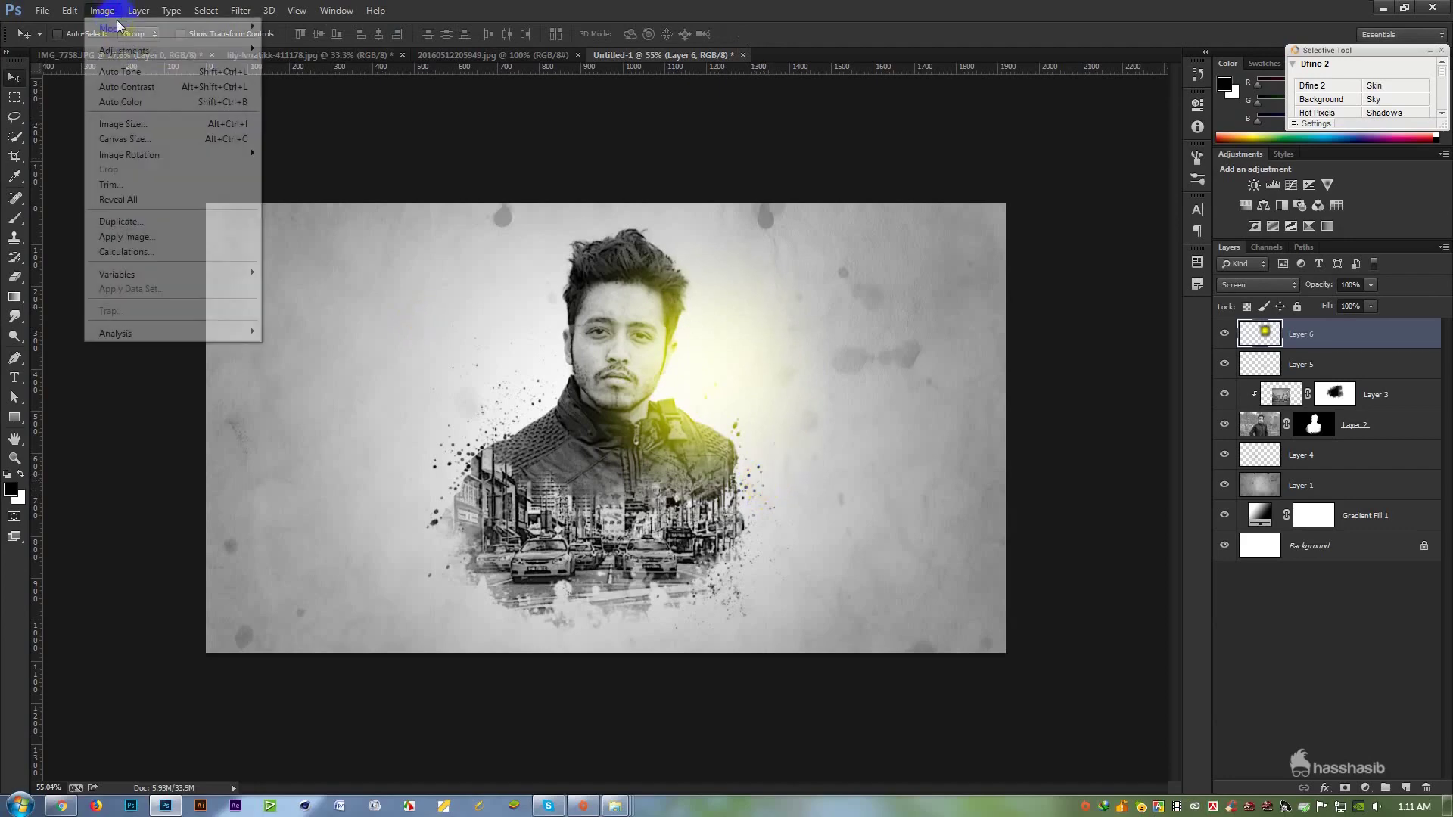
{"action": "mouse_move", "coordinate": [227, 50]}
{"action": "left_click", "coordinate": [382, 133]}
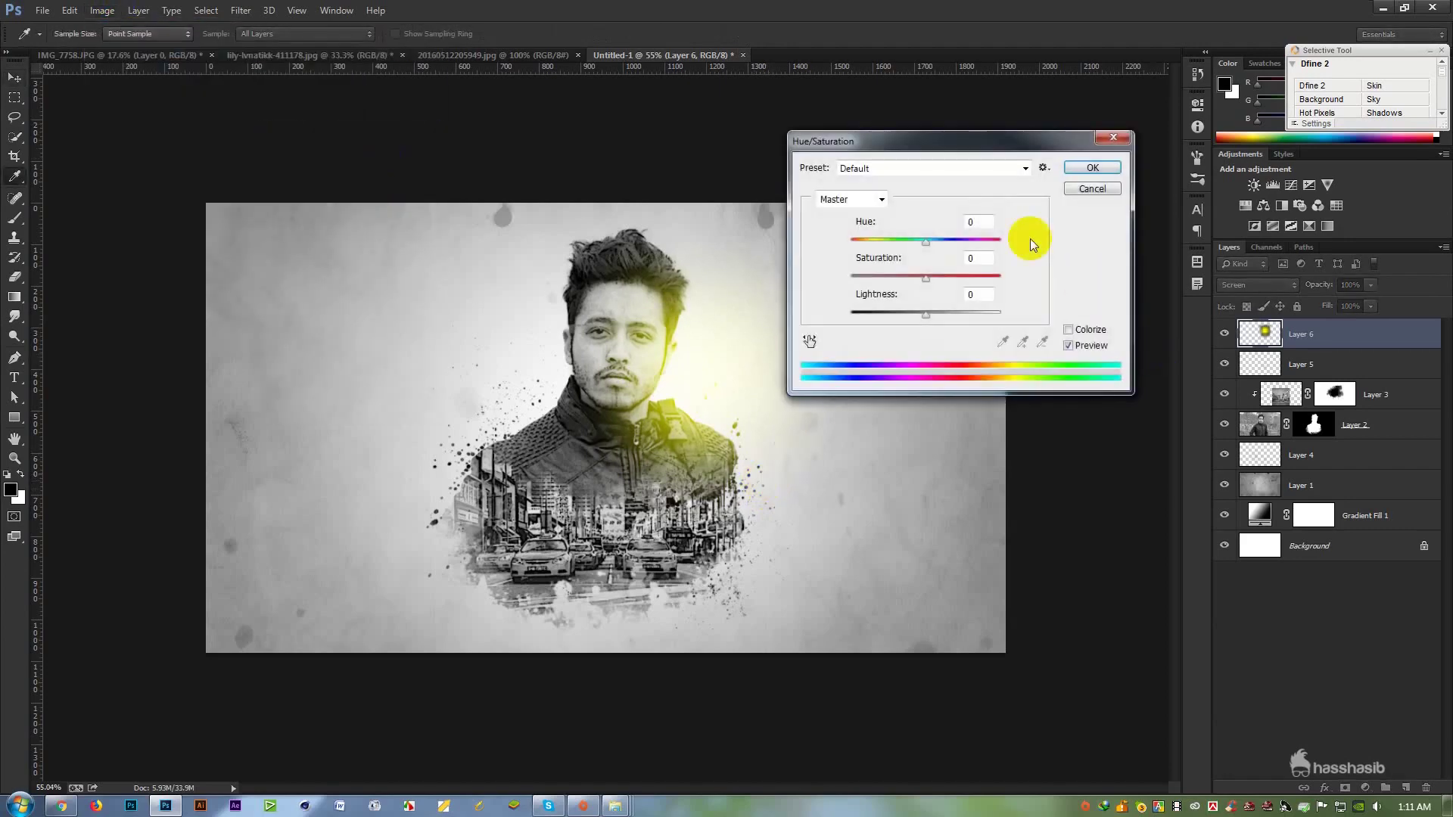
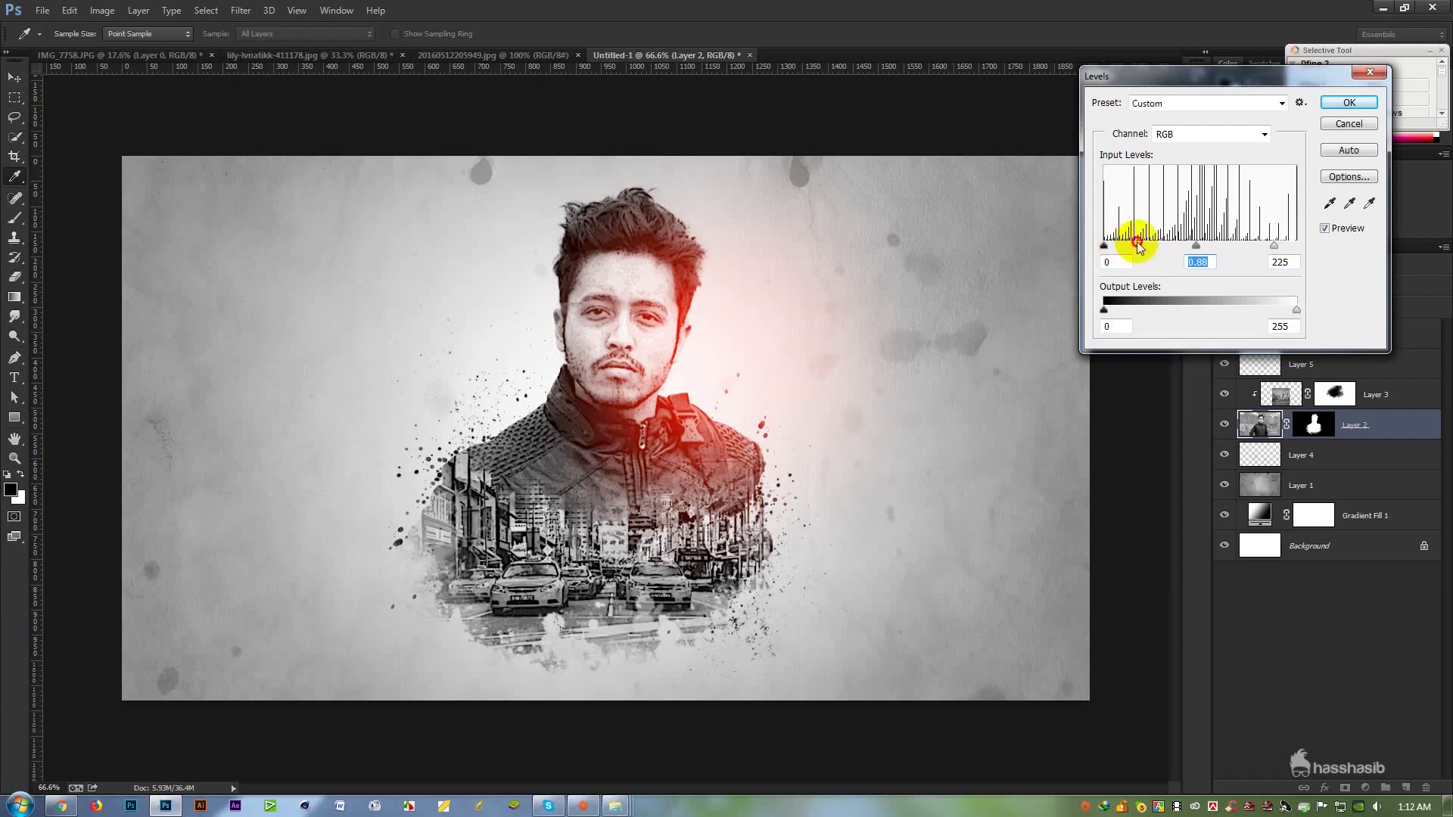
Adjust the man's photo on Layer 2 with Levels, using input levels 2, 0.88 and 225.
{"action": "left_click_drag", "start_coordinate": [1117, 251], "coordinate": [1105, 248]}
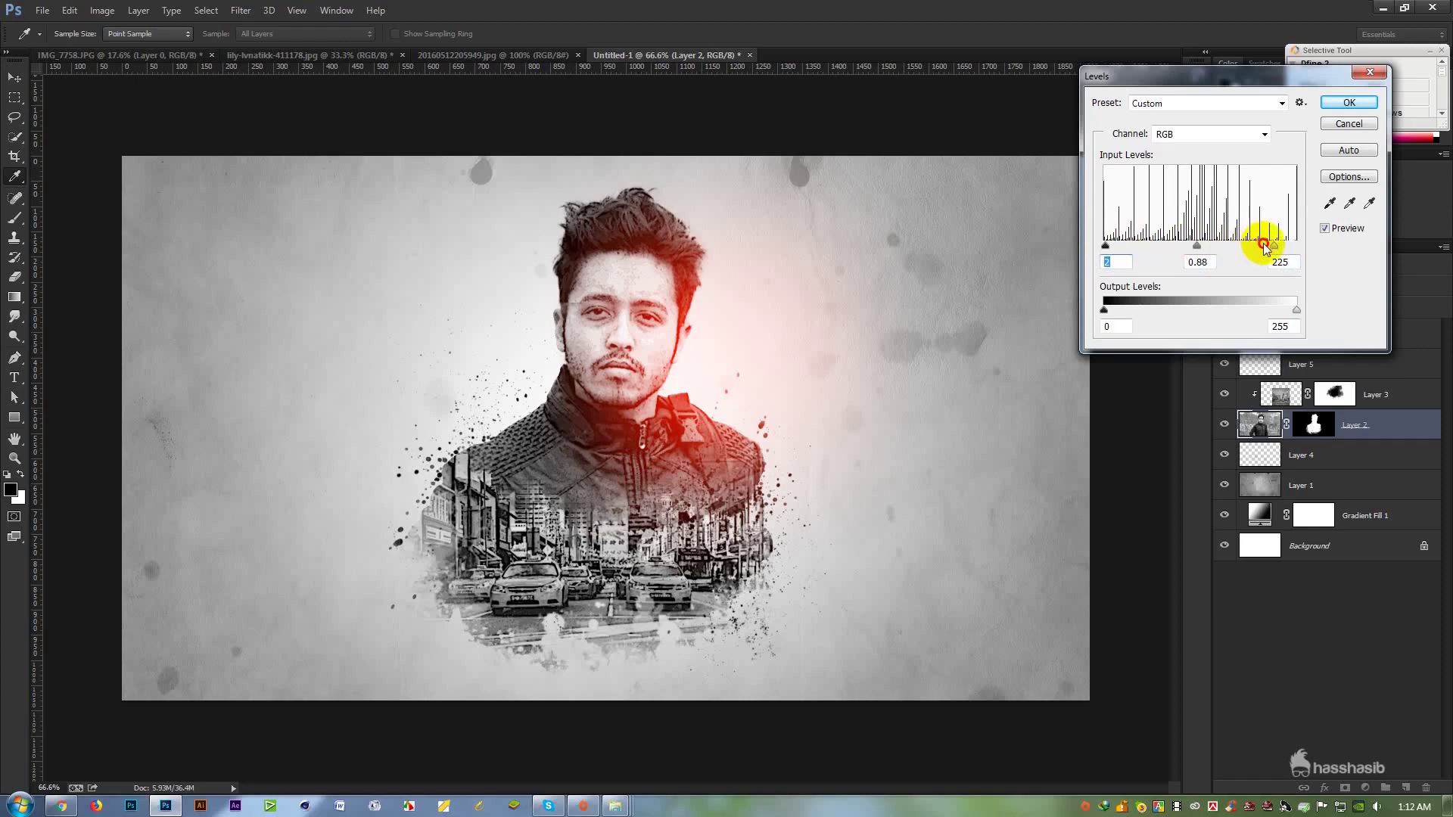
{"action": "left_click", "coordinate": [1349, 106]}
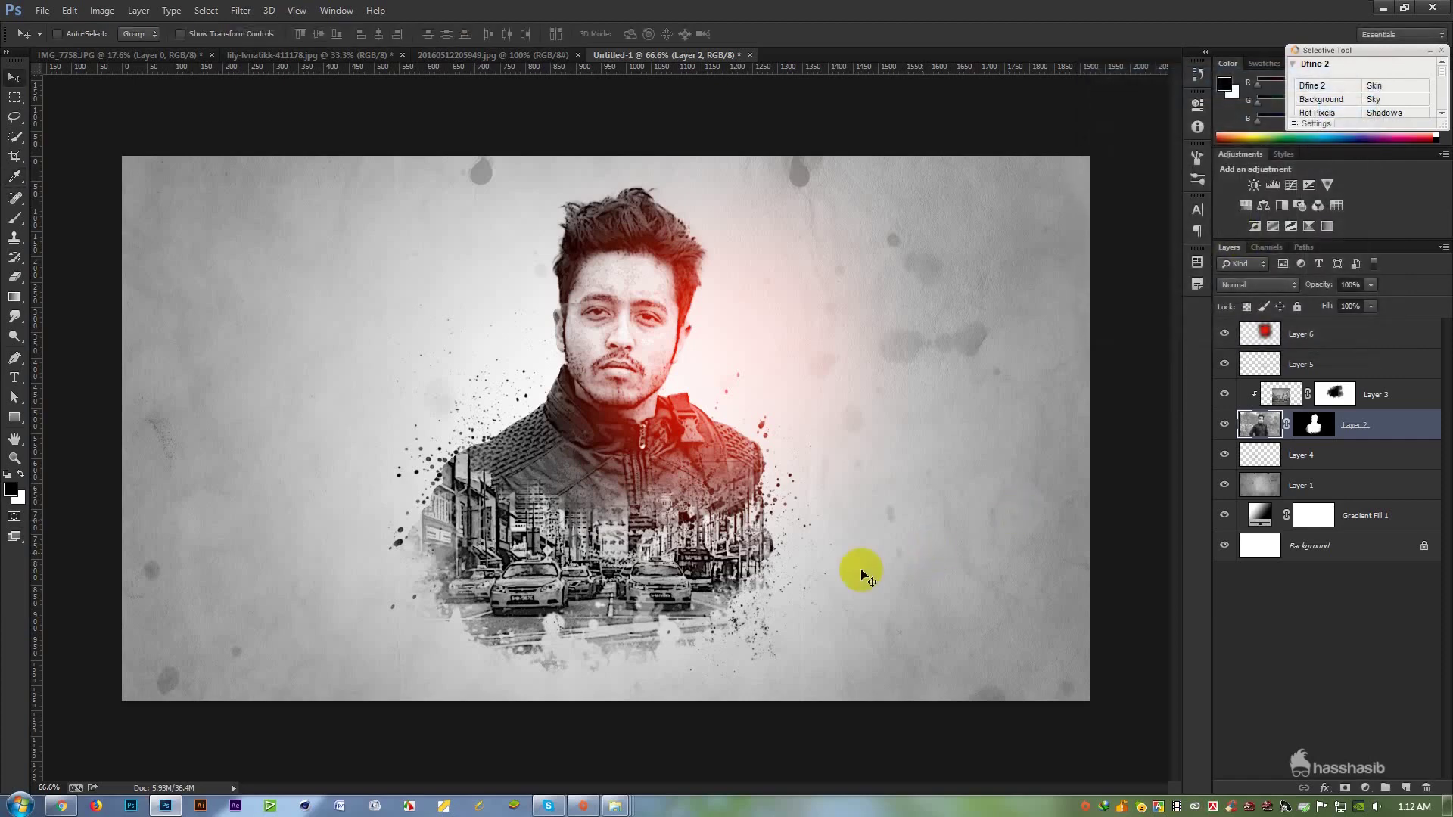
Select all layers from Layer 6 down to Layer 4 and move the composition slightly over the background.
{"action": "scroll", "coordinate": [847, 564], "scroll_direction": "down", "scroll_amount": 4}
{"action": "scroll", "coordinate": [848, 565], "scroll_direction": "up", "scroll_amount": 2}
{"action": "left_click", "coordinate": [1363, 344]}
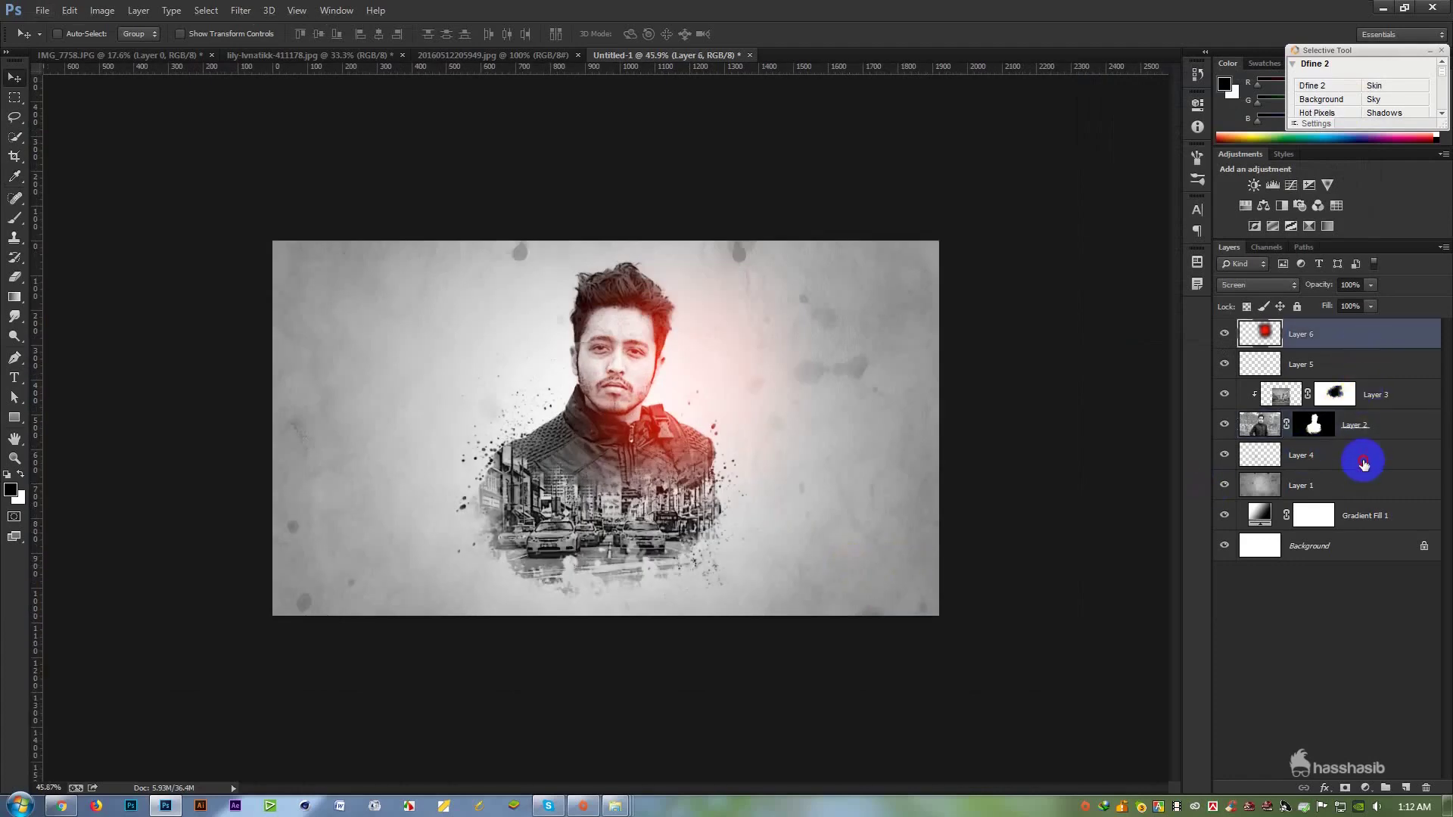
{"action": "left_click", "coordinate": [1363, 461], "text": "shift"}
{"action": "left_click_drag", "start_coordinate": [820, 459], "coordinate": [824, 462]}
{"action": "scroll", "coordinate": [766, 560], "scroll_direction": "up", "scroll_amount": 3}
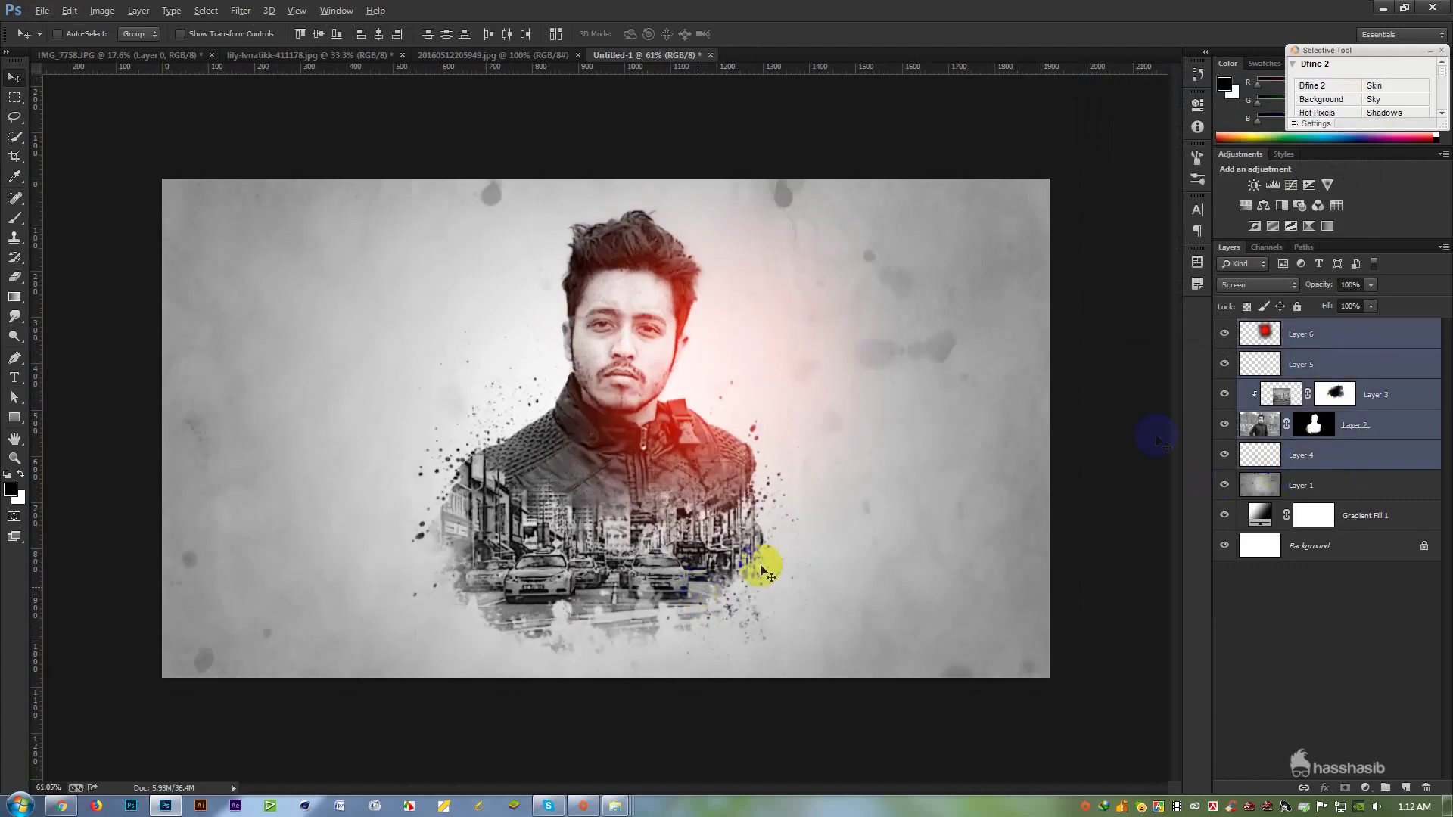
Break up the lower edge of the cutout on Layer 2's mask with black splatter brush stamps, enlarging the brush to 900 px.
{"action": "left_click", "coordinate": [1313, 426]}
{"action": "left_click", "coordinate": [15, 219]}
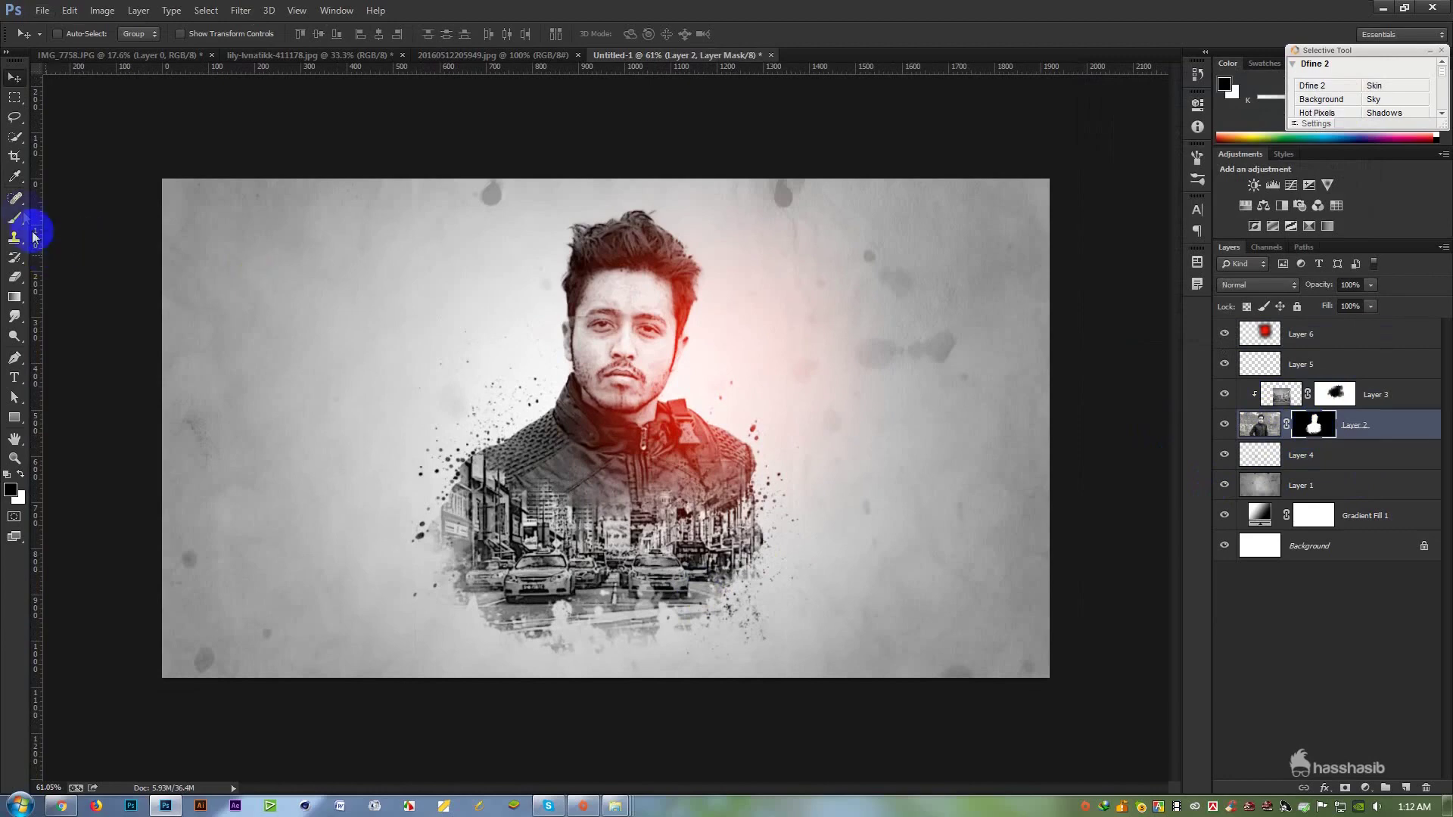
{"action": "right_click", "coordinate": [454, 366]}
{"action": "left_click", "coordinate": [667, 674]}
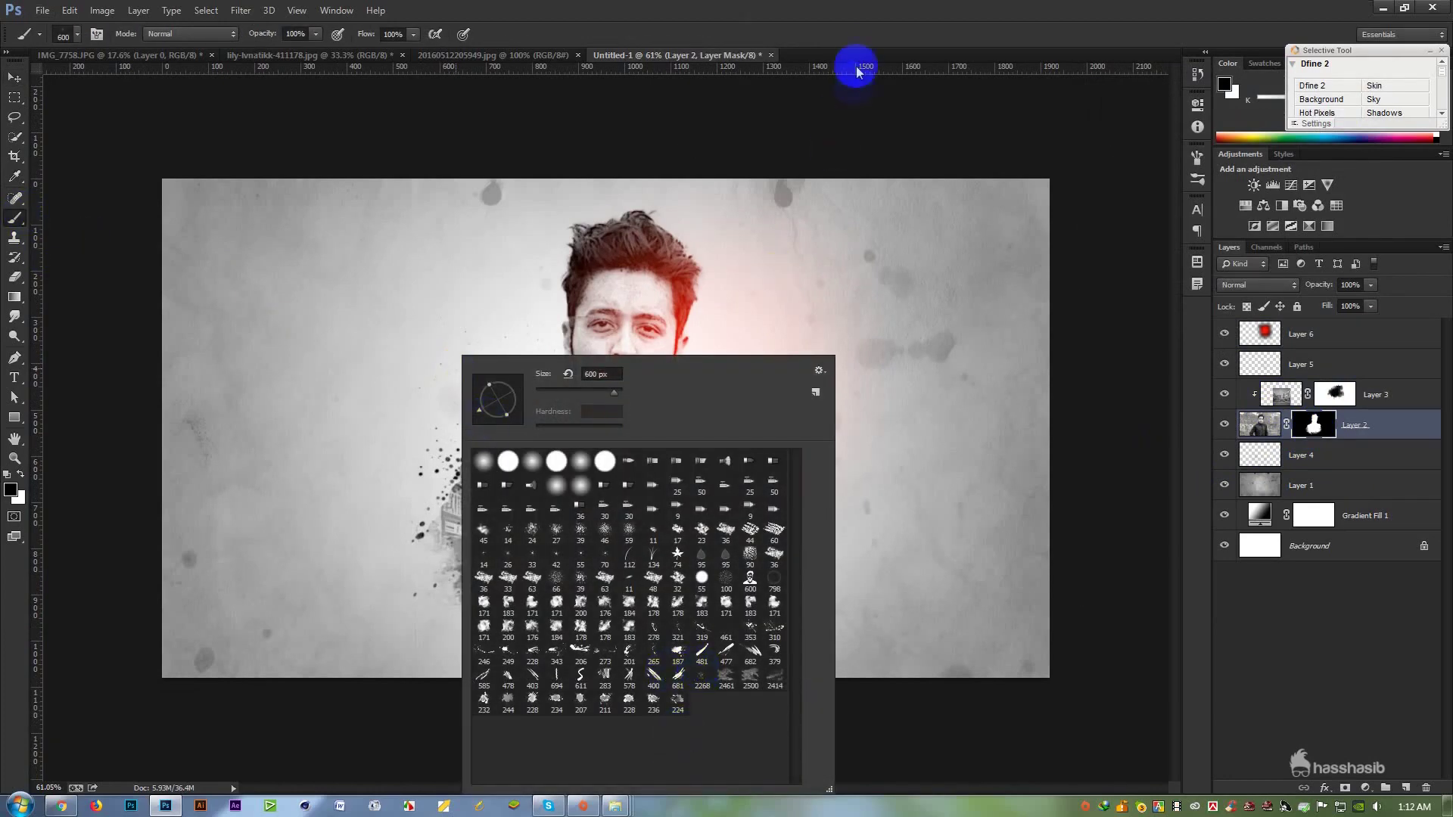
{"action": "left_click", "coordinate": [876, 10]}
{"action": "left_click", "coordinate": [551, 647]}
{"action": "left_click", "coordinate": [478, 628]}
{"action": "key", "text": "bracketright"}
{"action": "key", "text": "bracketright"}
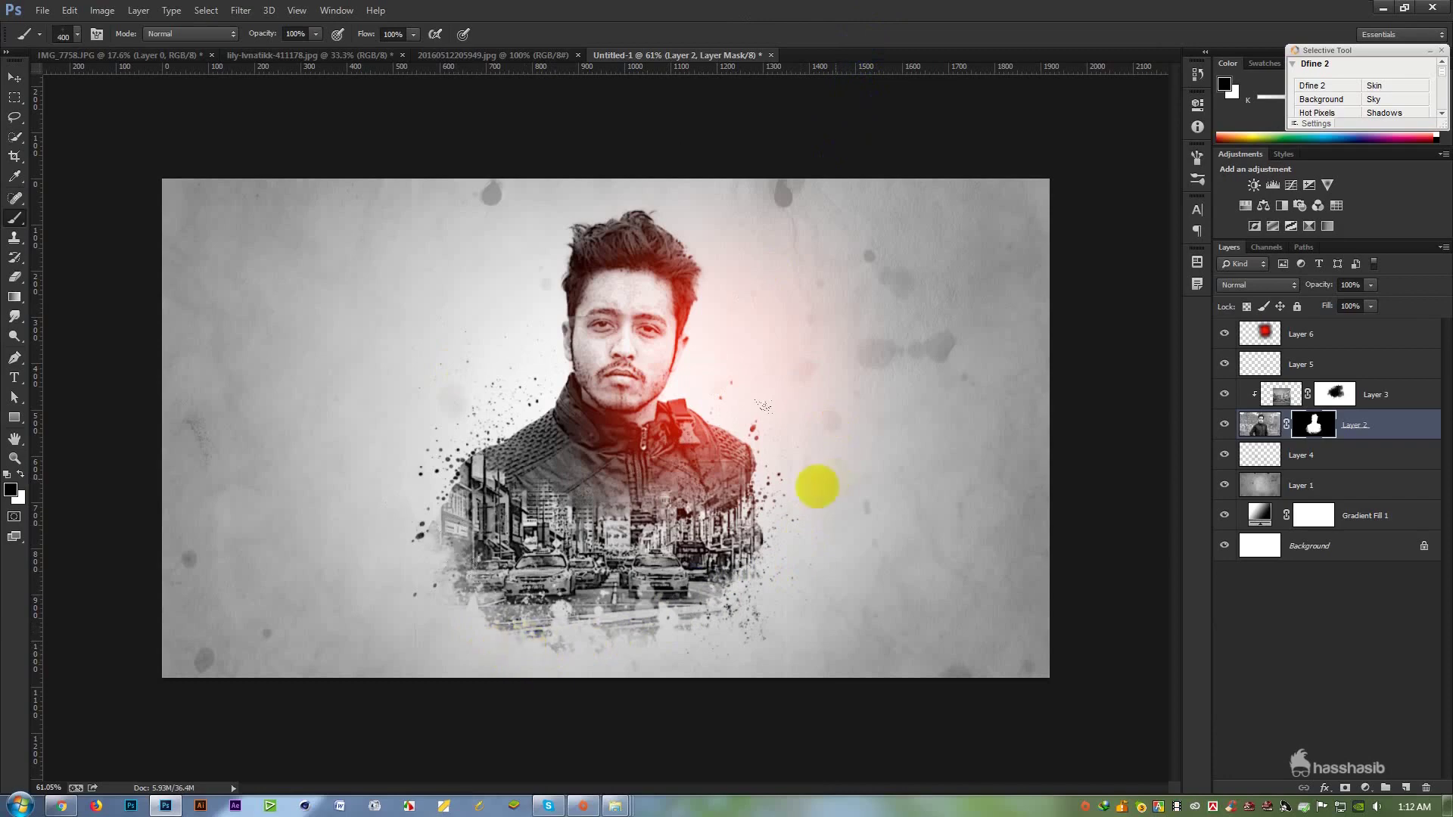
{"action": "left_click_drag", "start_coordinate": [629, 733], "coordinate": [656, 733]}
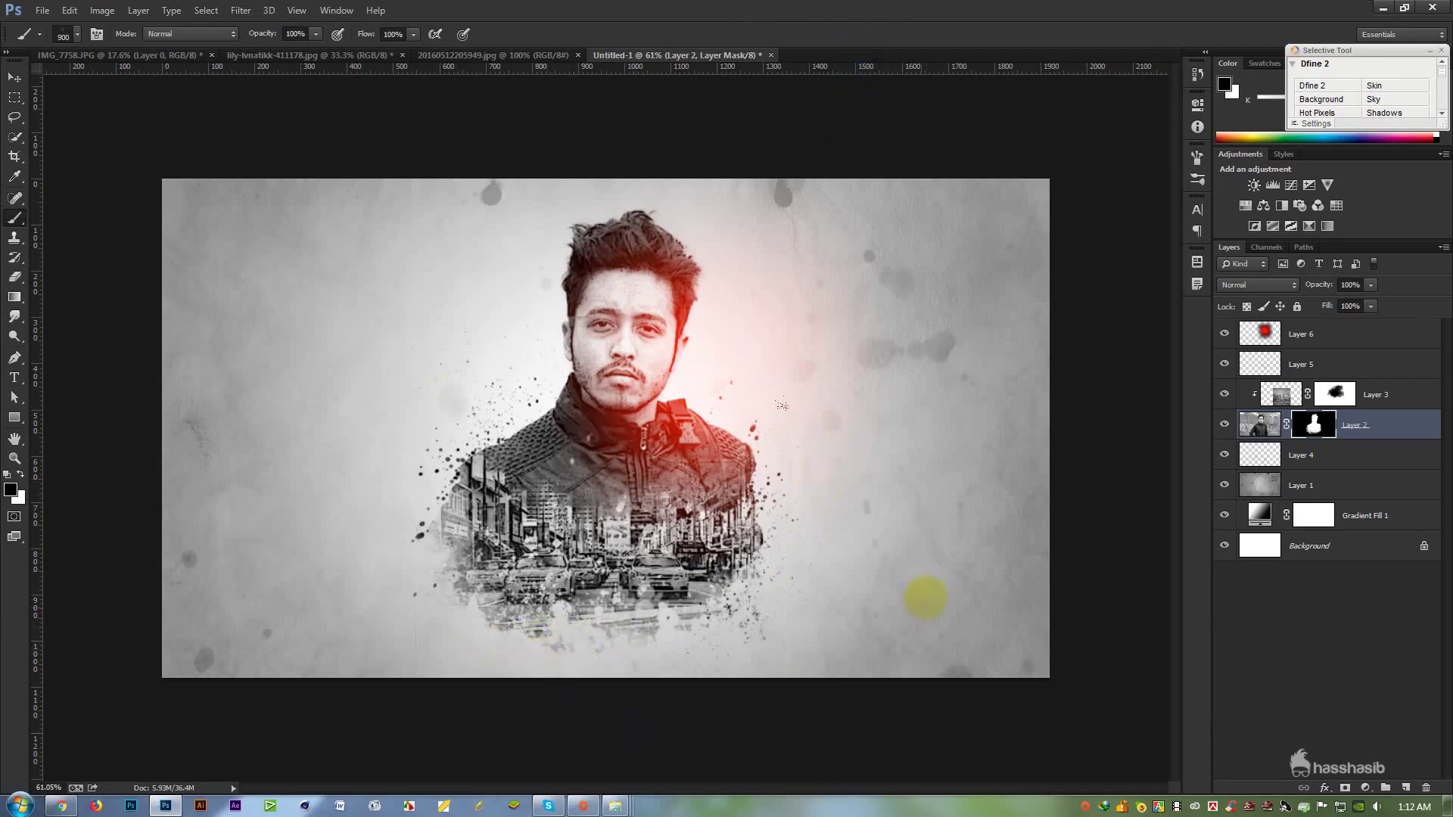
Stamp the rotated 187 splatter tip at 600 px on Layer 2's mask, below the car at the street photo's lower edge.
{"action": "right_click", "coordinate": [905, 484]}
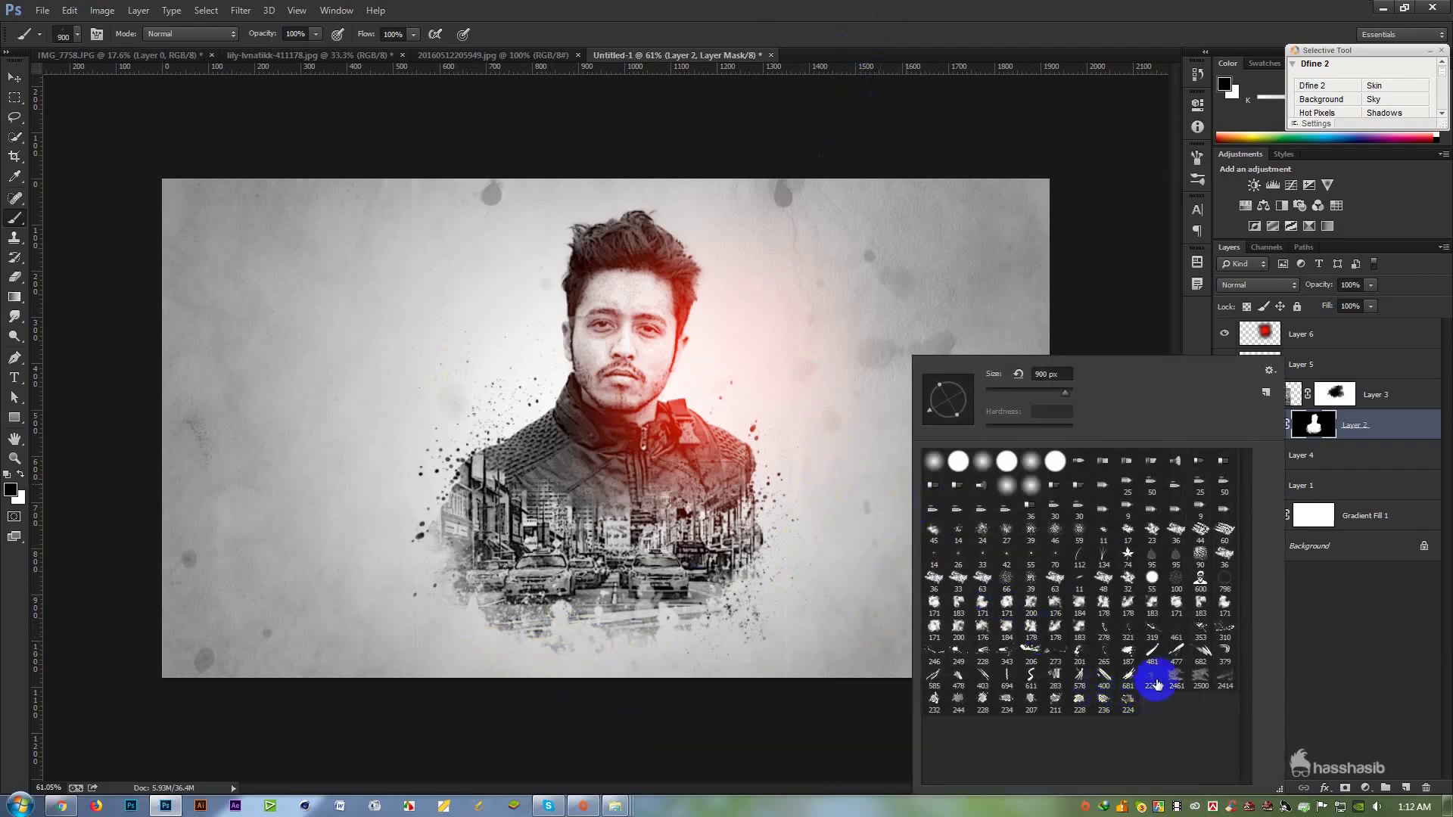
{"action": "mouse_move", "coordinate": [932, 409]}
{"action": "left_mouse_down"}
{"action": "mouse_move", "coordinate": [965, 397]}
{"action": "mouse_move", "coordinate": [980, 361]}
{"action": "left_mouse_up"}
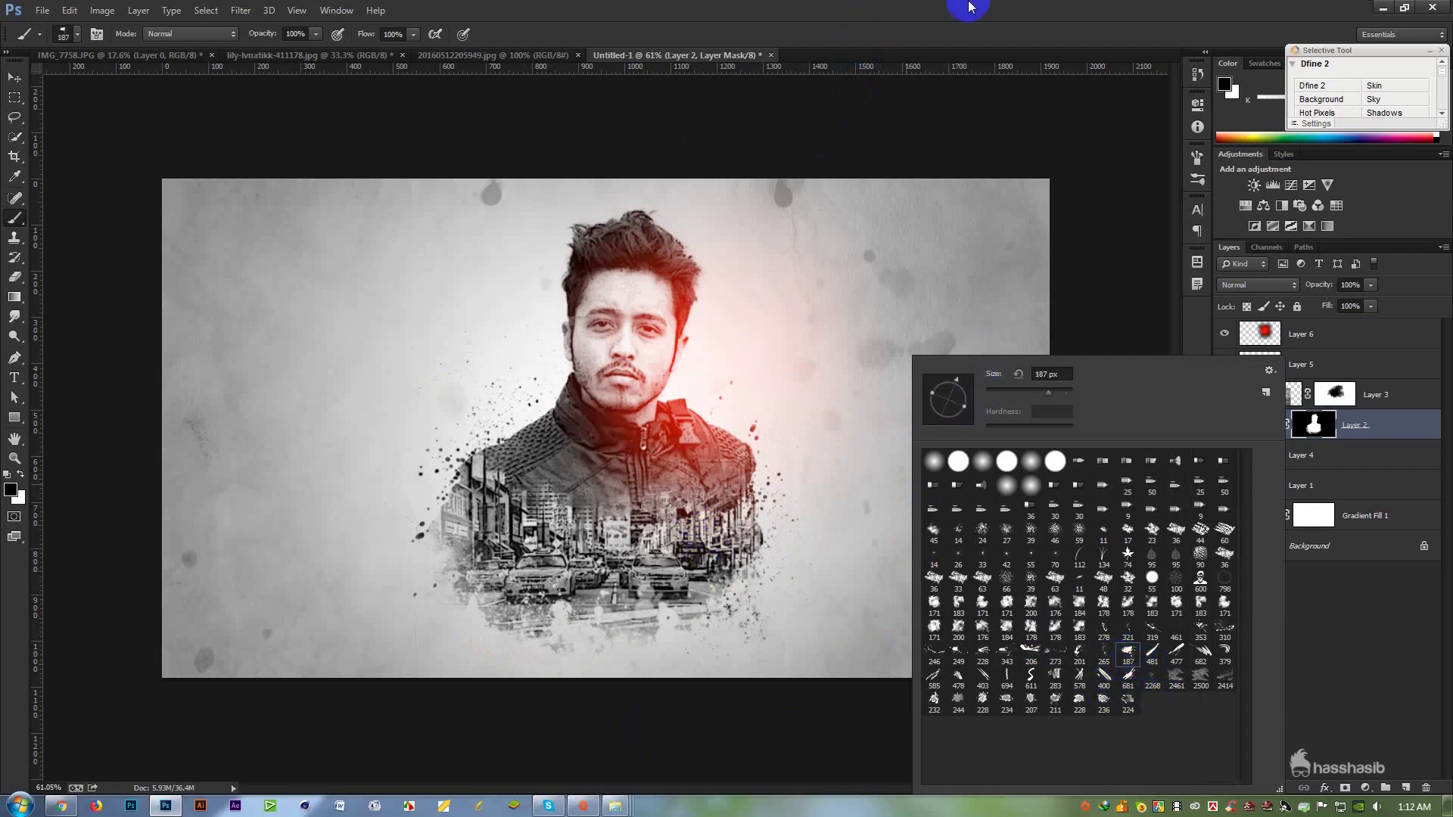
{"action": "left_click", "coordinate": [954, 25]}
{"action": "key", "text": "bracketright"}
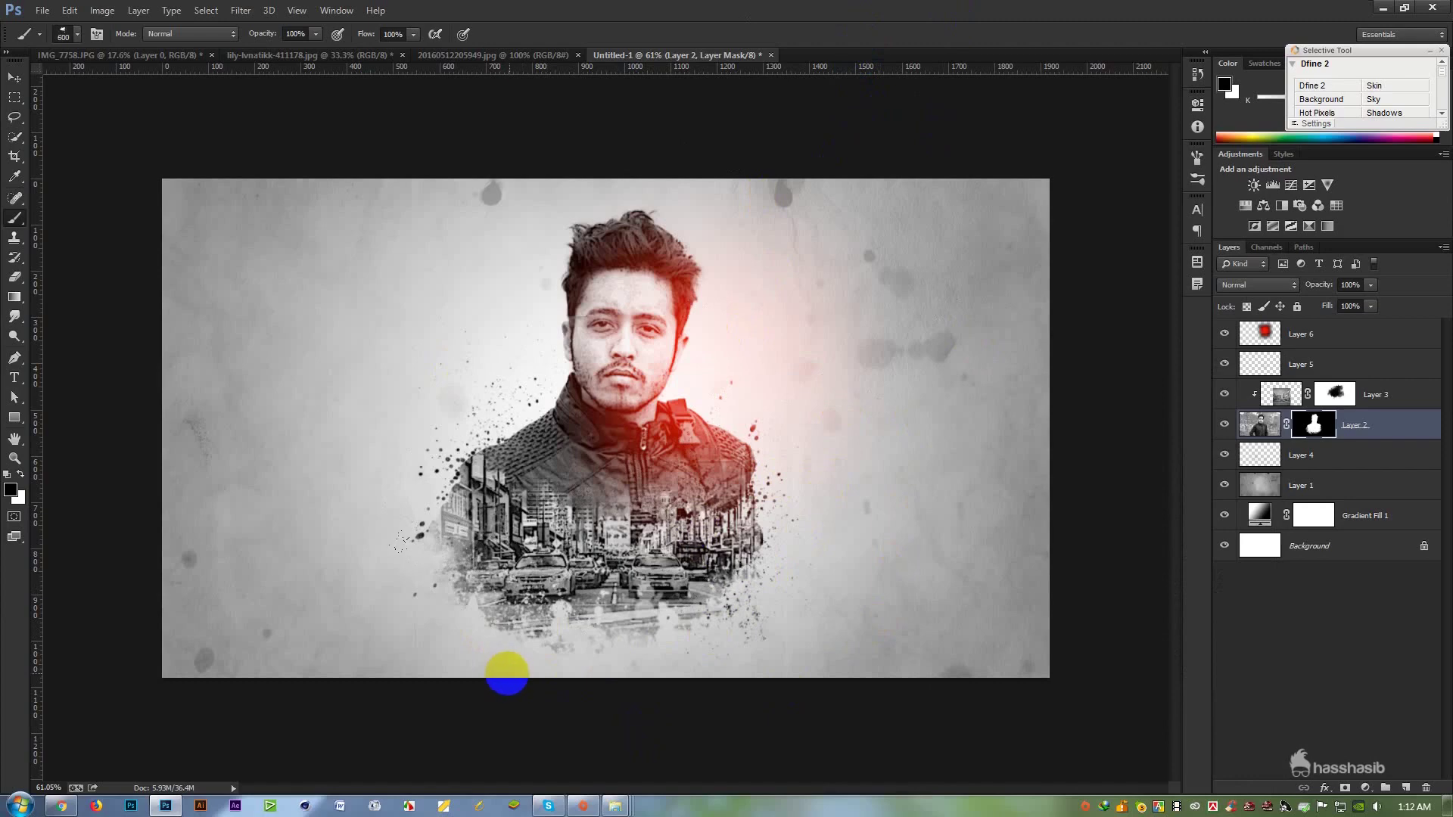
{"action": "left_click", "coordinate": [507, 673]}
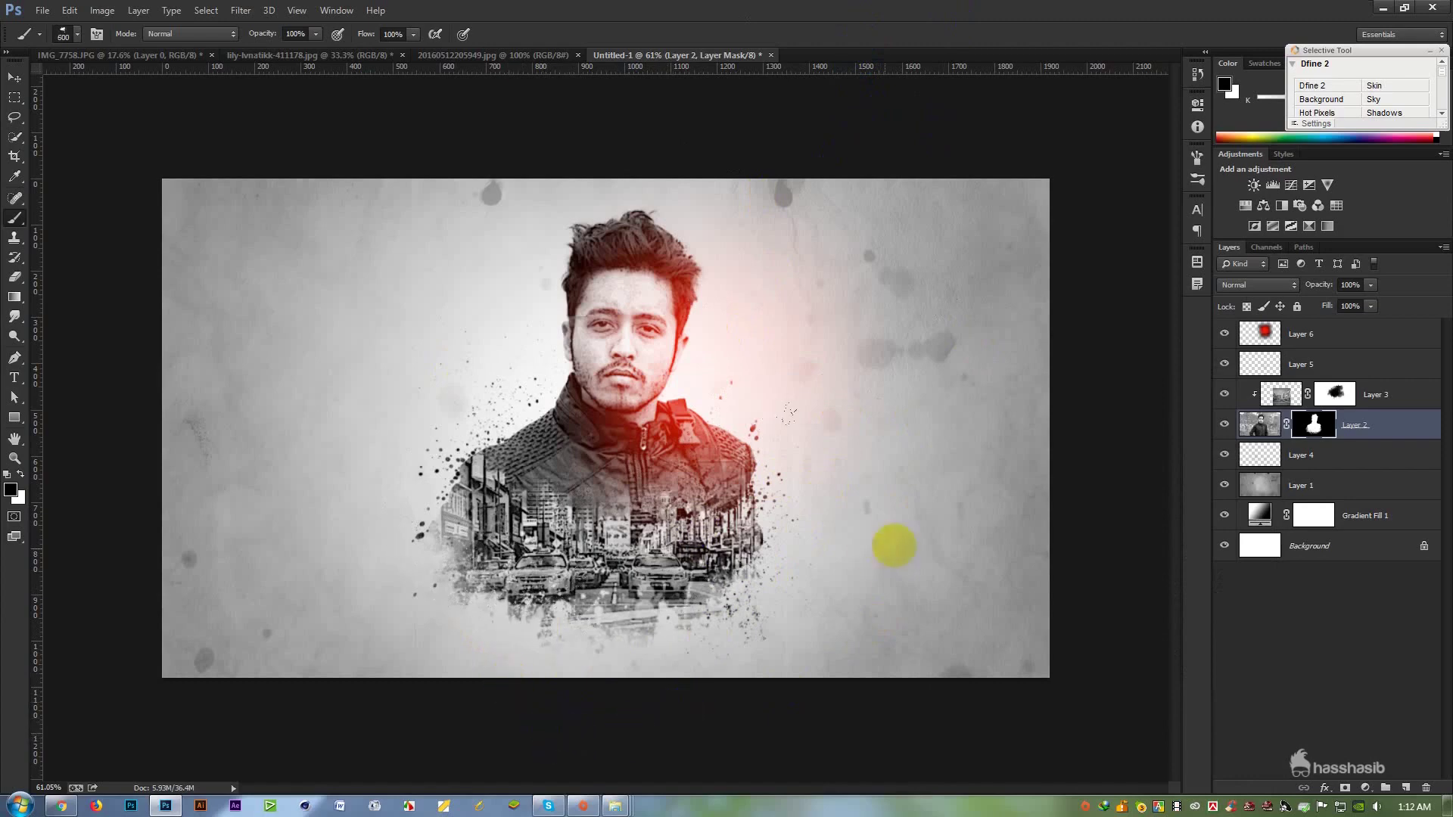
Roughen the bottom of the street area on Layer 2's mask with the 310 splatter tip at 700 and 500 px.
{"action": "right_click", "coordinate": [885, 546]}
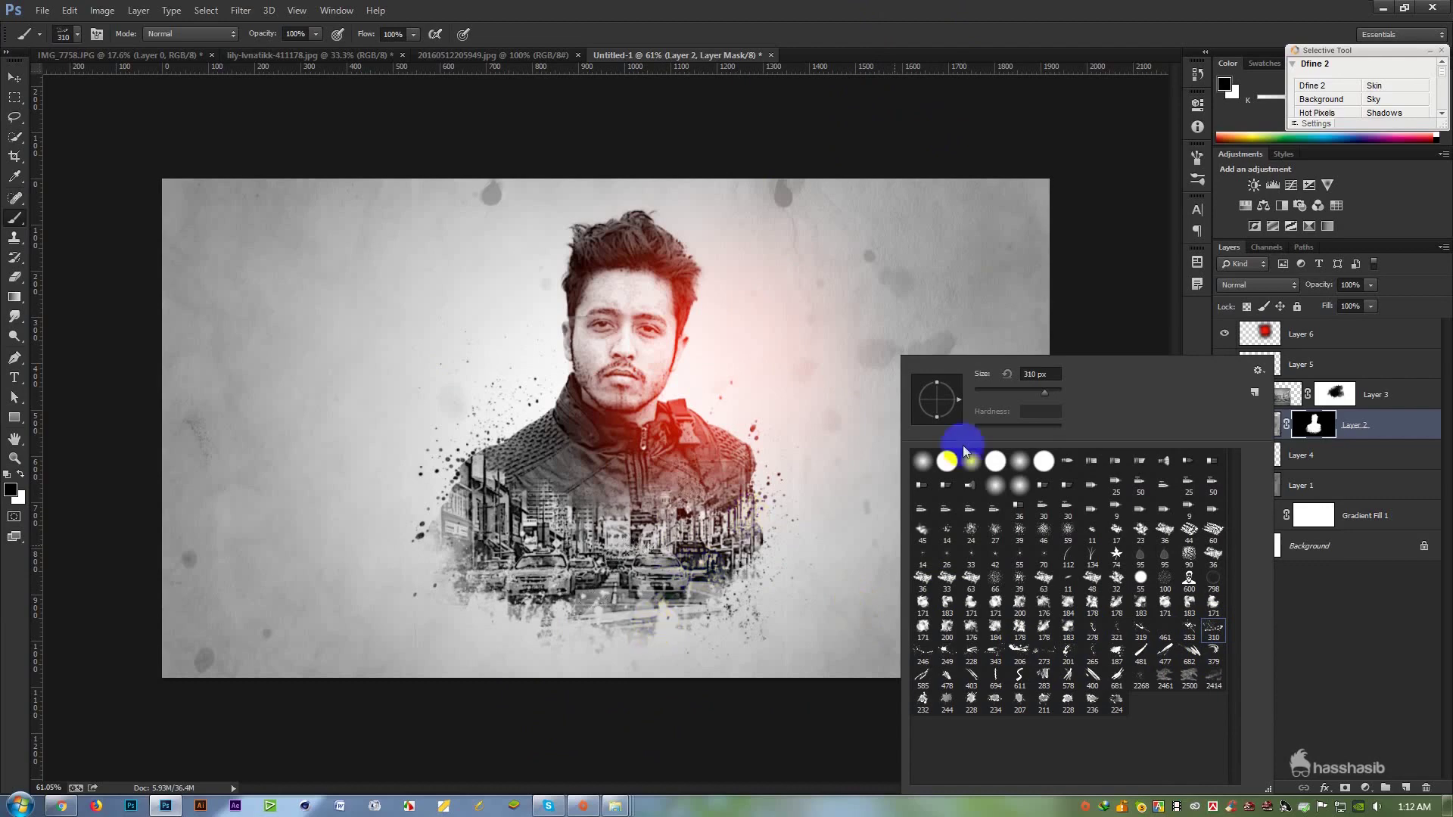
{"action": "left_click", "coordinate": [1000, 22]}
{"action": "key", "text": "]"}
{"action": "key", "text": "]"}
{"action": "key", "text": "]"}
{"action": "key", "text": "]"}
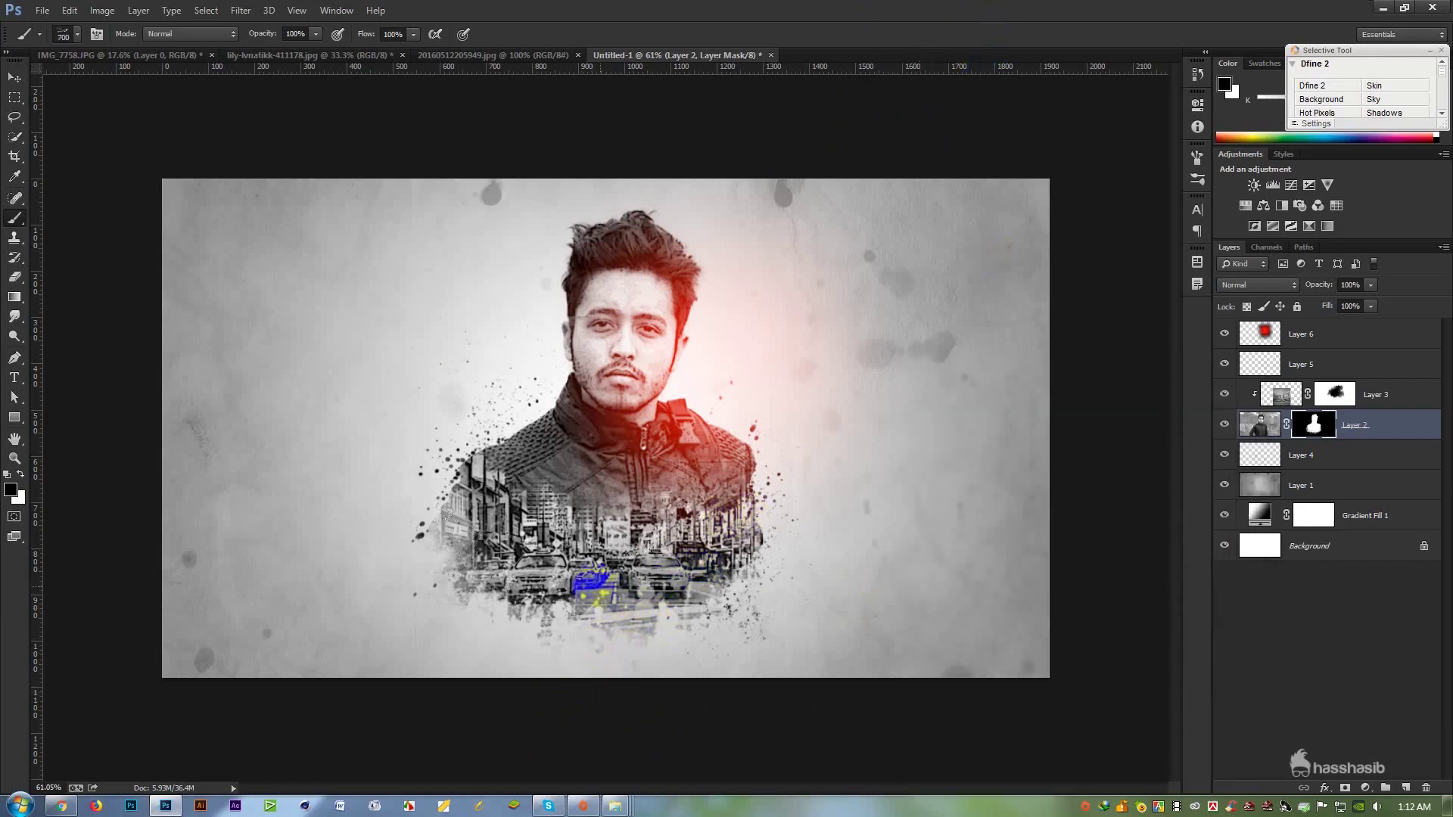
{"action": "left_click", "coordinate": [676, 645]}
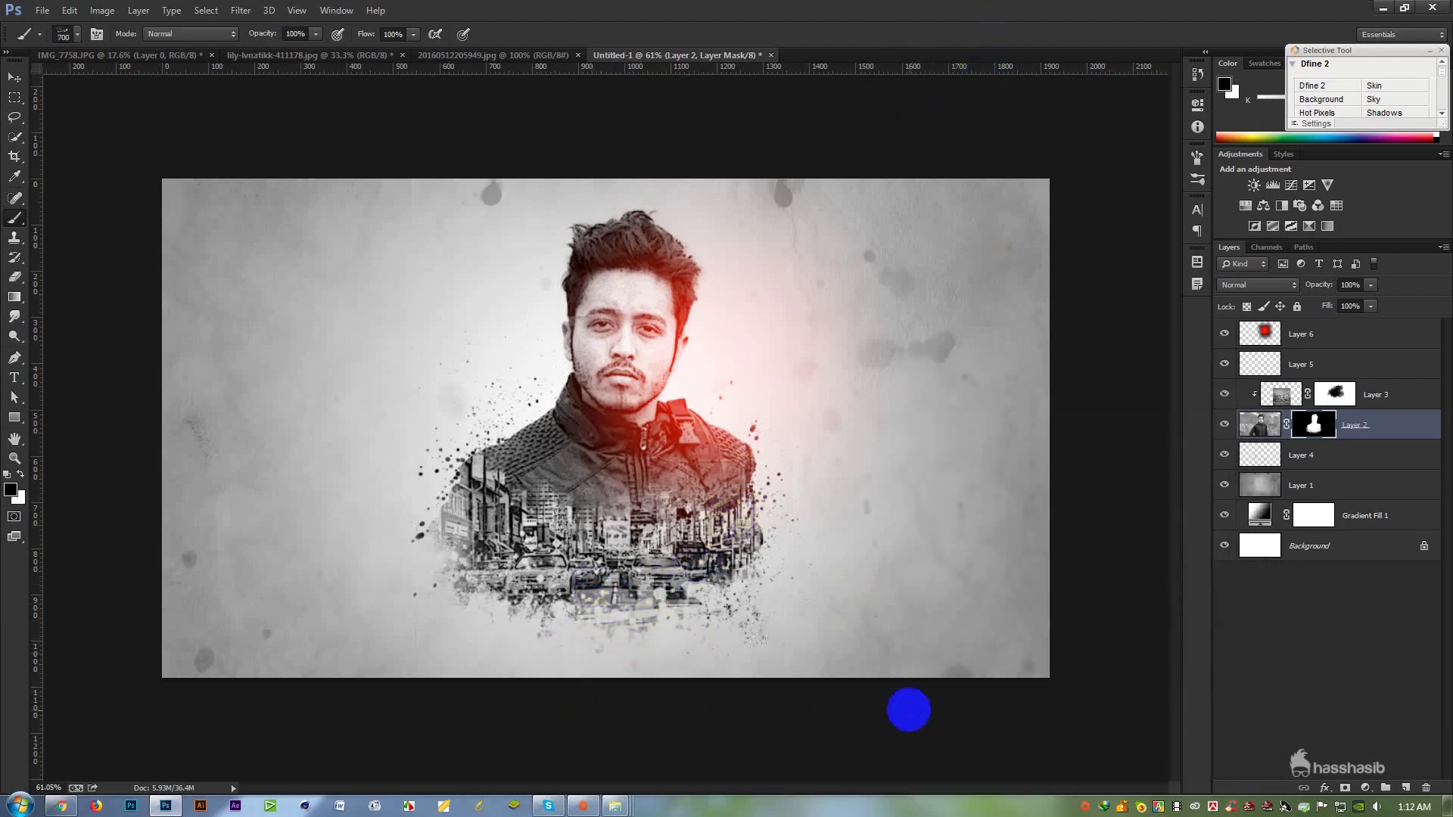
{"action": "left_click", "coordinate": [597, 634]}
{"action": "left_click", "coordinate": [590, 655]}
{"action": "left_click", "coordinate": [680, 671]}
{"action": "mouse_move", "coordinate": [681, 671]}
{"action": "left_mouse_down"}
{"action": "mouse_move", "coordinate": [616, 691]}
{"action": "mouse_move", "coordinate": [632, 602]}
{"action": "left_mouse_up"}
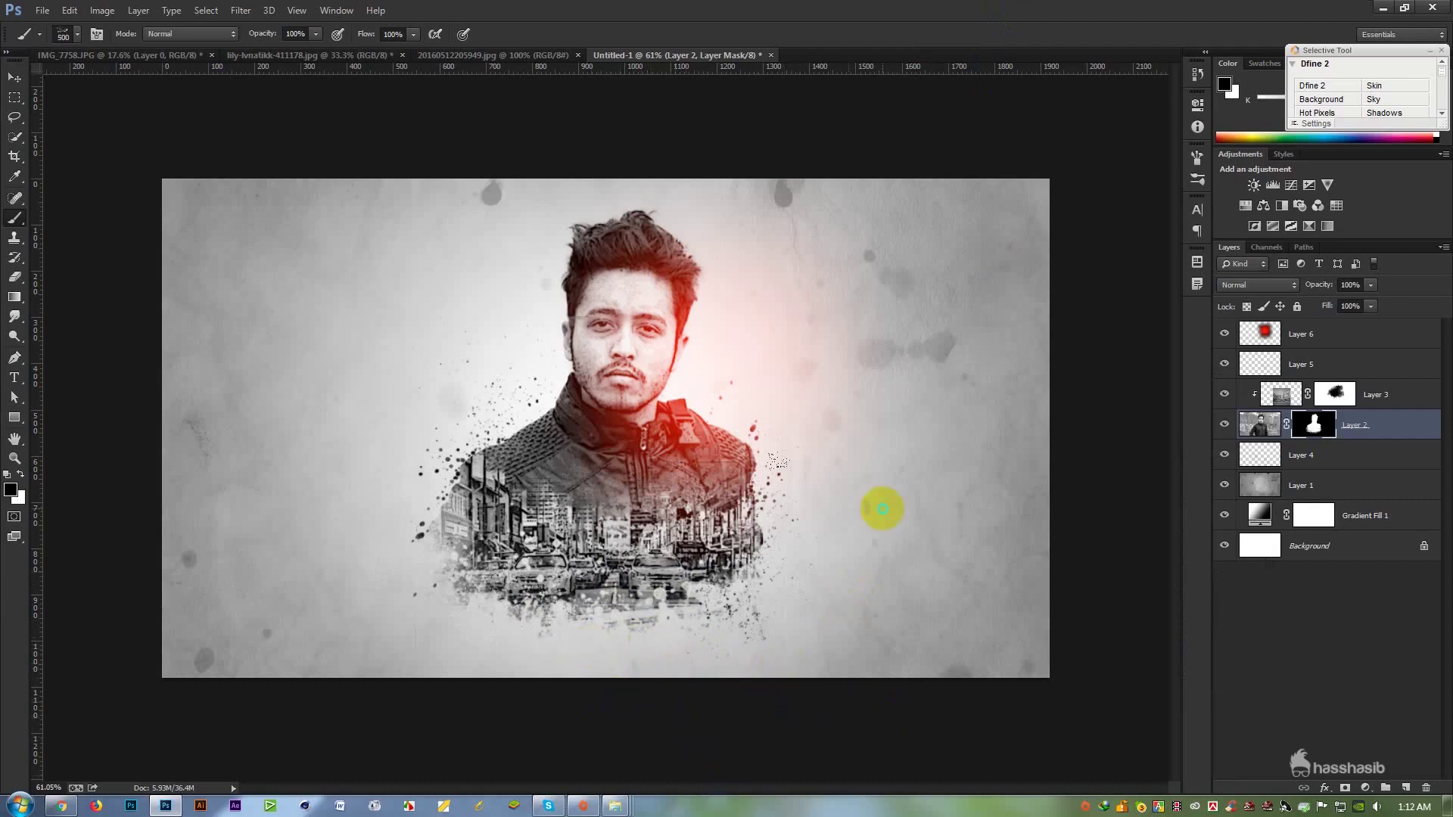
Switch to the 228 px splatter tip and stamp it just below the street area on Layer 2's mask.
{"action": "right_click", "coordinate": [879, 506]}
{"action": "left_click", "coordinate": [959, 701]}
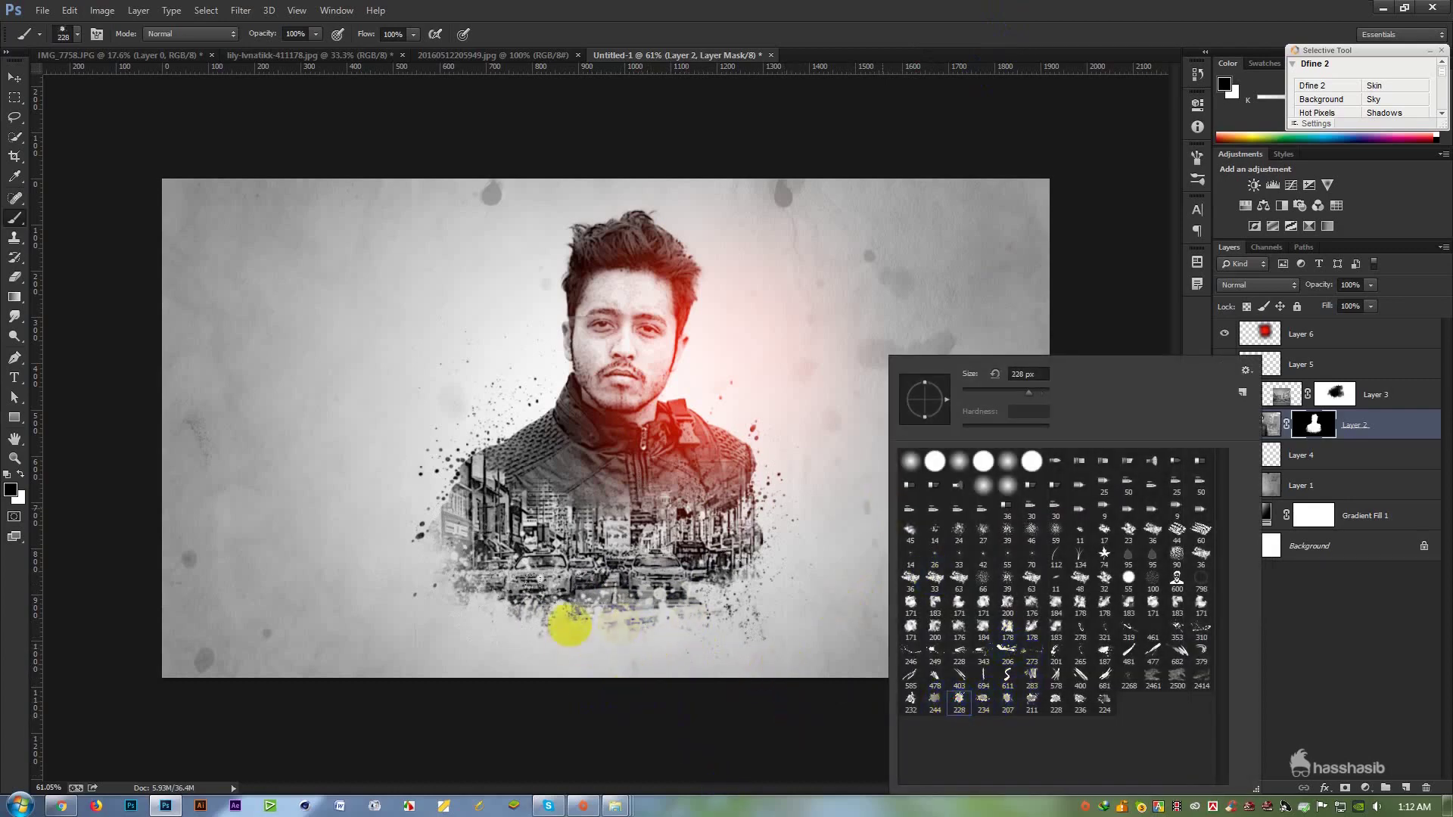
{"action": "left_click", "coordinate": [535, 733]}
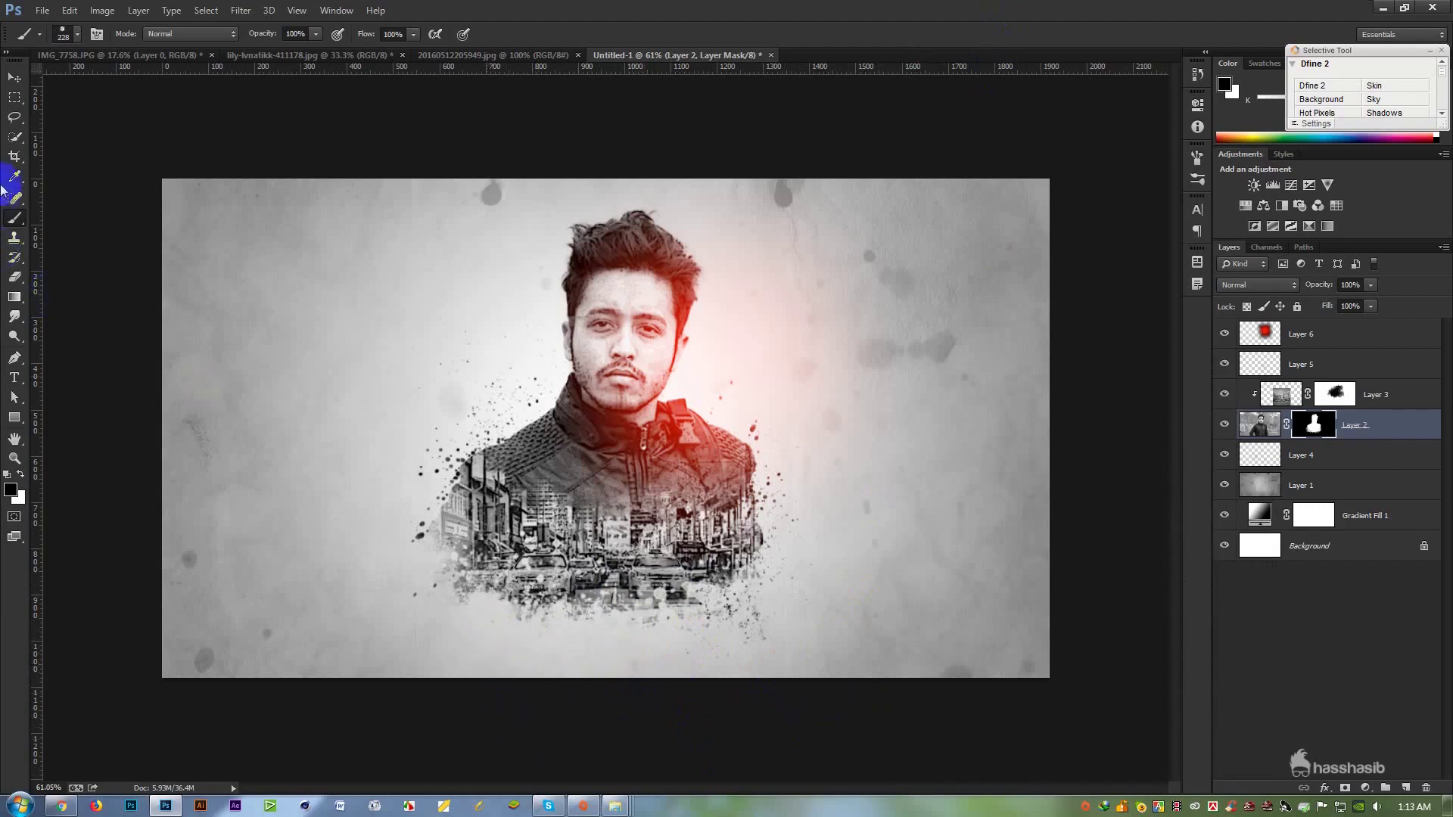
Add a new layer above Layer 4 and stamp a 500 px black splatter behind the cutout's lower edge.
{"action": "left_click", "coordinate": [16, 78]}
{"action": "left_click", "coordinate": [1372, 464]}
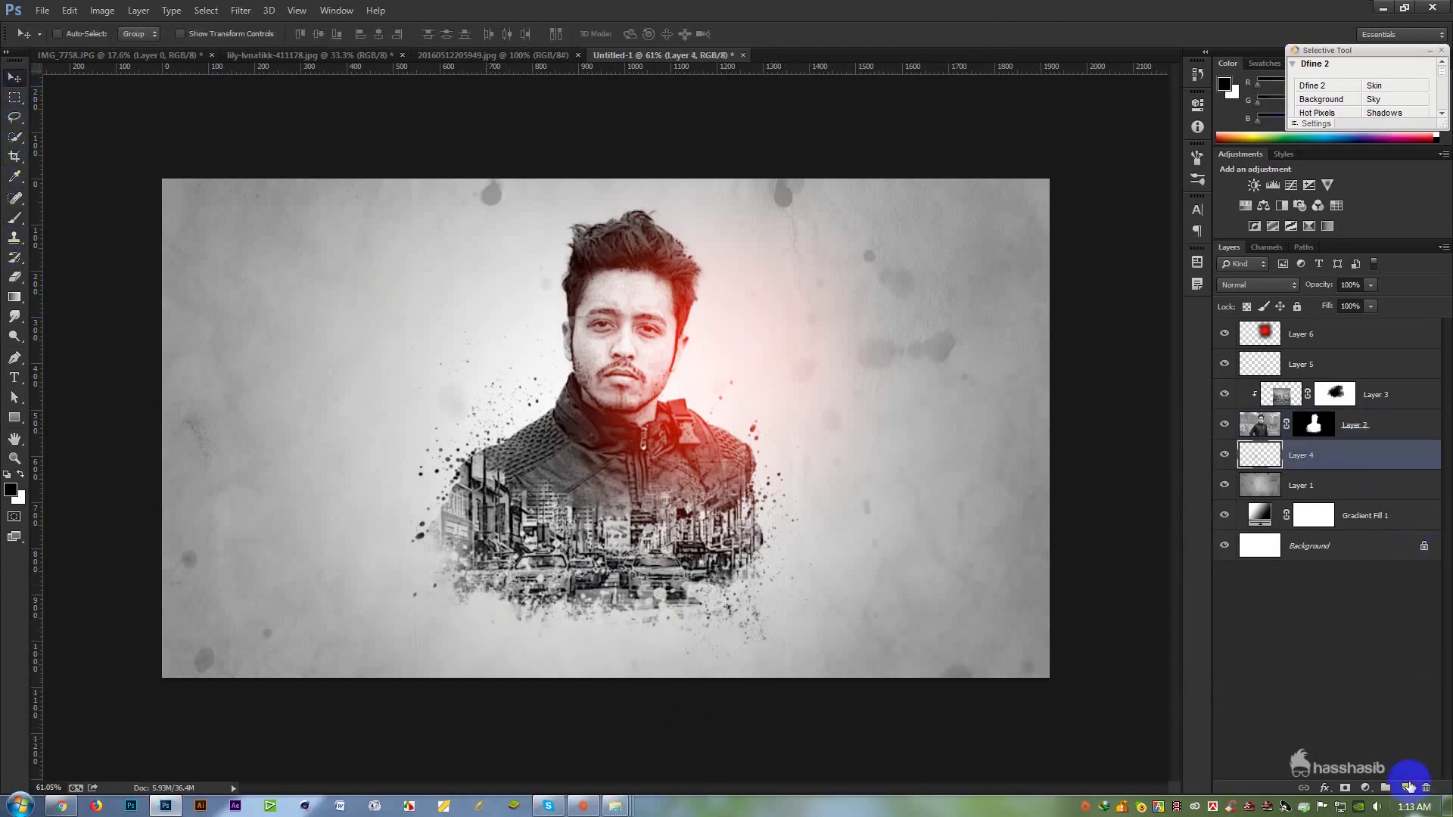
{"action": "left_click", "coordinate": [1405, 788]}
{"action": "left_click", "coordinate": [18, 220]}
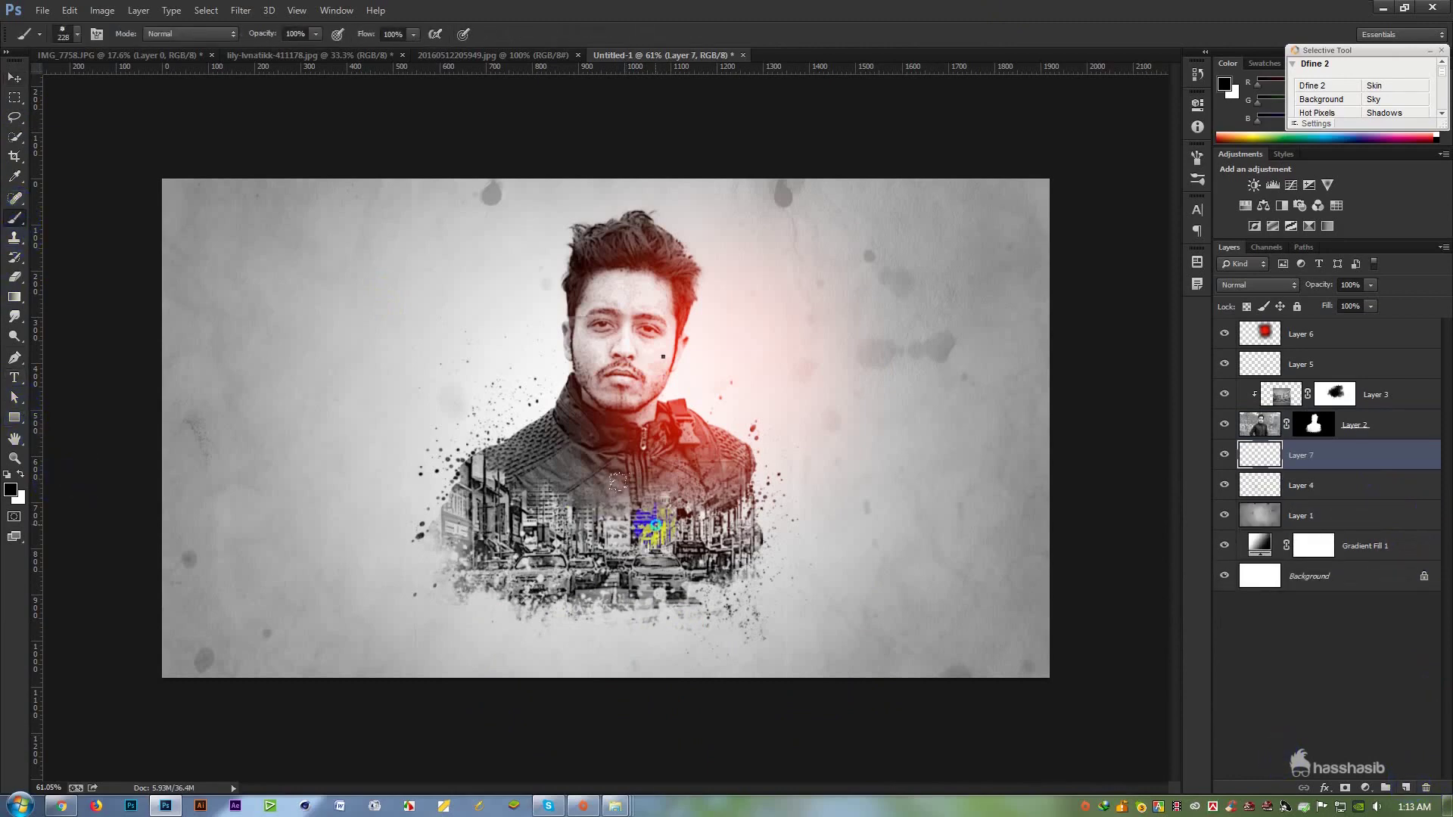
{"action": "right_click", "coordinate": [618, 482]}
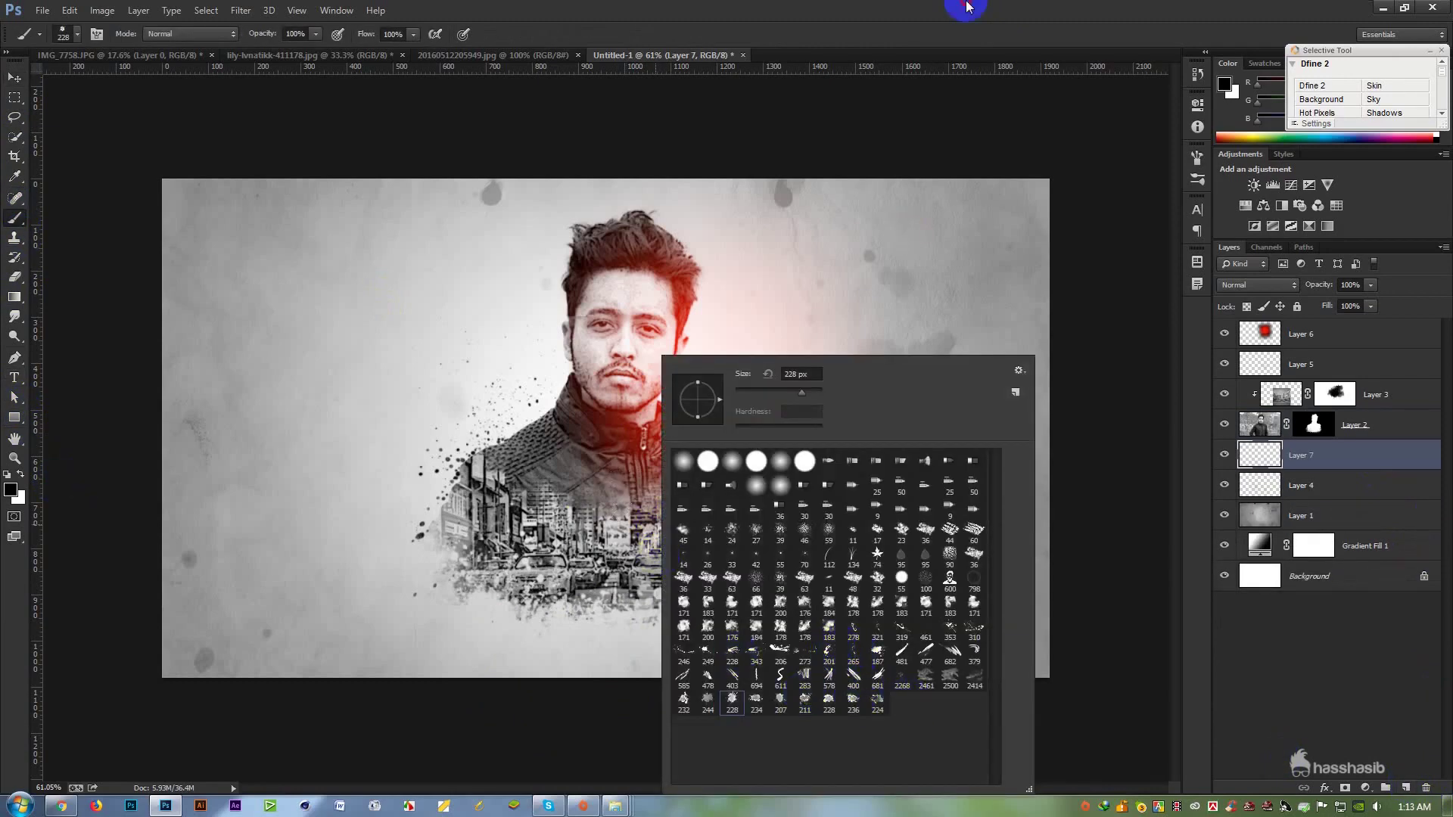
{"action": "left_click", "coordinate": [966, 5]}
{"action": "key", "text": "bracketright"}
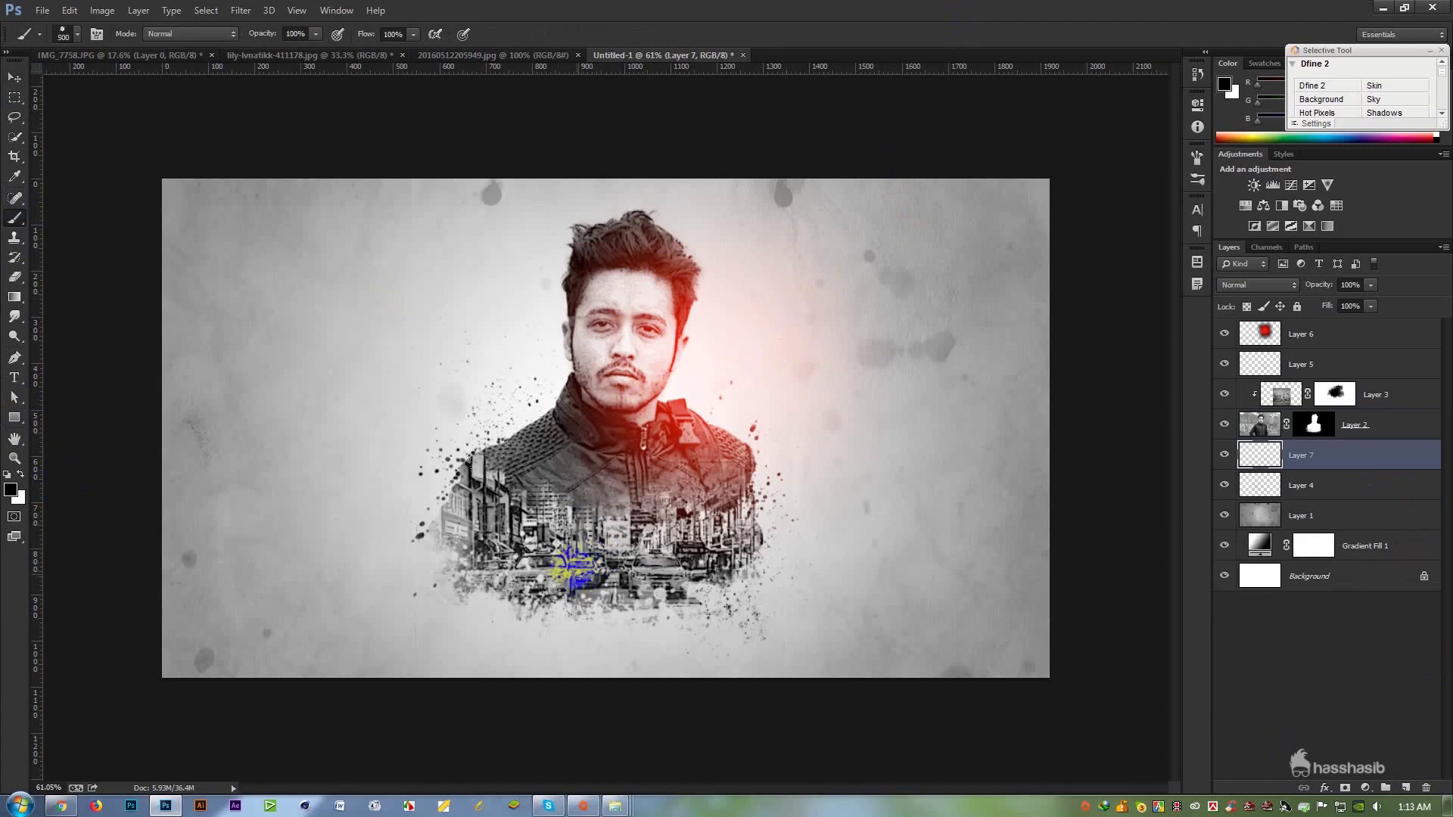
{"action": "left_click", "coordinate": [560, 558]}
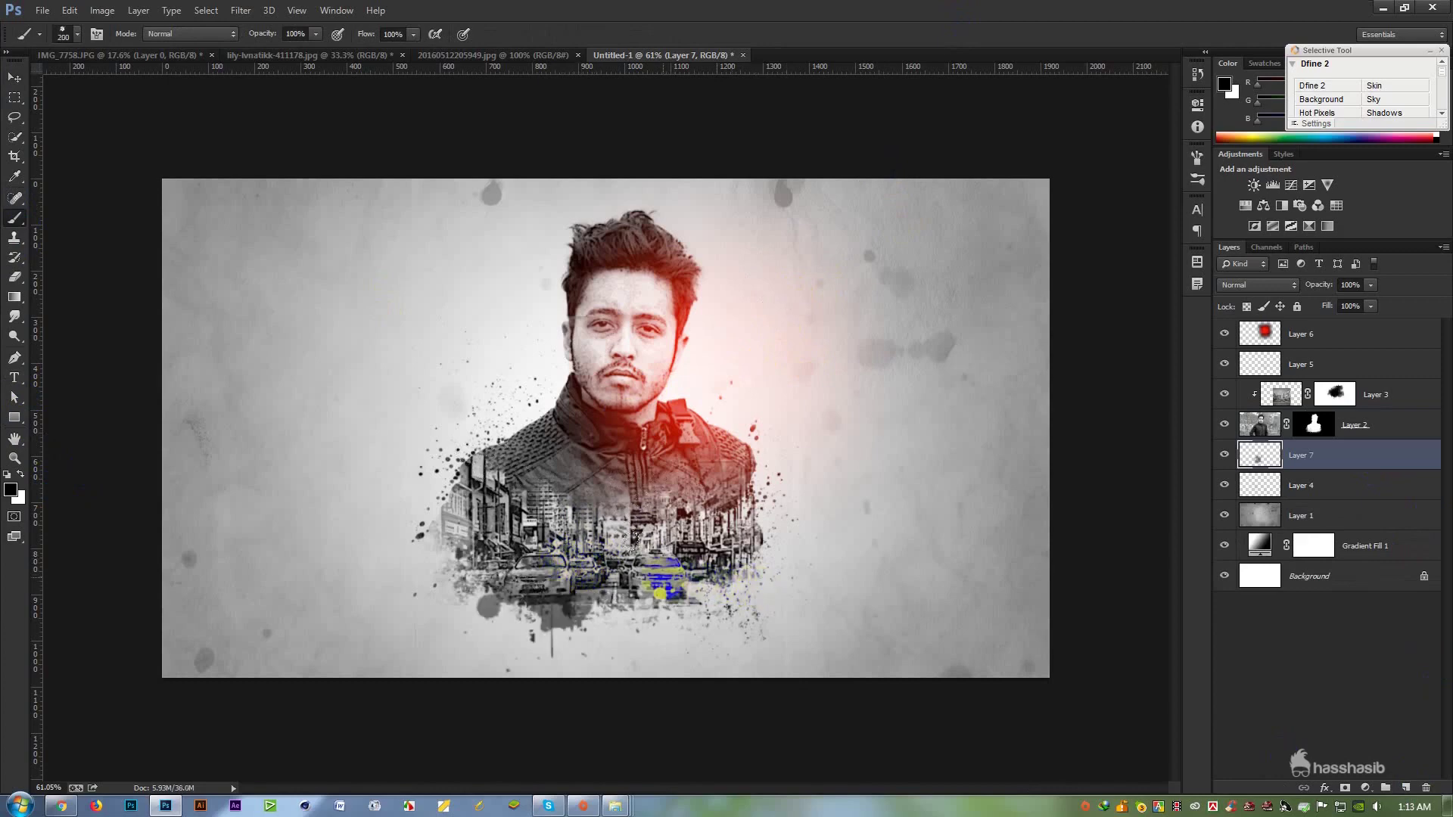
Enlarge the 228 splatter tip to 400 px and stamp it behind the cutout, below the car near the buckled-shoulder side.
{"action": "right_click", "coordinate": [768, 531]}
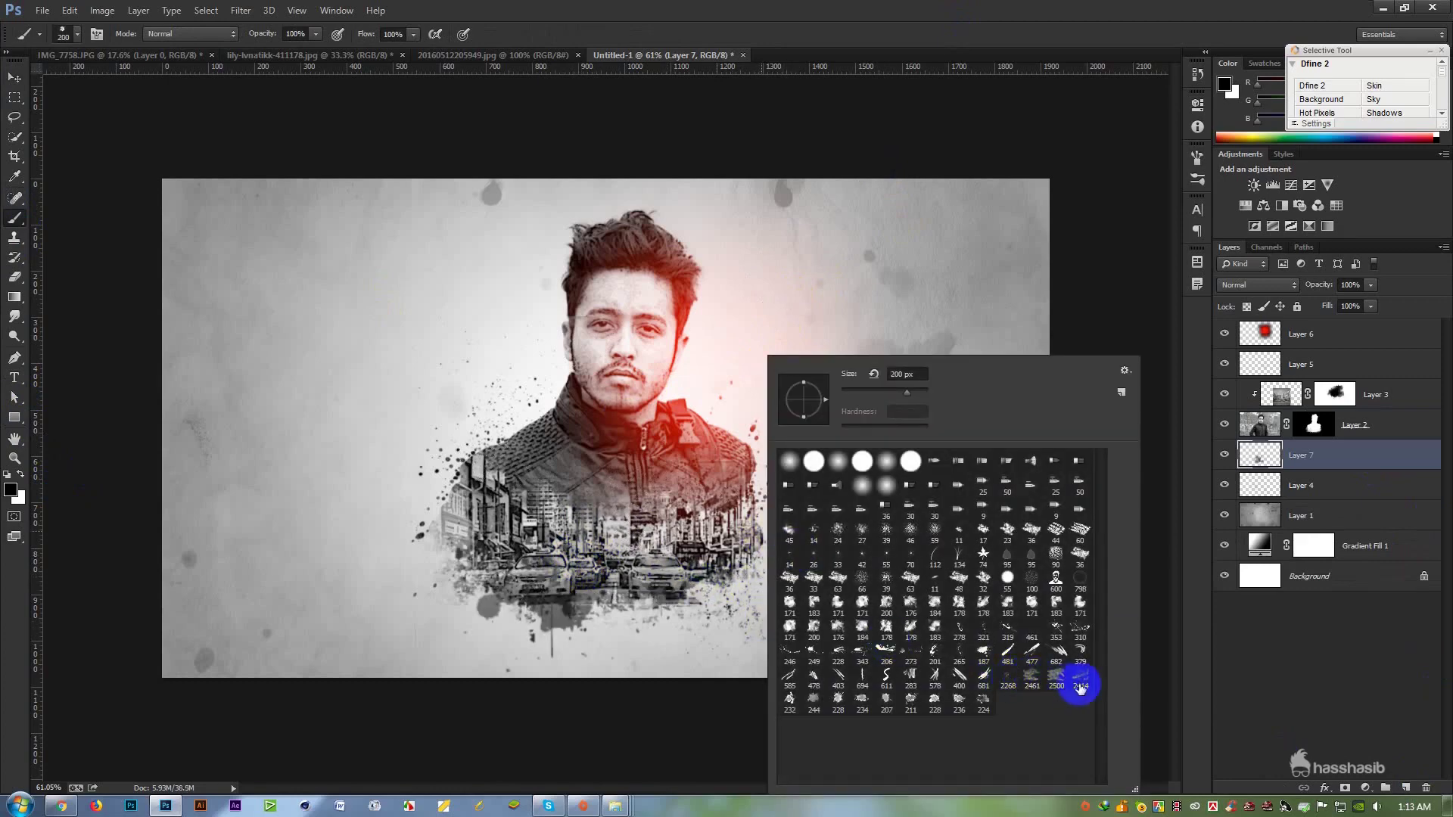
{"action": "left_click", "coordinate": [843, 702]}
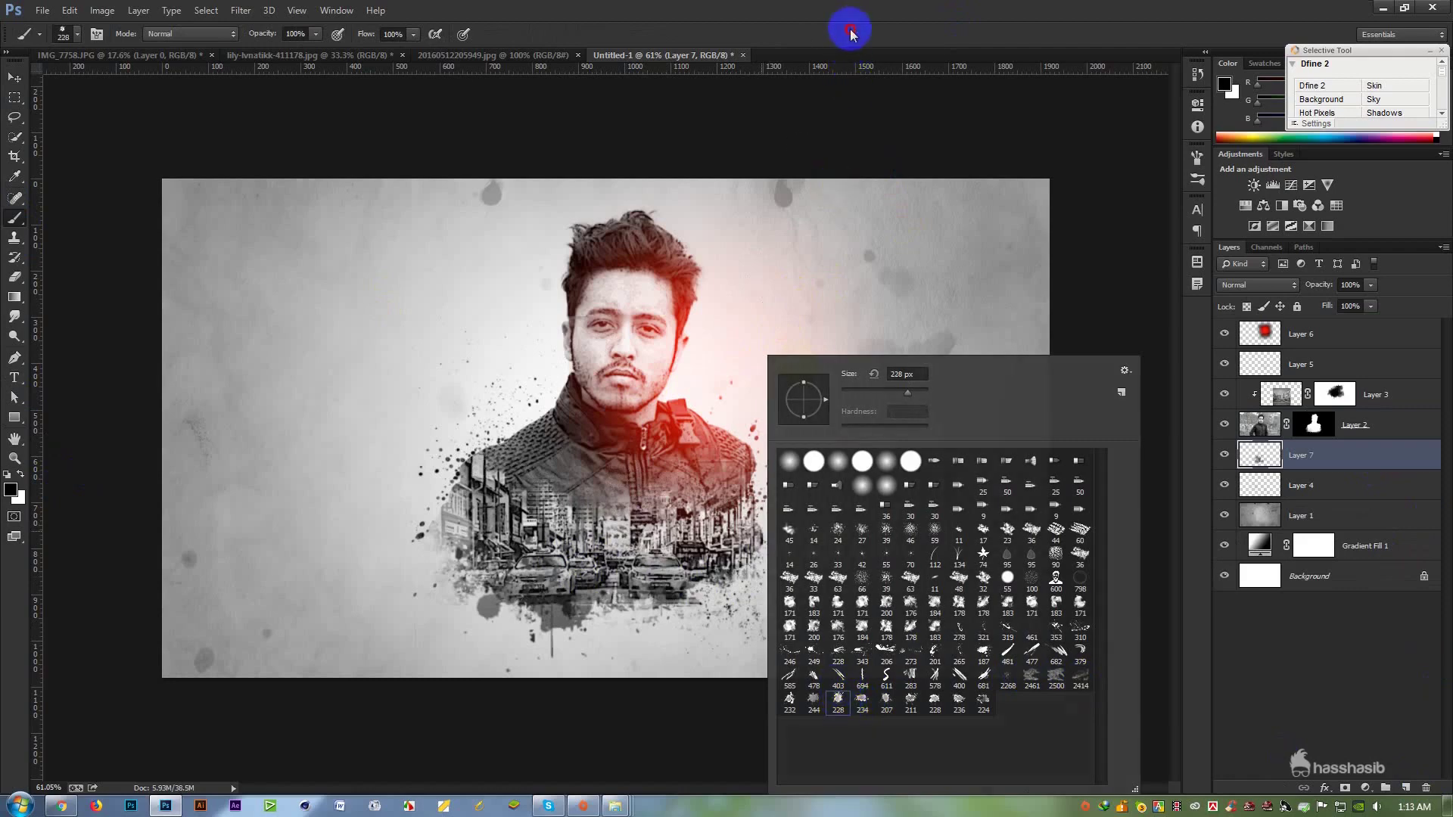
{"action": "left_click", "coordinate": [851, 29]}
{"action": "key", "text": "bracketright"}
{"action": "key", "text": "bracketright"}
{"action": "right_click", "coordinate": [708, 546]}
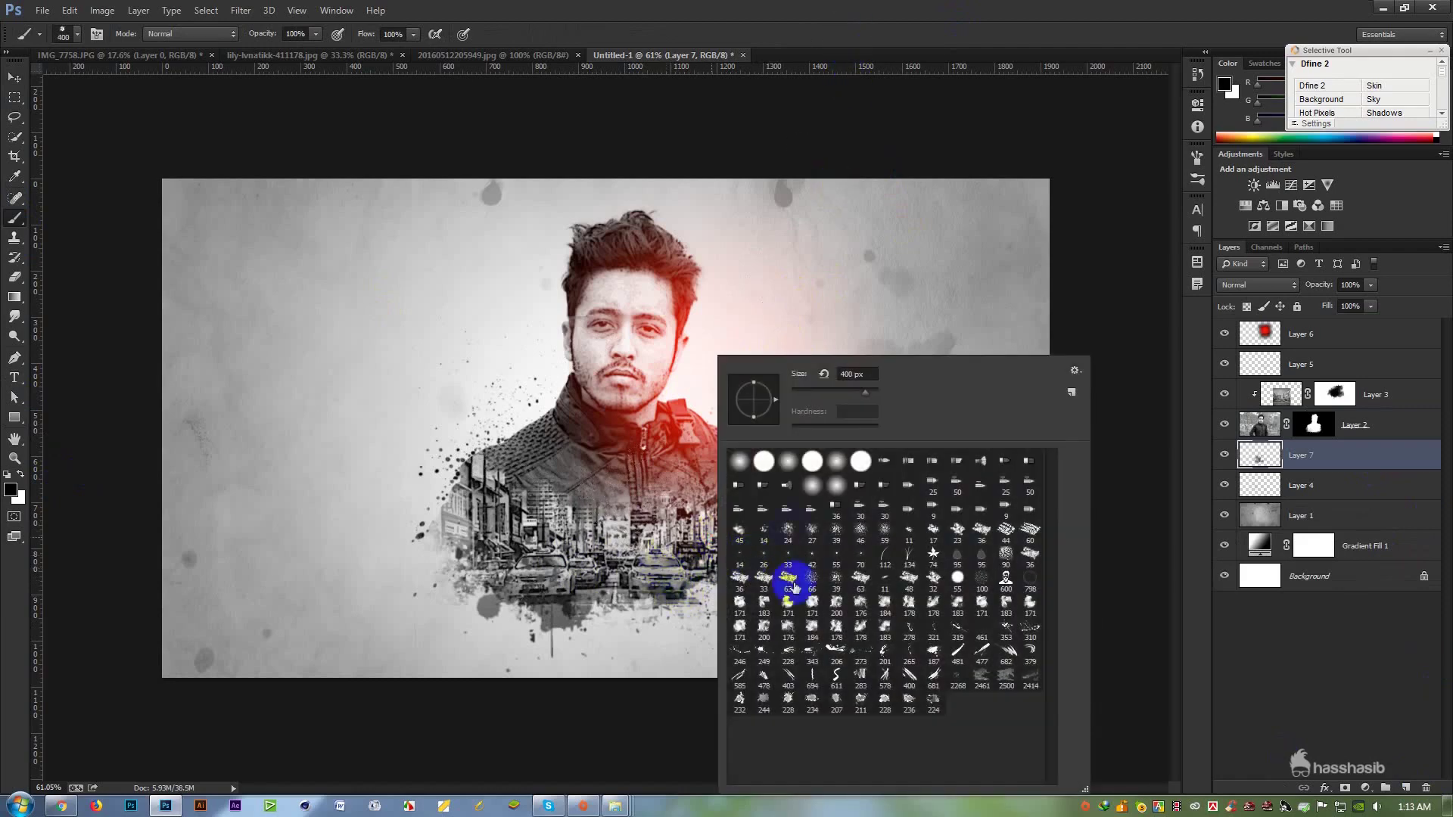
{"action": "left_click", "coordinate": [827, 6]}
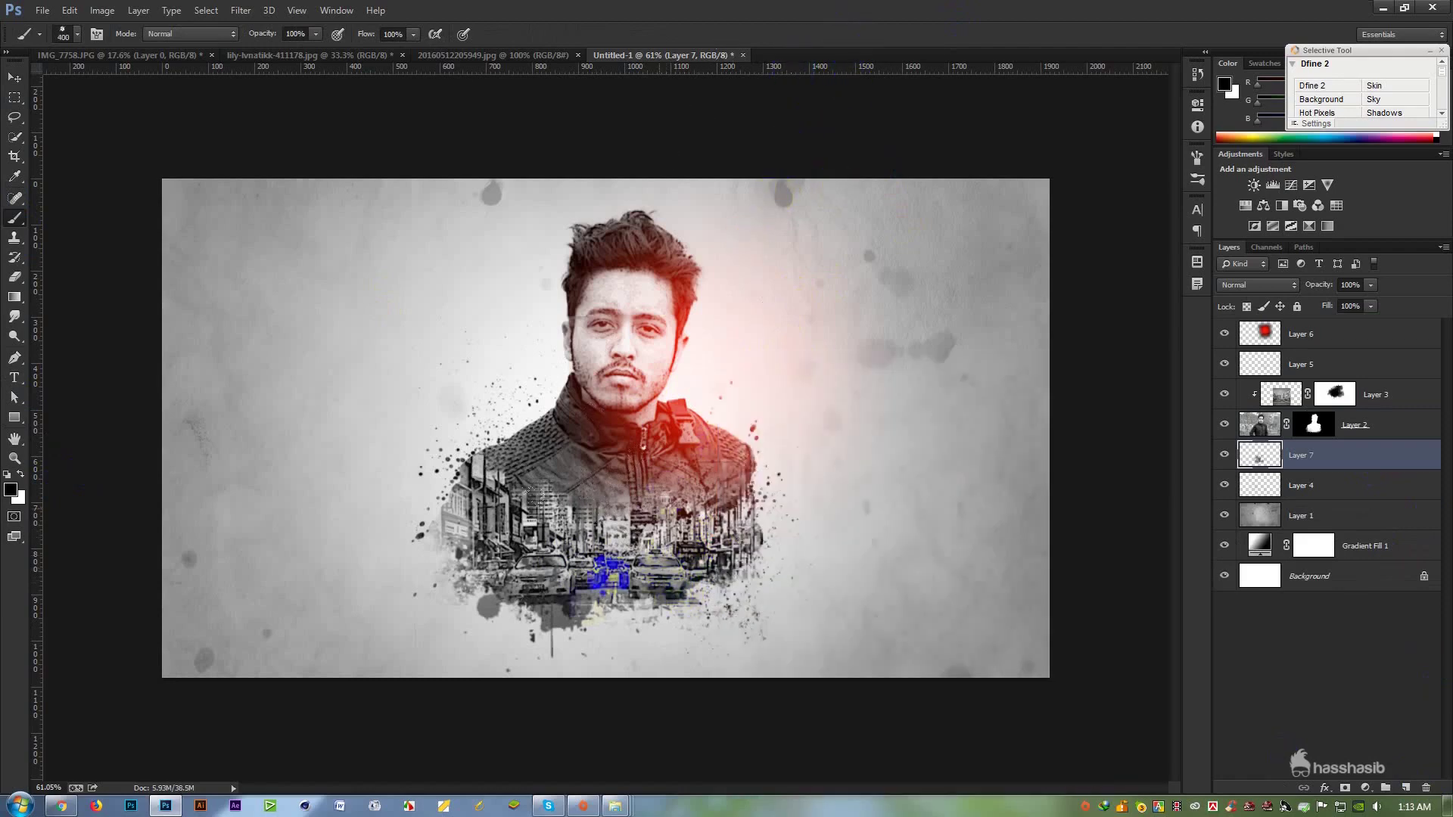
{"action": "left_click", "coordinate": [628, 559]}
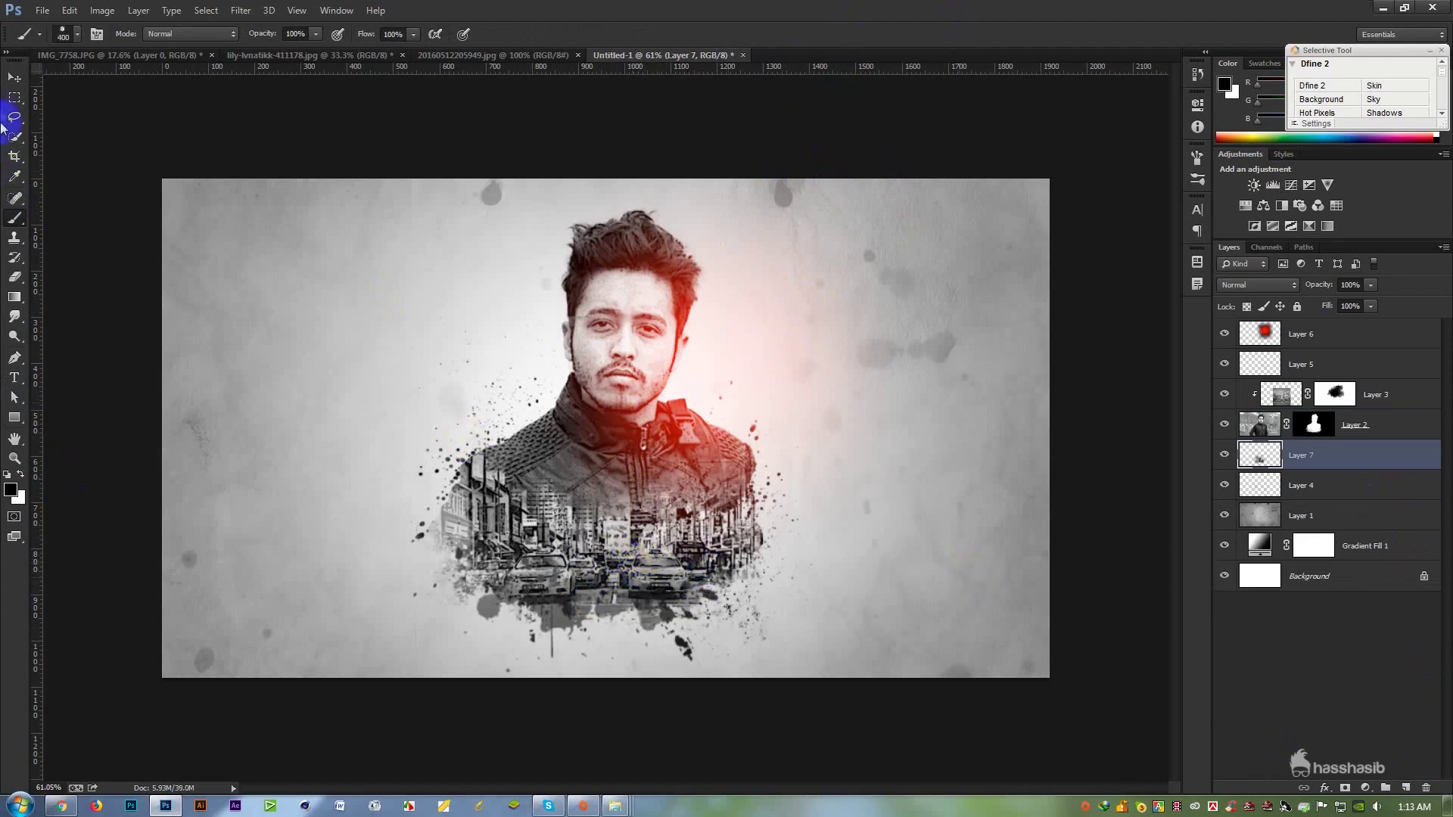
Stamp 250 px black splatters behind the man's shoulders and the side edges of the street area.
{"action": "left_click", "coordinate": [409, 318]}
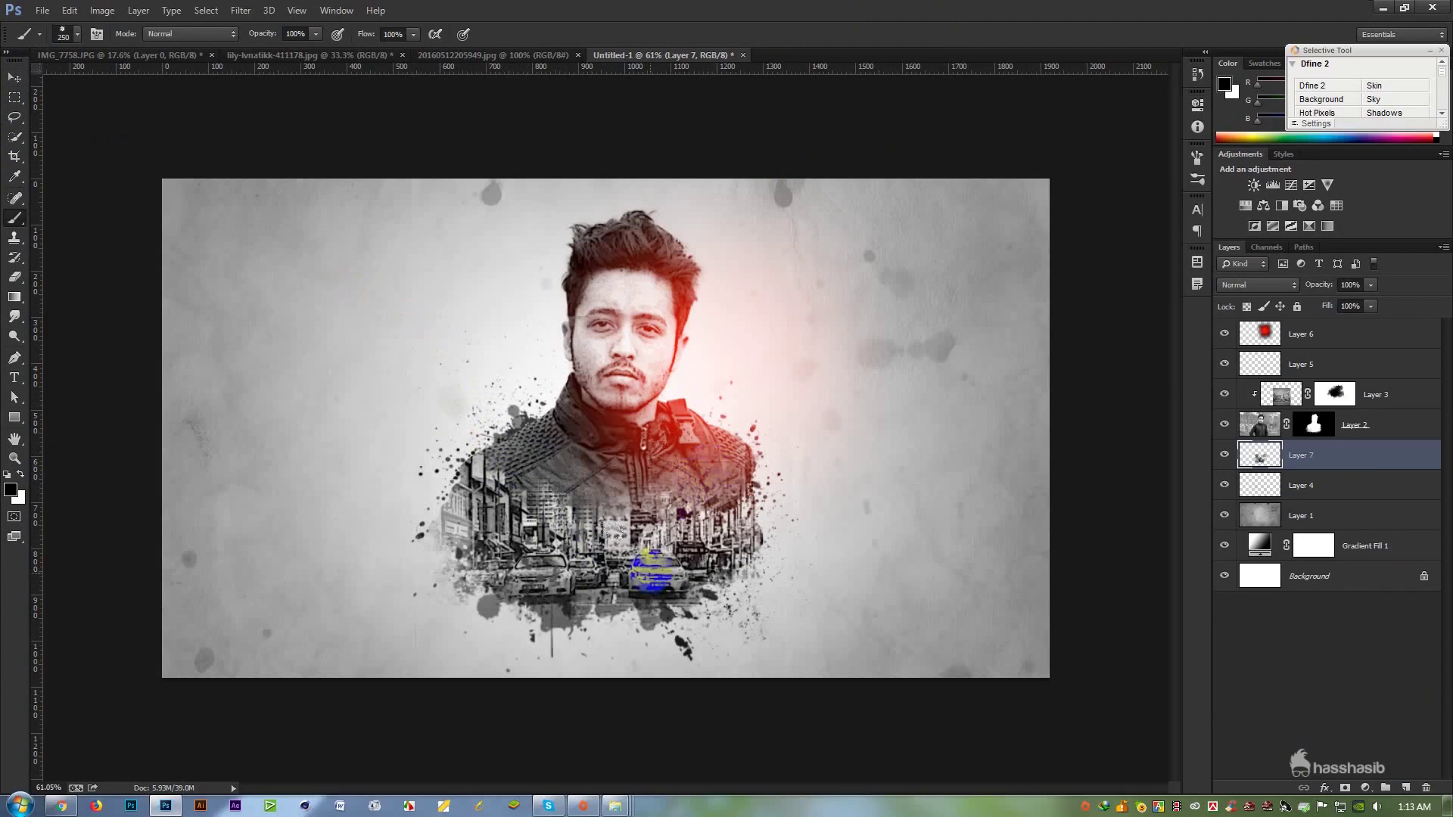
{"action": "left_click", "coordinate": [545, 634]}
{"action": "left_click", "coordinate": [621, 627]}
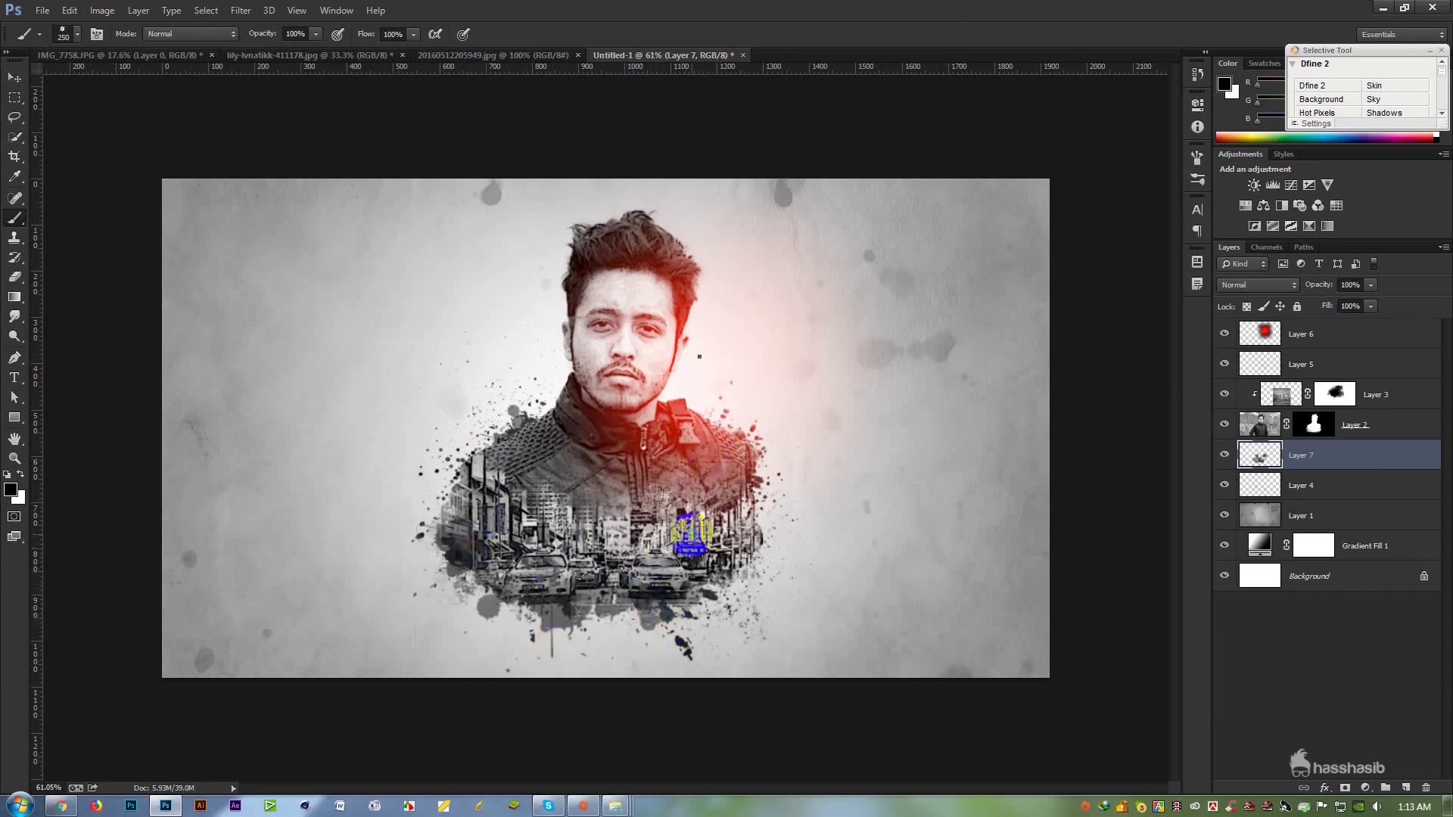
{"action": "right_click", "coordinate": [690, 531]}
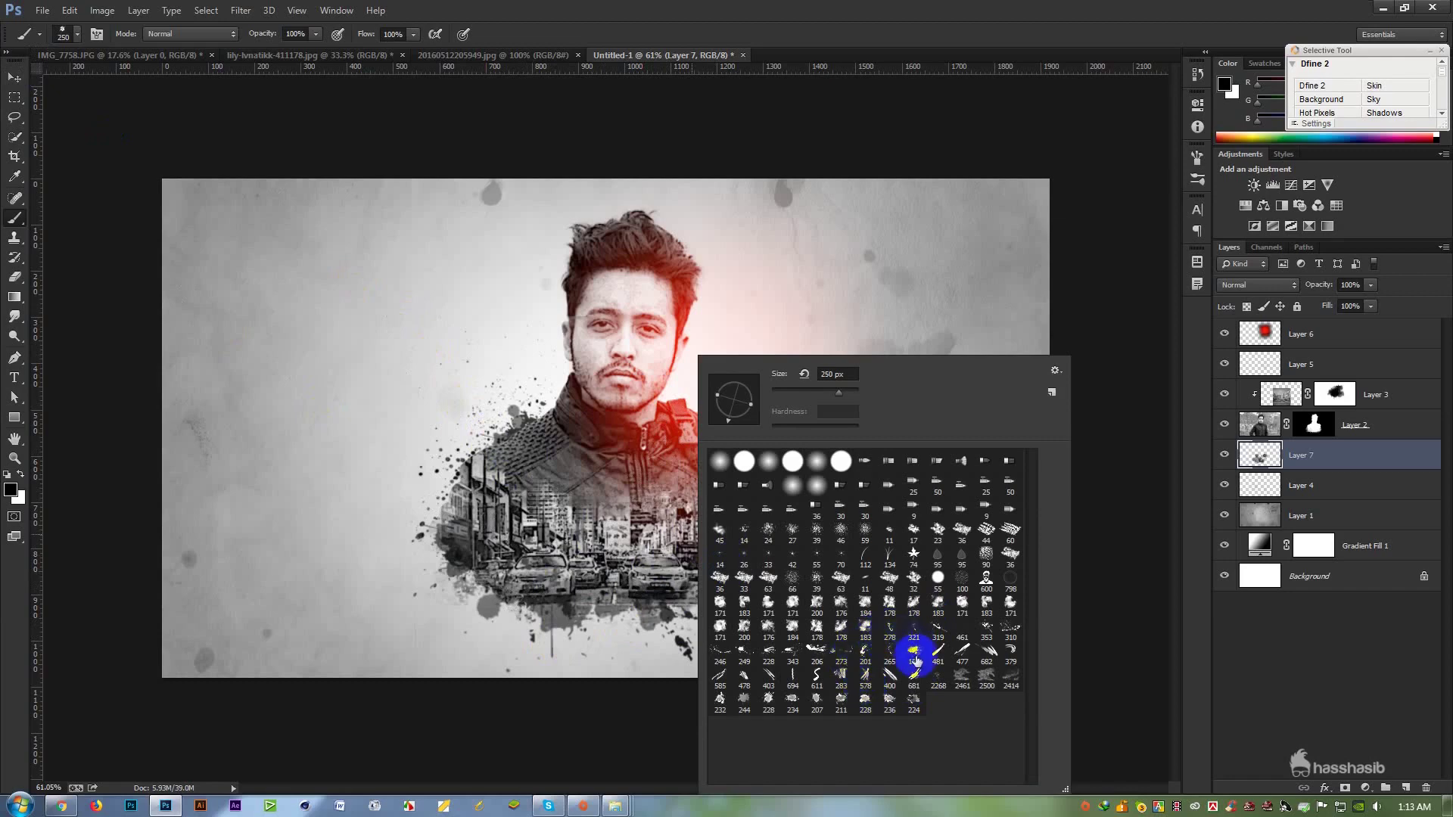
{"action": "left_click", "coordinate": [938, 676]}
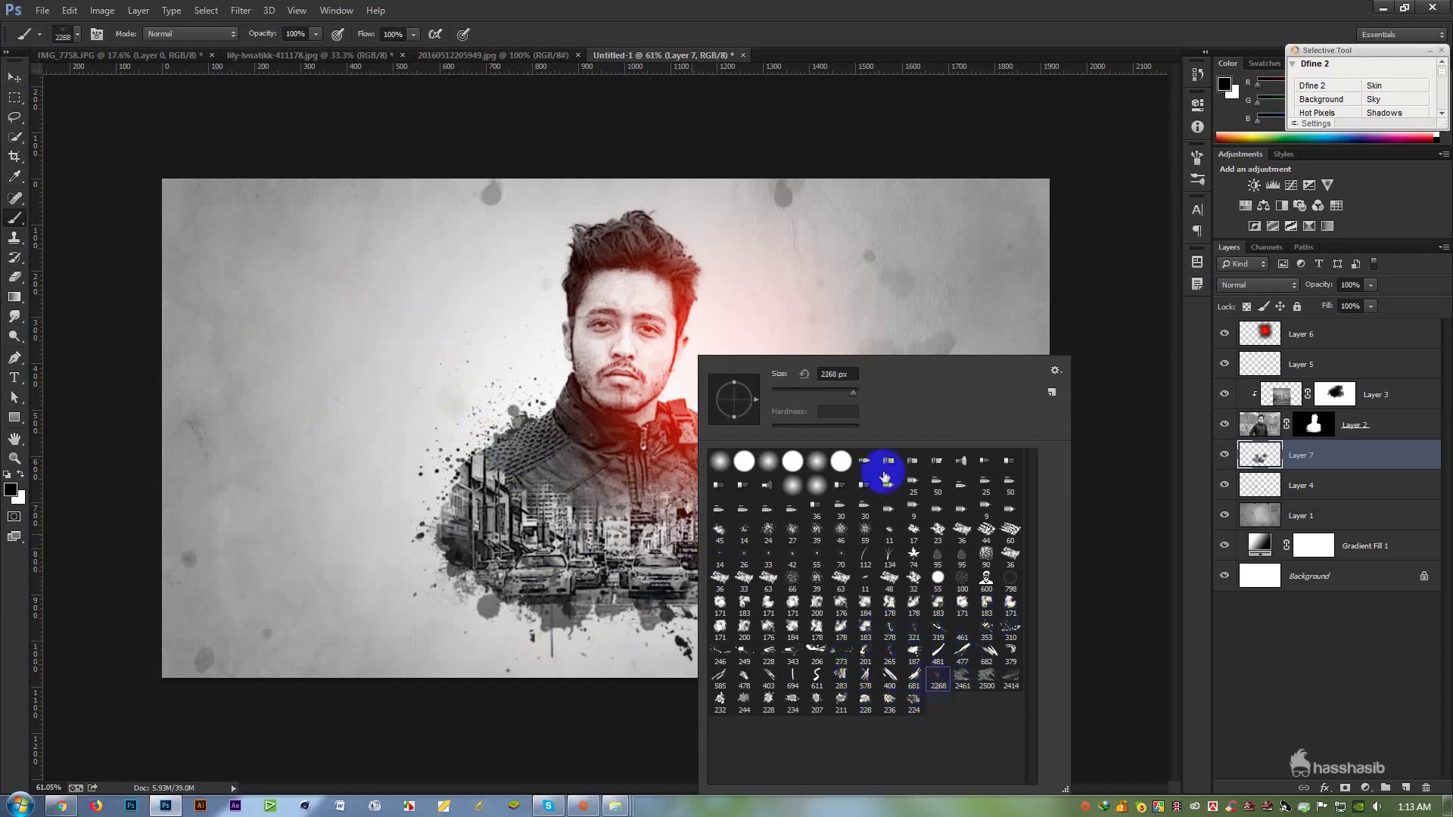
{"action": "left_click", "coordinate": [827, 8]}
{"action": "key", "text": "bracketleft"}
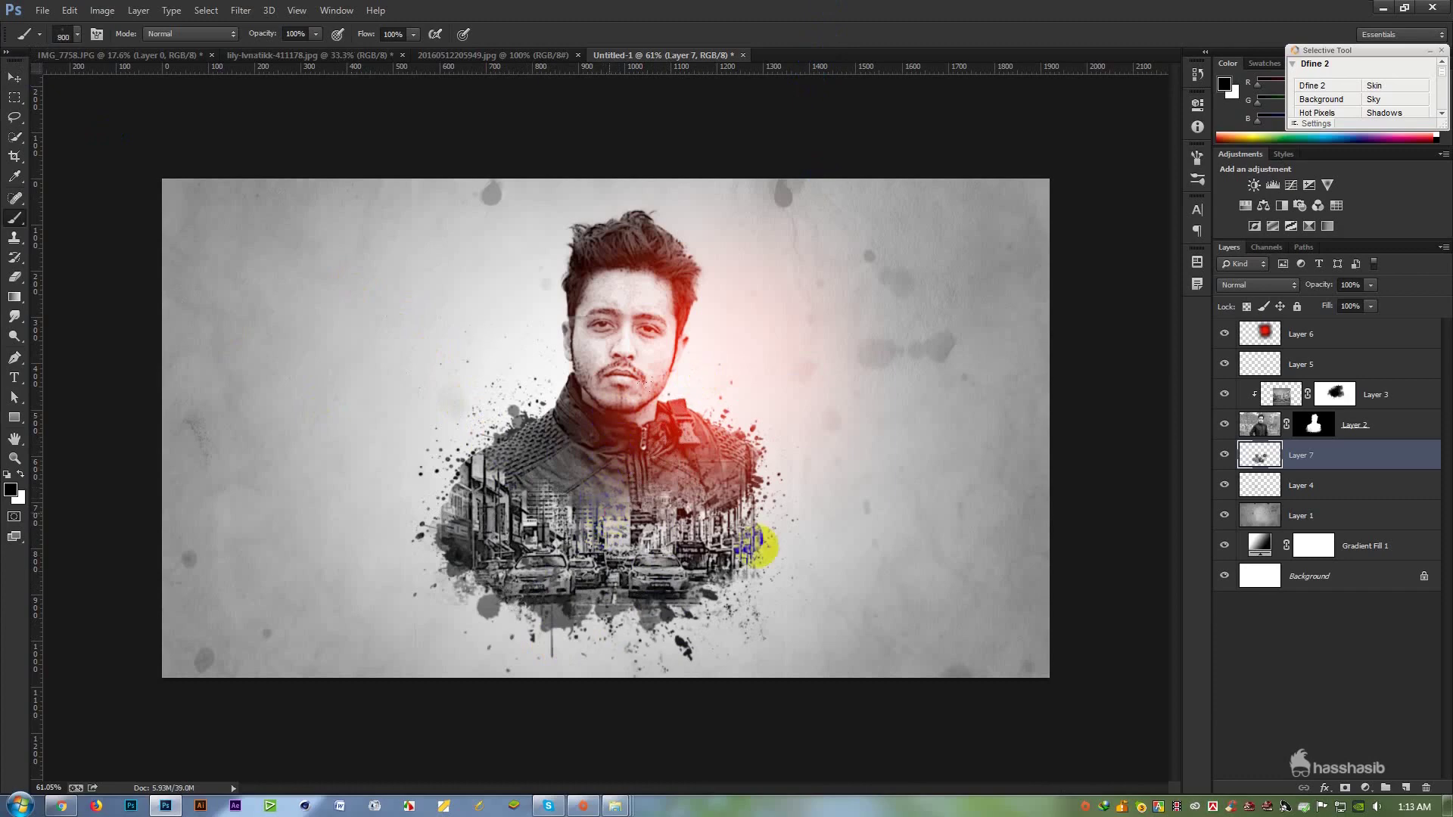
{"action": "left_click", "coordinate": [14, 78]}
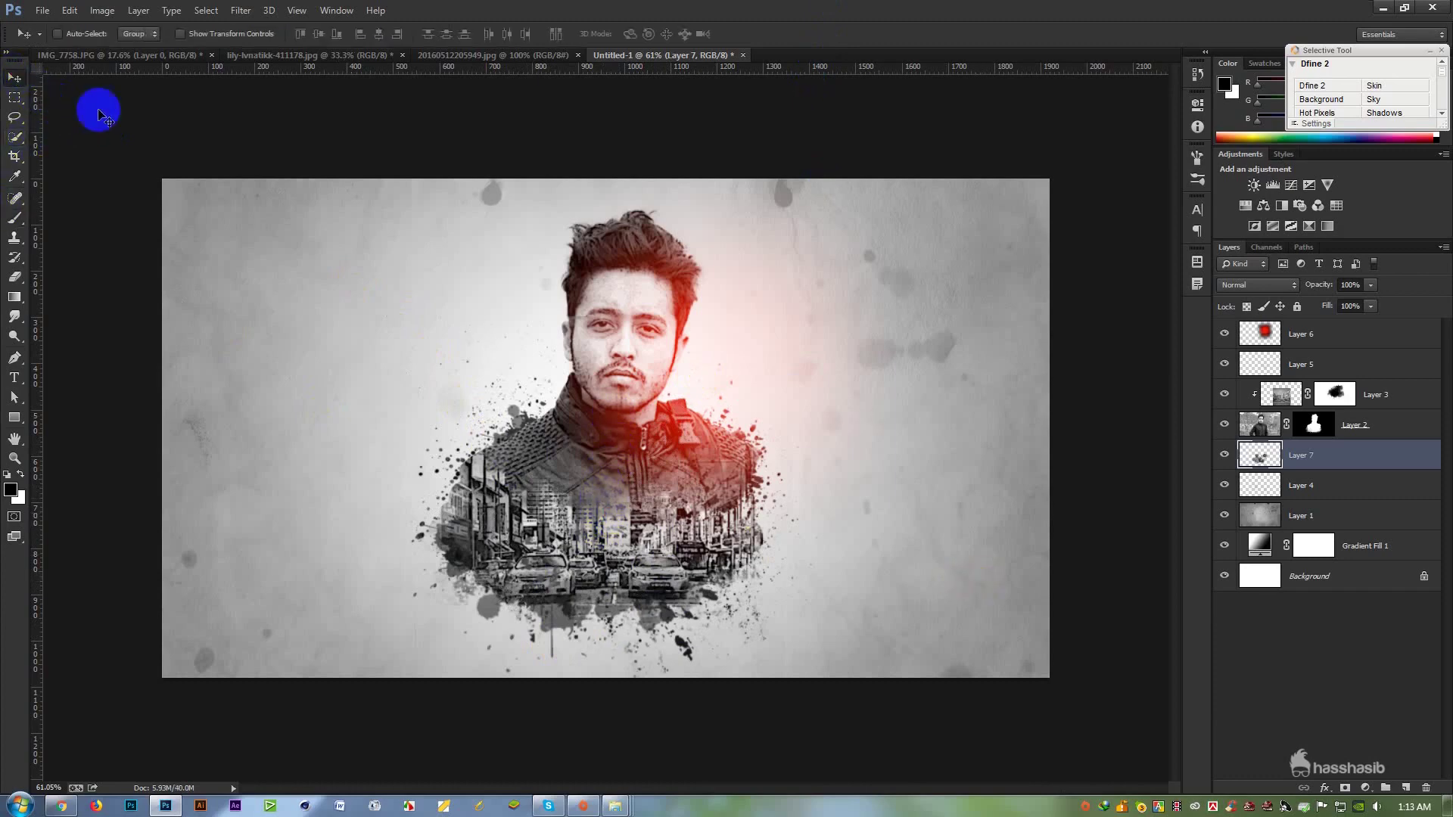
{"action": "scroll", "coordinate": [588, 391], "scroll_direction": "down", "scroll_amount": 3}
{"action": "scroll", "coordinate": [638, 415], "scroll_direction": "up", "scroll_amount": 1}
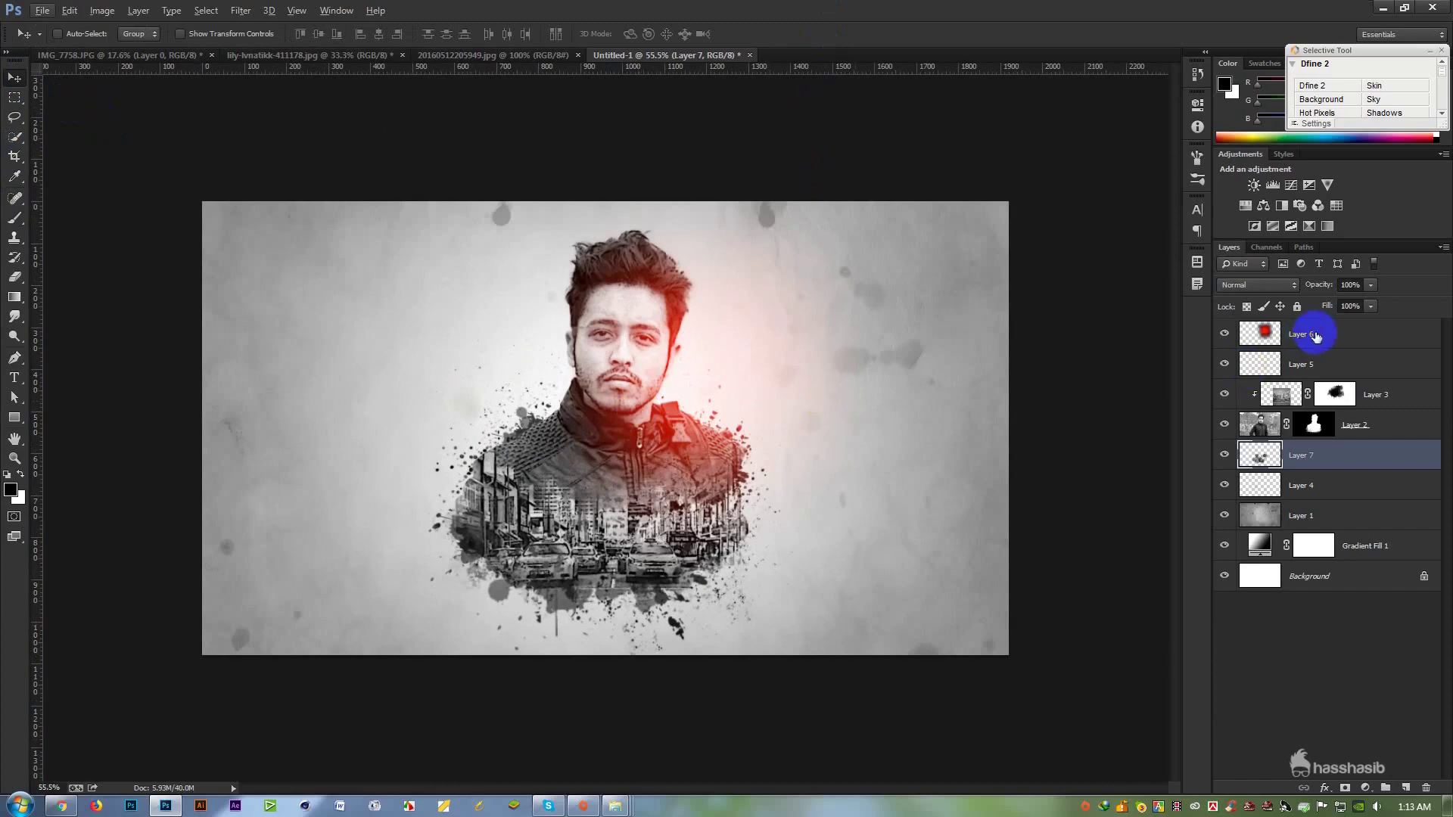
Add a new layer above Layer 6 and fill it with the merged image through Apply Image, Multiply at 100%.
{"action": "left_click", "coordinate": [1308, 334]}
{"action": "left_click", "coordinate": [1406, 789]}
{"action": "left_click", "coordinate": [102, 10]}
{"action": "left_click", "coordinate": [127, 237]}
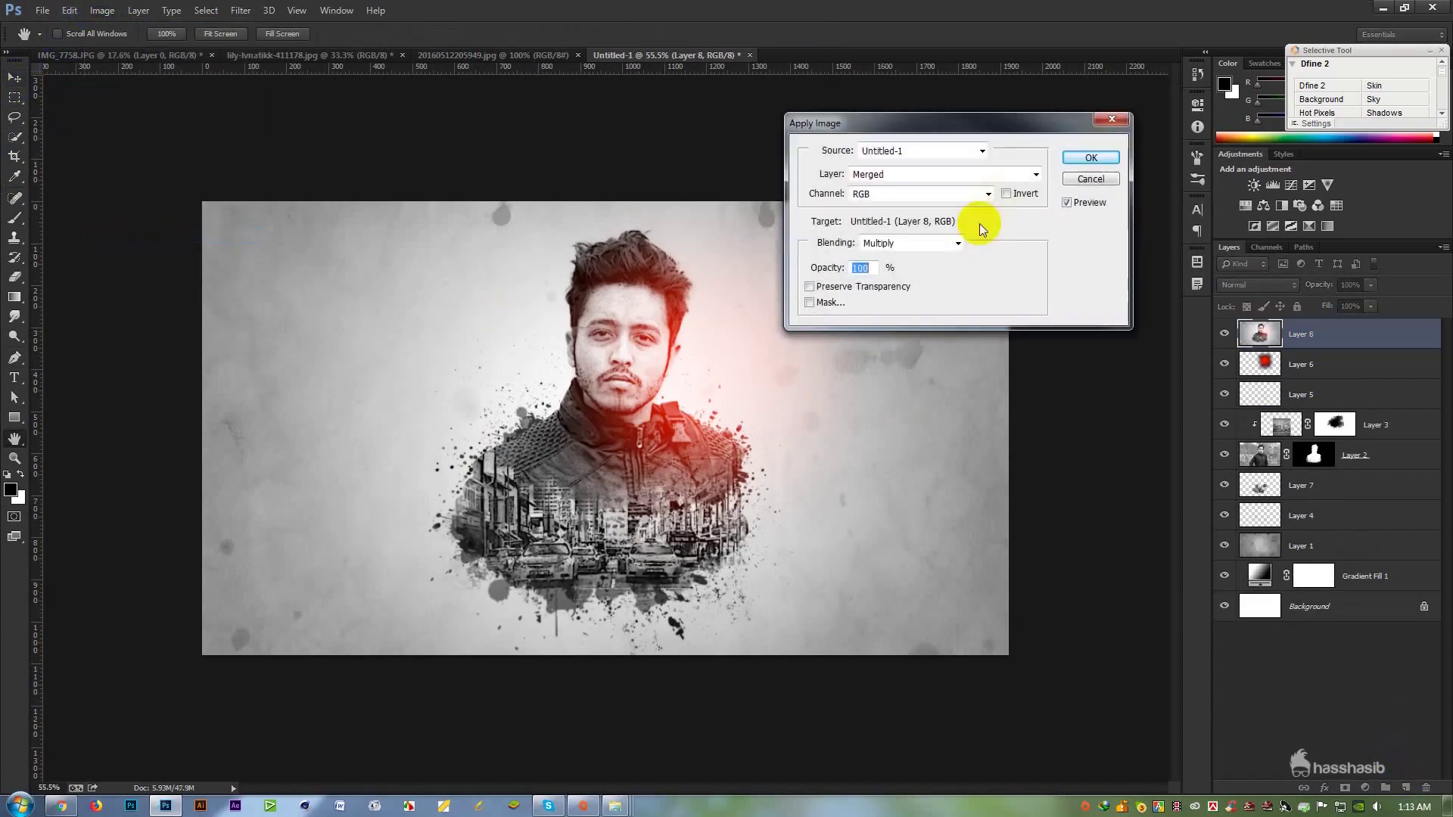
{"action": "left_click", "coordinate": [1090, 155]}
Raise the contrast of Layer 8 with Levels, setting the black input to 10 and the white input to 244.
{"action": "left_click", "coordinate": [102, 10]}
{"action": "mouse_move", "coordinate": [133, 43]}
{"action": "left_click", "coordinate": [341, 67]}
{"action": "left_click_drag", "start_coordinate": [1106, 252], "coordinate": [1111, 250]}
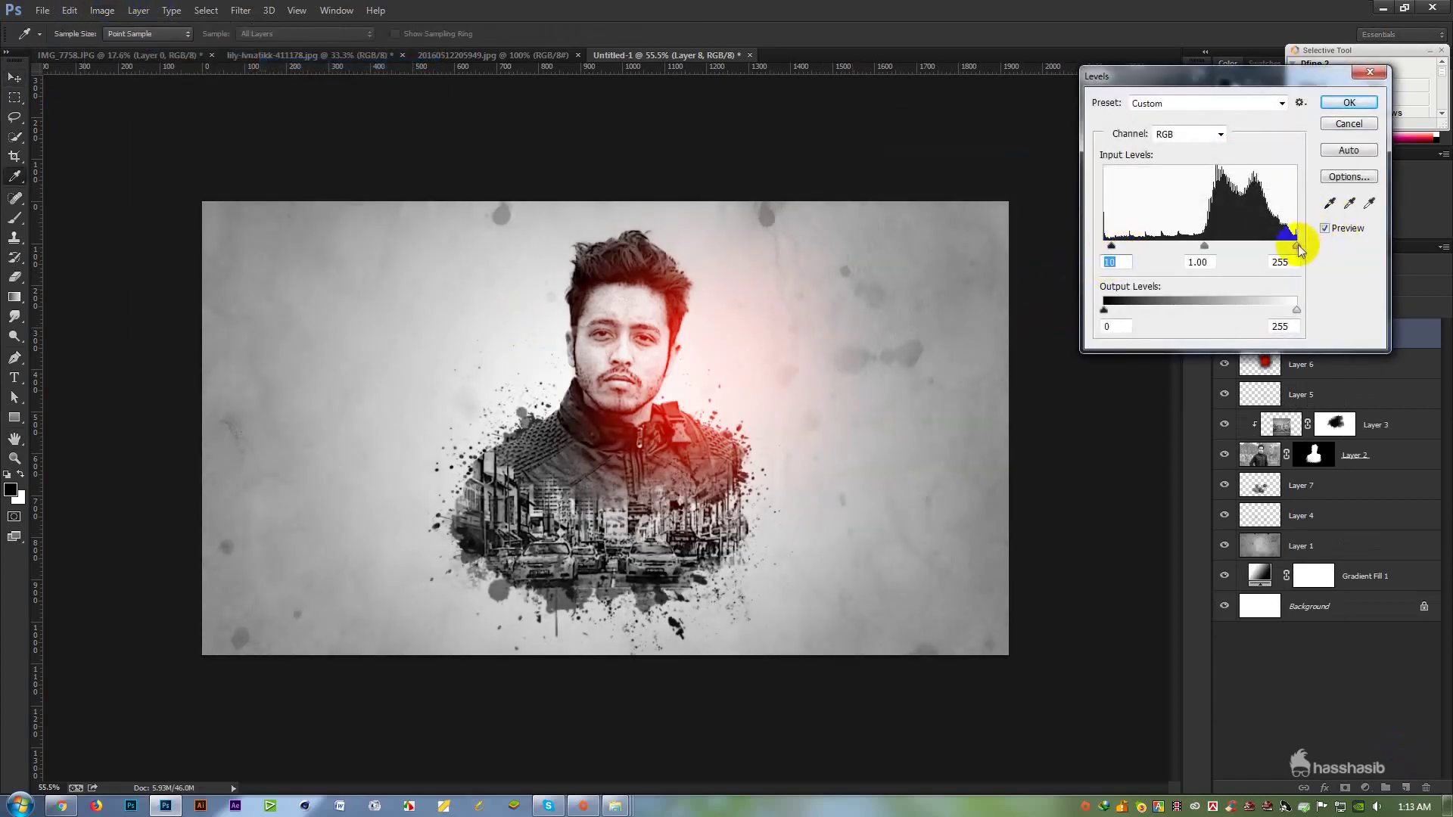
{"action": "left_click_drag", "start_coordinate": [1297, 249], "coordinate": [1271, 248]}
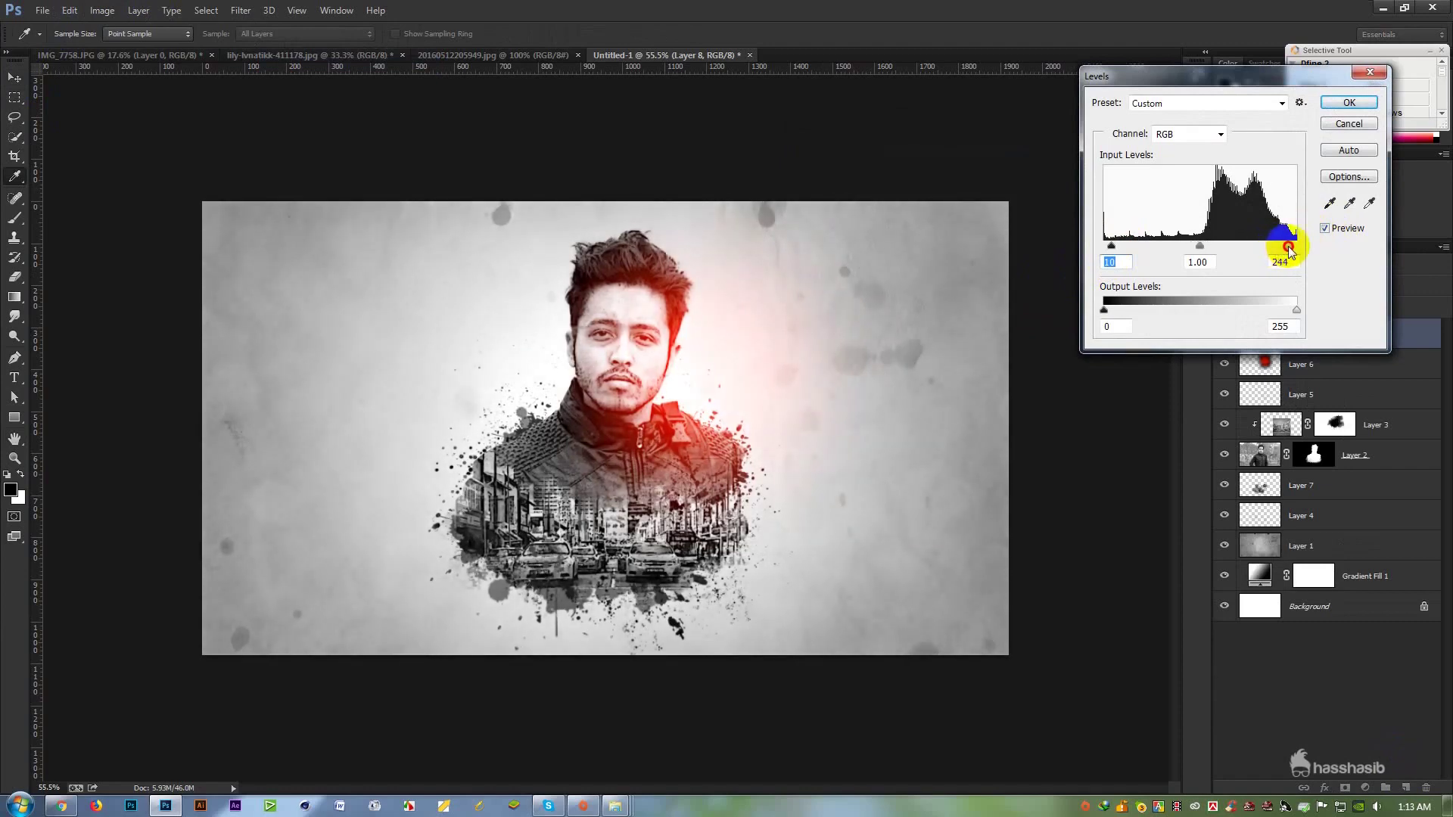
{"action": "left_click", "coordinate": [1349, 103]}
{"action": "key", "text": "v"}
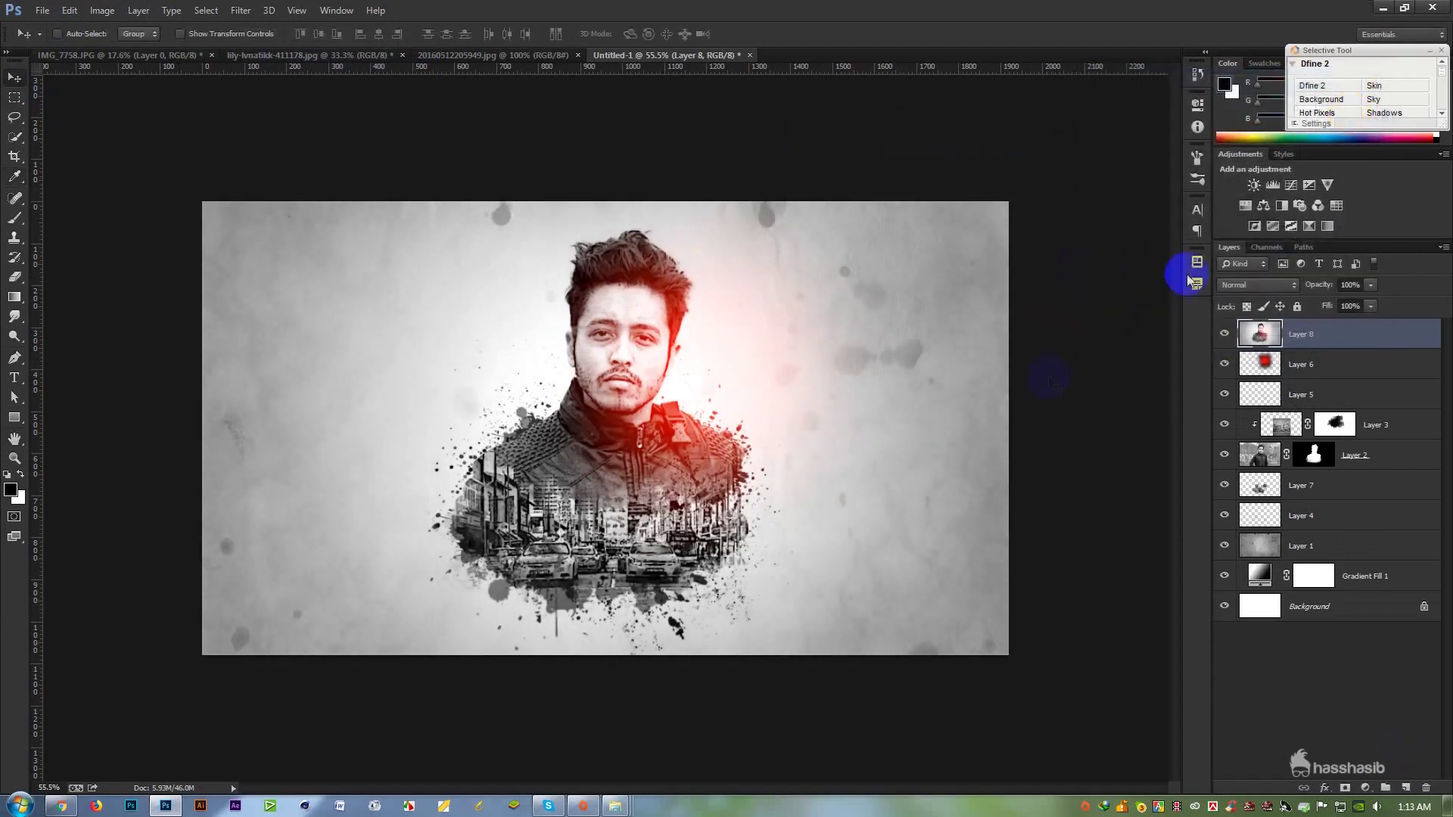
Hide Layer 8 and paint black on Layer 3's mask with a 101 px round brush to clear the leftover edge beside the man's temple.
{"action": "scroll", "coordinate": [552, 314], "scroll_direction": "up", "scroll_amount": 5}
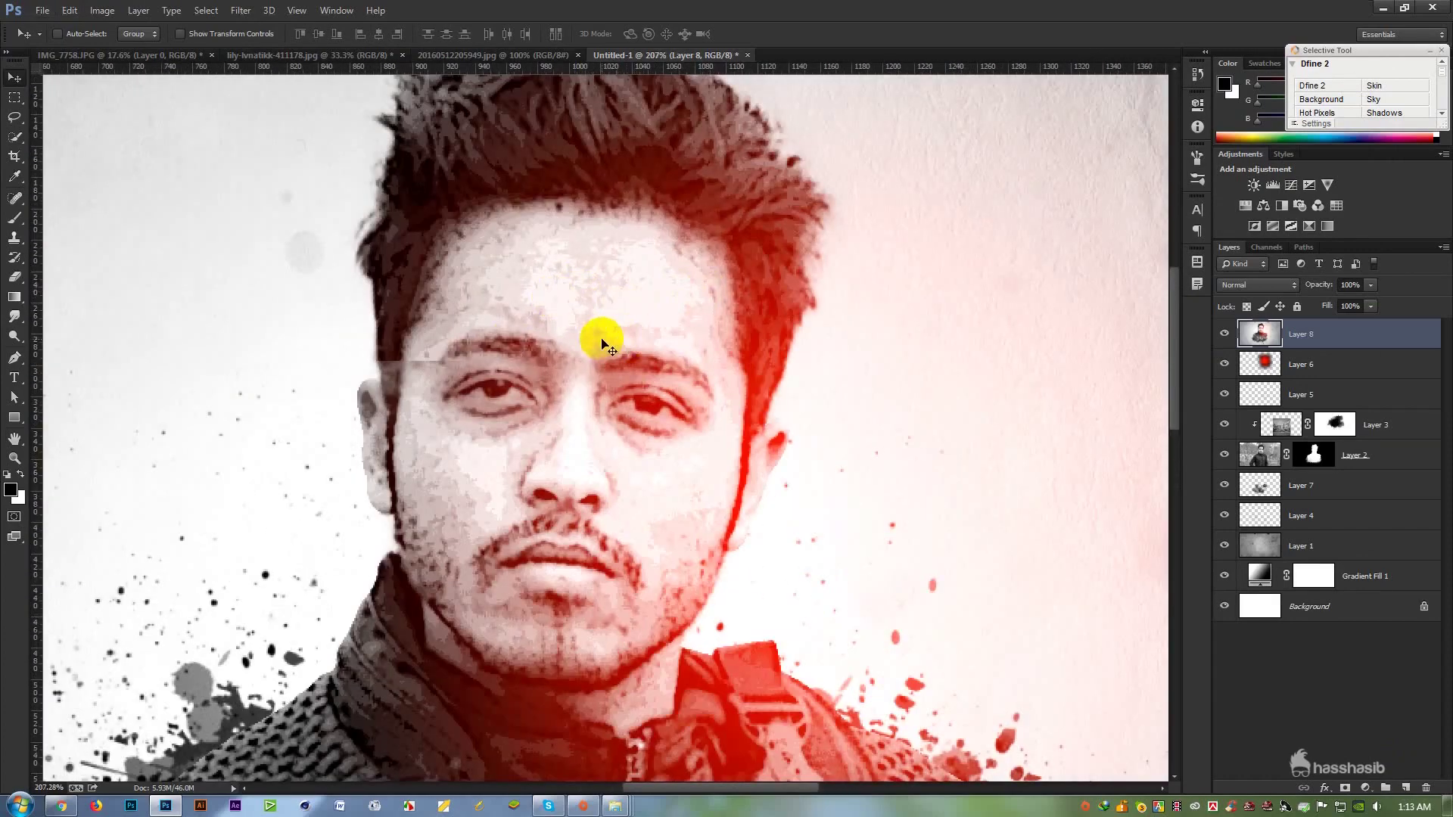
{"action": "scroll", "coordinate": [602, 342], "scroll_direction": "down", "scroll_amount": 1}
{"action": "scroll", "coordinate": [602, 342], "scroll_direction": "up", "scroll_amount": 3}
{"action": "scroll", "coordinate": [602, 342], "scroll_direction": "down", "scroll_amount": 2}
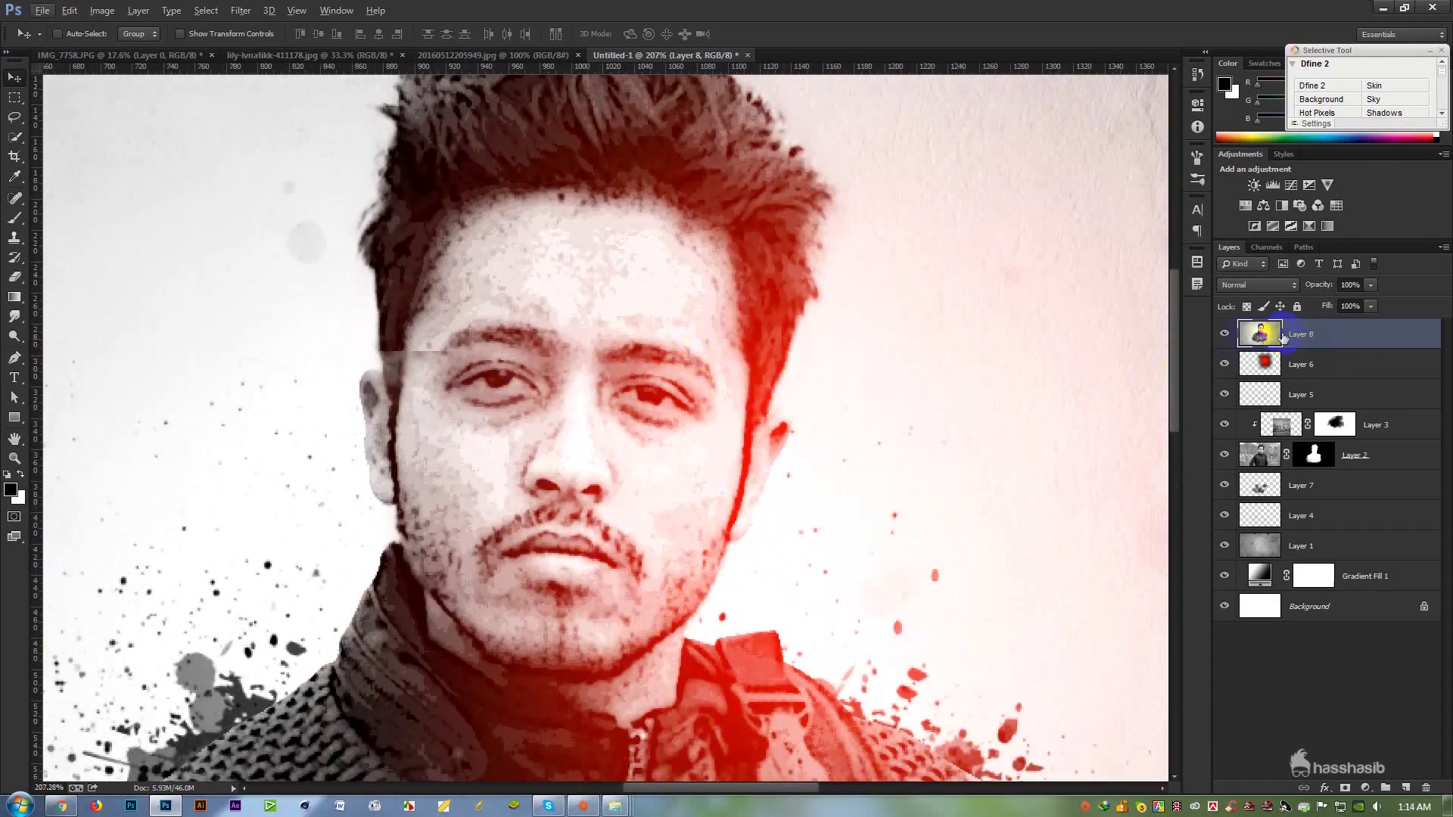
{"action": "left_click", "coordinate": [1226, 336]}
{"action": "left_click", "coordinate": [1222, 365]}
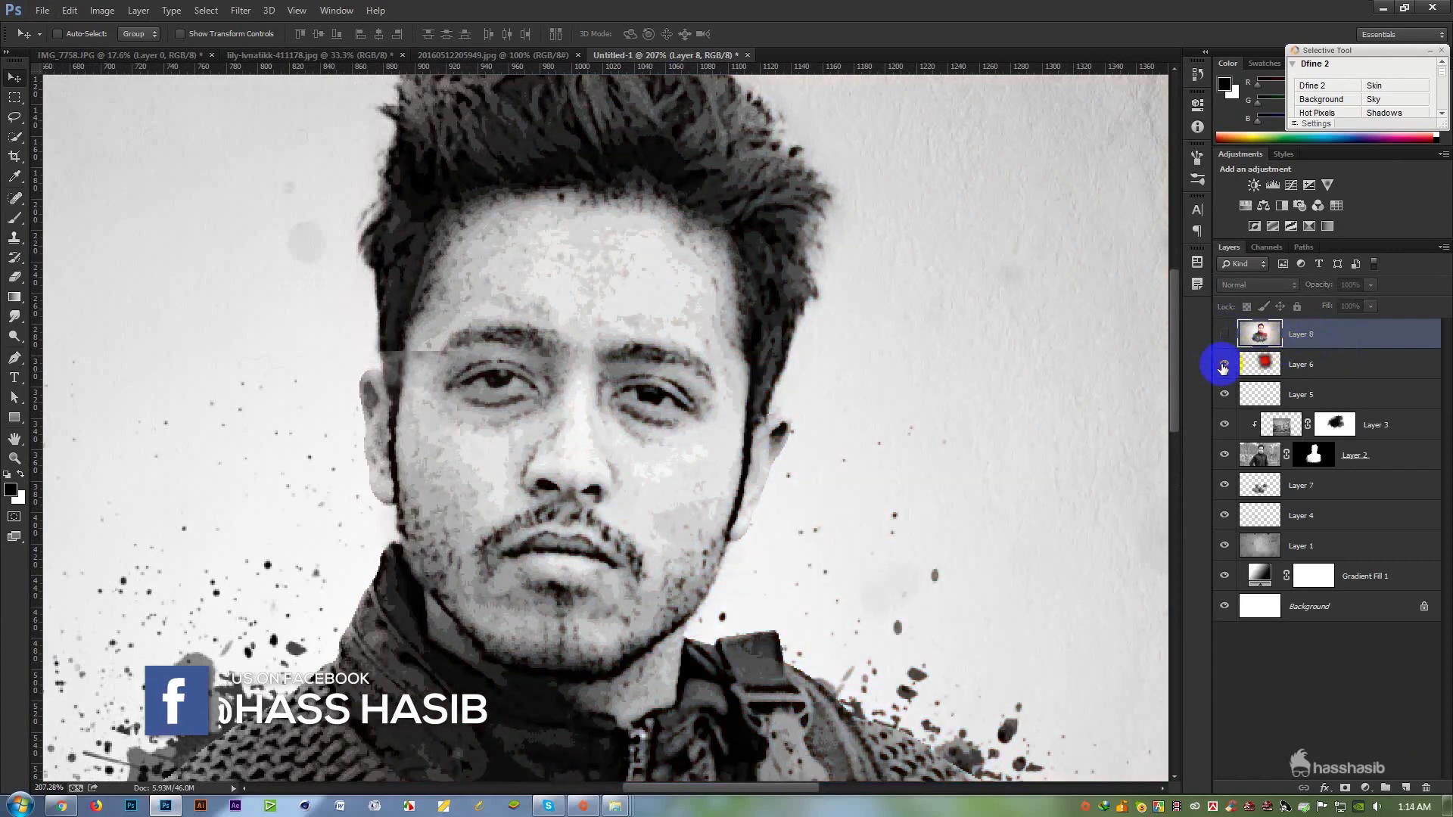
{"action": "left_click", "coordinate": [1222, 365]}
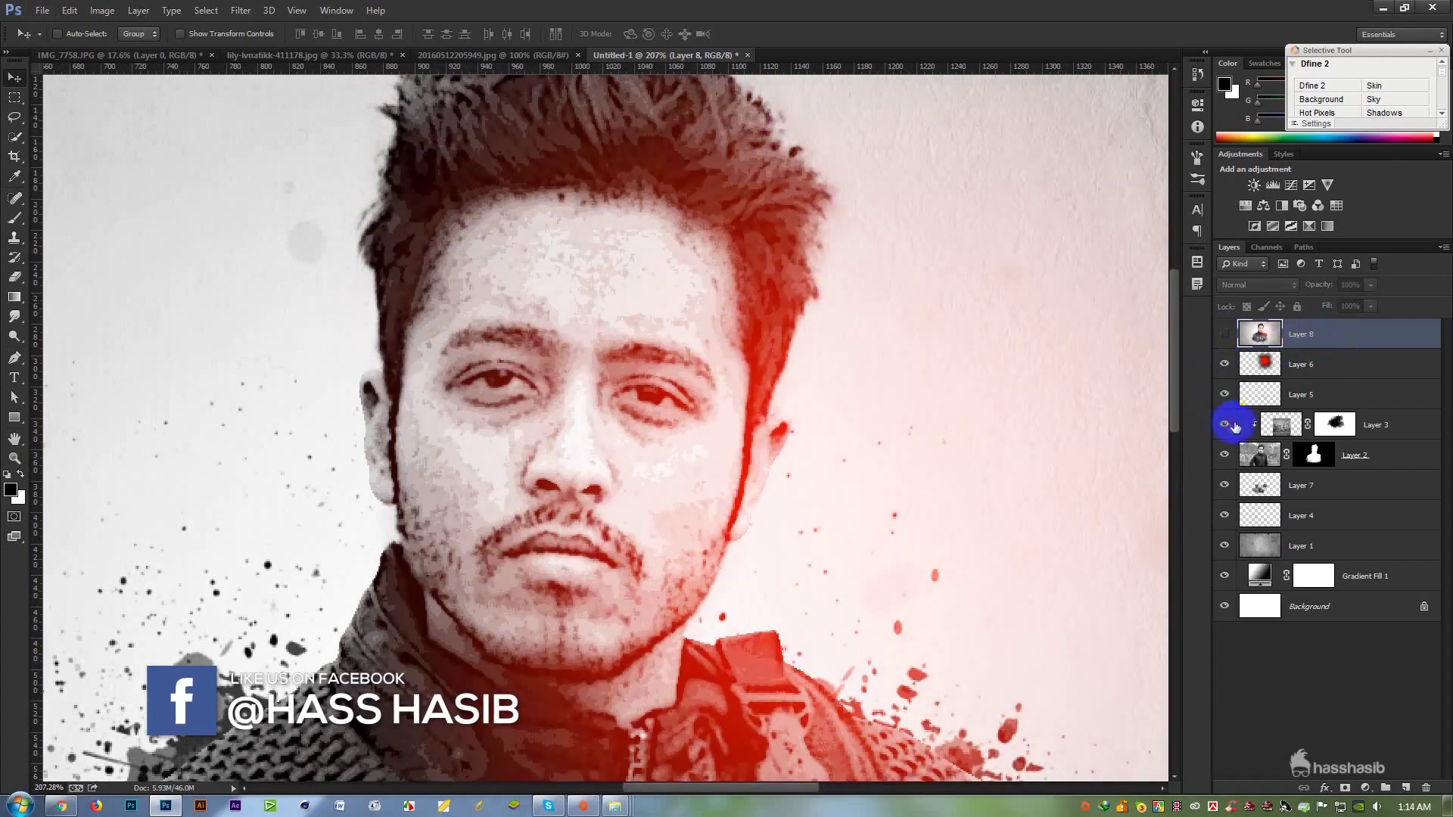
{"action": "left_click", "coordinate": [1335, 425]}
{"action": "left_click", "coordinate": [15, 219]}
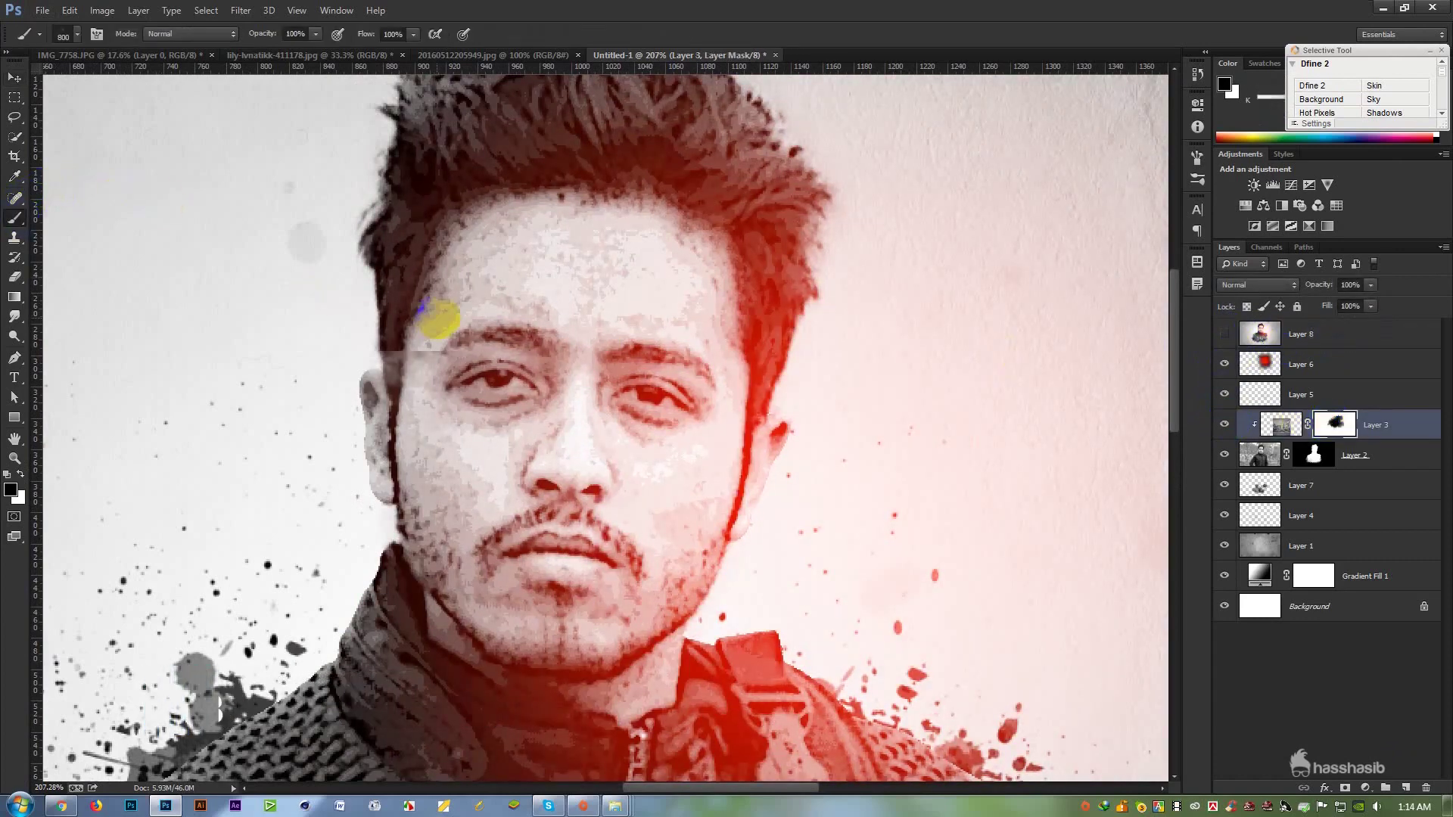
{"action": "right_click", "coordinate": [585, 315]}
{"action": "left_click", "coordinate": [718, 371]}
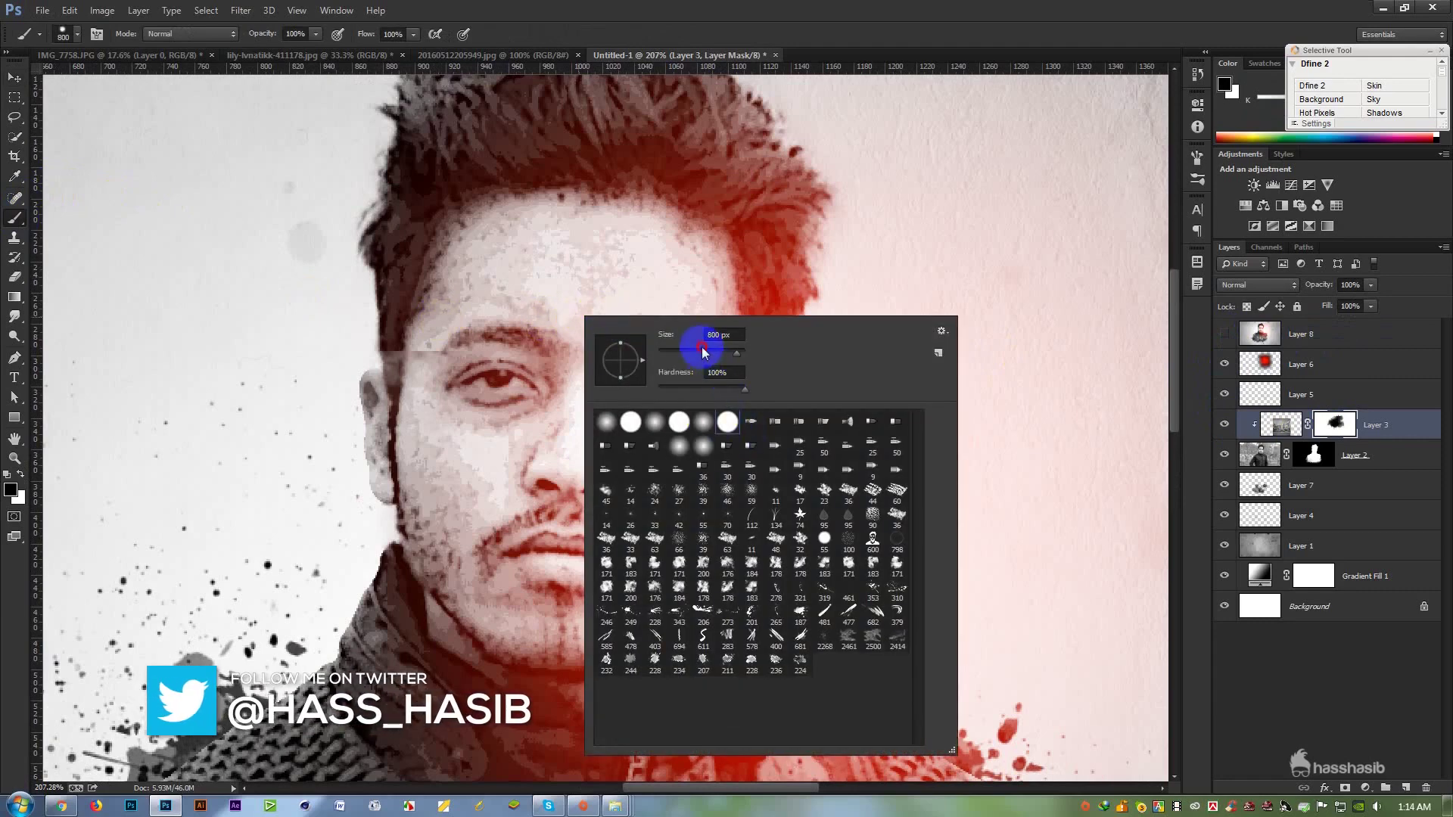
{"action": "left_click", "coordinate": [410, 349]}
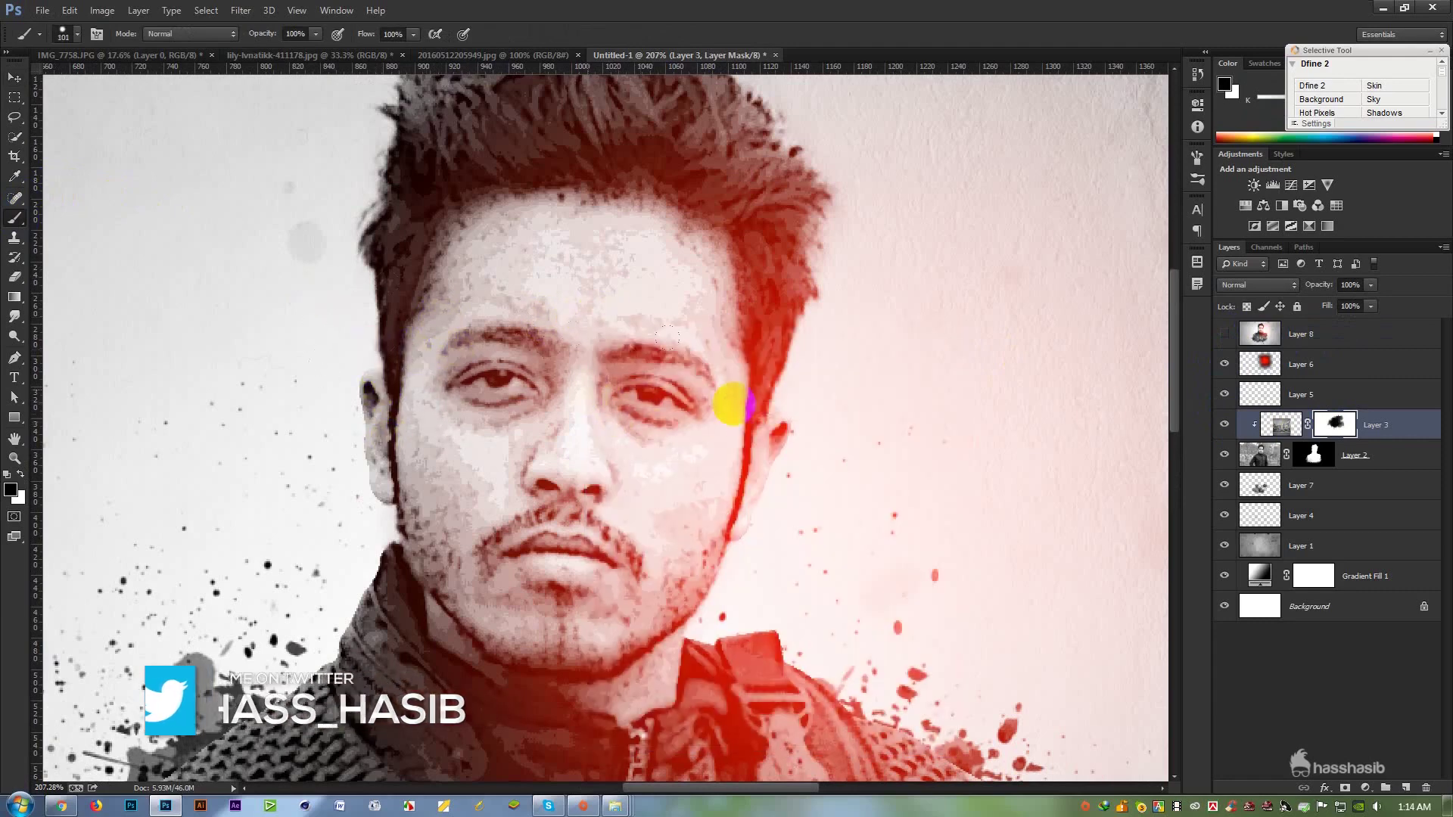
Delete the outdated Layer 8 and replace it with a new merged layer above Layer 6 using Apply Image, Multiply at 100%.
{"action": "left_click", "coordinate": [1310, 342]}
{"action": "key", "text": "Delete"}
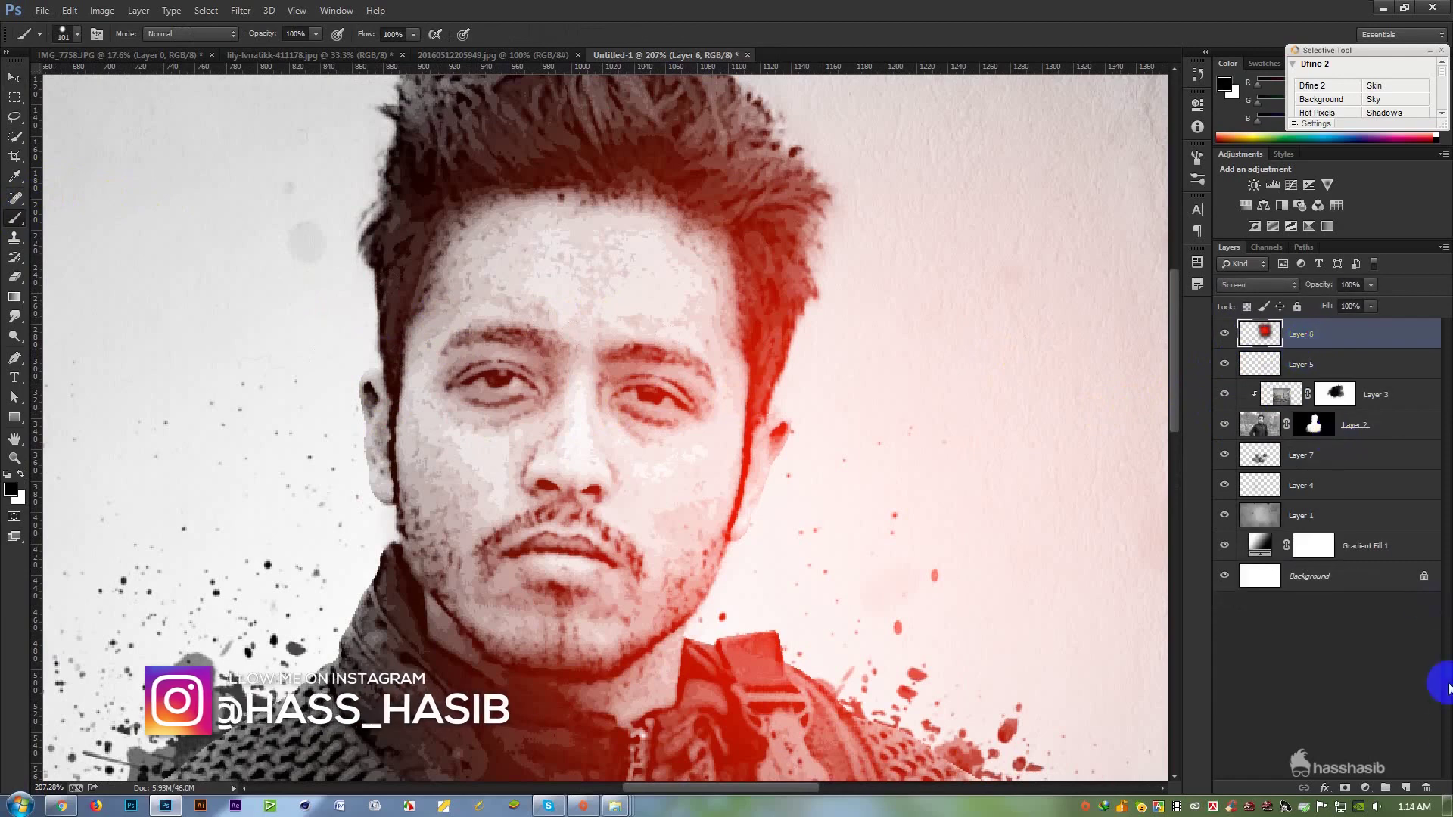
{"action": "left_click", "coordinate": [1406, 787]}
{"action": "left_click", "coordinate": [103, 10]}
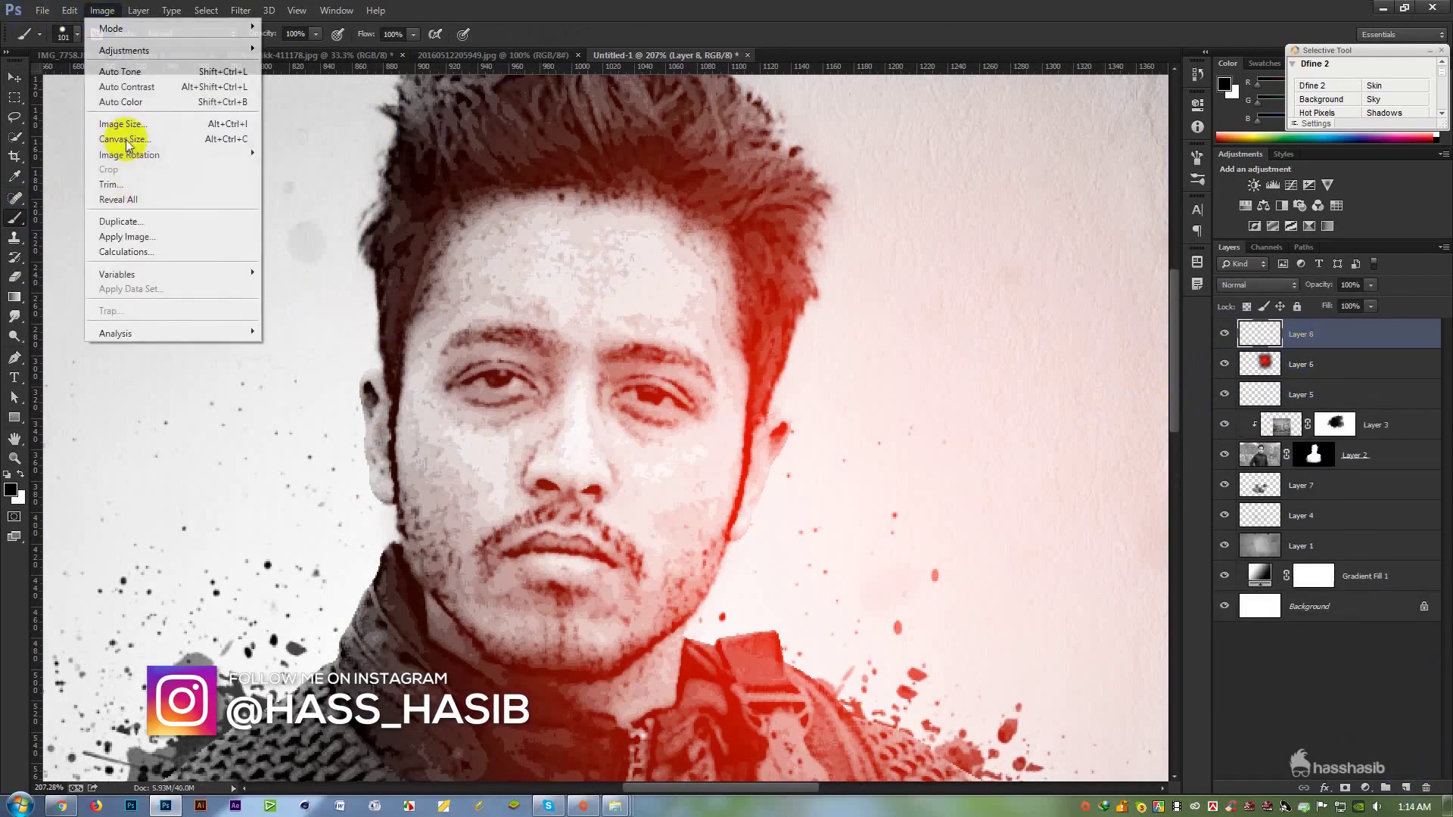
{"action": "left_click", "coordinate": [153, 234]}
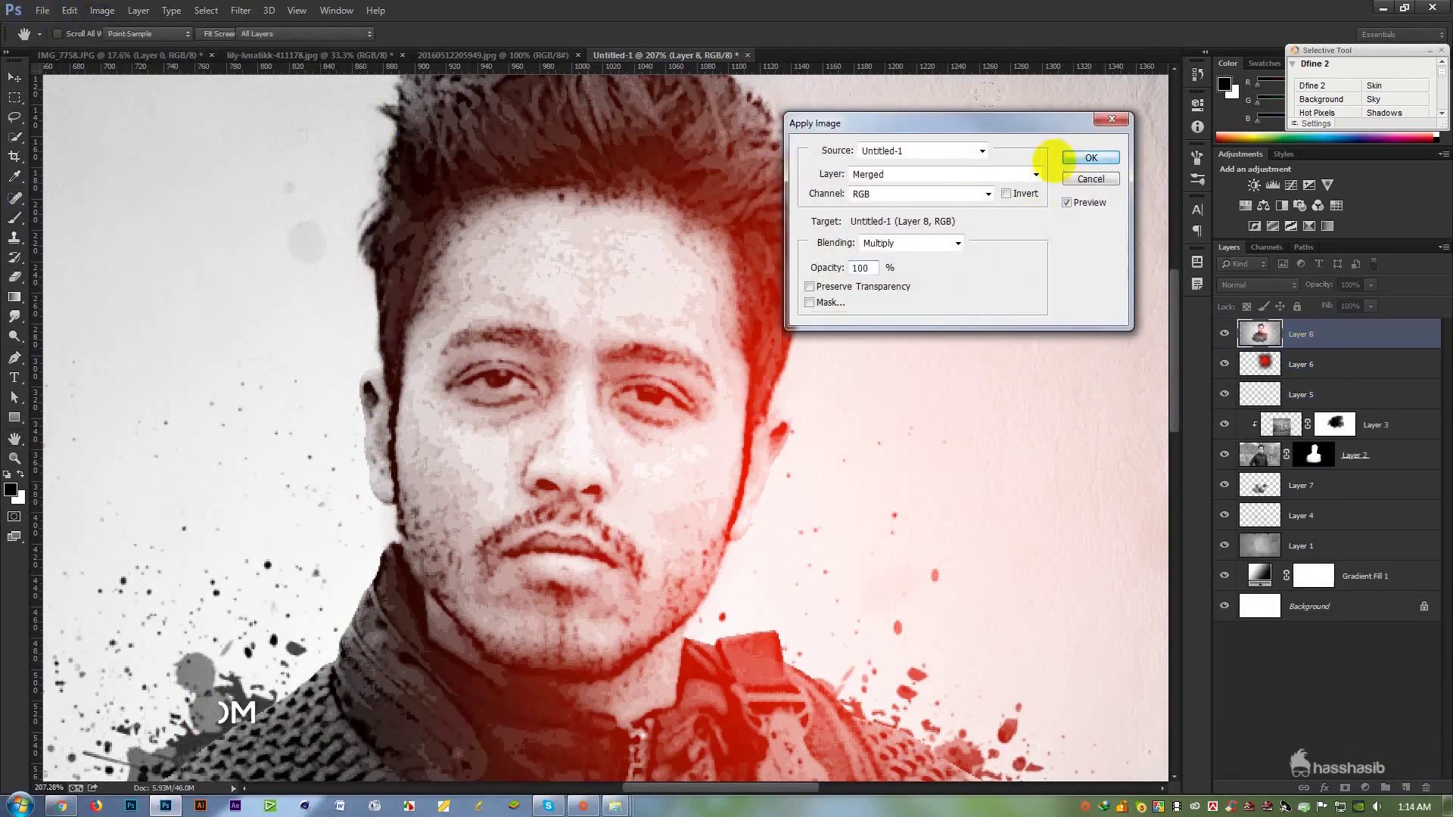
{"action": "left_click", "coordinate": [1090, 157]}
Smooth the rough skin on the forehead and cheeks of Layer 8 with the Smudge tool, 40 px at 10% strength.
{"action": "left_click", "coordinate": [15, 79]}
{"action": "left_click_drag", "start_coordinate": [2, 71], "coordinate": [6, 72]}
{"action": "scroll", "coordinate": [478, 272], "scroll_direction": "down", "scroll_amount": 3}
{"action": "scroll", "coordinate": [633, 296], "scroll_direction": "down", "scroll_amount": 3}
{"action": "scroll", "coordinate": [632, 296], "scroll_direction": "up", "scroll_amount": 7}
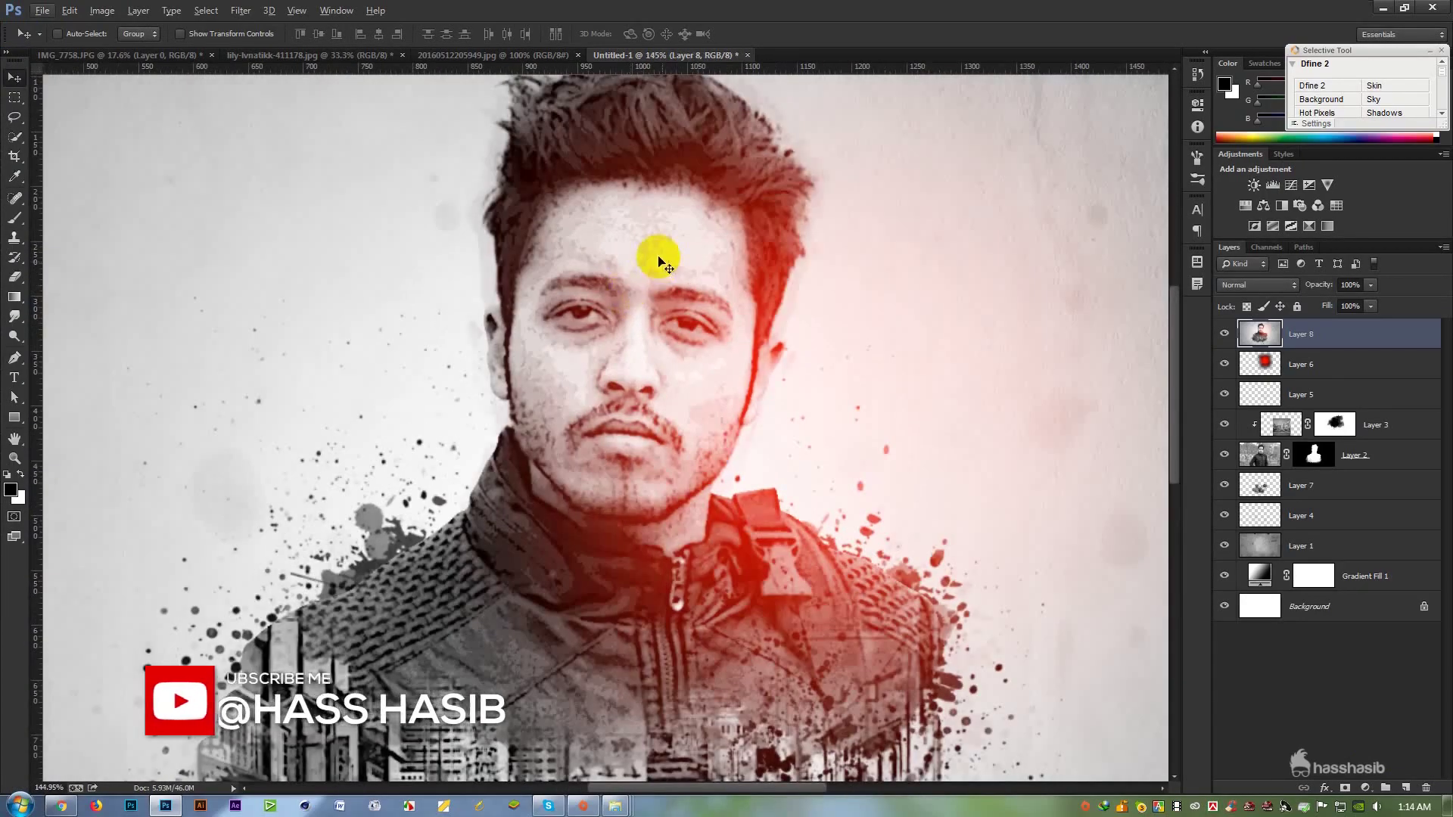
{"action": "scroll", "coordinate": [664, 263], "scroll_direction": "up", "scroll_amount": 2}
{"action": "mouse_move", "coordinate": [14, 316]}
{"action": "left_mouse_down"}
{"action": "mouse_move", "coordinate": [71, 343]}
{"action": "mouse_move", "coordinate": [65, 366]}
{"action": "left_mouse_up"}
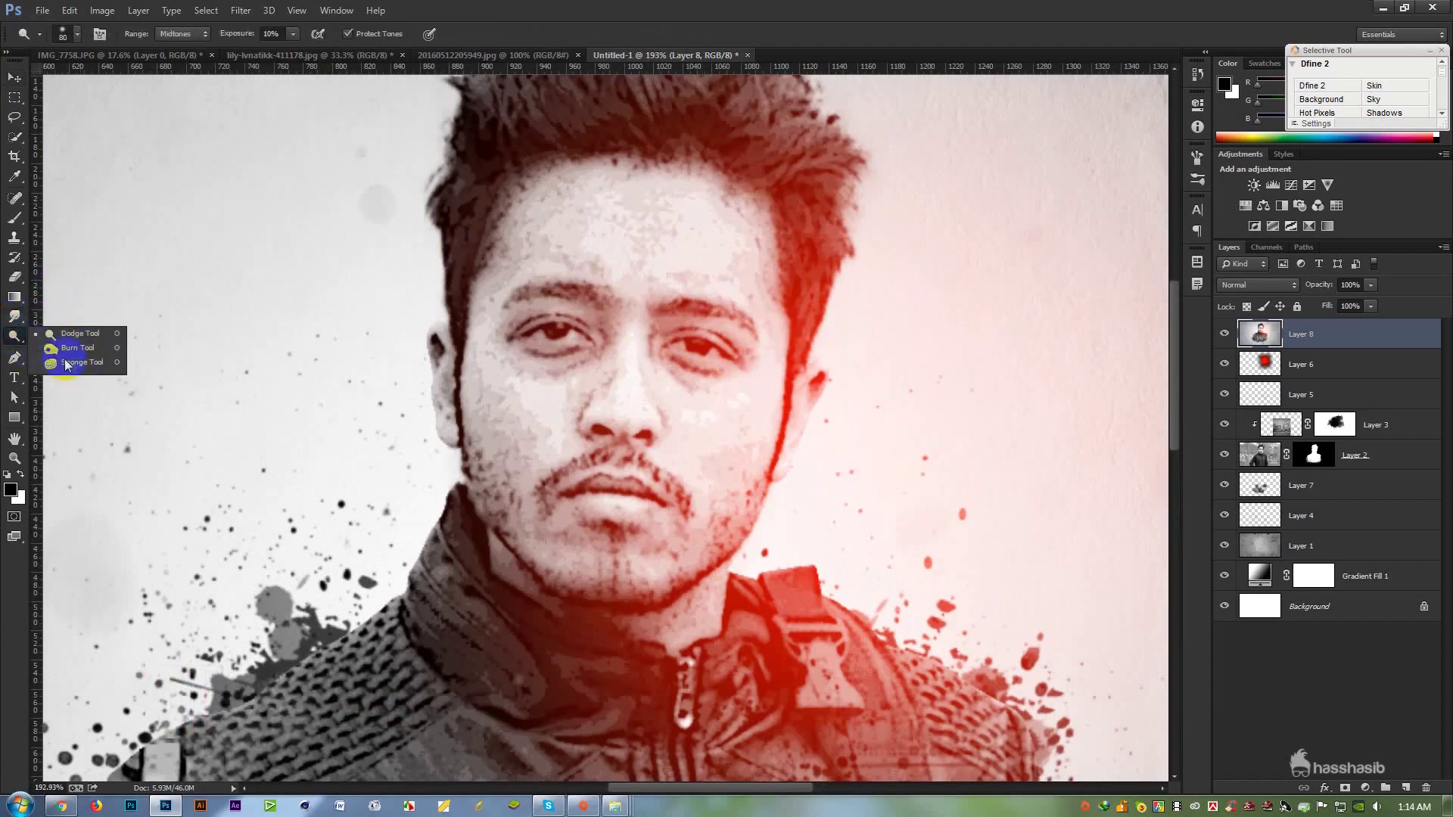
{"action": "left_click_drag", "start_coordinate": [15, 316], "coordinate": [78, 344]}
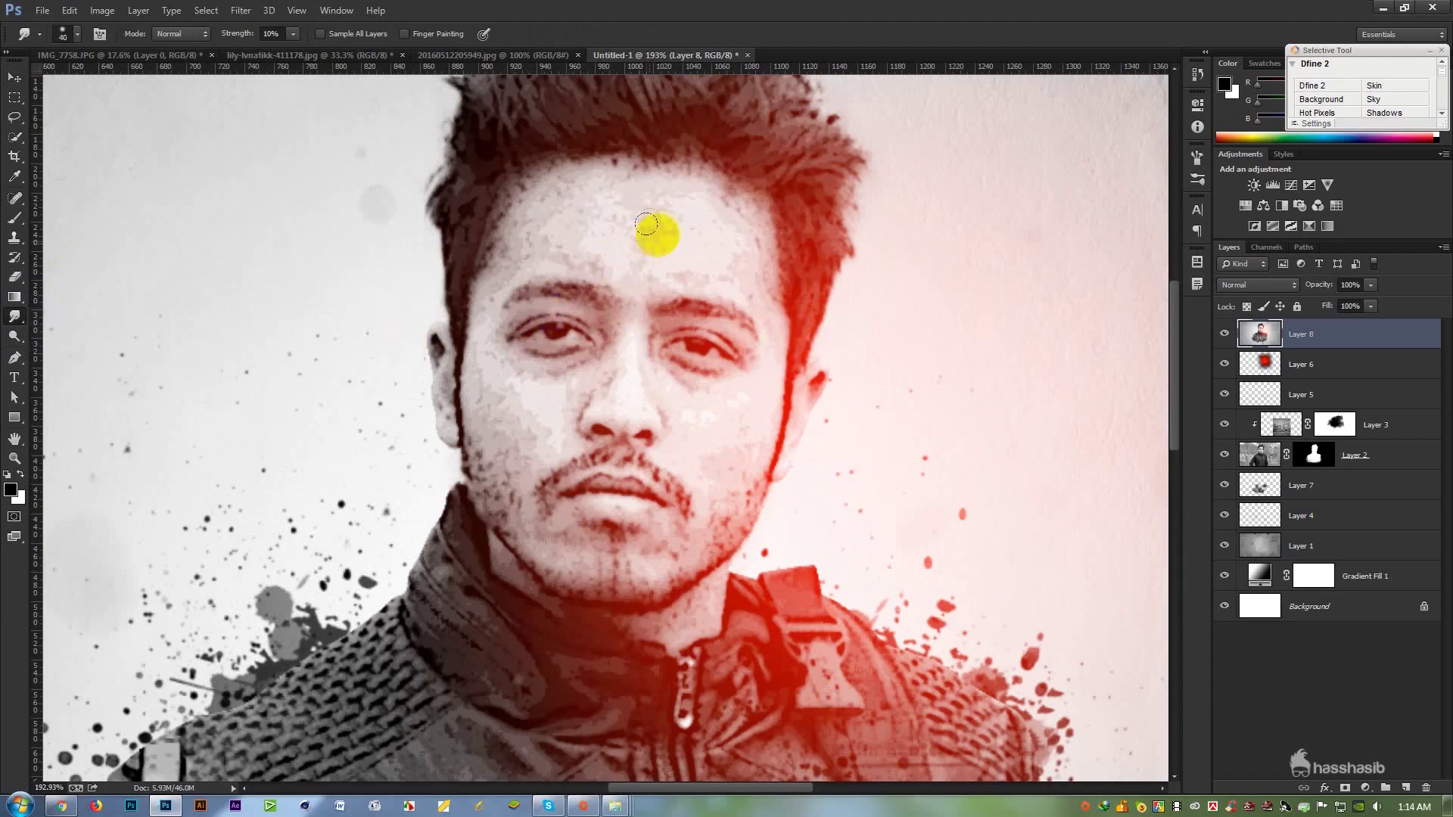
{"action": "mouse_move", "coordinate": [590, 236]}
{"action": "left_mouse_down"}
{"action": "mouse_move", "coordinate": [553, 240]}
{"action": "mouse_move", "coordinate": [636, 223]}
{"action": "mouse_move", "coordinate": [720, 255]}
{"action": "mouse_move", "coordinate": [666, 209]}
{"action": "mouse_move", "coordinate": [711, 200]}
{"action": "mouse_move", "coordinate": [590, 215]}
{"action": "mouse_move", "coordinate": [694, 256]}
{"action": "mouse_move", "coordinate": [508, 246]}
{"action": "mouse_move", "coordinate": [492, 276]}
{"action": "left_mouse_up"}
{"action": "mouse_move", "coordinate": [481, 395]}
{"action": "left_mouse_down"}
{"action": "mouse_move", "coordinate": [495, 410]}
{"action": "mouse_move", "coordinate": [521, 390]}
{"action": "mouse_move", "coordinate": [497, 395]}
{"action": "left_mouse_up"}
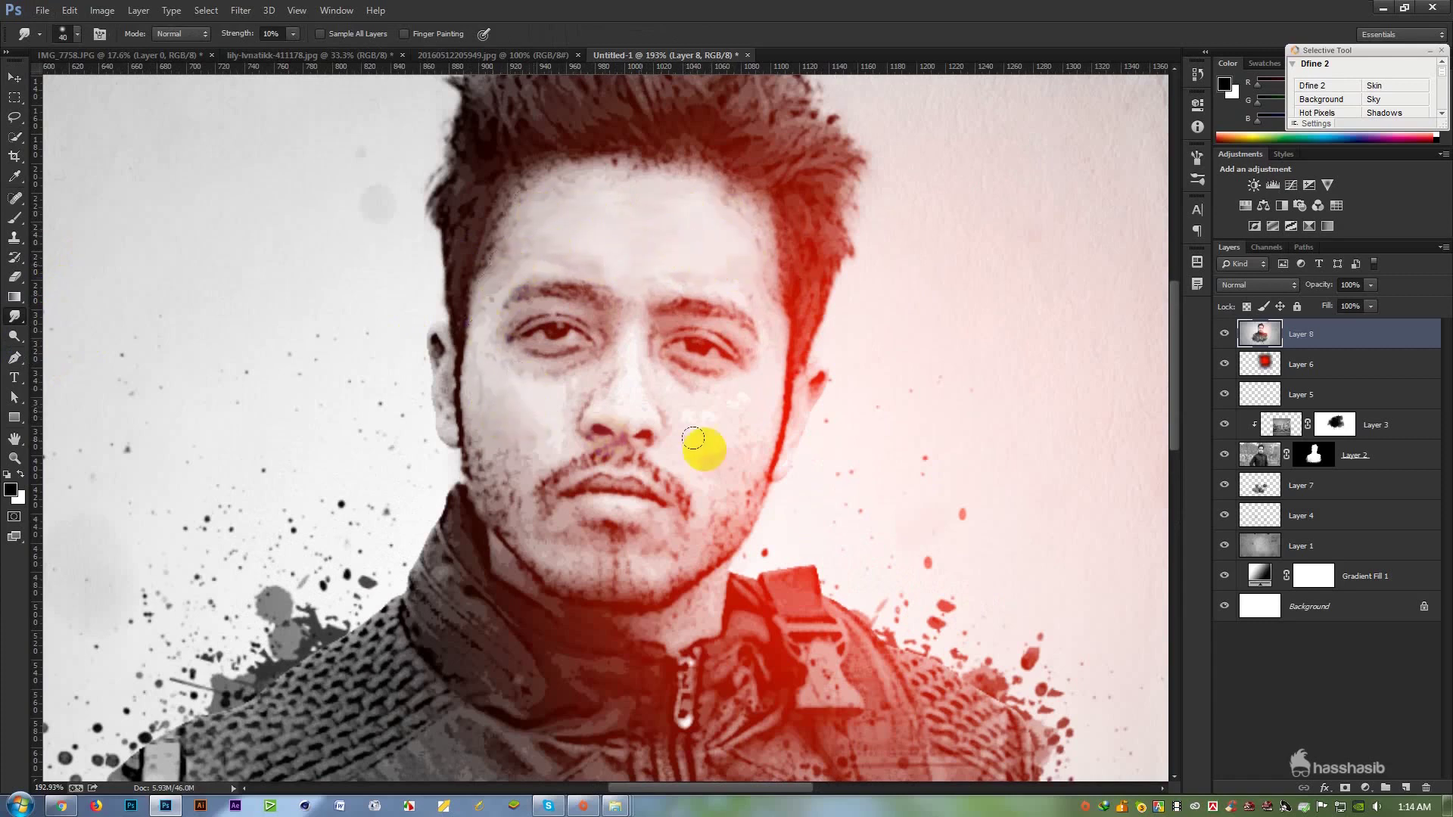
Add a new layer above Layer 8 and sample the light pink skin tone from the man's cheek as the foreground colour.
{"action": "scroll", "coordinate": [717, 424], "scroll_direction": "down", "scroll_amount": 5}
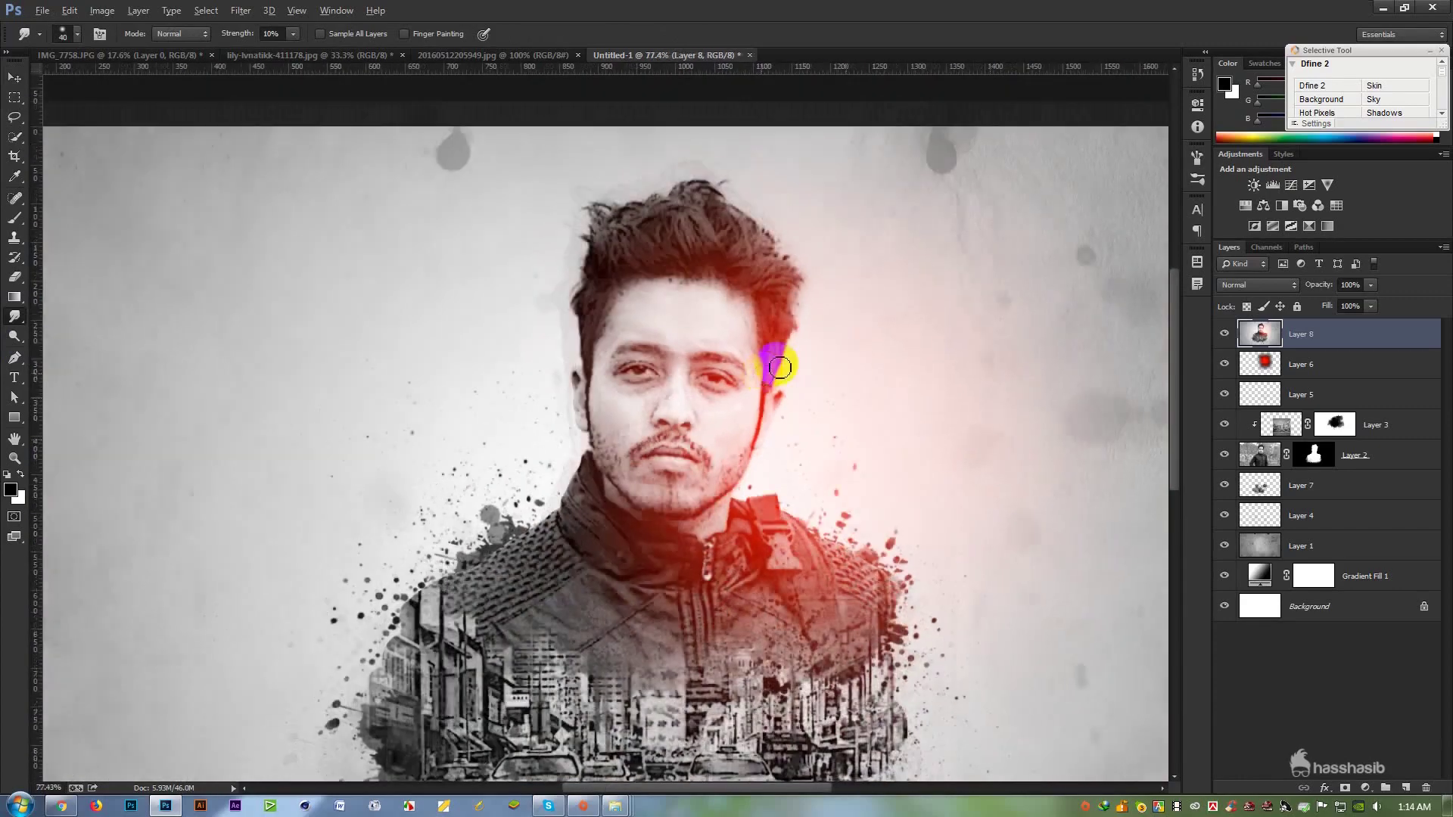
{"action": "scroll", "coordinate": [779, 367], "scroll_direction": "down", "scroll_amount": 2}
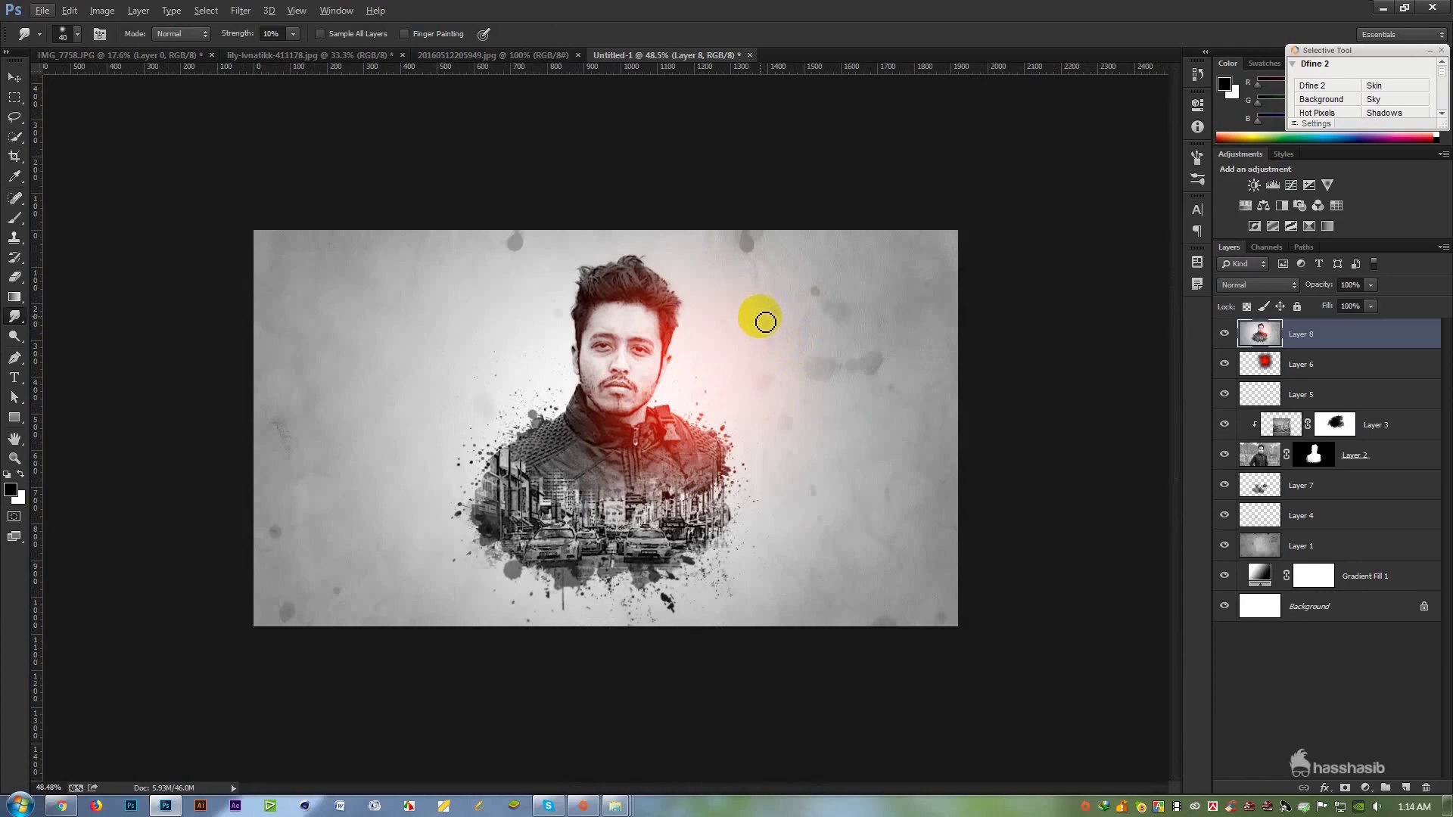
{"action": "scroll", "coordinate": [642, 204], "scroll_direction": "up", "scroll_amount": 6}
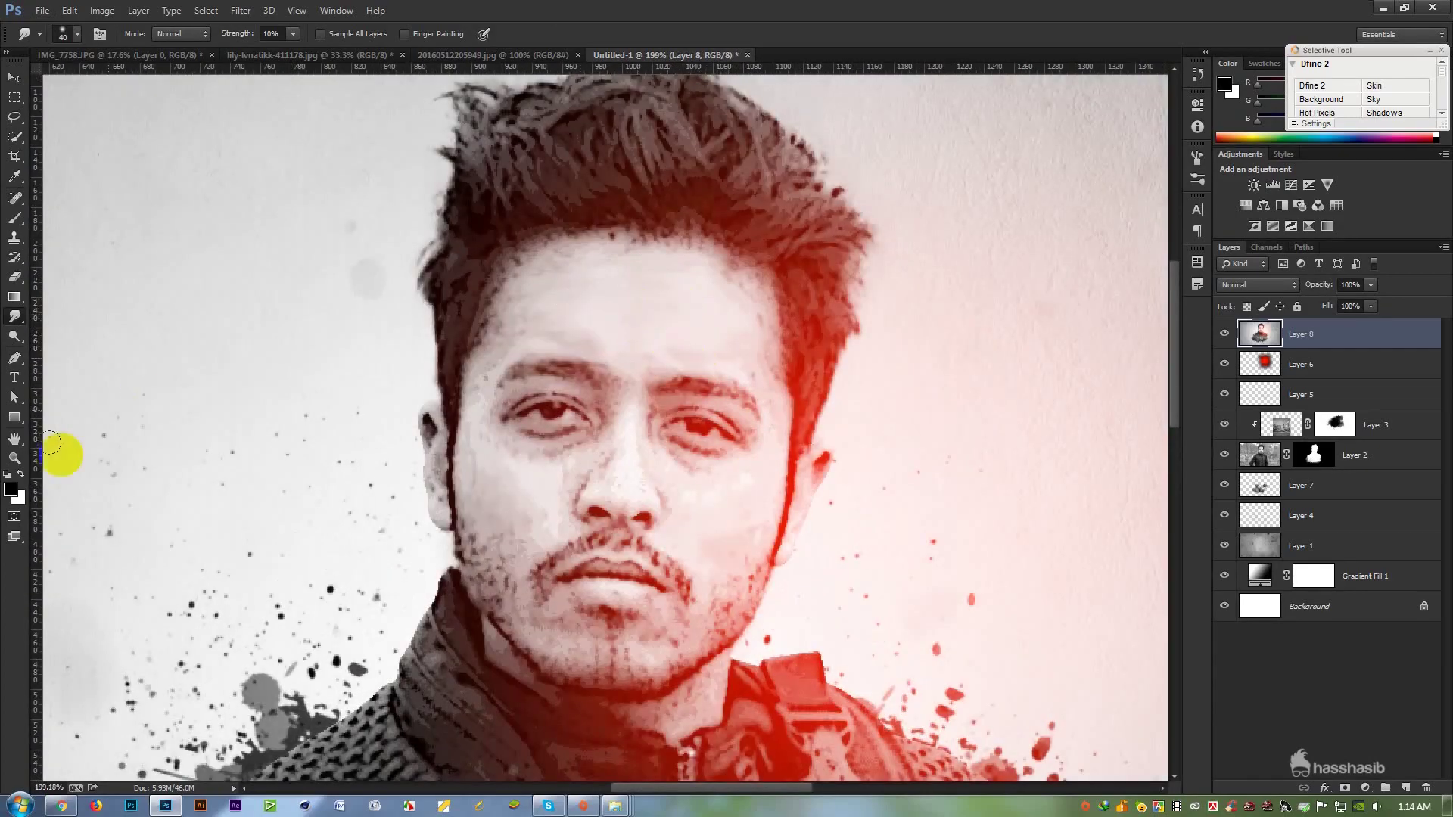
{"action": "left_click", "coordinate": [1379, 792]}
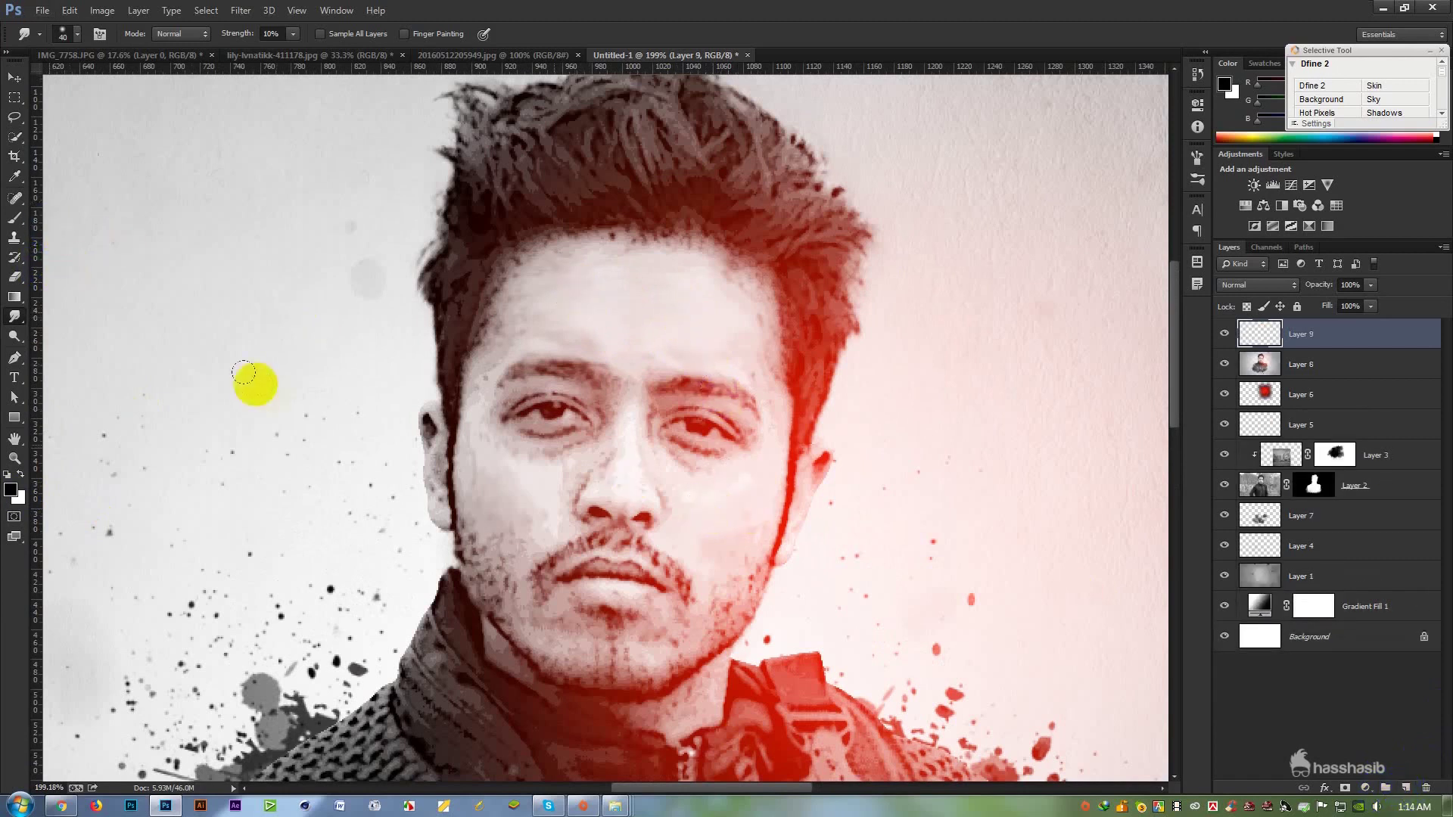
{"action": "left_click", "coordinate": [16, 257]}
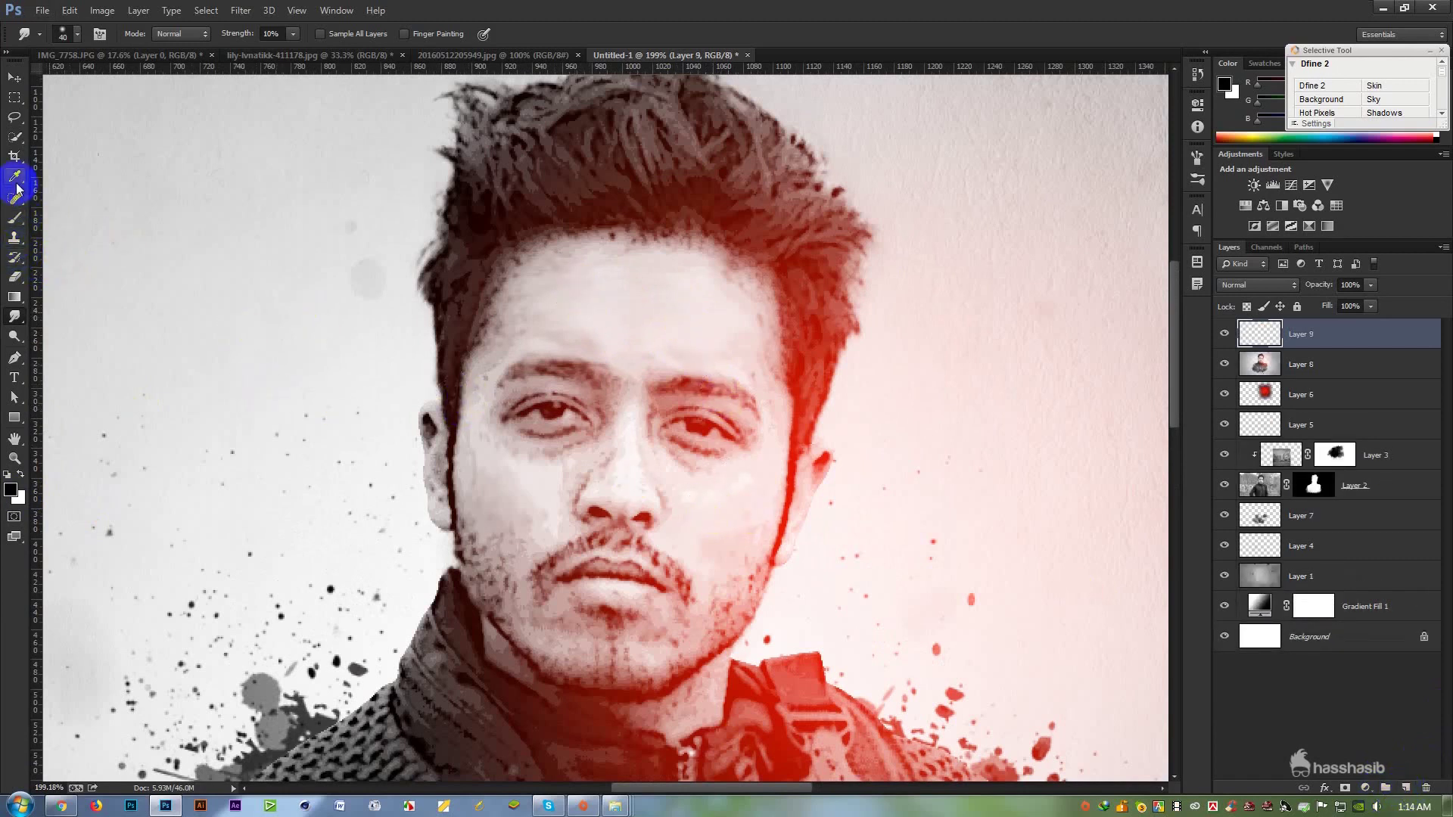
{"action": "left_click", "coordinate": [15, 181]}
{"action": "left_click", "coordinate": [719, 522]}
Set the brush opacity to 20%, shrink the brush and paint the sampled skin tone across the forehead on Layer 9.
{"action": "left_click", "coordinate": [15, 218]}
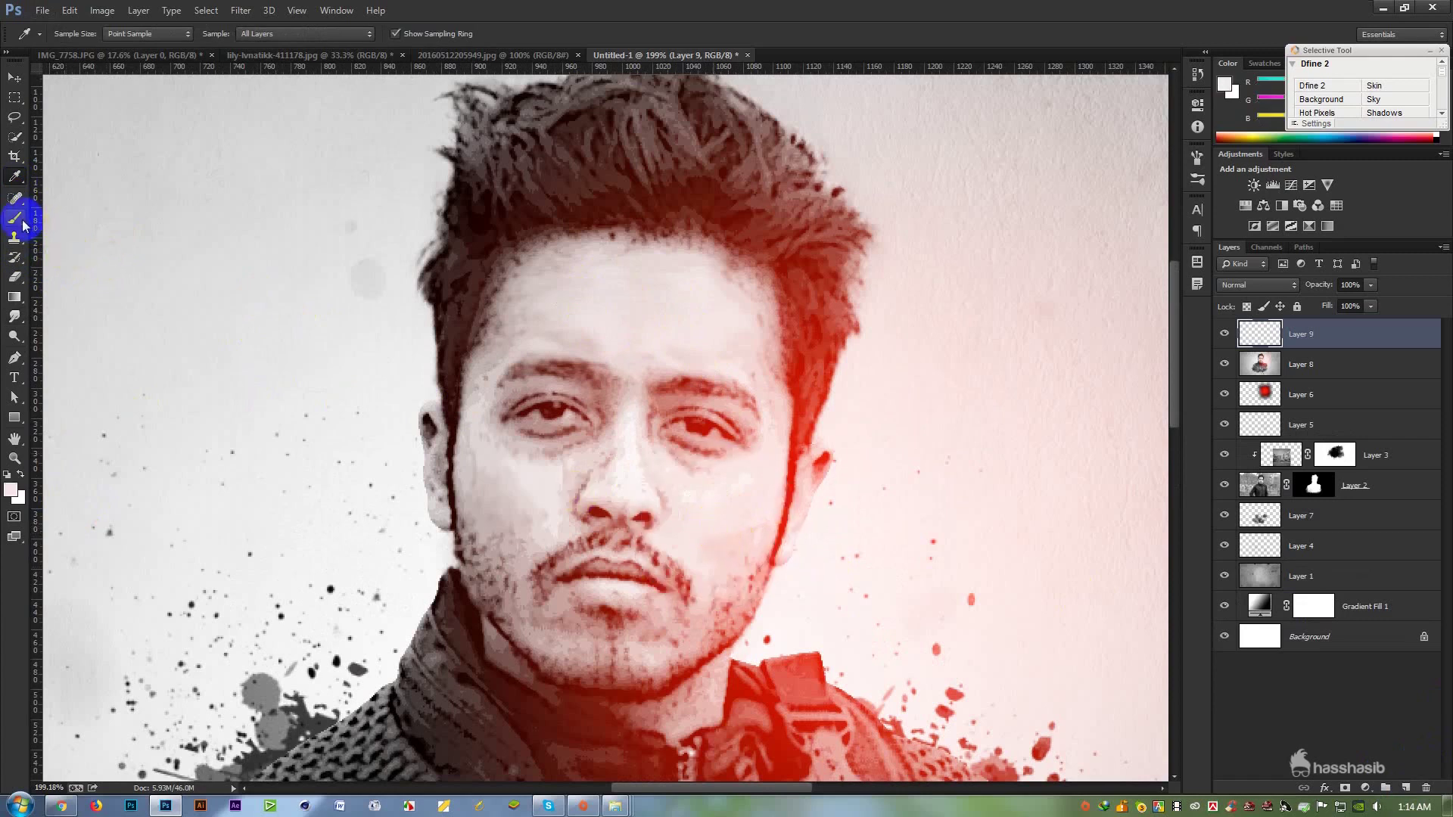
{"action": "left_click", "coordinate": [295, 34]}
{"action": "left_click", "coordinate": [271, 32]}
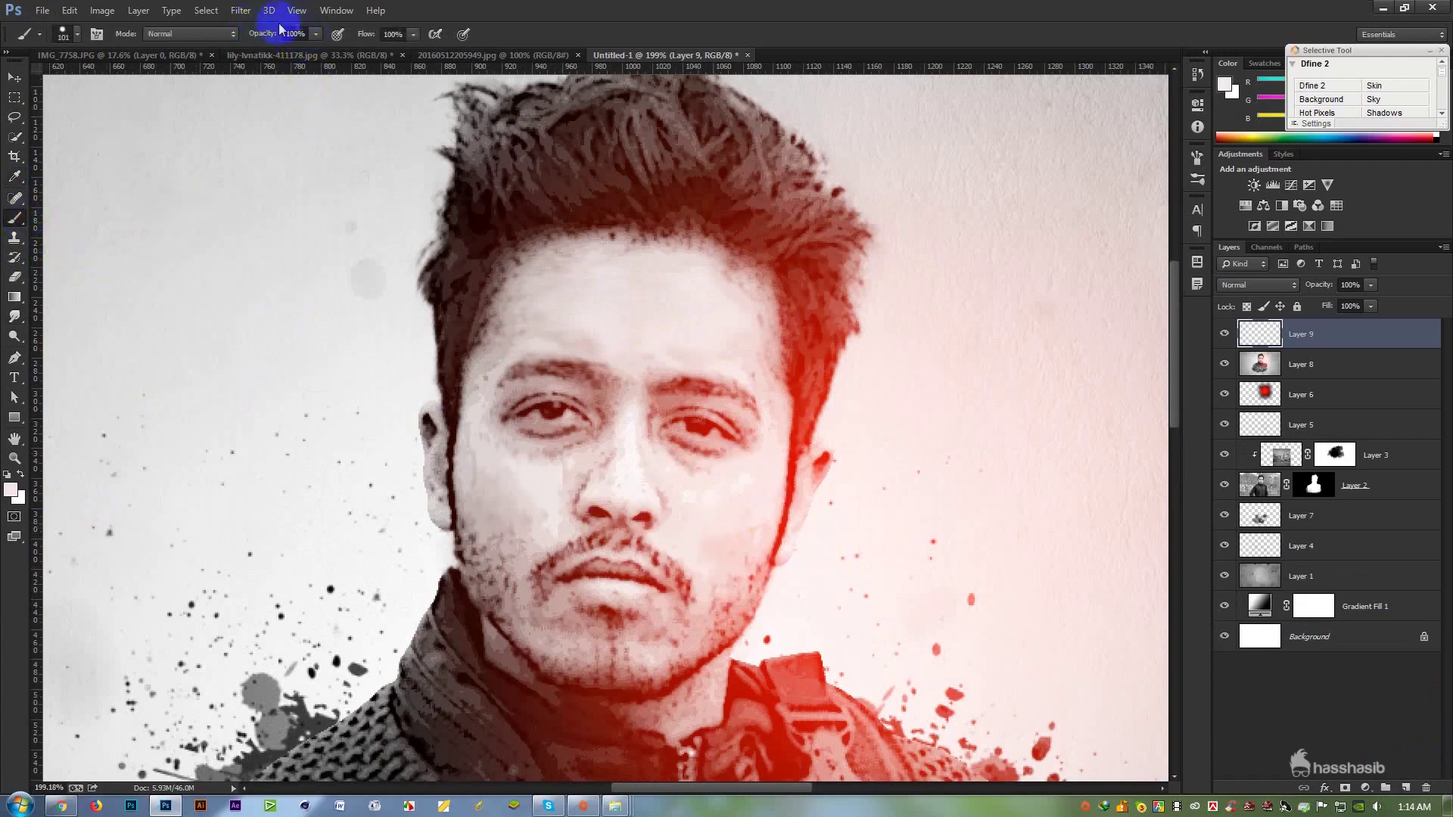
{"action": "left_click", "coordinate": [249, 35]}
{"action": "type", "text": "20"}
{"action": "key", "text": "Return"}
{"action": "key", "text": "bracketleft"}
{"action": "key", "text": "bracketleft"}
{"action": "key", "text": "bracketleft"}
{"action": "key", "text": "bracketleft"}
{"action": "key", "text": "bracketleft"}
{"action": "mouse_move", "coordinate": [681, 305]}
{"action": "left_mouse_down"}
{"action": "mouse_move", "coordinate": [525, 327]}
{"action": "mouse_move", "coordinate": [529, 298]}
{"action": "left_mouse_up"}
Switch to a soft round brush with 0% hardness and paint the skin tone above the eyebrow and over the red-lit cheek and temple at 45 px.
{"action": "key", "text": "bracketleft"}
{"action": "right_click", "coordinate": [602, 302]}
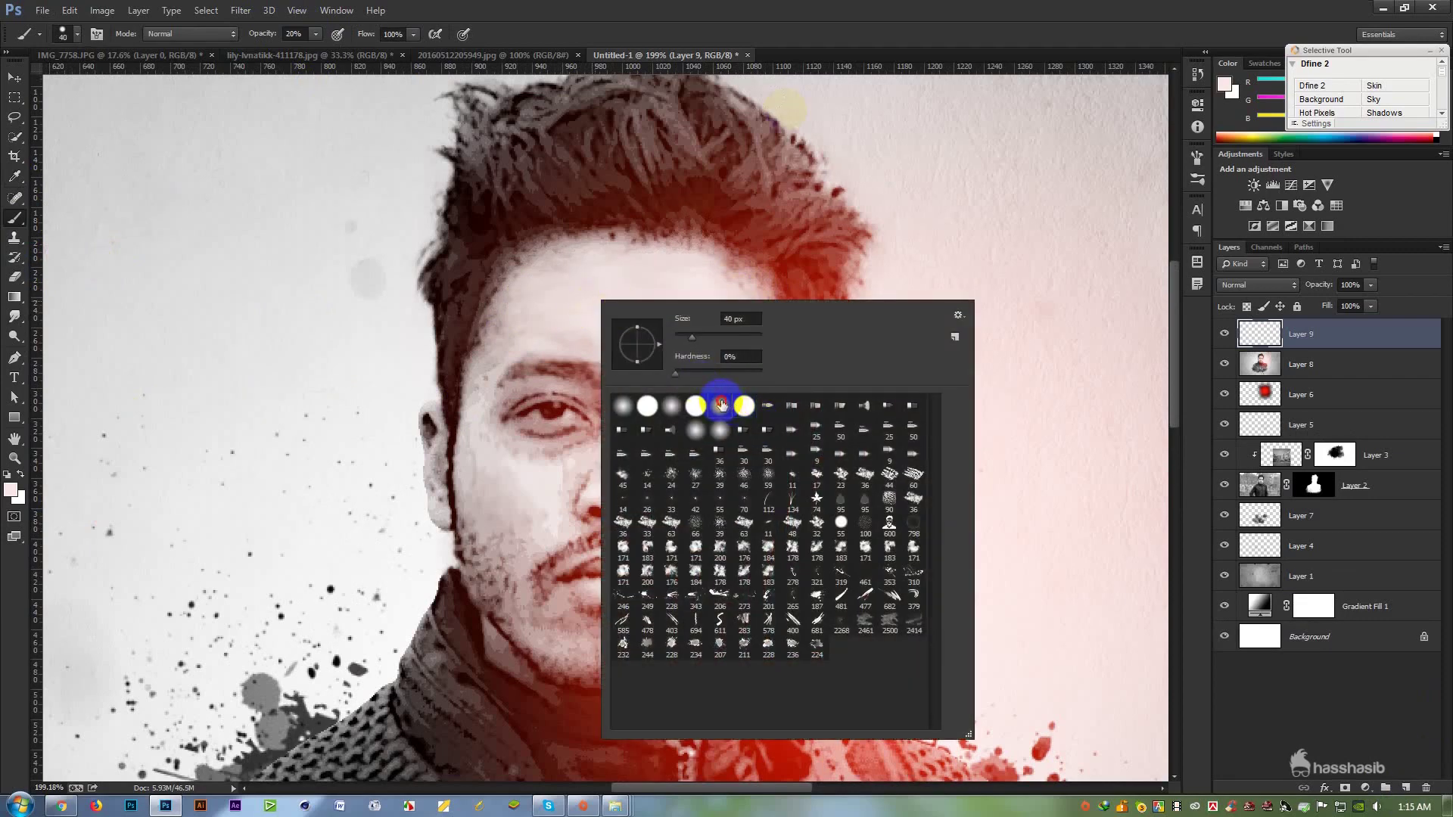
{"action": "double_click", "coordinate": [721, 405]}
{"action": "key", "text": "bracketleft"}
{"action": "mouse_move", "coordinate": [502, 344]}
{"action": "left_mouse_down"}
{"action": "mouse_move", "coordinate": [607, 342]}
{"action": "mouse_move", "coordinate": [628, 311]}
{"action": "mouse_move", "coordinate": [678, 297]}
{"action": "mouse_move", "coordinate": [717, 320]}
{"action": "mouse_move", "coordinate": [606, 316]}
{"action": "mouse_move", "coordinate": [511, 340]}
{"action": "left_mouse_up"}
{"action": "key", "text": "bracketright"}
{"action": "key", "text": "bracketright"}
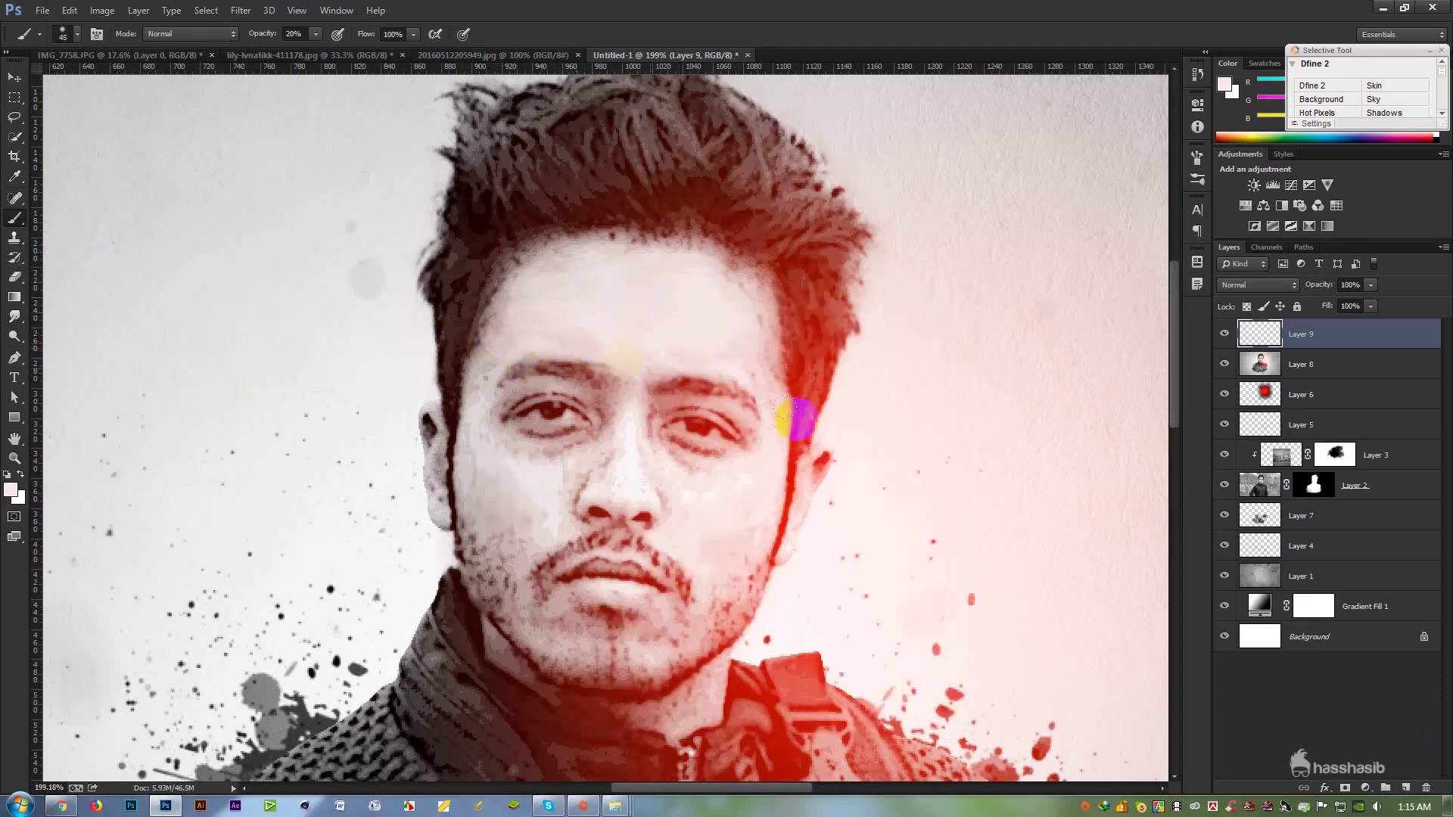
{"action": "mouse_move", "coordinate": [738, 507]}
{"action": "left_mouse_down"}
{"action": "mouse_move", "coordinate": [732, 580]}
{"action": "mouse_move", "coordinate": [718, 585]}
{"action": "mouse_move", "coordinate": [685, 478]}
{"action": "mouse_move", "coordinate": [695, 487]}
{"action": "mouse_move", "coordinate": [763, 455]}
{"action": "mouse_move", "coordinate": [778, 413]}
{"action": "mouse_move", "coordinate": [738, 357]}
{"action": "left_mouse_up"}
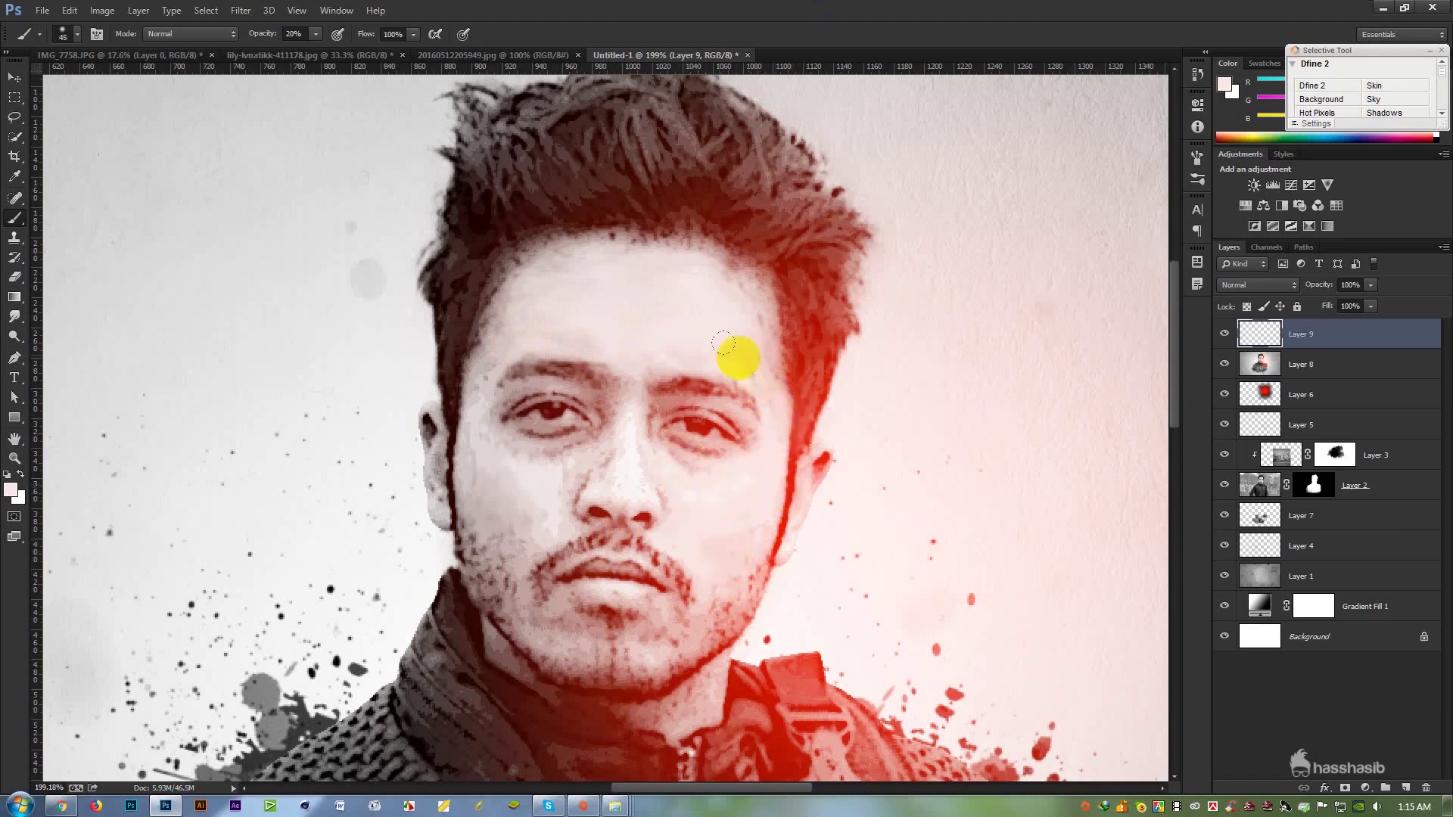
Paint the skin tone on Layer 9 over the nose, cheeks, chin edge and forehead with the soft brush reduced to 30 px at 20% opacity.
{"action": "mouse_move", "coordinate": [617, 405]}
{"action": "left_mouse_down"}
{"action": "mouse_move", "coordinate": [570, 480]}
{"action": "mouse_move", "coordinate": [503, 484]}
{"action": "mouse_move", "coordinate": [485, 444]}
{"action": "mouse_move", "coordinate": [478, 483]}
{"action": "mouse_move", "coordinate": [499, 344]}
{"action": "mouse_move", "coordinate": [473, 427]}
{"action": "mouse_move", "coordinate": [568, 506]}
{"action": "mouse_move", "coordinate": [567, 478]}
{"action": "mouse_move", "coordinate": [530, 543]}
{"action": "mouse_move", "coordinate": [526, 504]}
{"action": "left_mouse_up"}
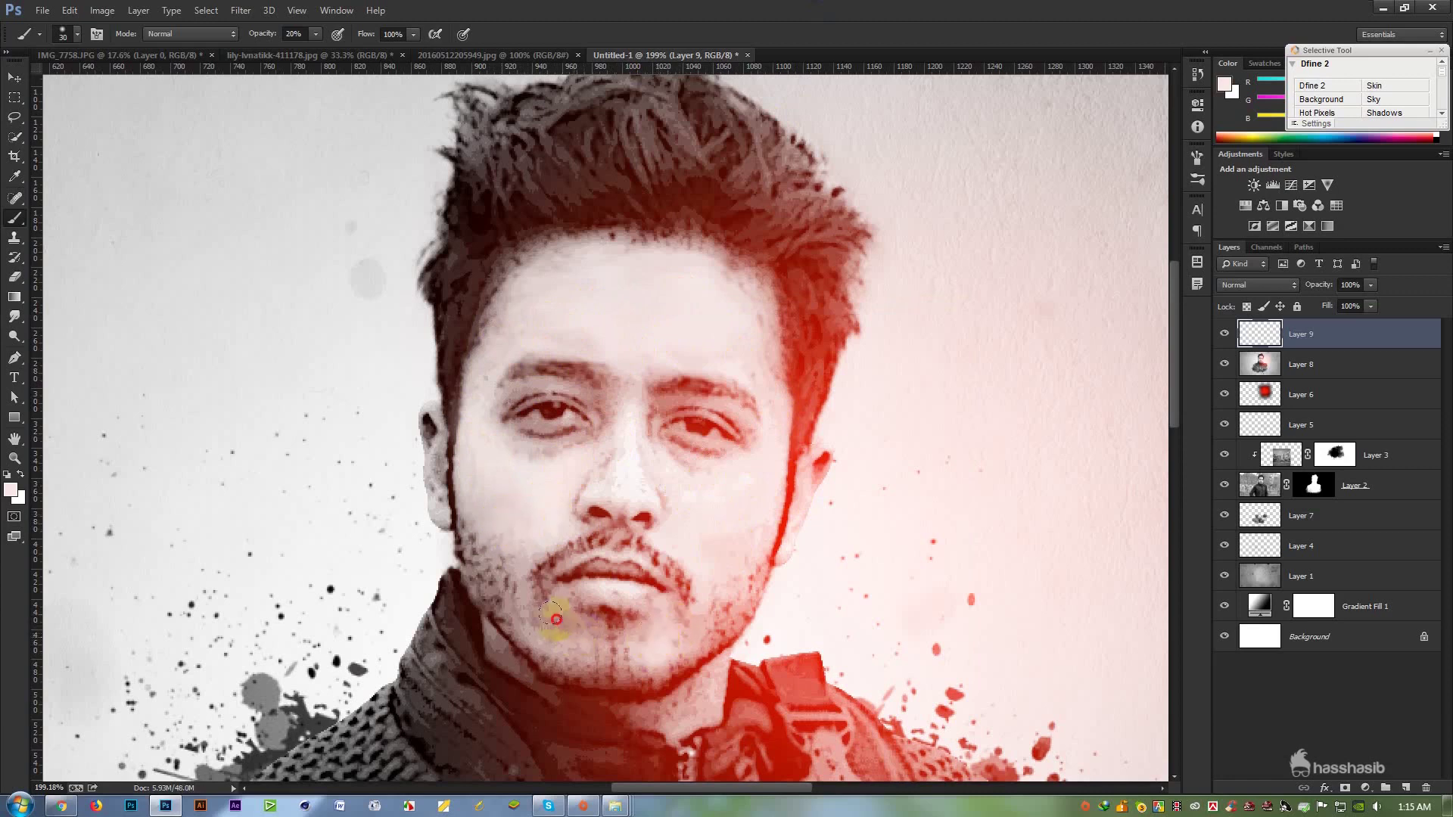
{"action": "left_click_drag", "start_coordinate": [558, 620], "coordinate": [536, 626]}
{"action": "key", "text": "alt"}
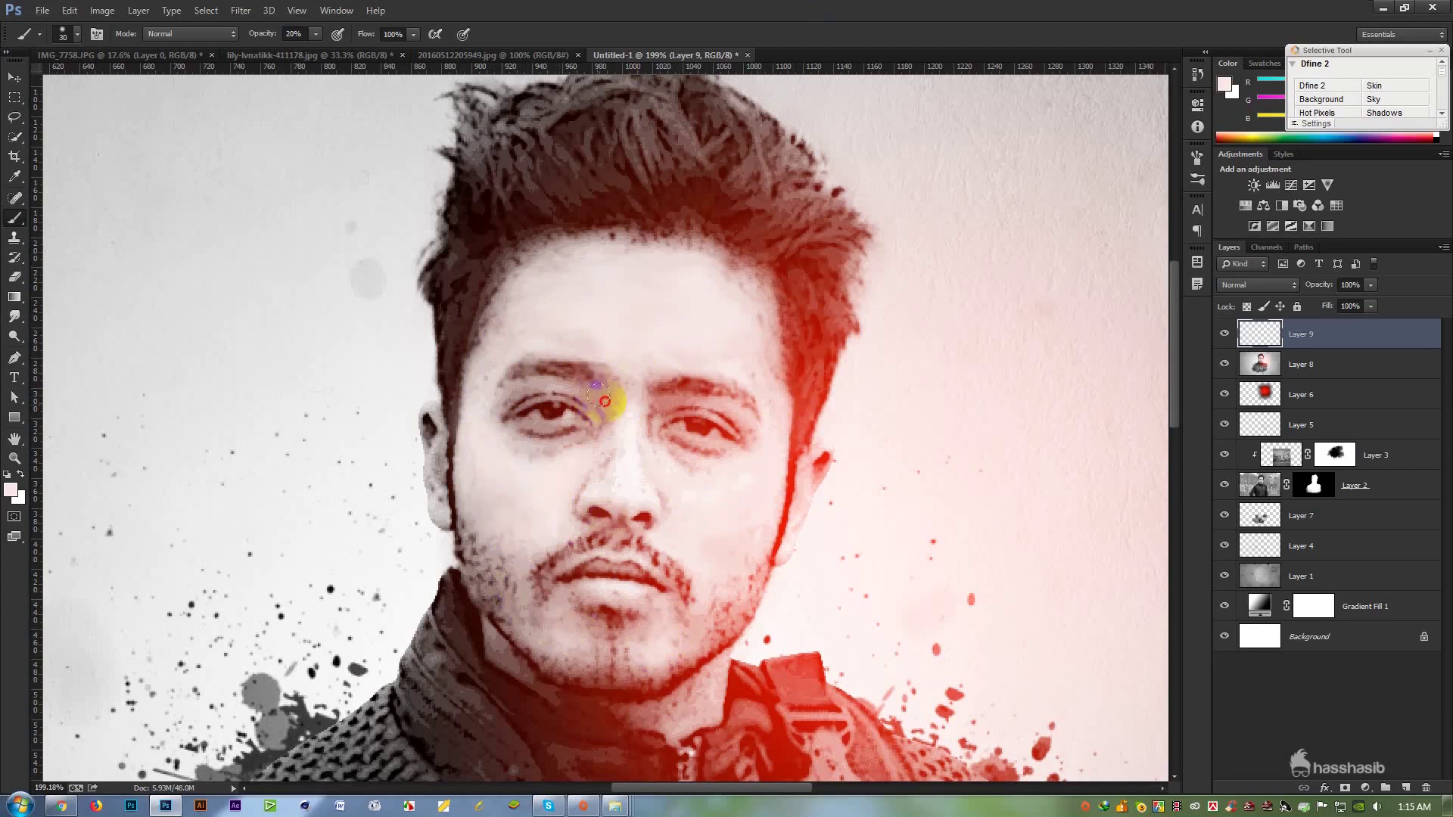
{"action": "left_click", "coordinate": [492, 336]}
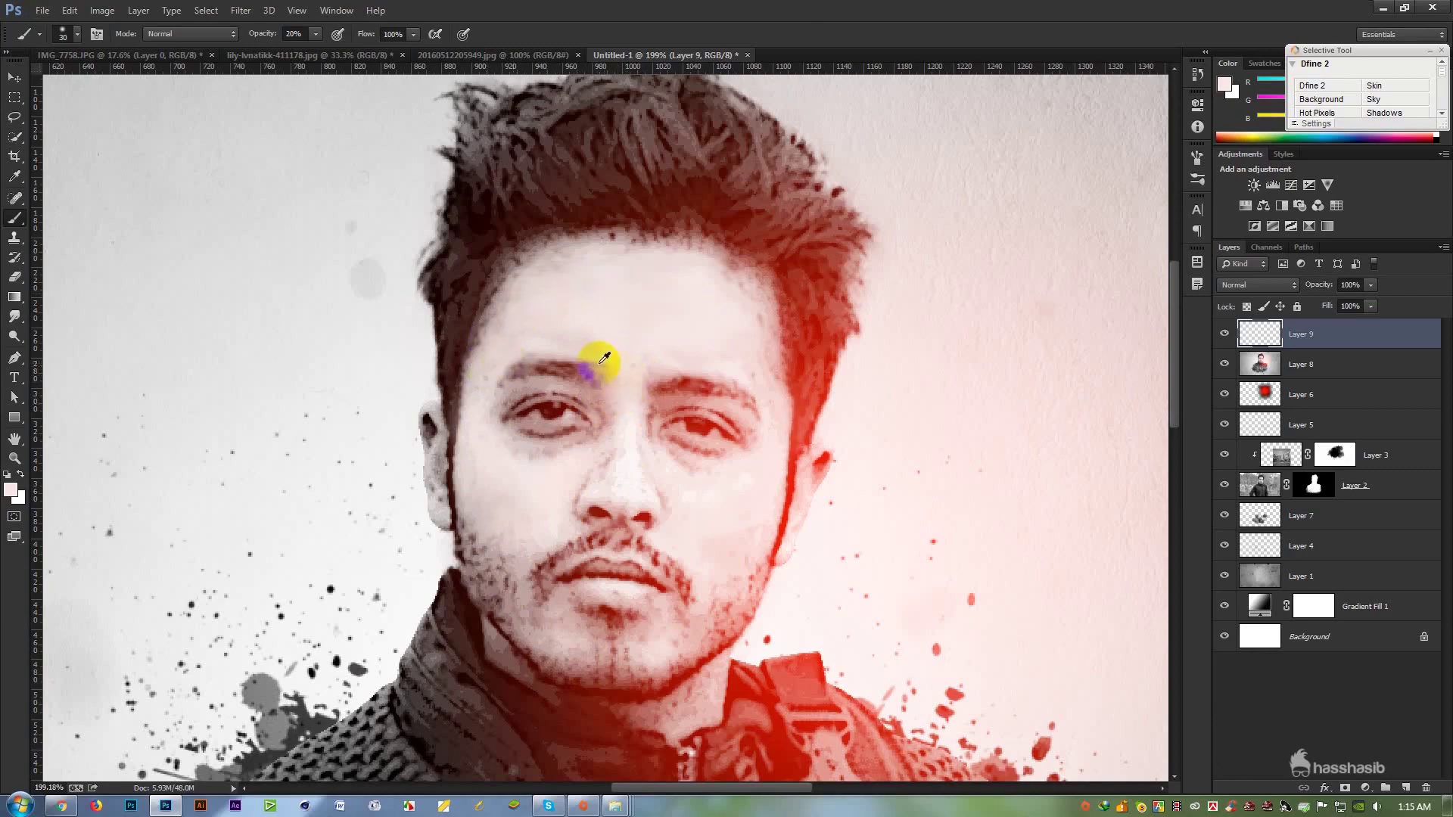
Switch to the Move tool and examine the retouched face within the whole composition.
{"action": "scroll", "coordinate": [604, 357], "scroll_direction": "down", "scroll_amount": 5}
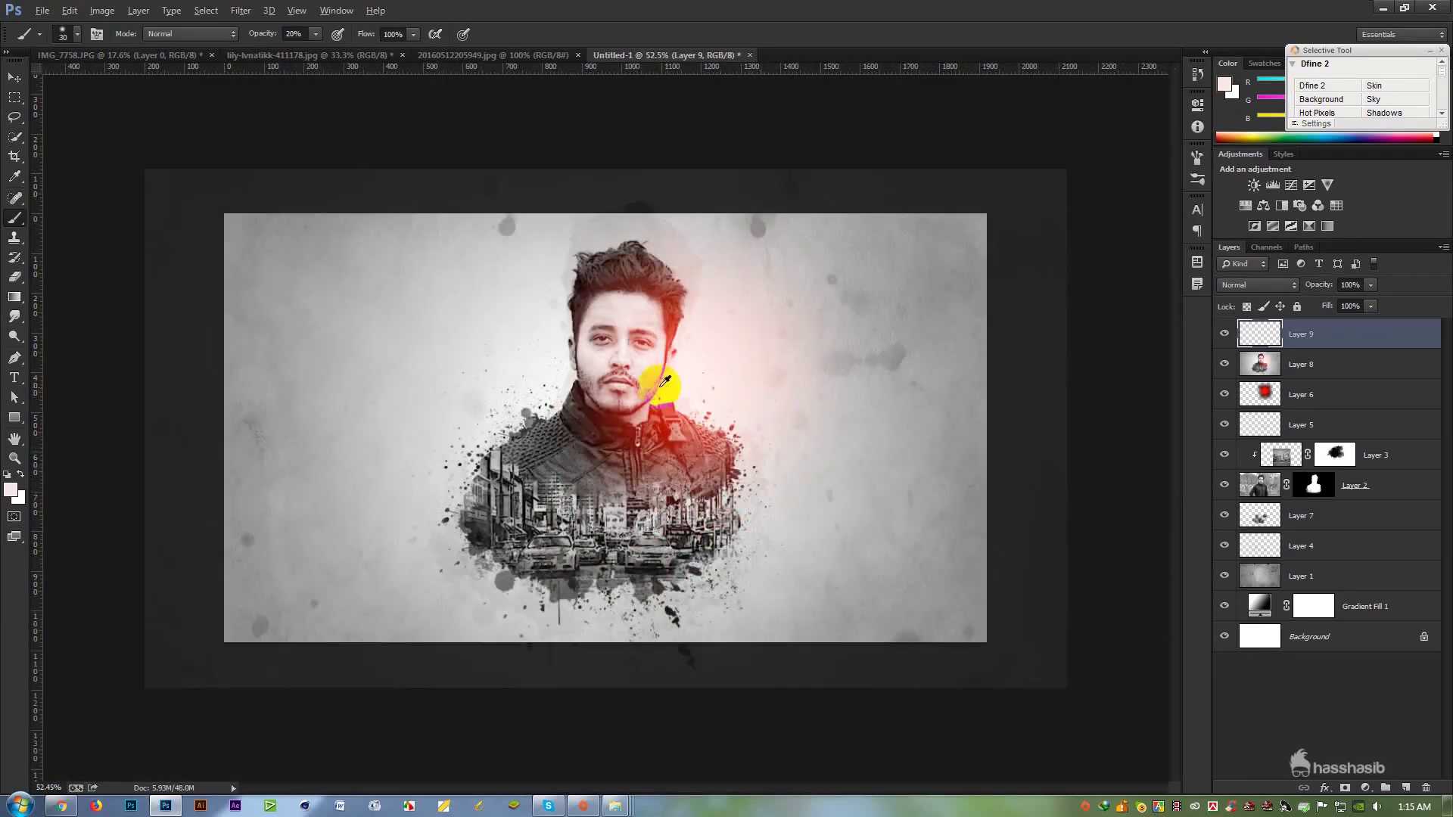
{"action": "scroll", "coordinate": [665, 381], "scroll_direction": "up", "scroll_amount": 1}
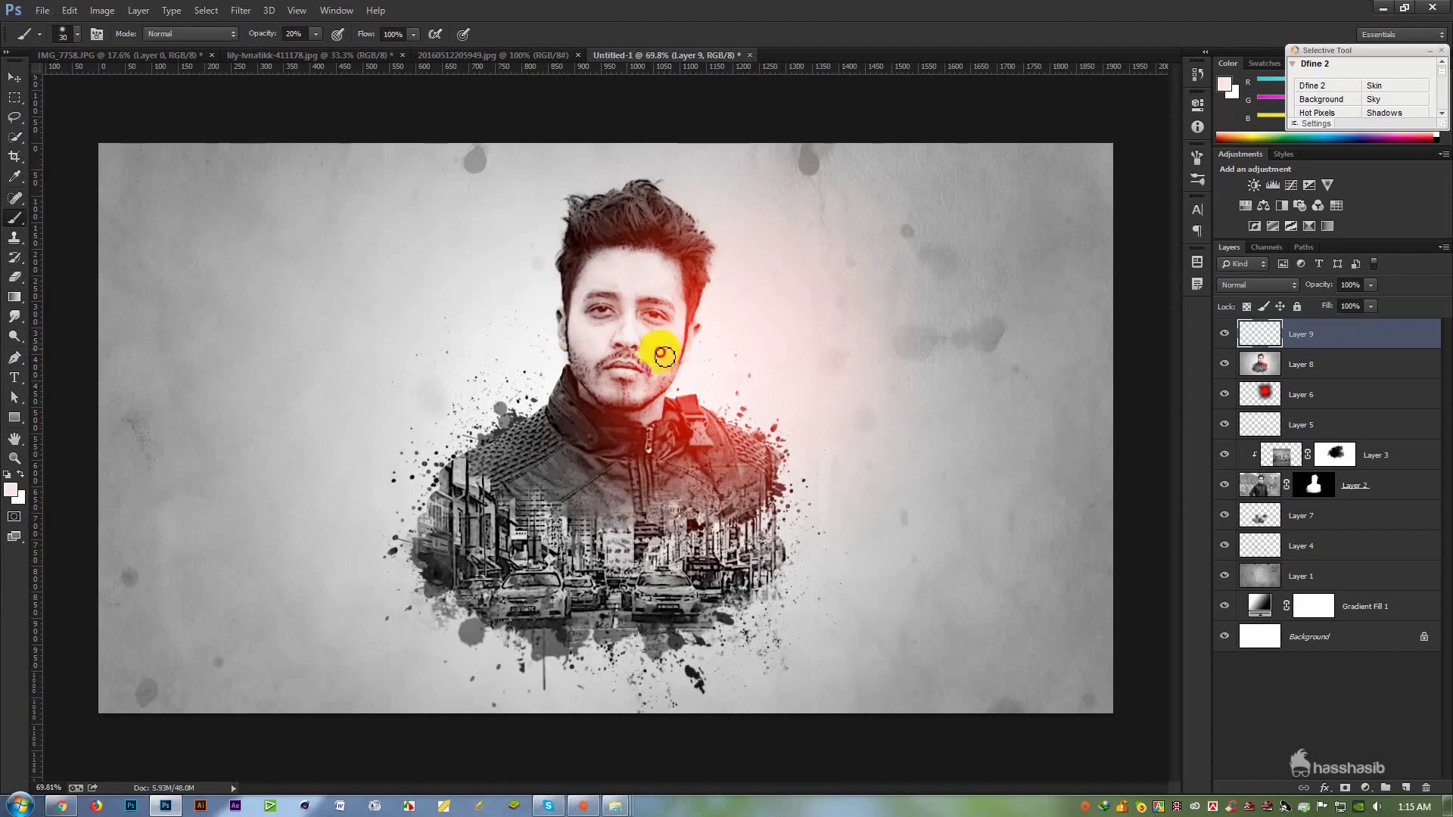
{"action": "left_click", "coordinate": [15, 78]}
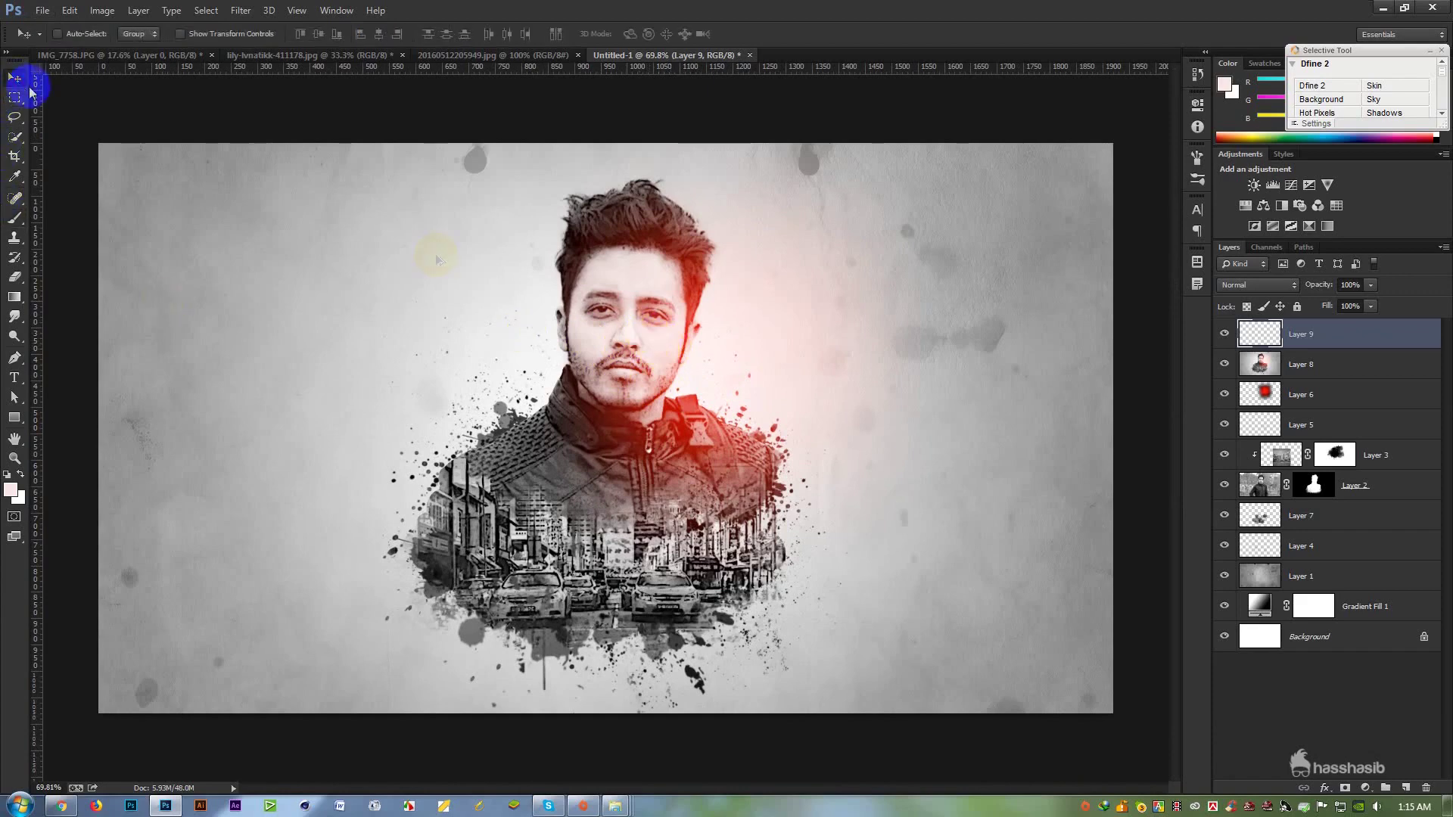
{"action": "scroll", "coordinate": [685, 288], "scroll_direction": "down", "scroll_amount": 2}
{"action": "scroll", "coordinate": [700, 337], "scroll_direction": "up", "scroll_amount": 1}
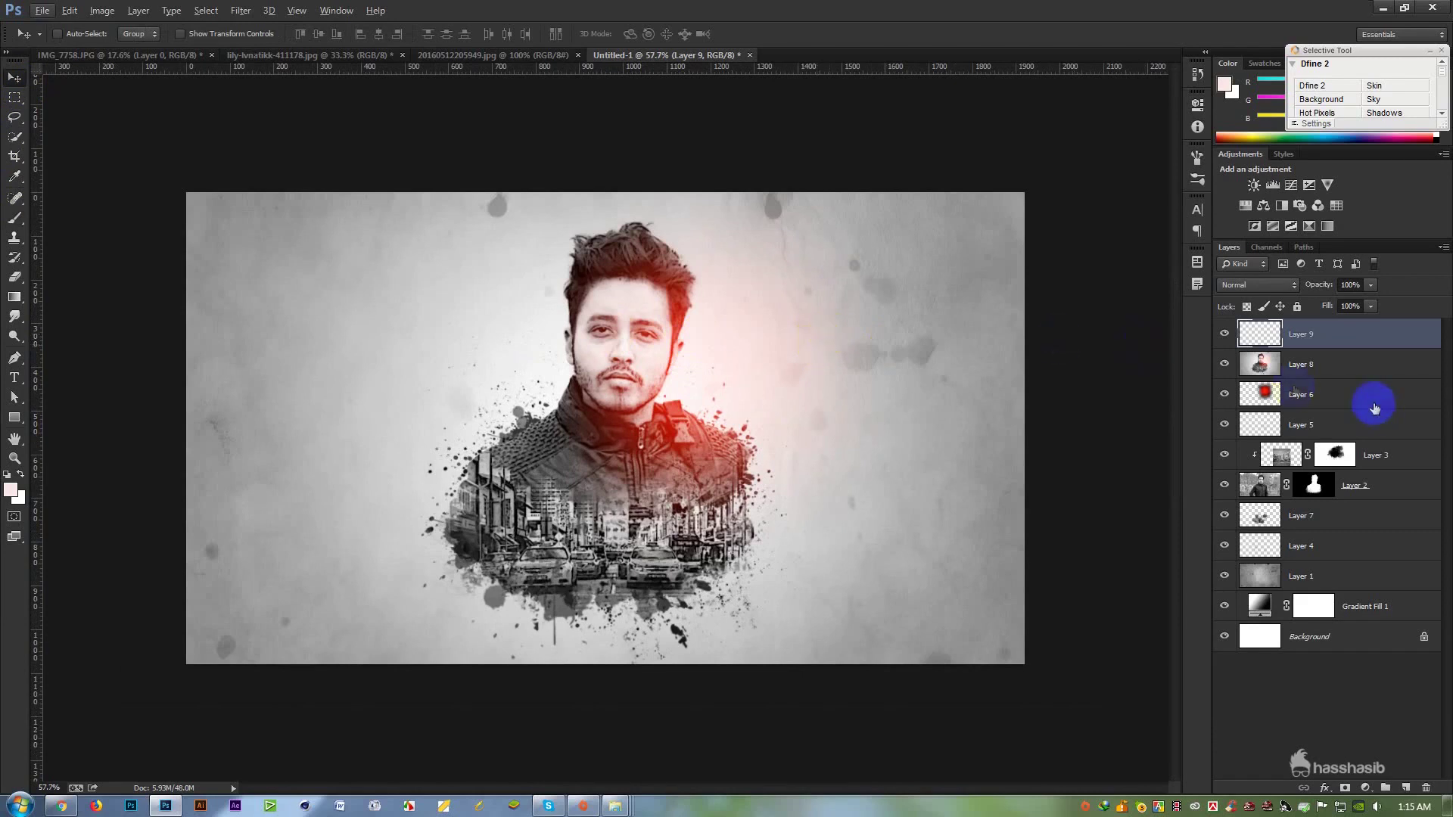
{"action": "left_click", "coordinate": [747, 437]}
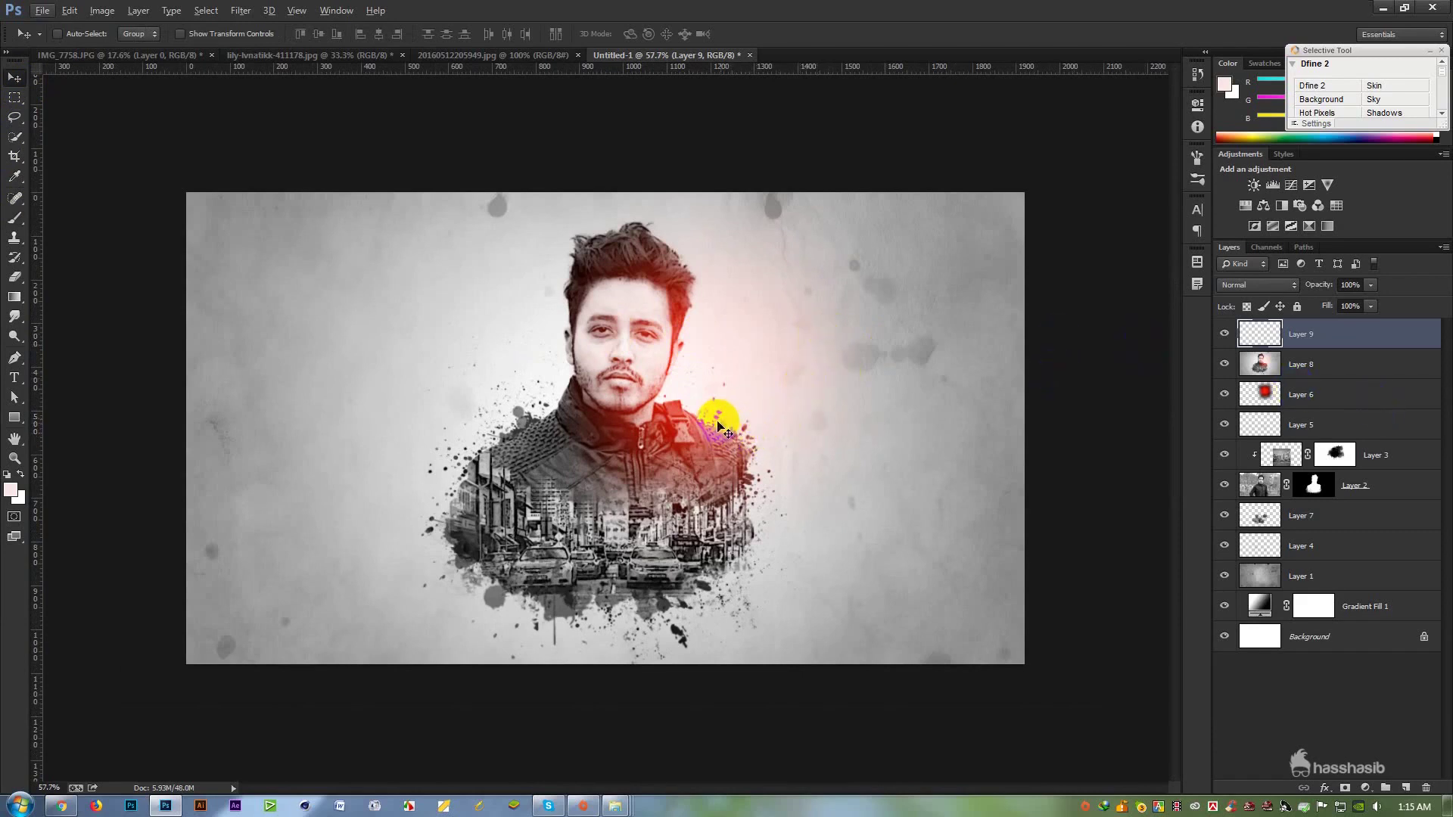